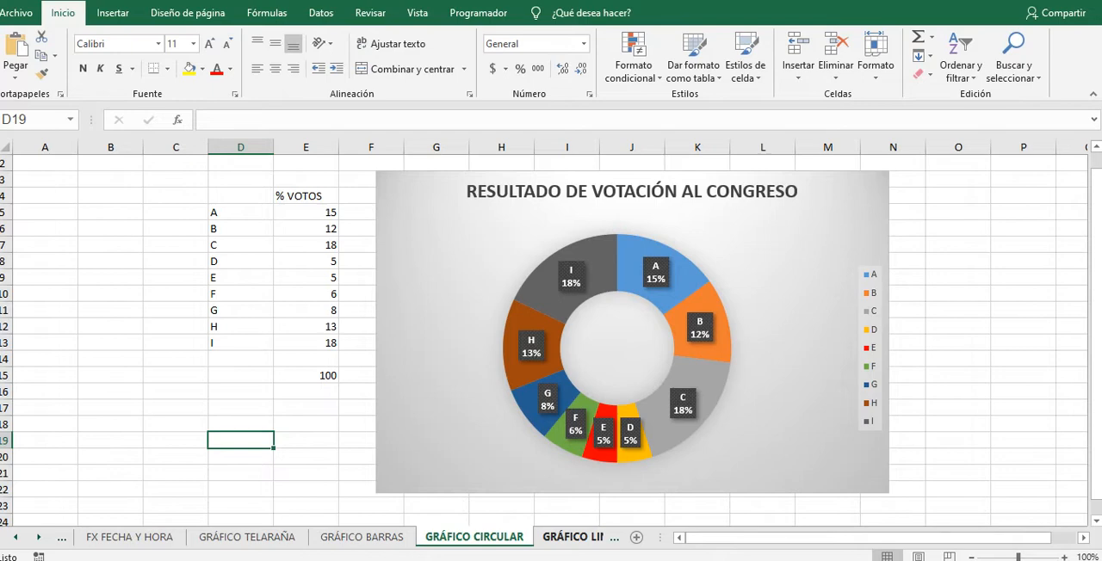
# Step: Highlight the interview criteria and the candidate headings on the GRÁFICO TELARAÑA sheet, and open the GRÁFICO BARRAS sheet
pyautogui.click(247, 538)
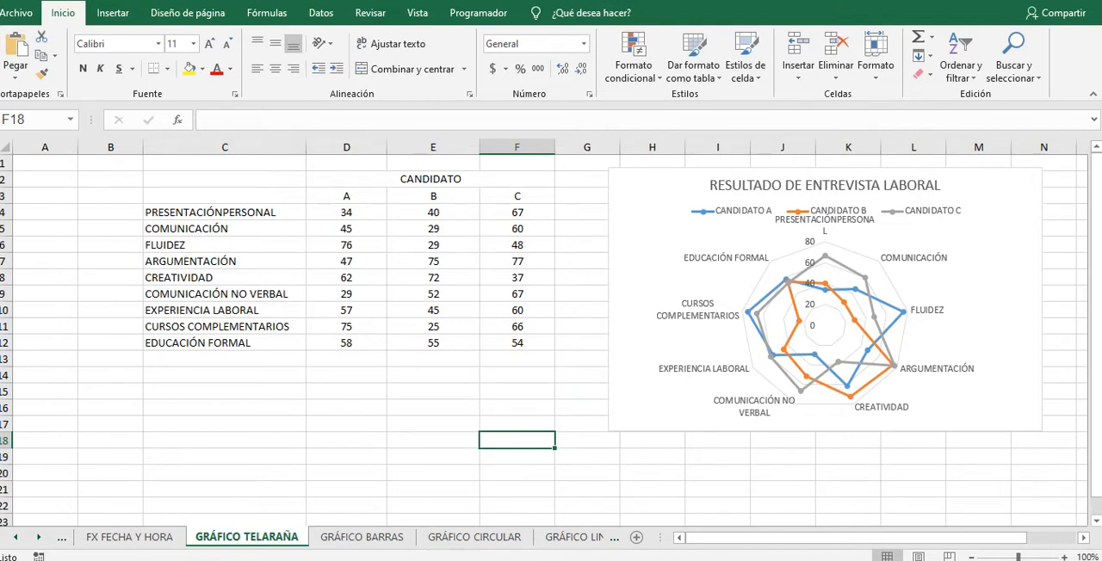
pyautogui.moveTo(211, 212); pyautogui.dragTo(211, 343)
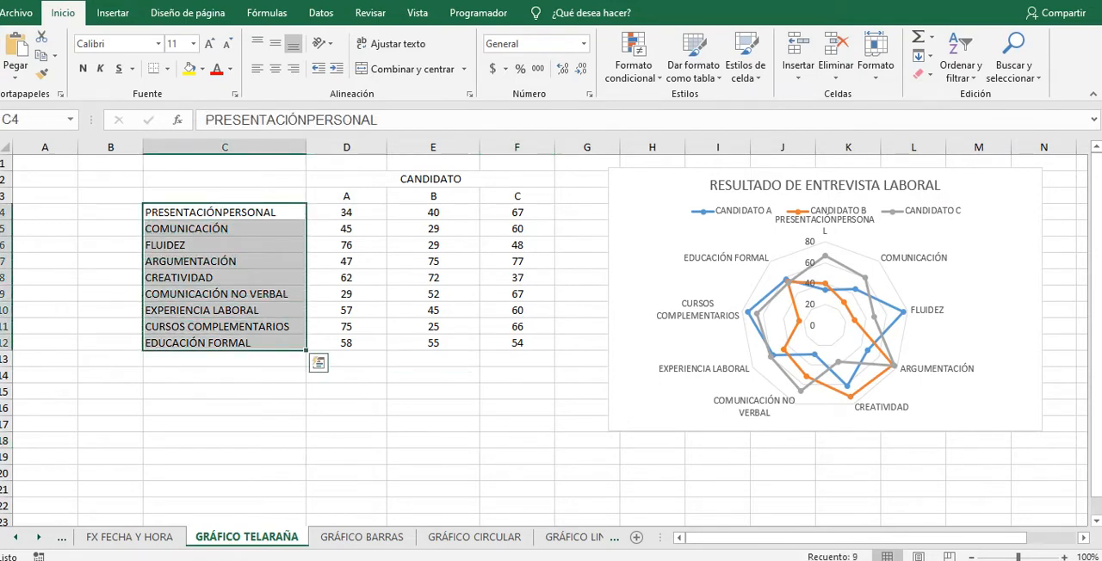
pyautogui.click(354, 196)
pyautogui.click(441, 196)
pyautogui.click(519, 197)
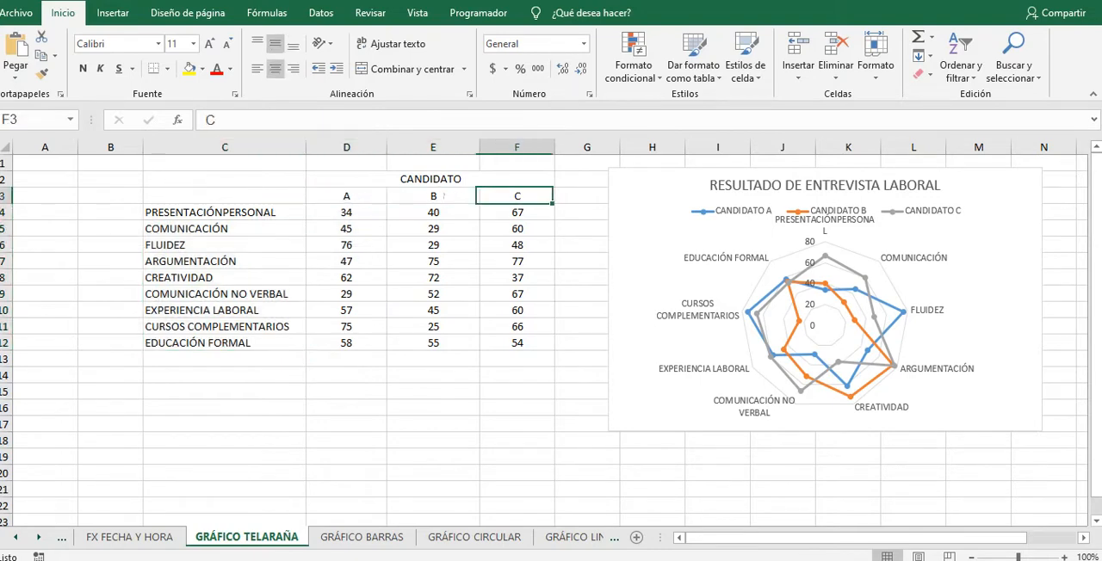
pyautogui.click(362, 536)
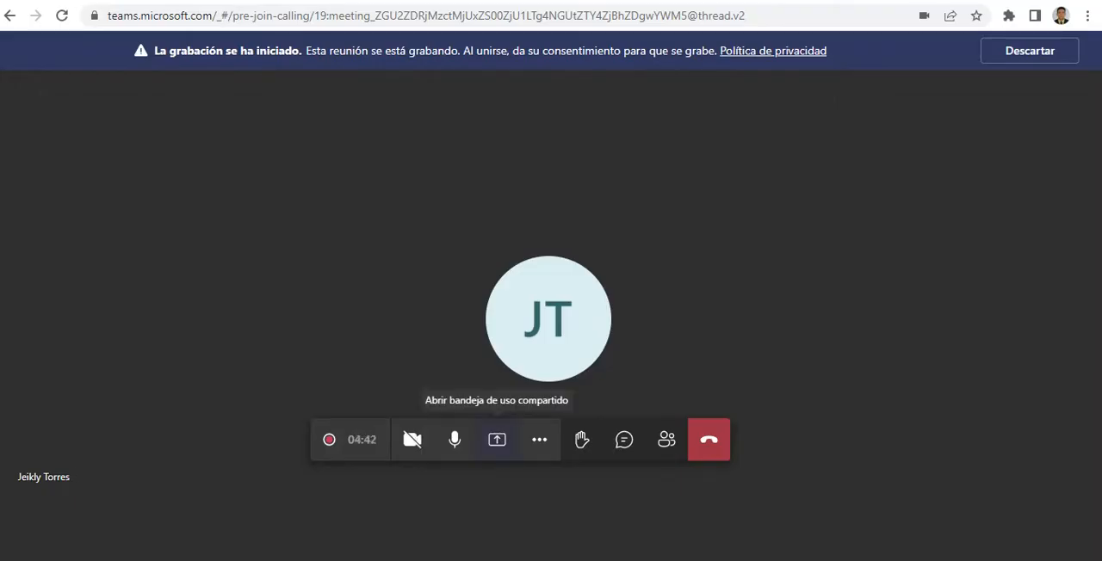
# Step: Share the entire screen in the Microsoft Teams meeting, return to the Excel workbook and hide the sharing notice
pyautogui.click(496, 368)
pyautogui.click(544, 496)
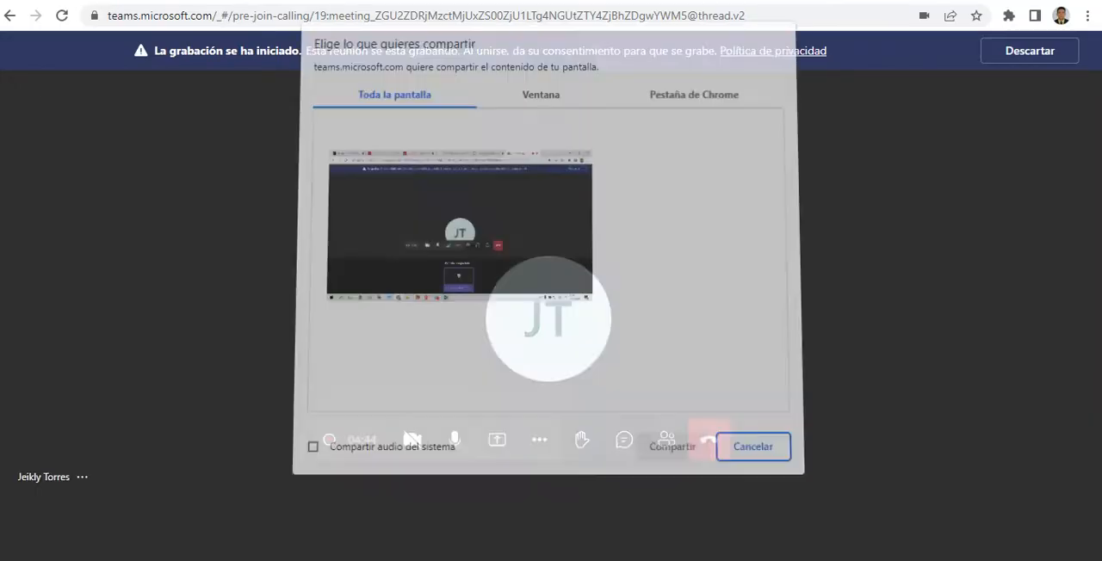
pyautogui.click(462, 229)
pyautogui.click(669, 440)
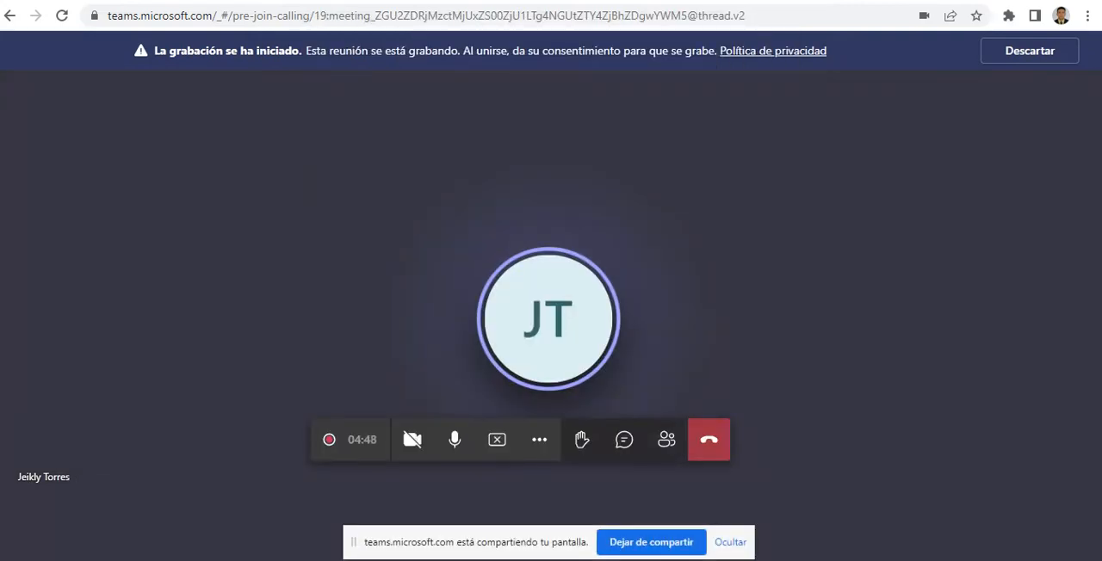
pyautogui.hotkey('alt', 'Tab')
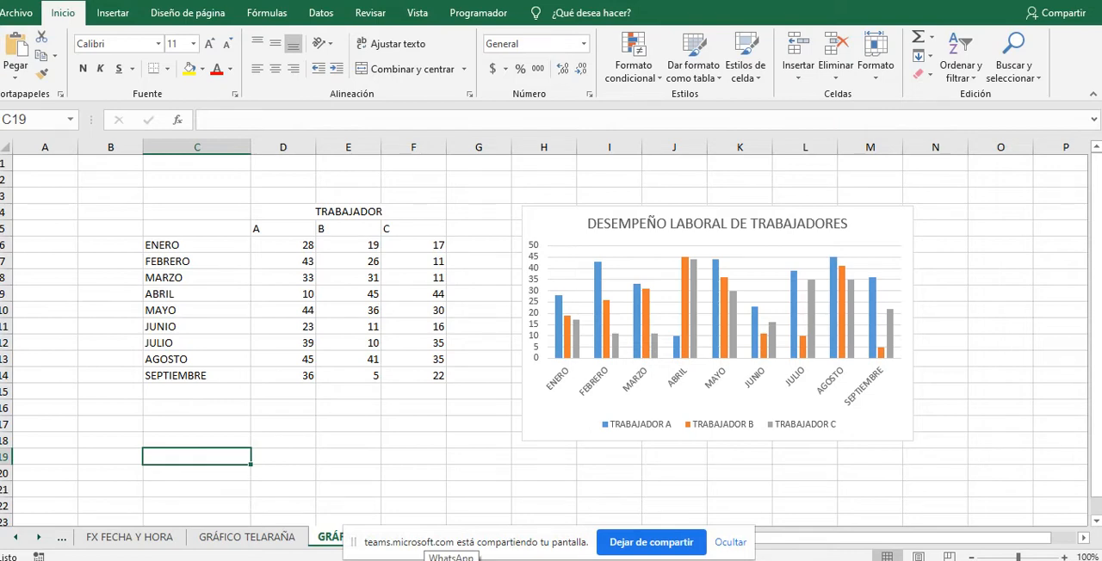
pyautogui.click(730, 542)
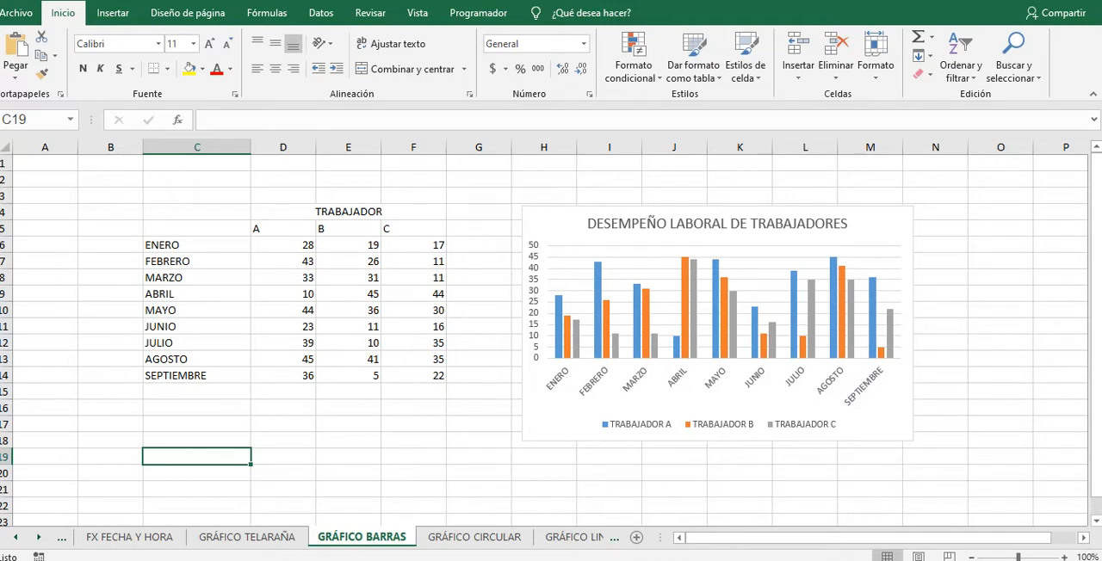
# Step: Highlight the months ENERO to SEPTIEMBRE on the bar chart sheet and magnify the screen to 200%
pyautogui.moveTo(732, 309)
pyautogui.moveTo(196, 245); pyautogui.dragTo(197, 376)
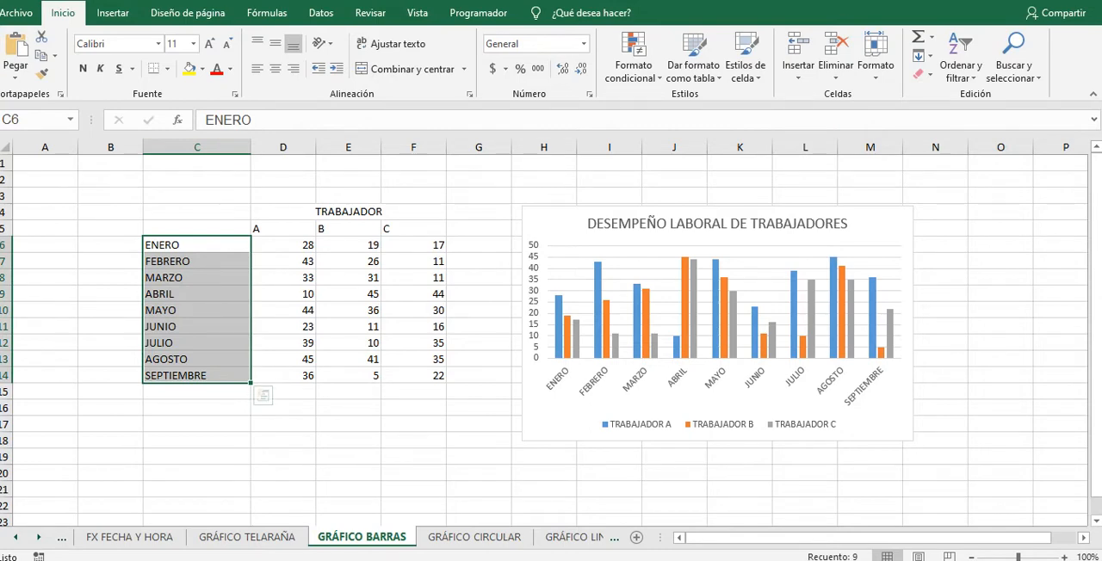
pyautogui.click(717, 324)
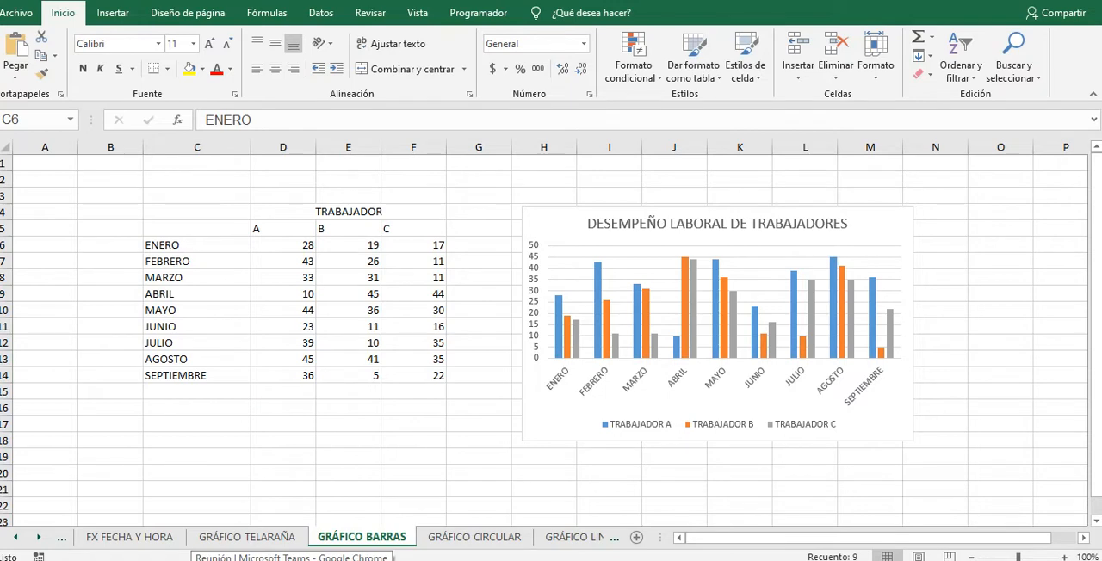
pyautogui.press('super+plus')
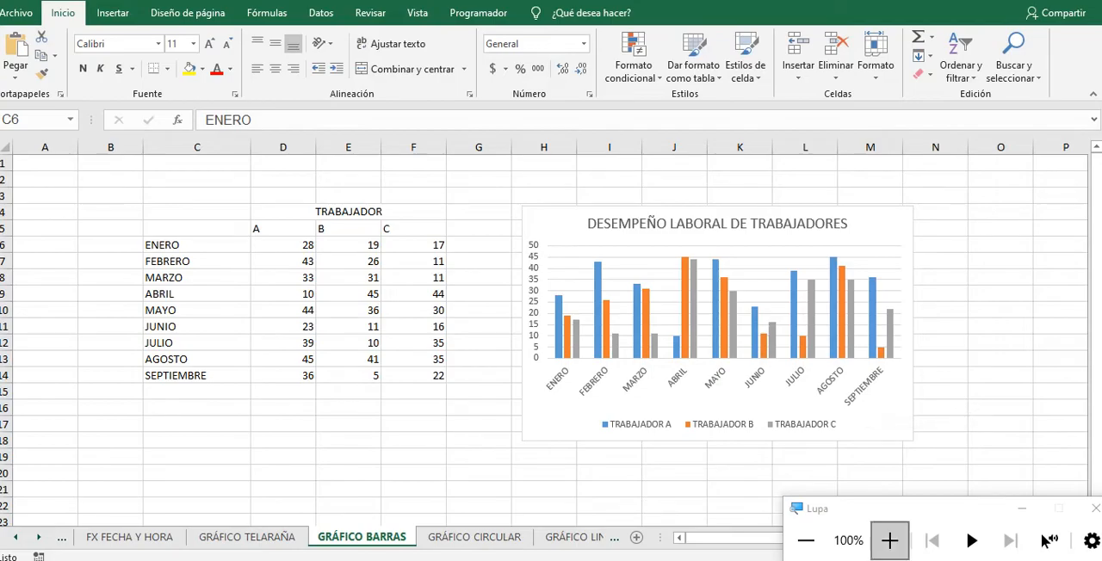
pyautogui.click(890, 540)
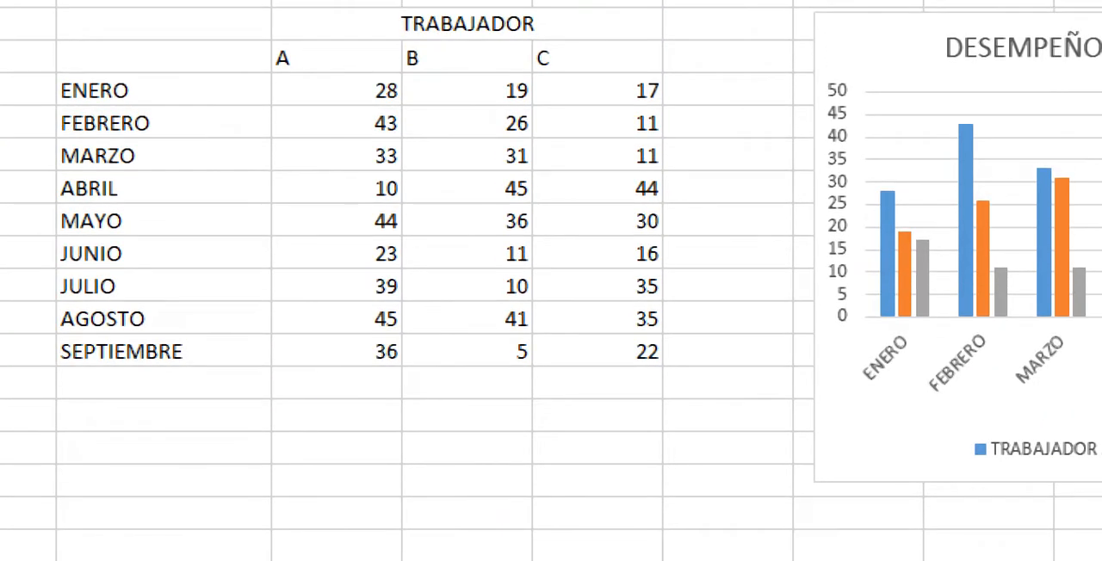
# Step: Select the whole TRABAJADOR table with its months and view the available column and bar chart types
pyautogui.moveTo(164, 24); pyautogui.dragTo(603, 353)
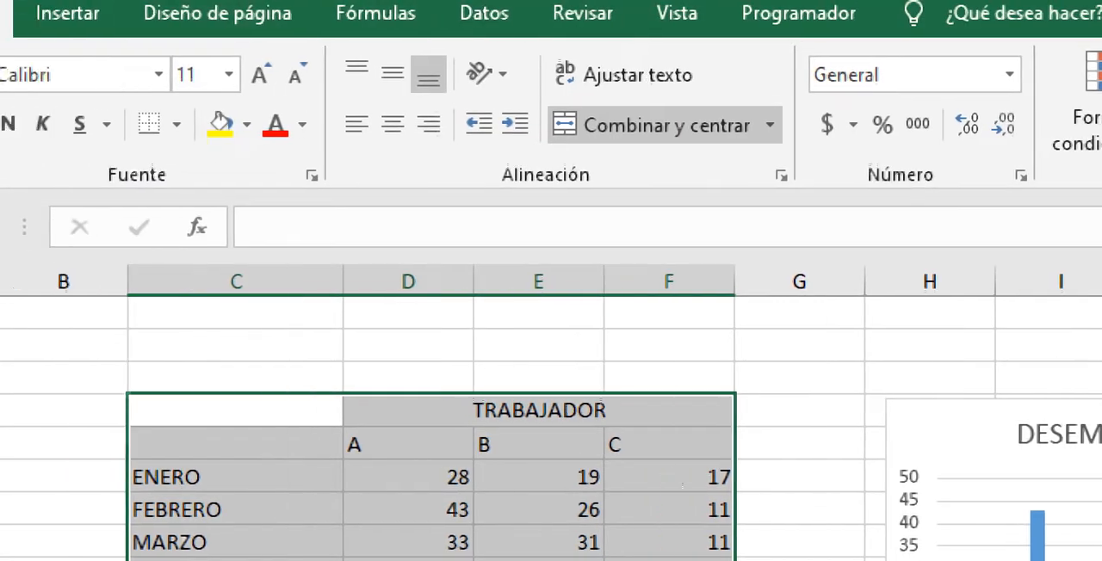
pyautogui.click(108, 13)
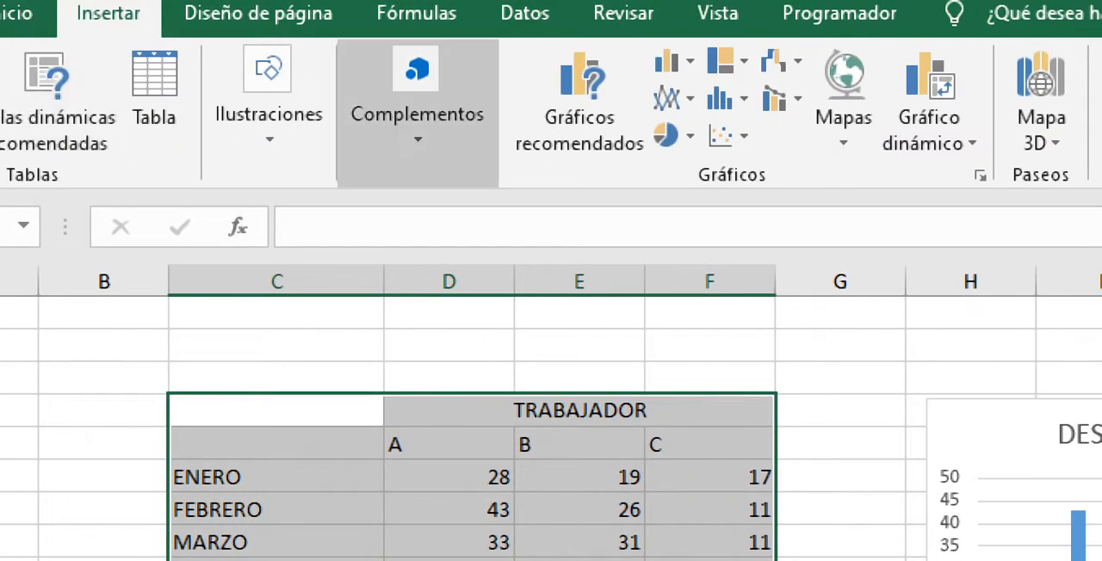
pyautogui.click(675, 61)
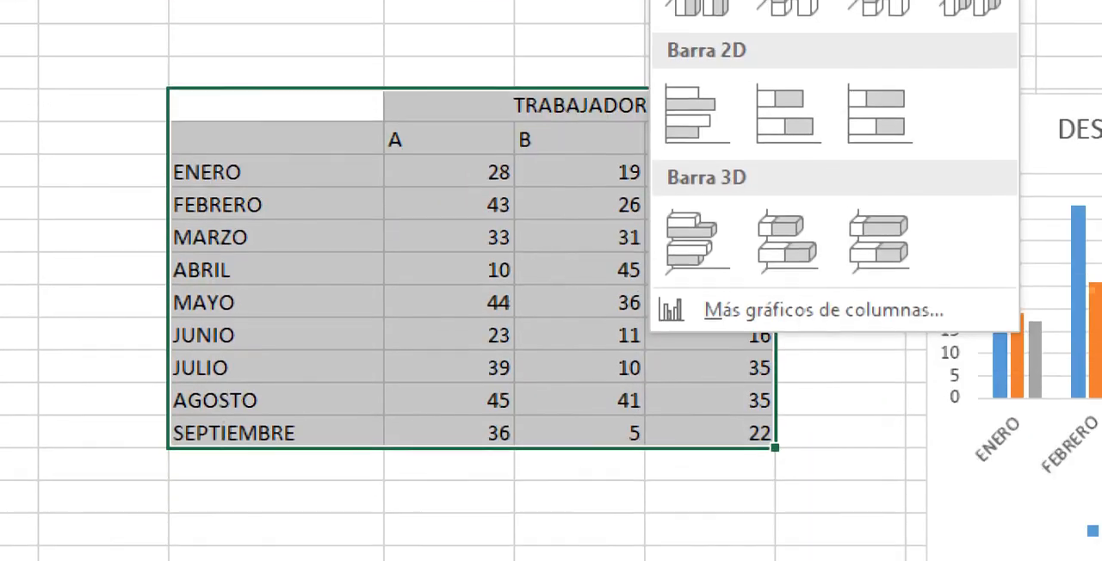
pyautogui.click(823, 532)
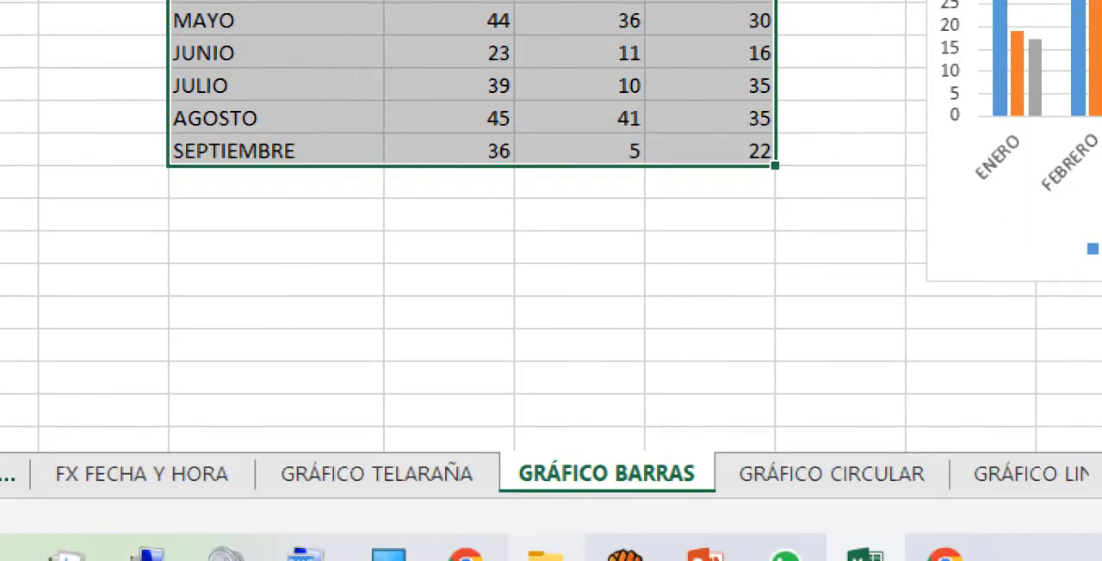
# Step: Browse the GRÁFICO CIRCULAR, GRÁFICO LINEAL and GRÁFICO TENDENCIA sheets and open GRÁFICO DISPERSIÓN
pyautogui.click(832, 472)
pyautogui.hotkey('ctrl', 'pagedown')
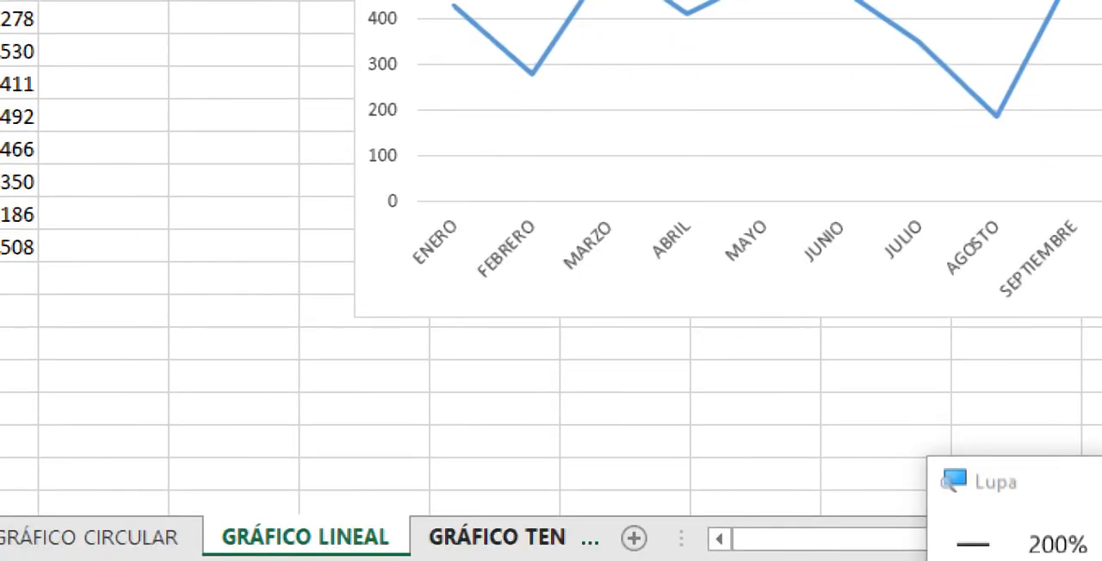
pyautogui.hotkey('ctrl', 'pagedown')
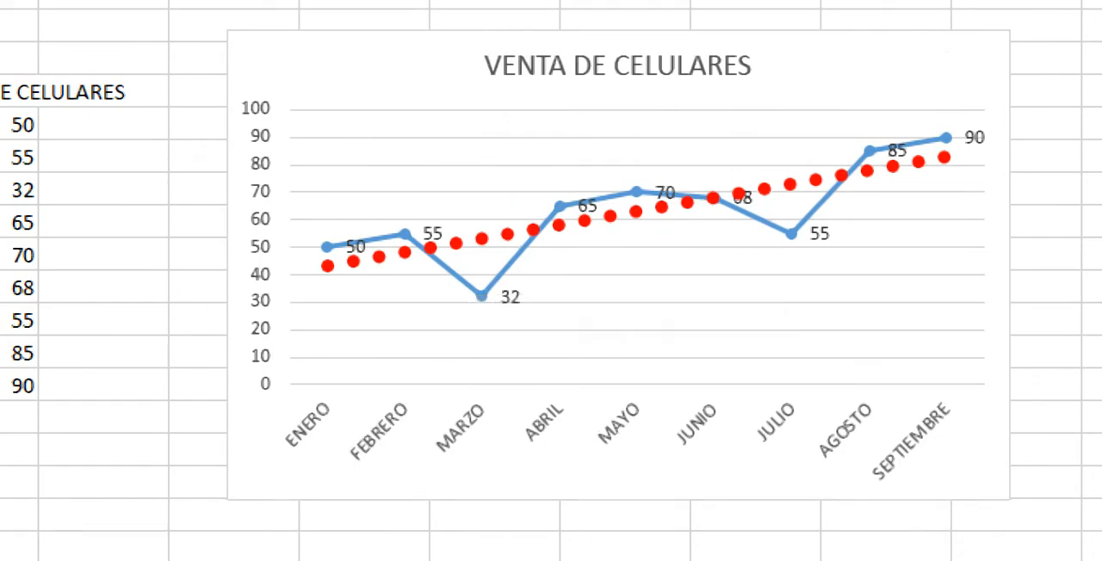
pyautogui.click(499, 497)
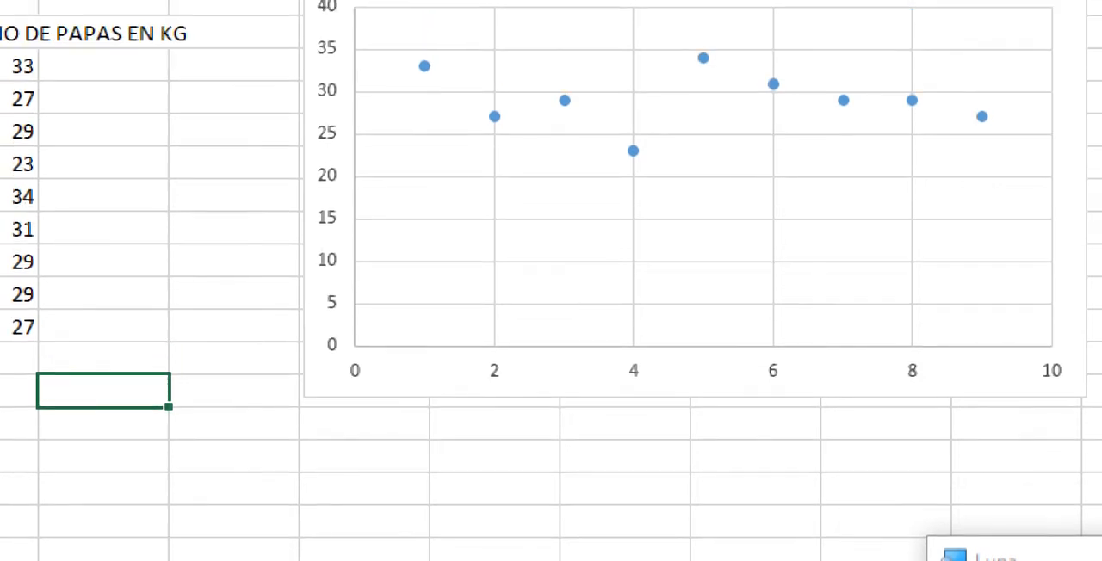
# Step: Inspect the MAYO and ABRIL points on the CONSUMO DE PAPAS EN KG scatter chart at 200% screen magnification
pyautogui.click(806, 541)
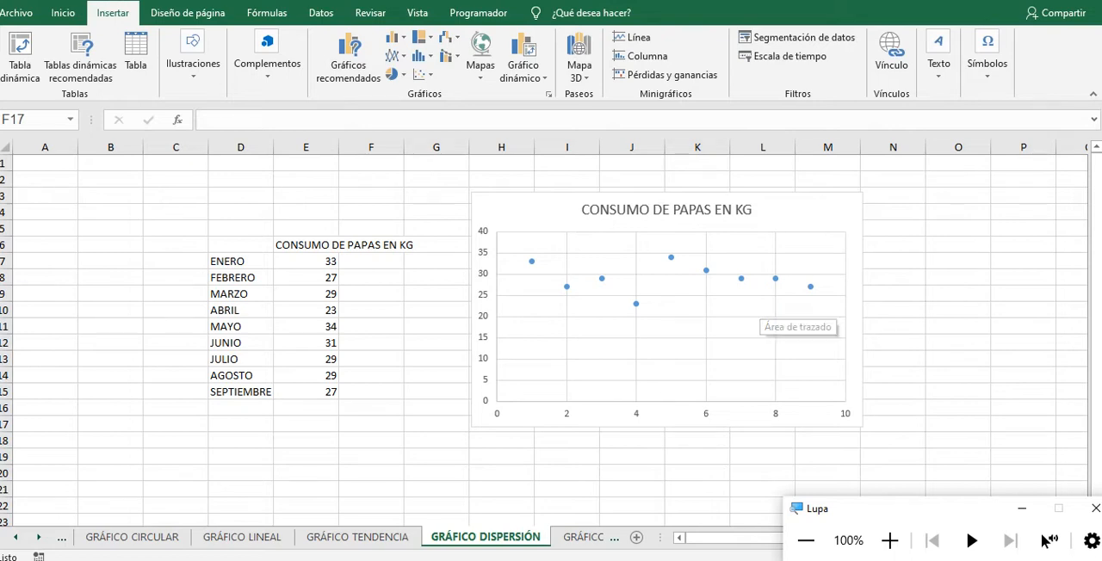
pyautogui.click(891, 540)
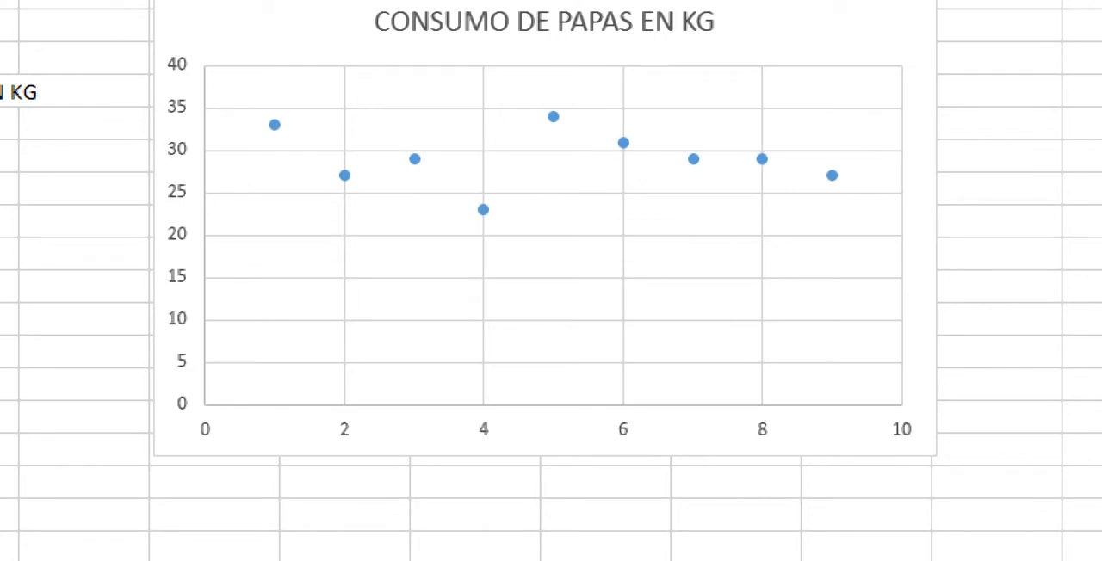
pyautogui.moveTo(553, 117)
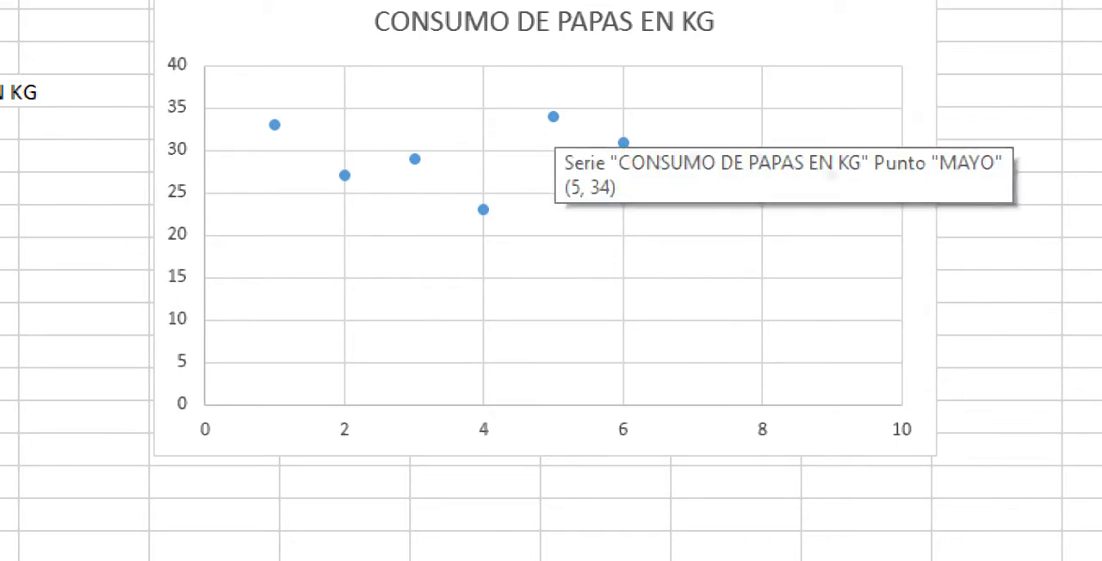
pyautogui.moveTo(483, 209)
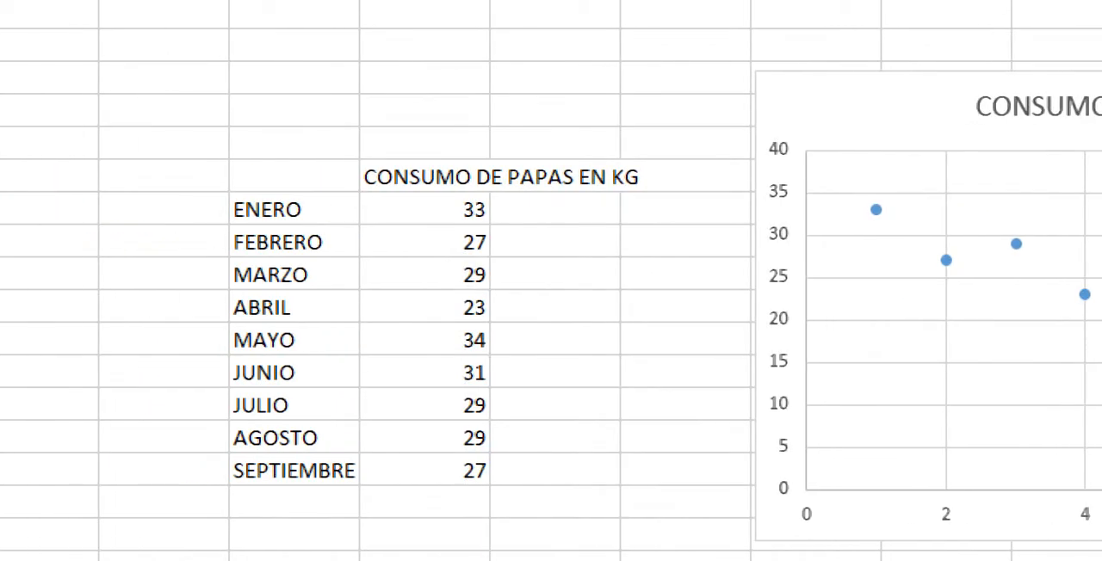
# Step: Set the potato consumption values for ENERO to MAYO to 100, 20, 5, 50 and 75
pyautogui.click(554, 534)
pyautogui.click(425, 209)
pyautogui.write('100')
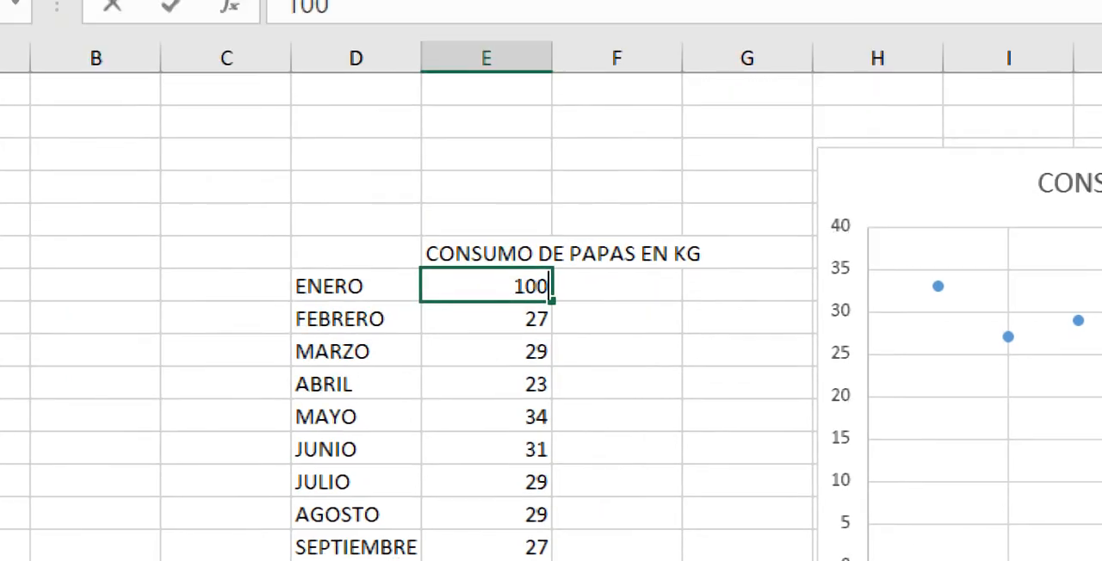
pyautogui.press('Return')
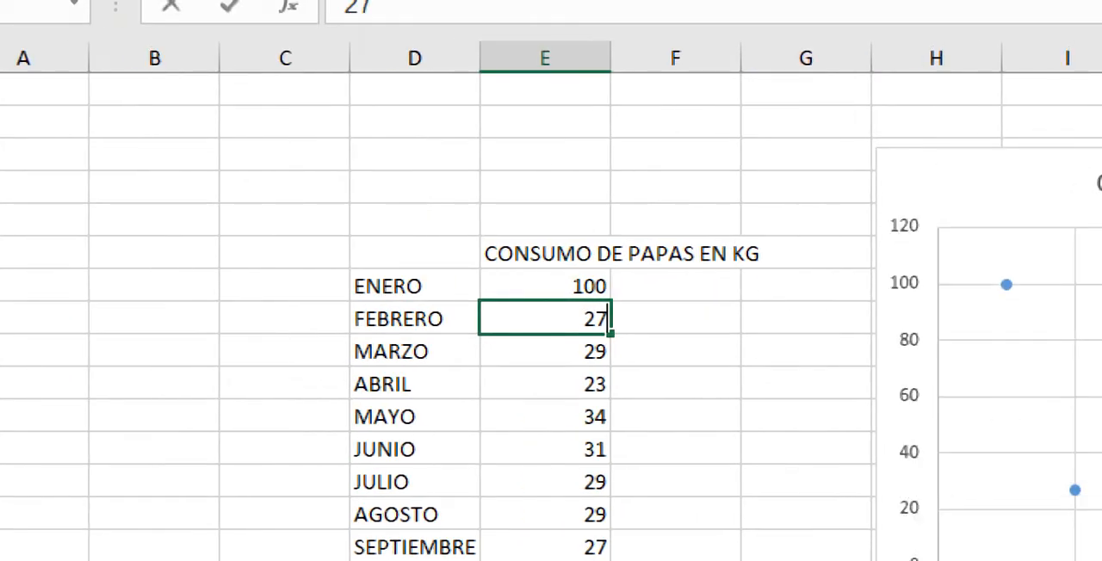
pyautogui.write('20')
pyautogui.press('Return')
pyautogui.write('5')
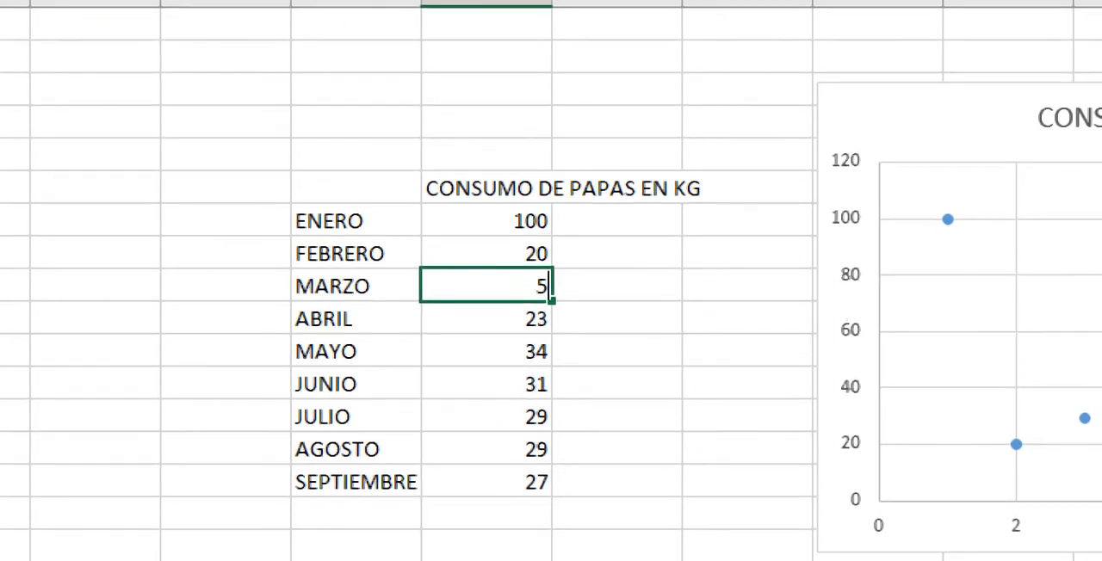
pyautogui.press('Return')
pyautogui.write('50')
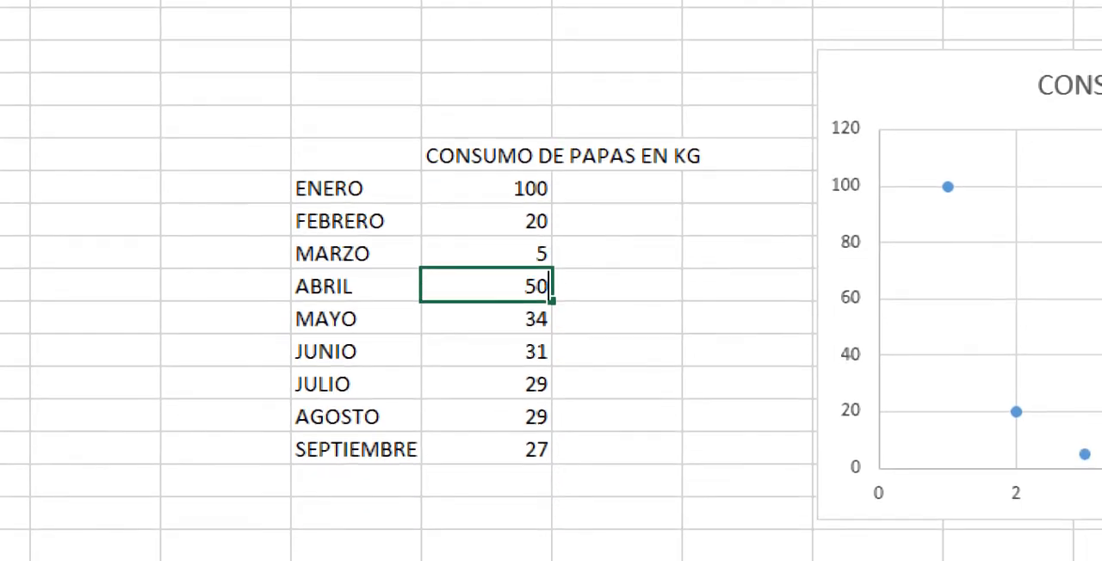
pyautogui.press('Return')
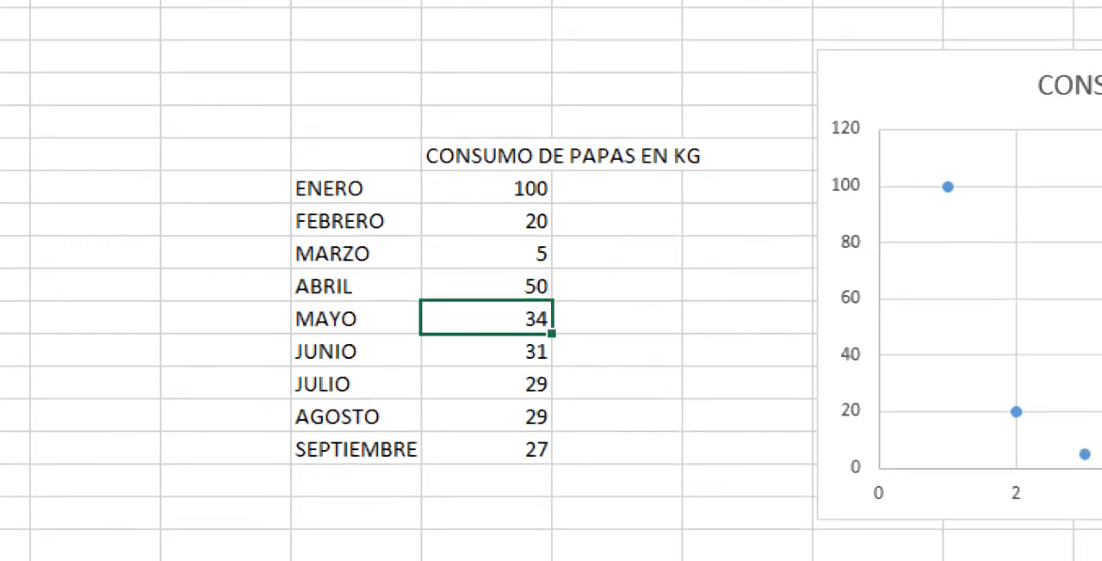
pyautogui.write('75')
pyautogui.press('Return')
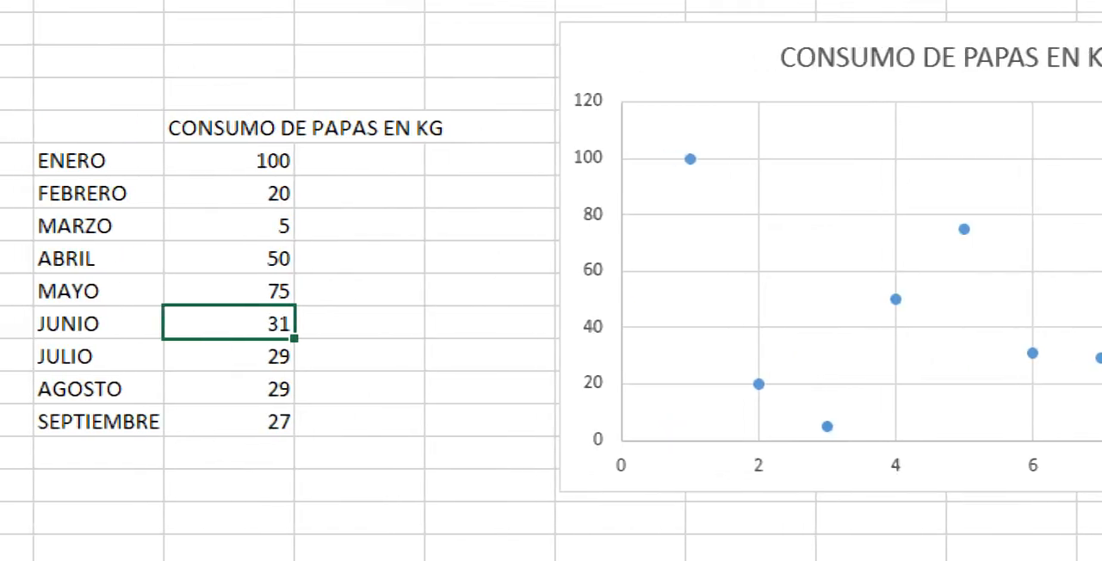
# Step: Set the potato consumption to 1 for AGOSTO and 120 for SEPTIEMBRE, and replace the AGOSTO value with 69
pyautogui.press('Down')
pyautogui.press('Down')
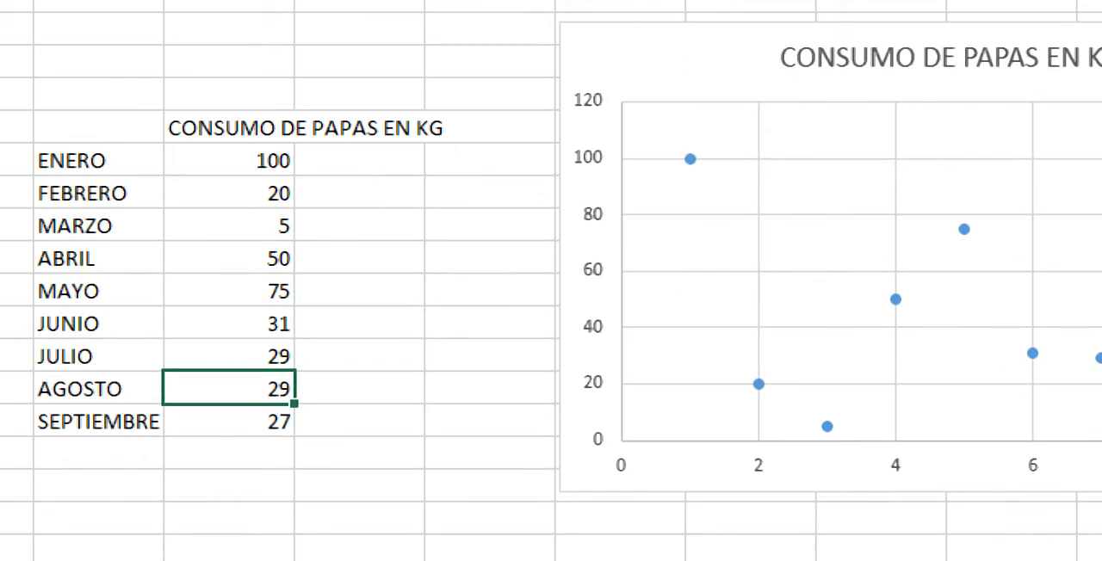
pyautogui.press('Up')
pyautogui.press('Down')
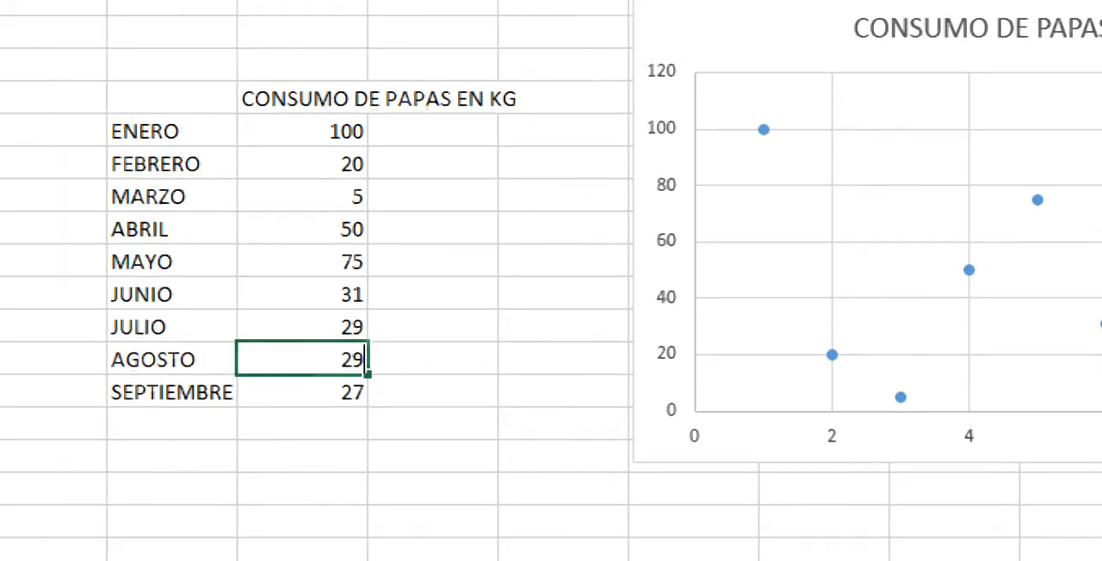
pyautogui.write('1')
pyautogui.press('Return')
pyautogui.write('120')
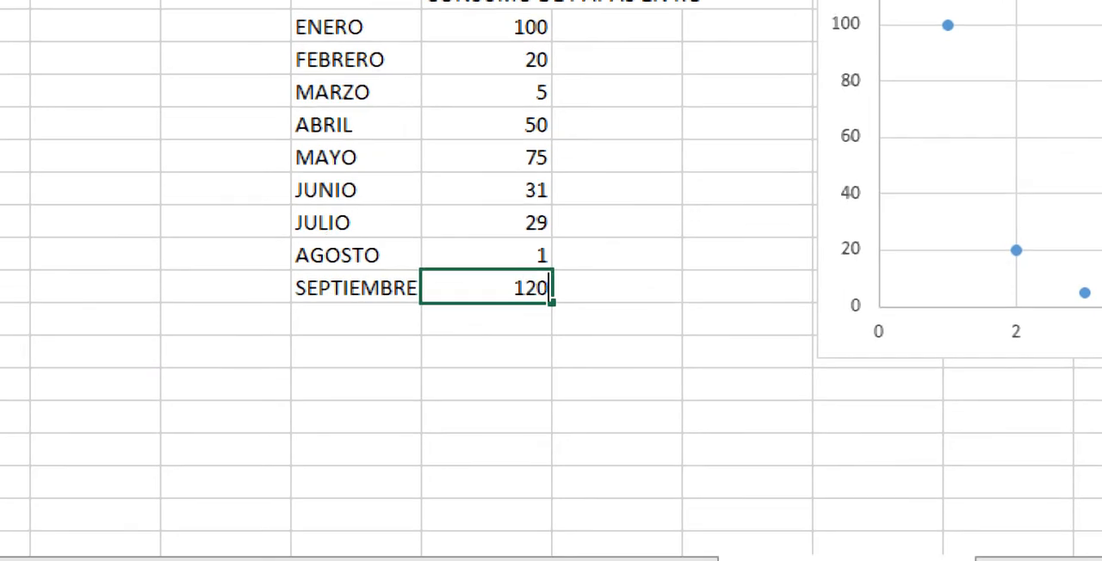
pyautogui.press('Up')
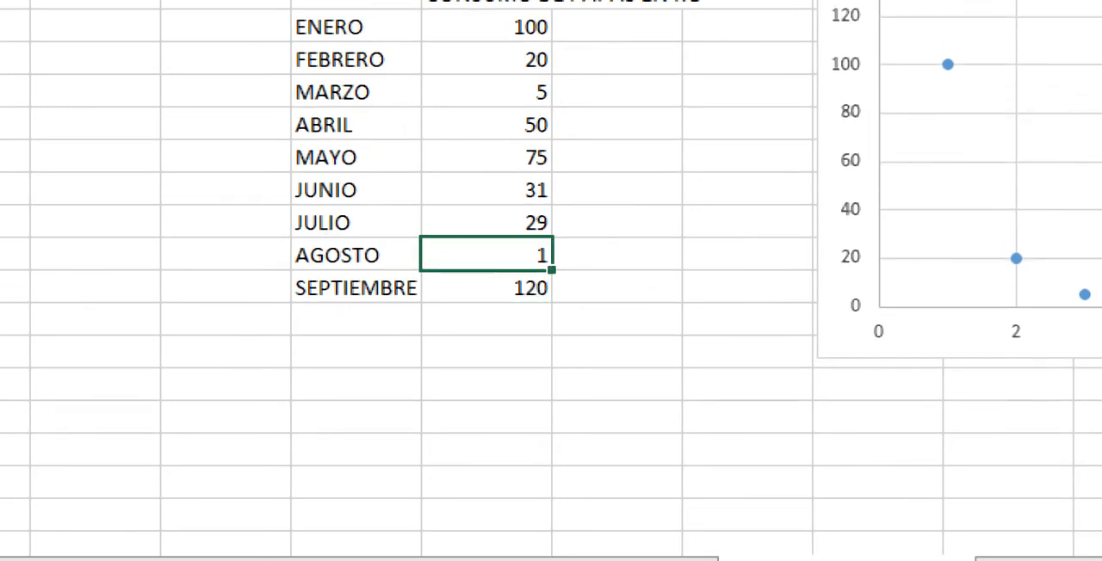
pyautogui.write('69')
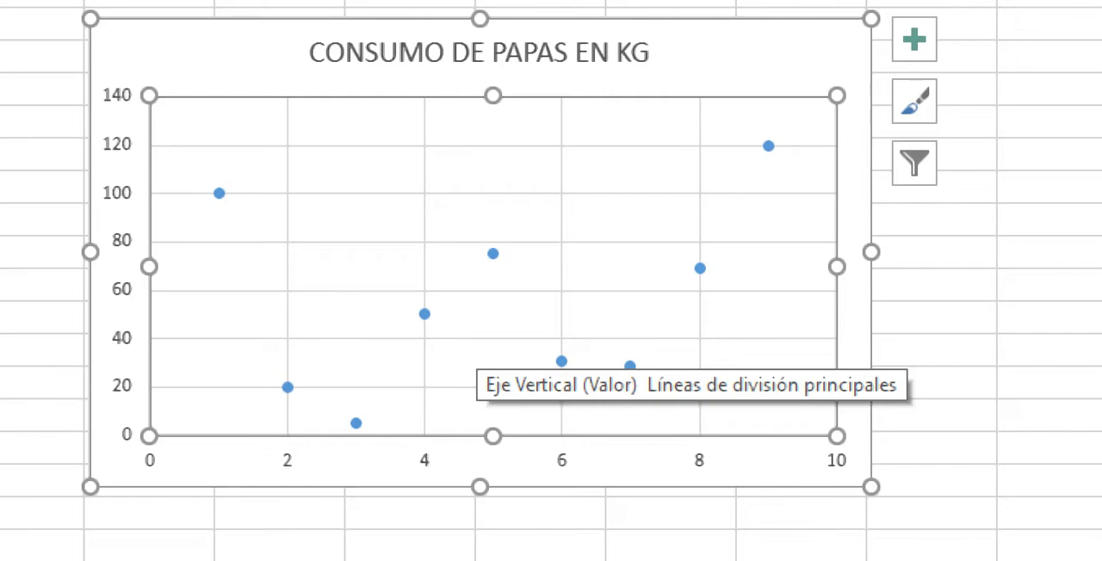
# Step: Undo the last change to the AGOSTO consumption value
pyautogui.hotkey('ctrl', 'z')
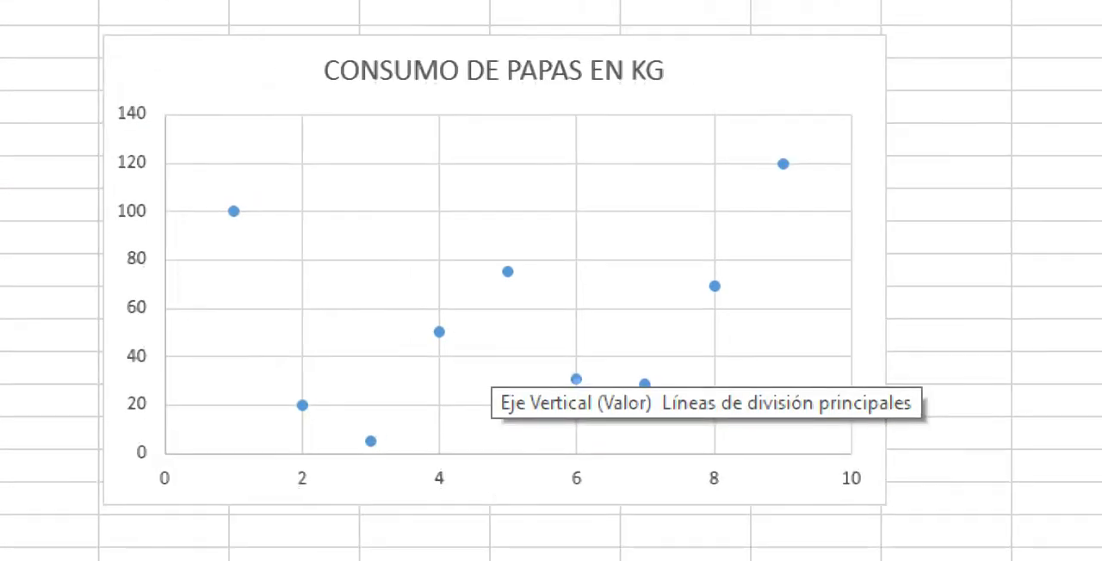
pyautogui.write('z')
pyautogui.hotkey('ctrl', 'z')
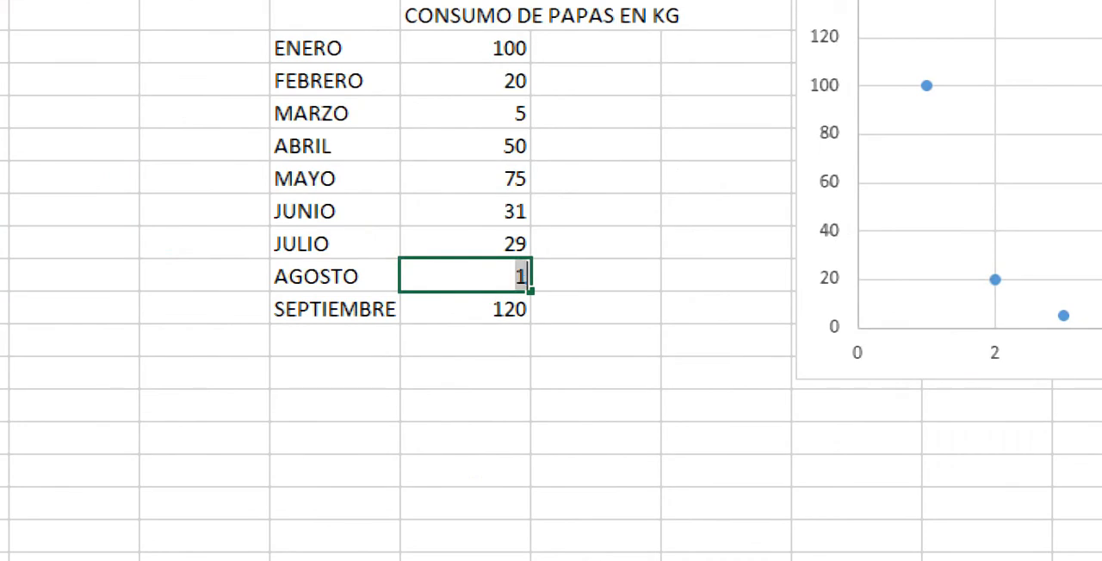
# Step: Undo the edits to the potato consumption values back to the original data for ENERO through SEPTIEMBRE
pyautogui.press('Return')
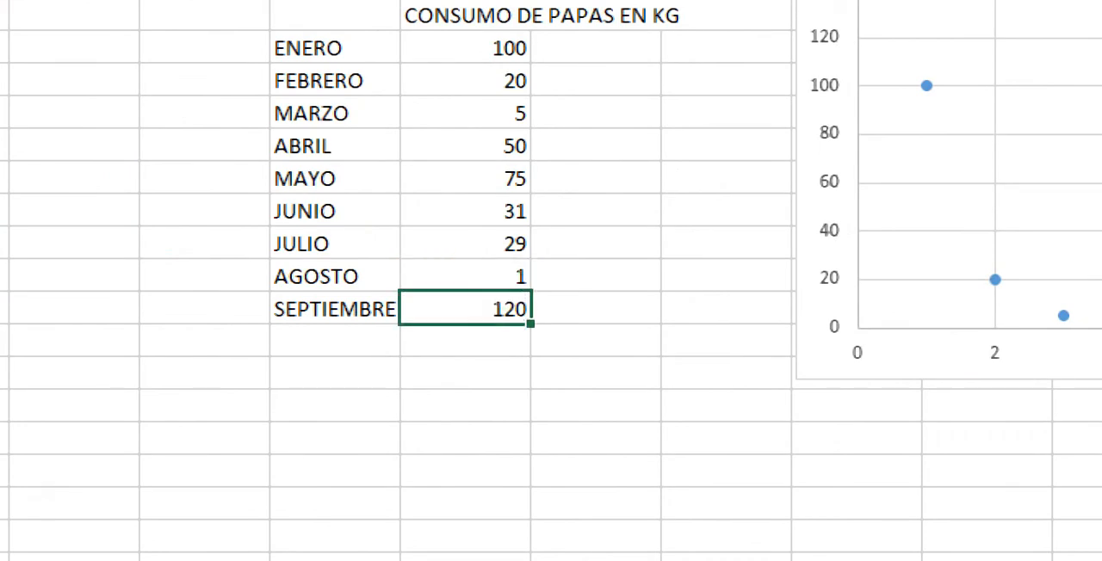
pyautogui.hotkey('ctrl', 'z')
pyautogui.hotkey('ctrl', 'z')
pyautogui.hotkey('ctrl', 'z')
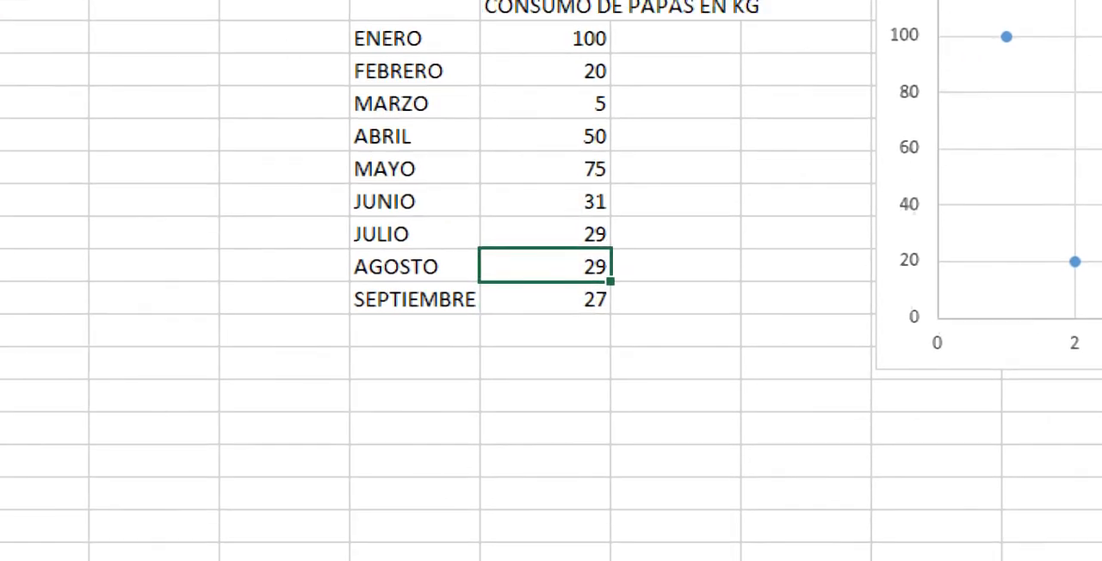
pyautogui.hotkey('ctrl', 'z')
pyautogui.hotkey('ctrl', 'z')
pyautogui.hotkey('ctrl', 'z')
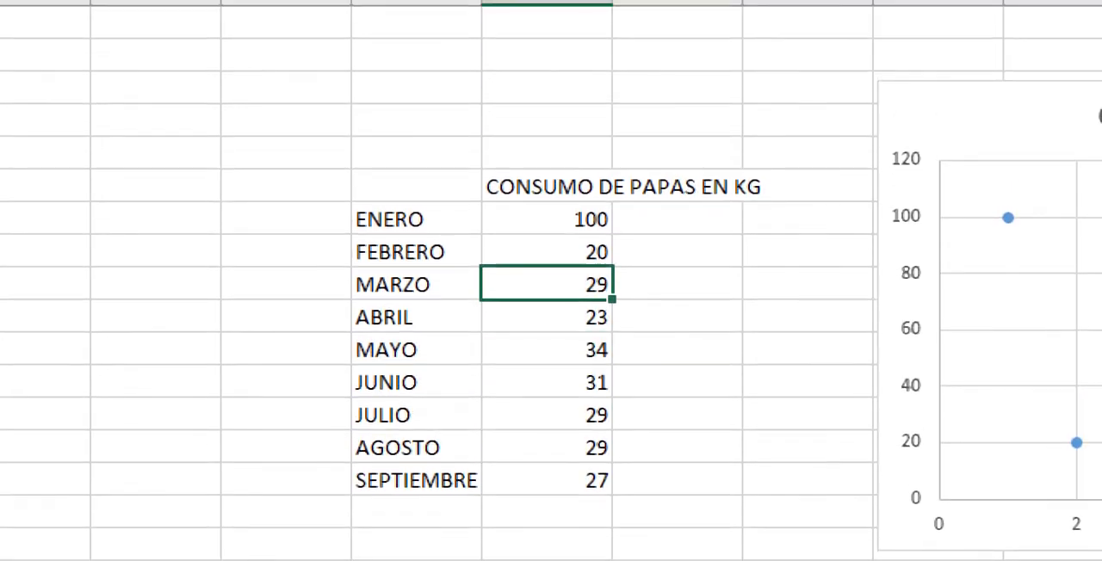
pyautogui.hotkey('ctrl', 'z')
pyautogui.hotkey('ctrl', 'z')
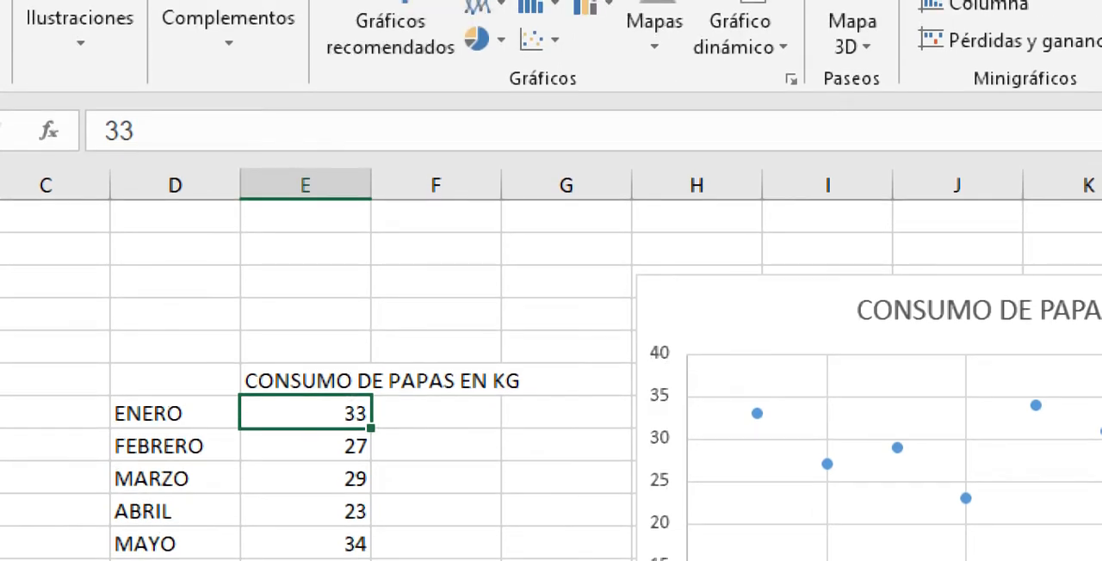
# Step: Insert a scatter chart with smoothed lines and markers from the monthly potato consumption table and inspect its MAYO point
pyautogui.moveTo(175, 380); pyautogui.dragTo(305, 551)
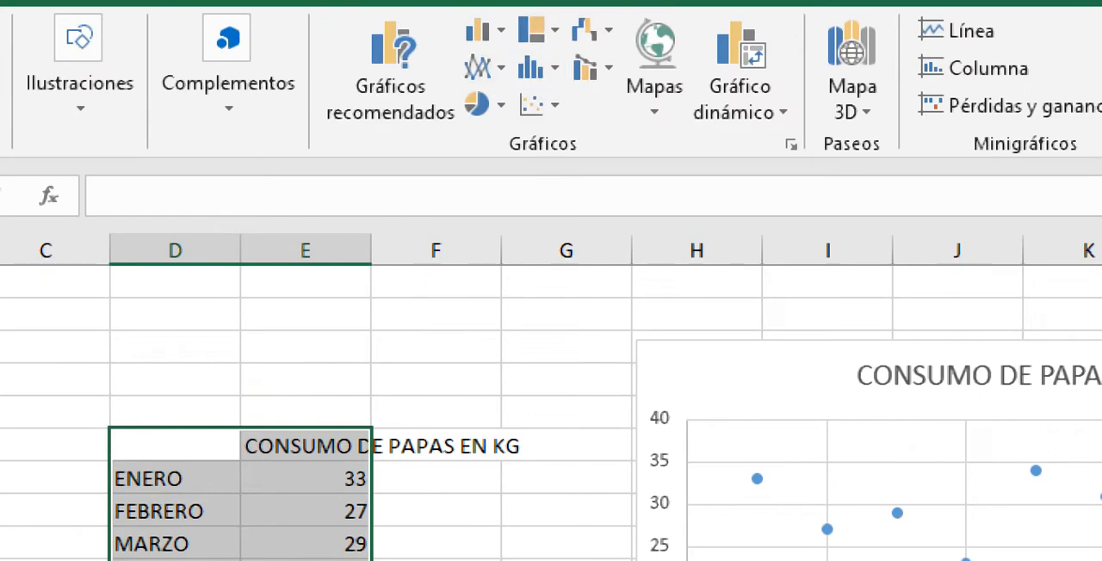
pyautogui.click(592, 31)
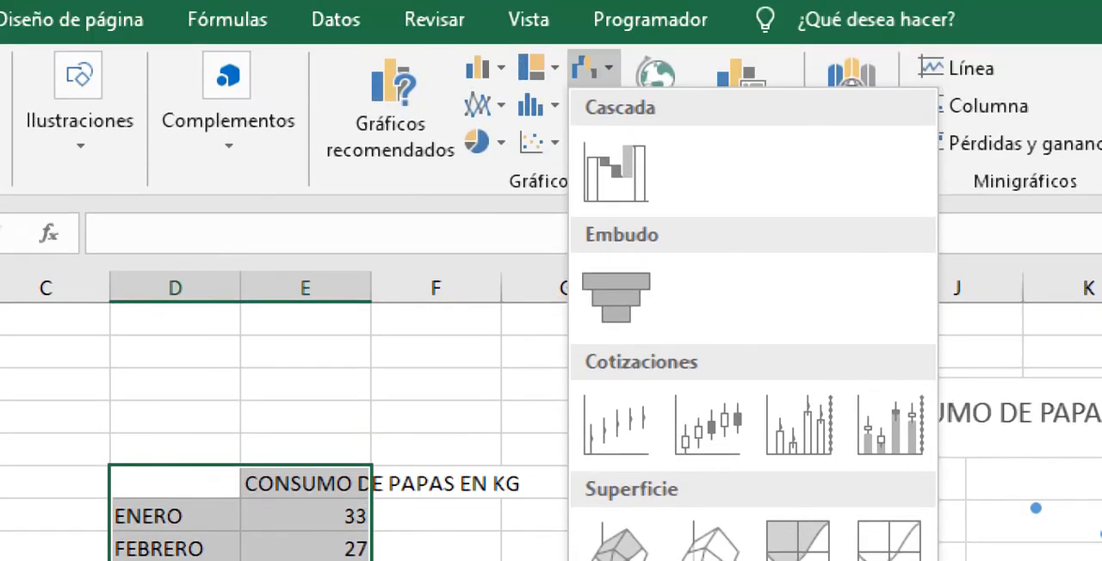
pyautogui.click(530, 105)
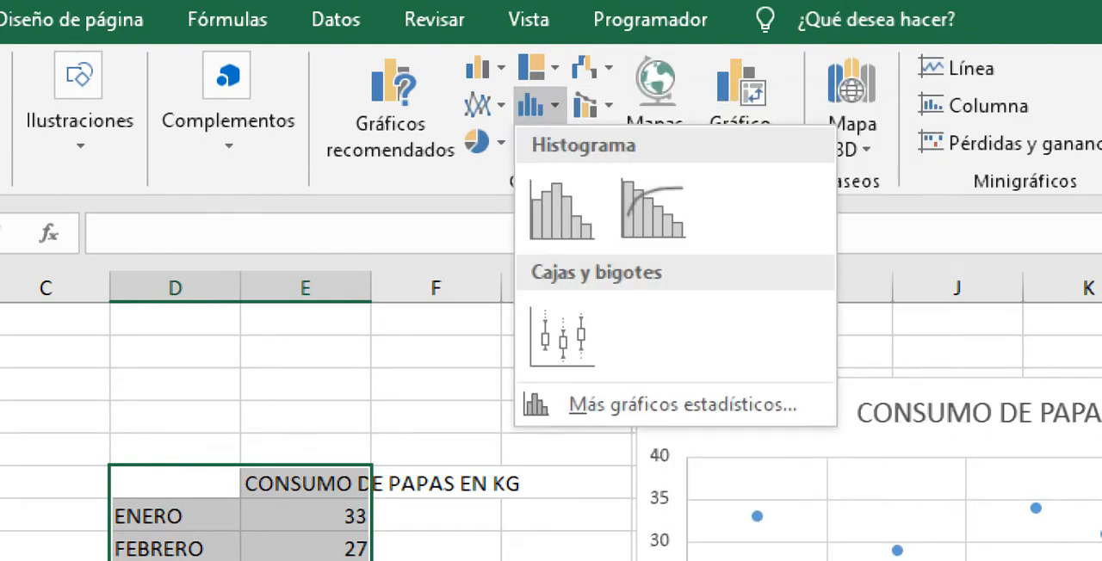
pyautogui.click(585, 105)
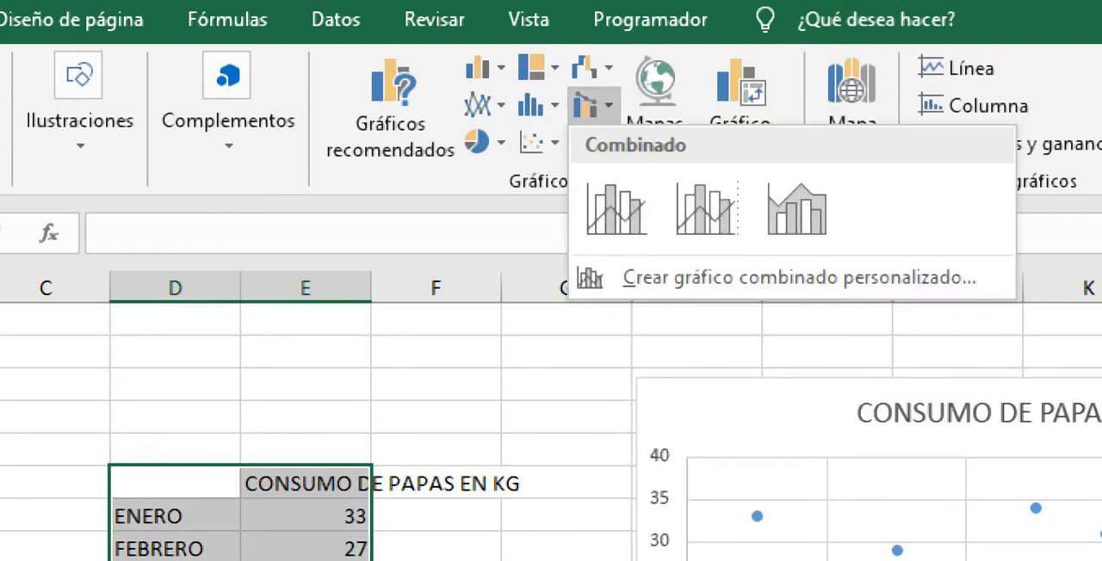
pyautogui.click(539, 141)
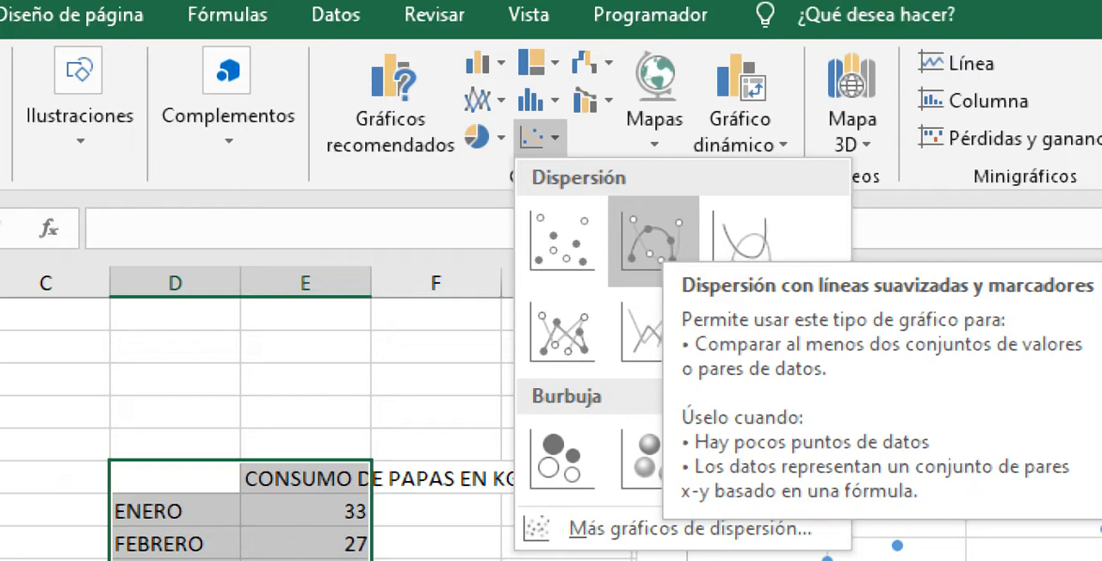
pyautogui.click(653, 241)
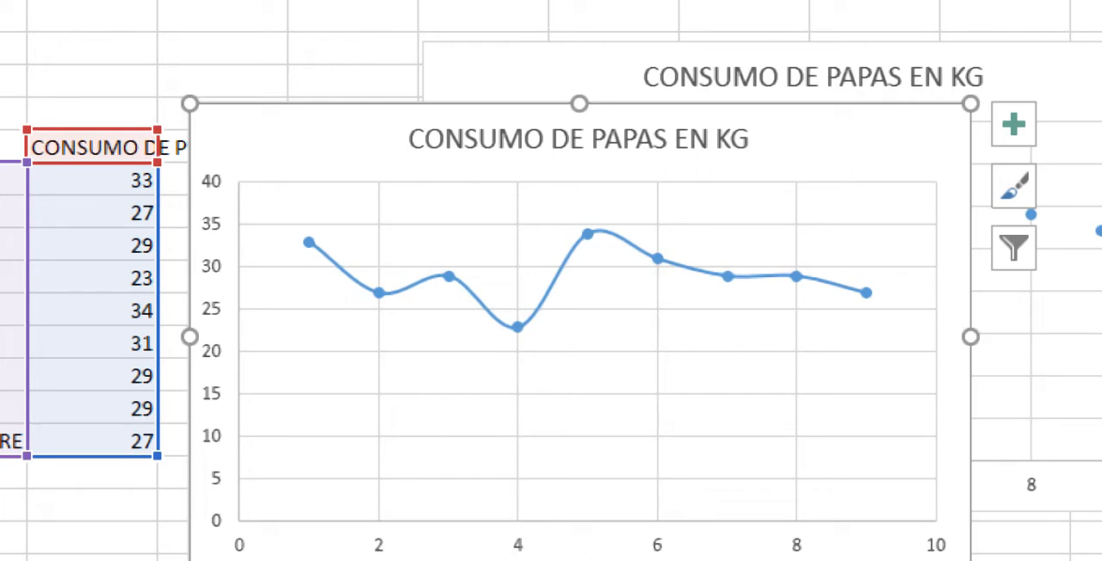
pyautogui.moveTo(379, 293)
pyautogui.moveTo(588, 235)
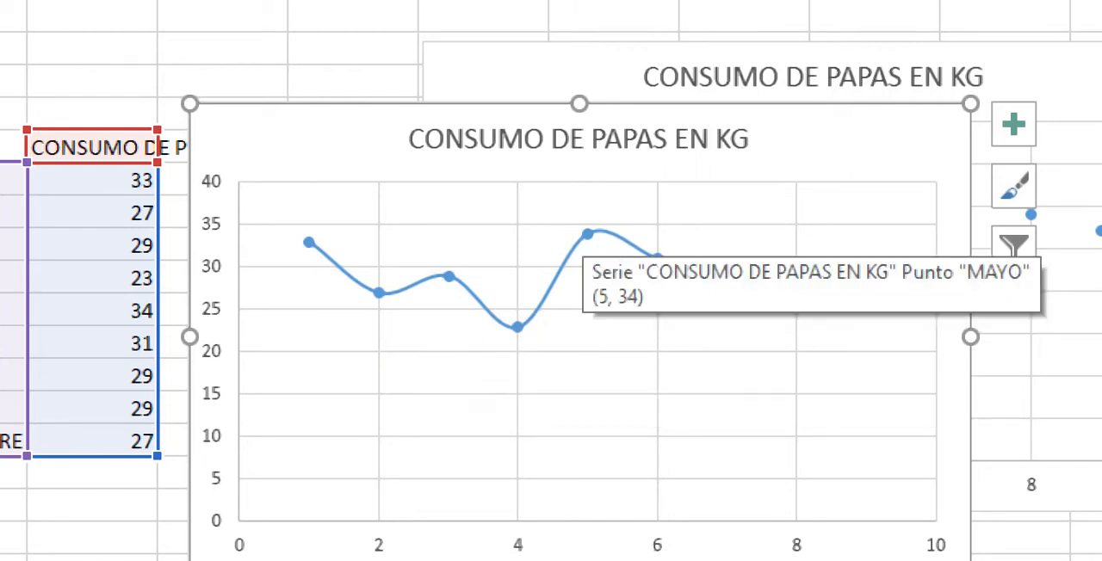
pyautogui.moveTo(518, 328)
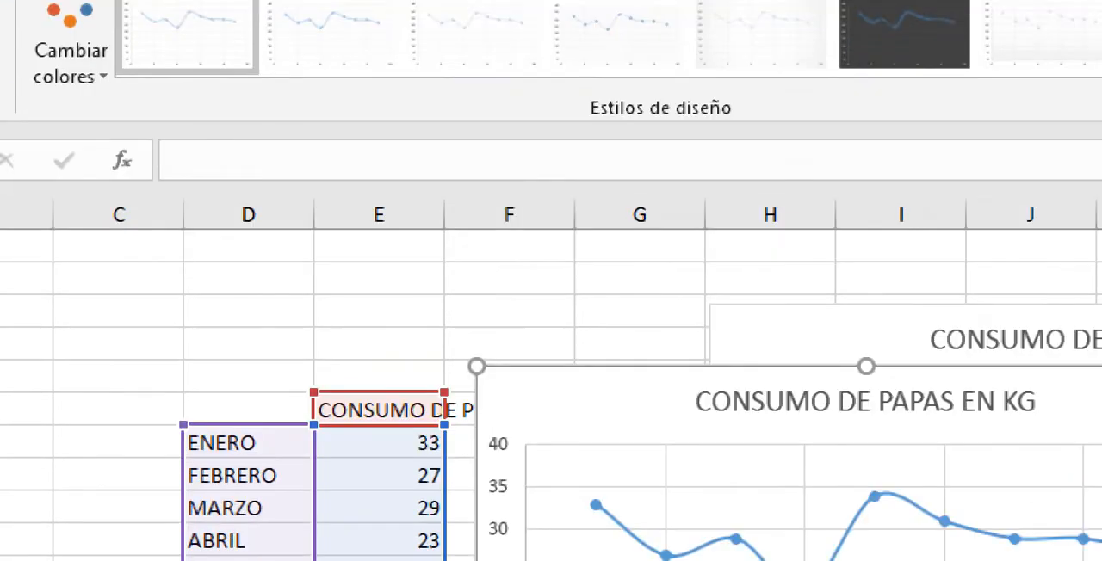
# Step: Insert a scatter chart with straight lines and markers from the same month and consumption table
pyautogui.moveTo(248, 410); pyautogui.dragTo(387, 555)
pyautogui.press('Escape')
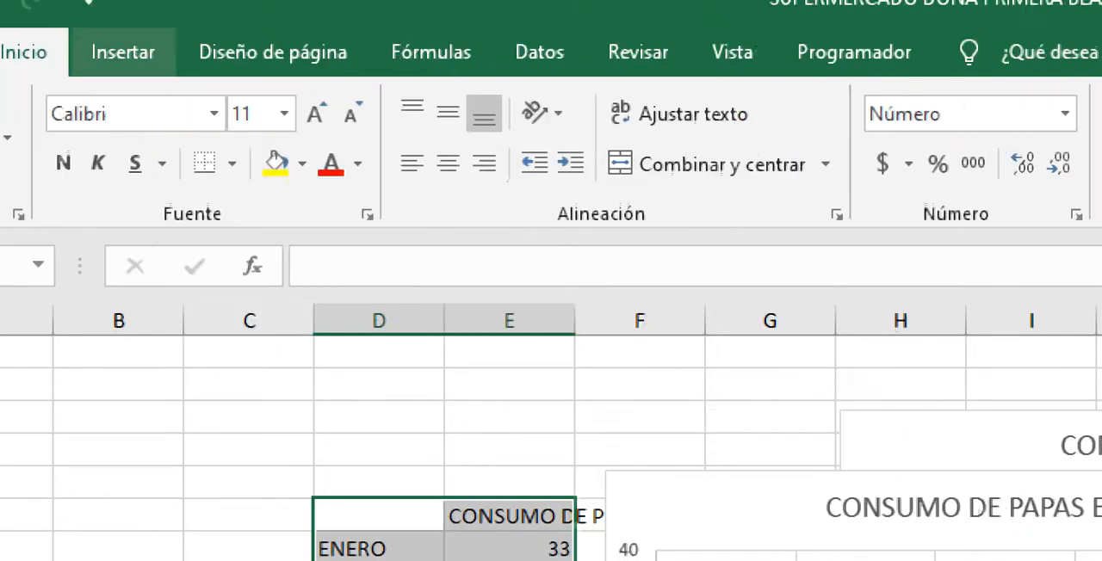
pyautogui.click(122, 52)
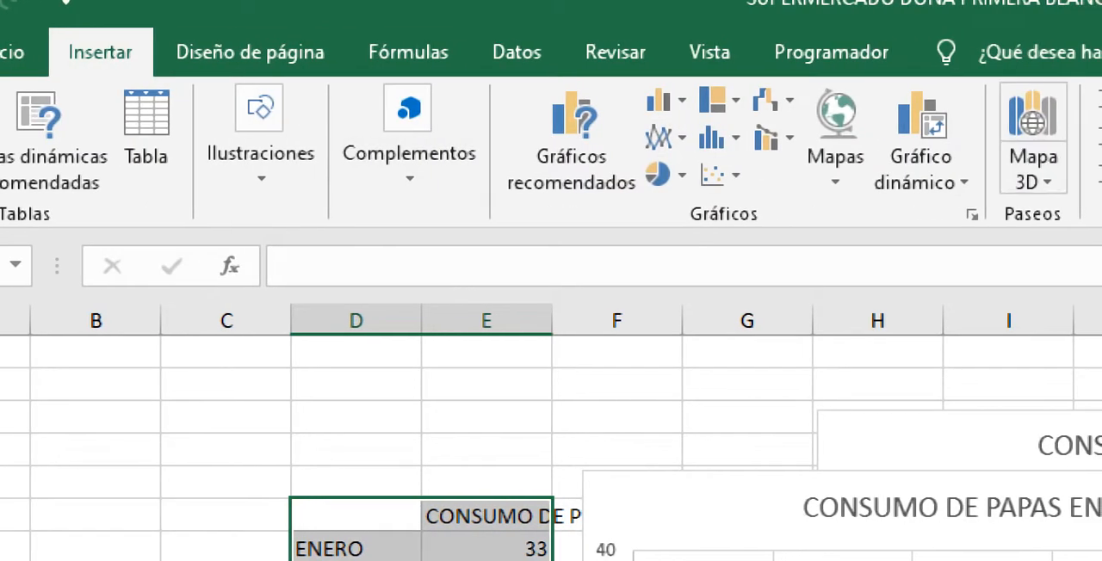
pyautogui.click(714, 175)
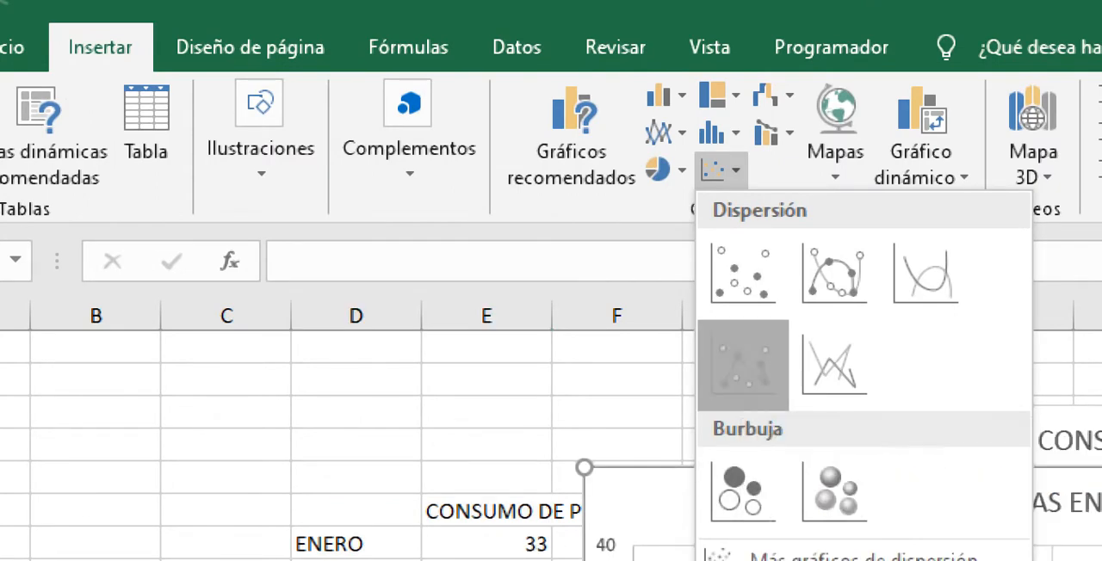
pyautogui.click(742, 364)
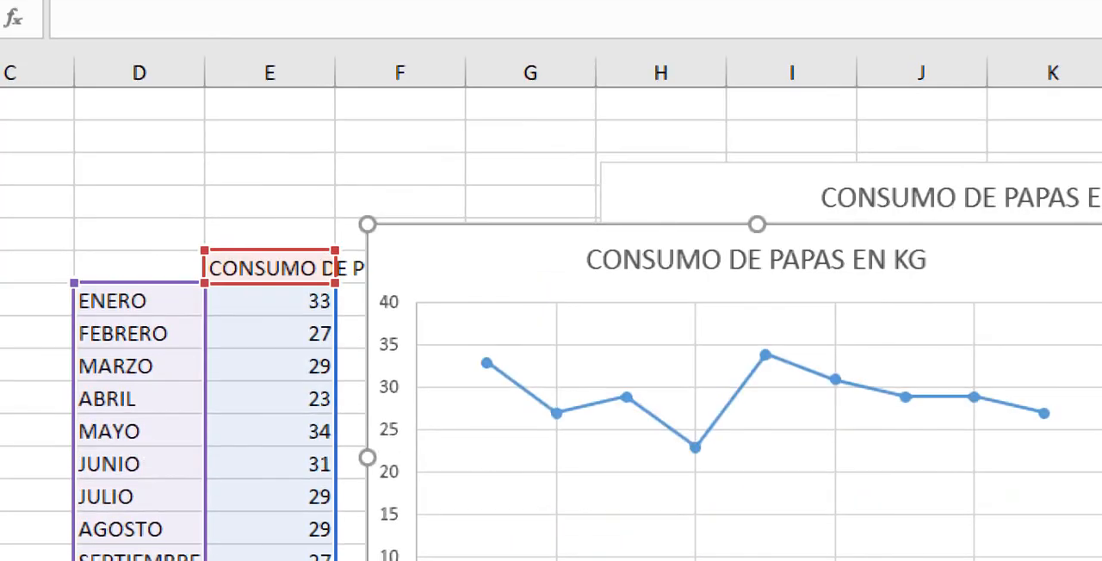
# Step: Insert a bubble chart from the month and consumption table and inspect its JULIO bubble
pyautogui.moveTo(142, 266); pyautogui.dragTo(275, 557)
pyautogui.press('Escape')
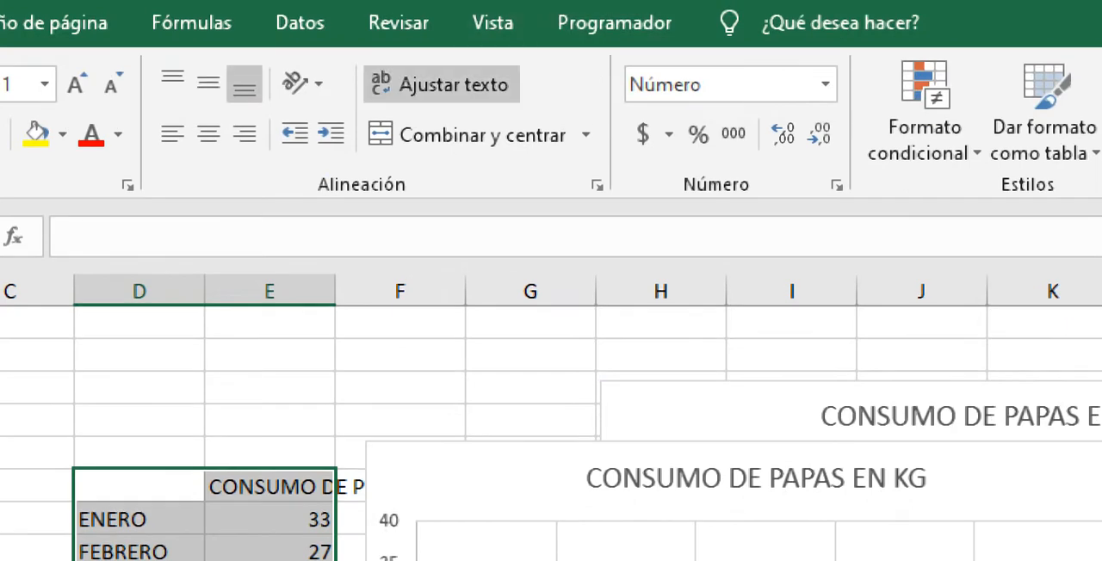
pyautogui.click(76, 22)
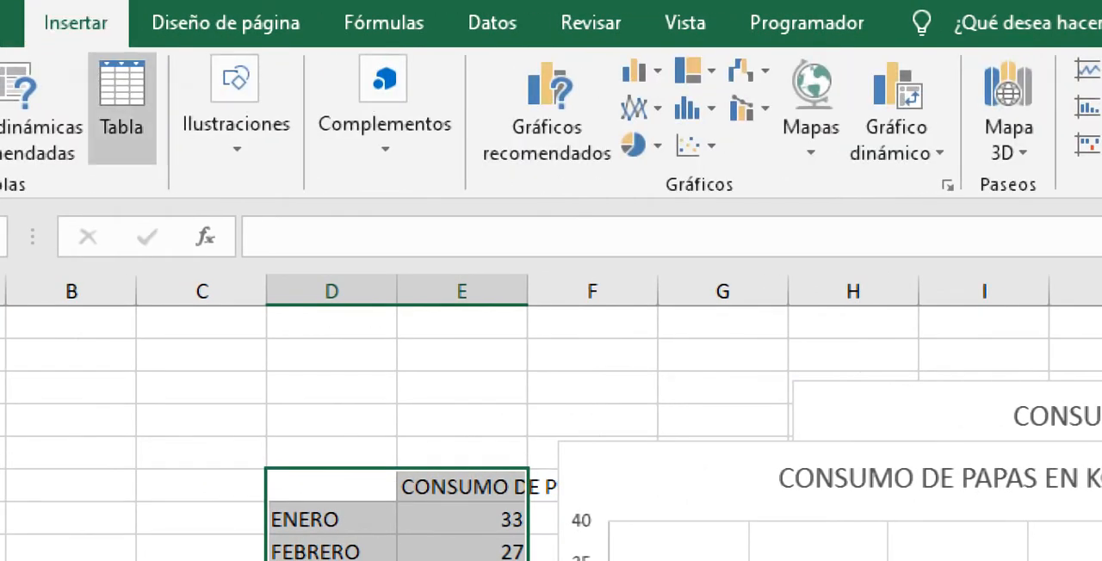
pyautogui.click(693, 145)
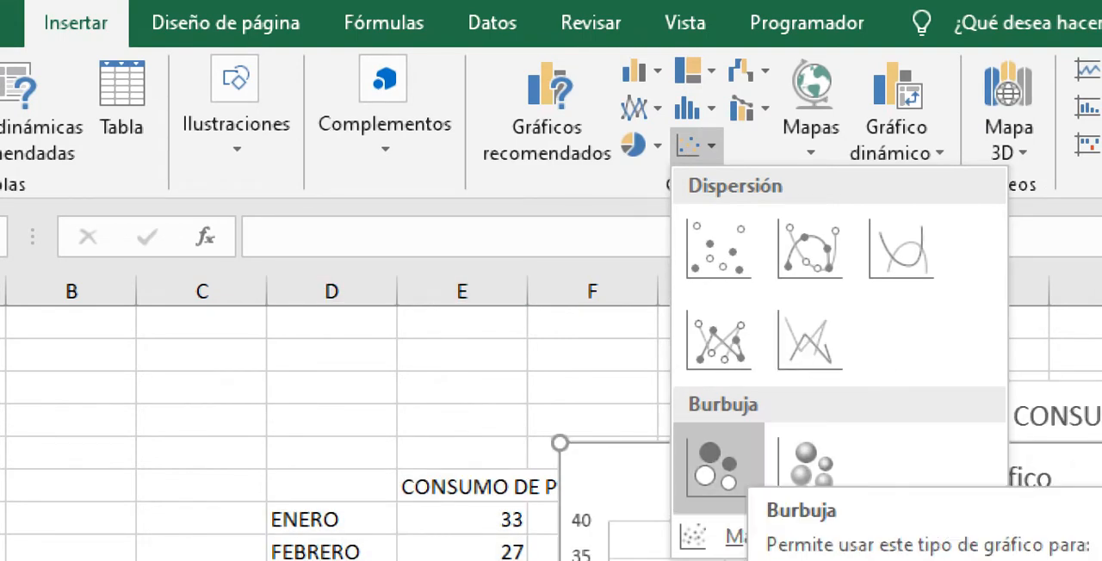
pyautogui.click(728, 474)
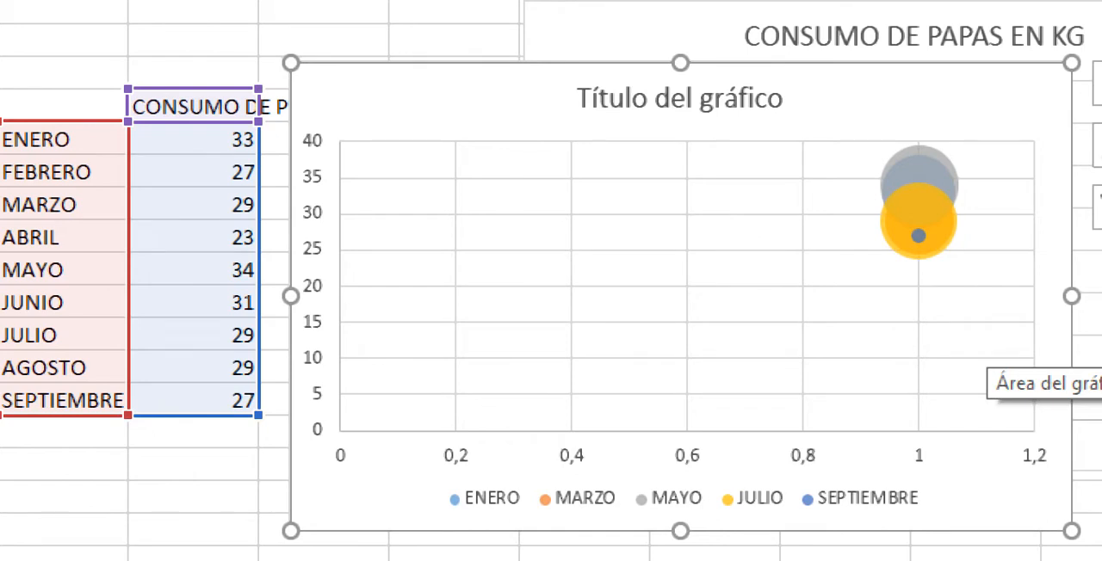
pyautogui.moveTo(891, 200)
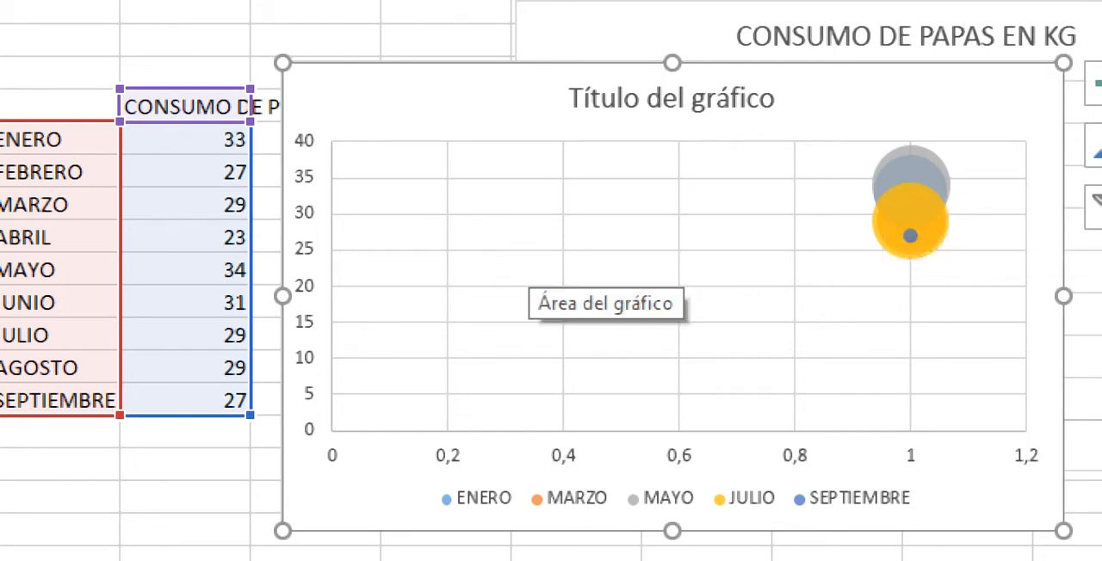
pyautogui.moveTo(906, 249)
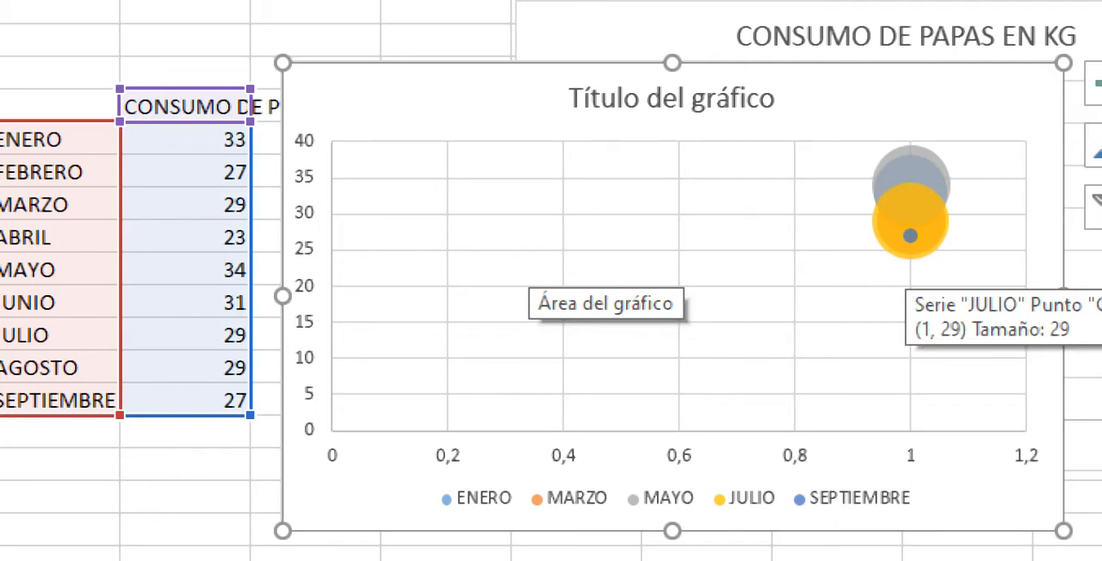
pyautogui.moveTo(910, 168)
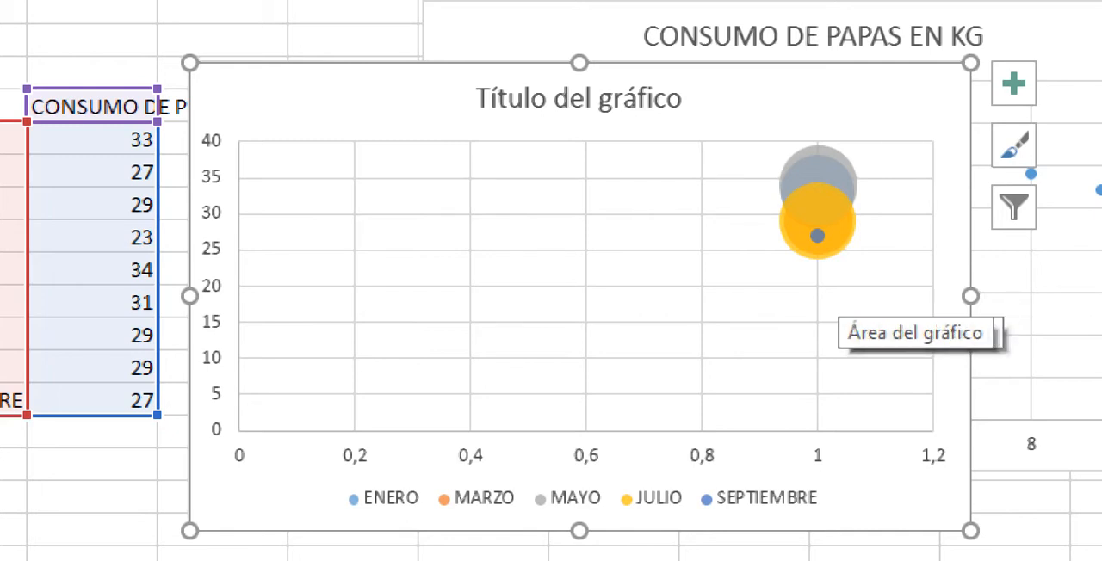
pyautogui.moveTo(811, 150)
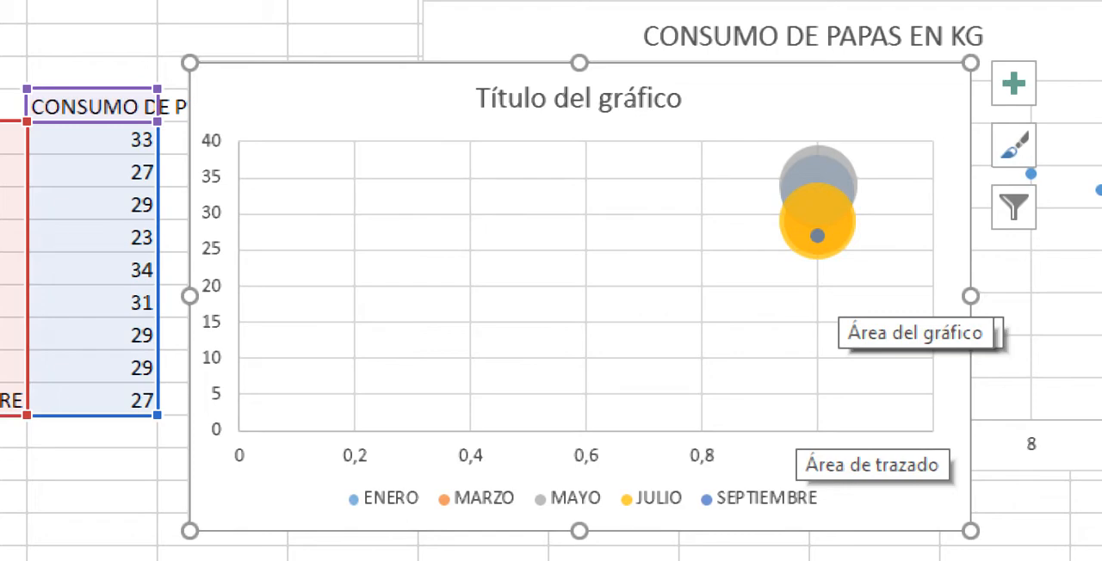
# Step: Set the potato consumption values to 1 for ENERO, 20 for FEBRERO and 30 for MARZO
pyautogui.click(92, 139)
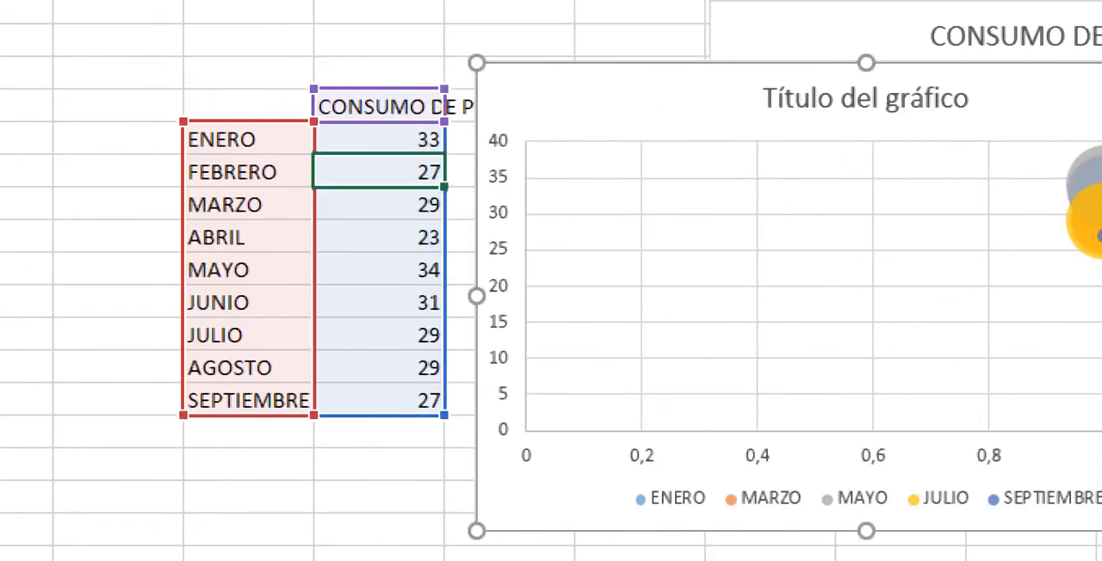
pyautogui.write('1')
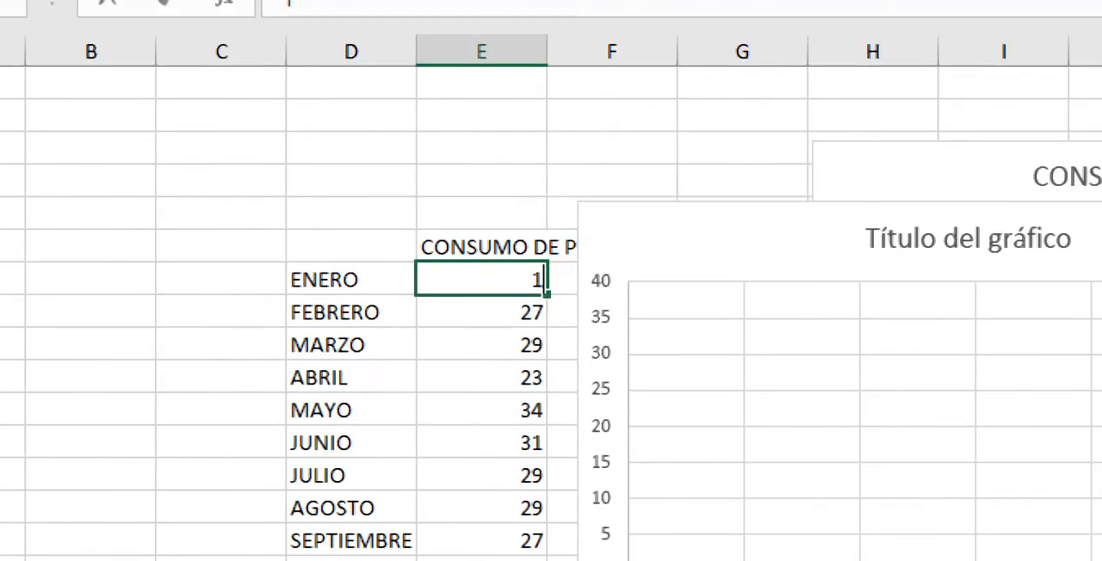
pyautogui.press('Return')
pyautogui.write('20')
pyautogui.press('Return')
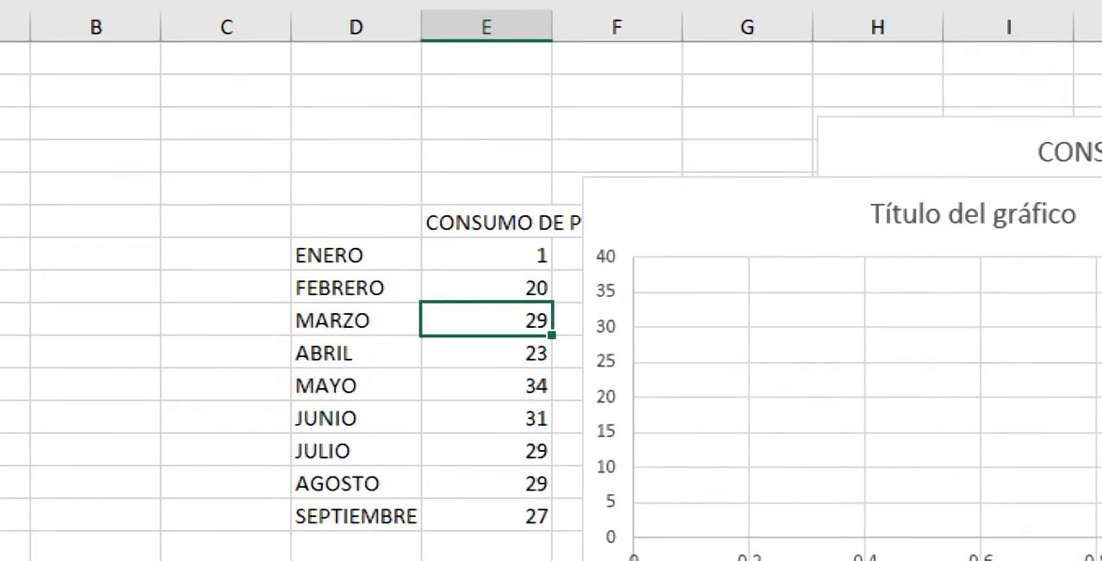
pyautogui.write('30')
pyautogui.press('Return')
# Step: Extend the FEBRERO and MARZO values as a series down to SEPTIEMBRE and inspect the JULIO bubble on the chart
pyautogui.press('Up')
pyautogui.press('Up')
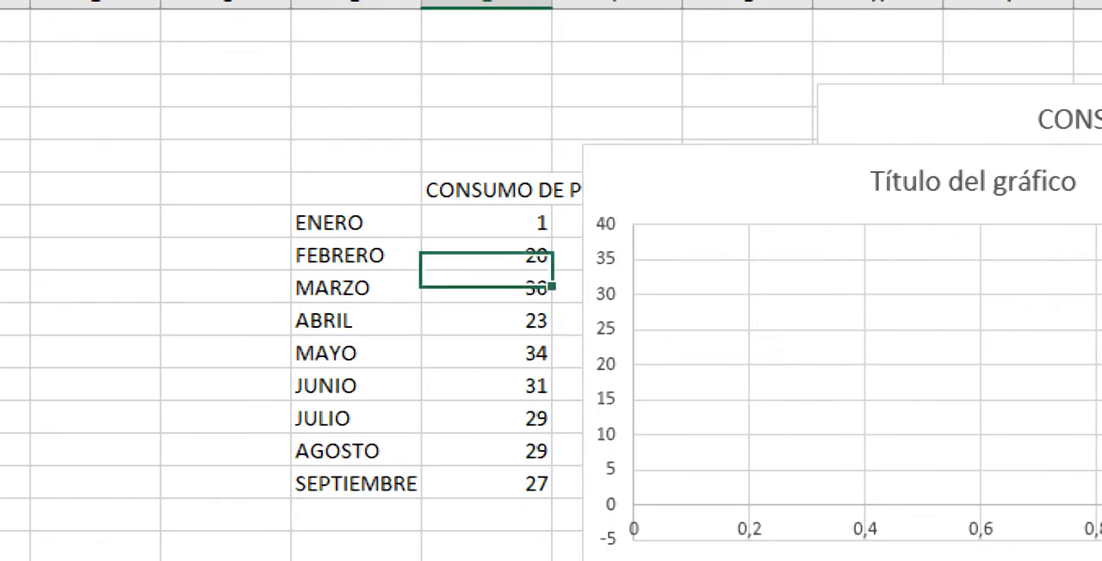
pyautogui.hotkey('shift', 'Down')
pyautogui.hotkey('shift', 'Down')
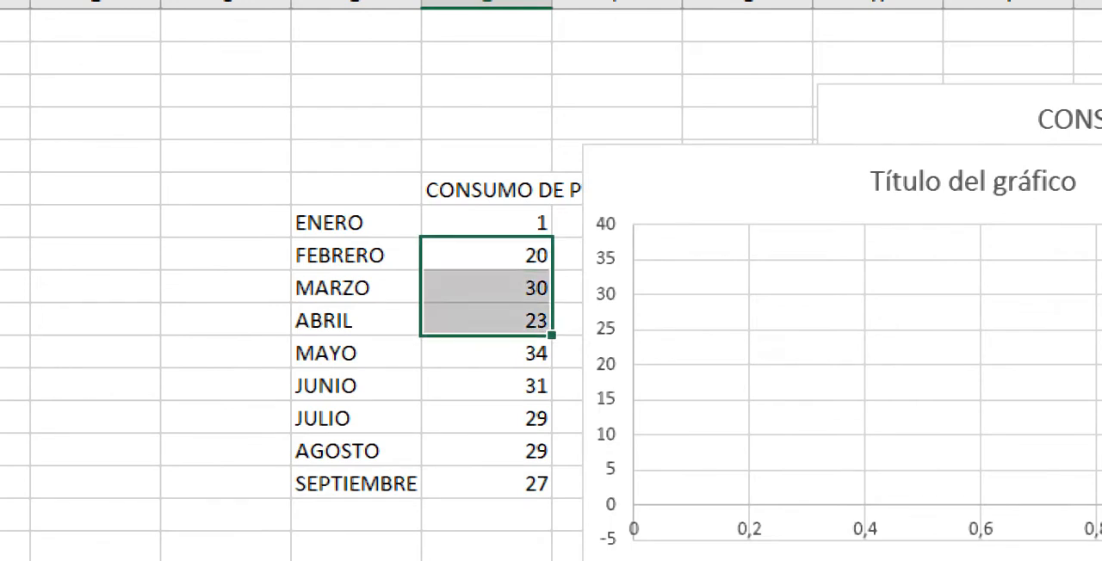
pyautogui.hotkey('shift', 'Up')
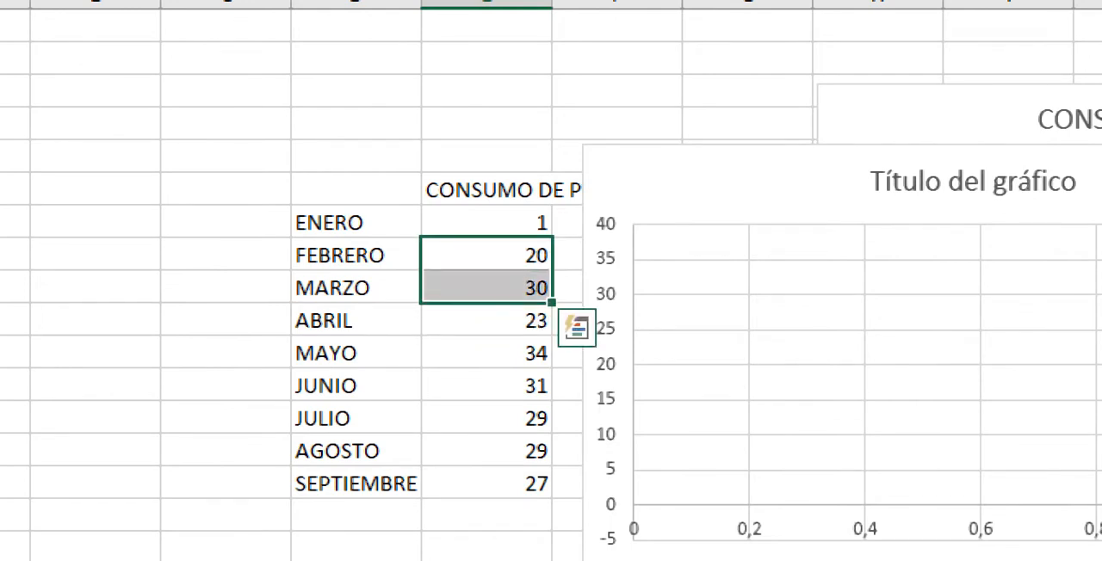
pyautogui.moveTo(552, 303); pyautogui.dragTo(552, 488)
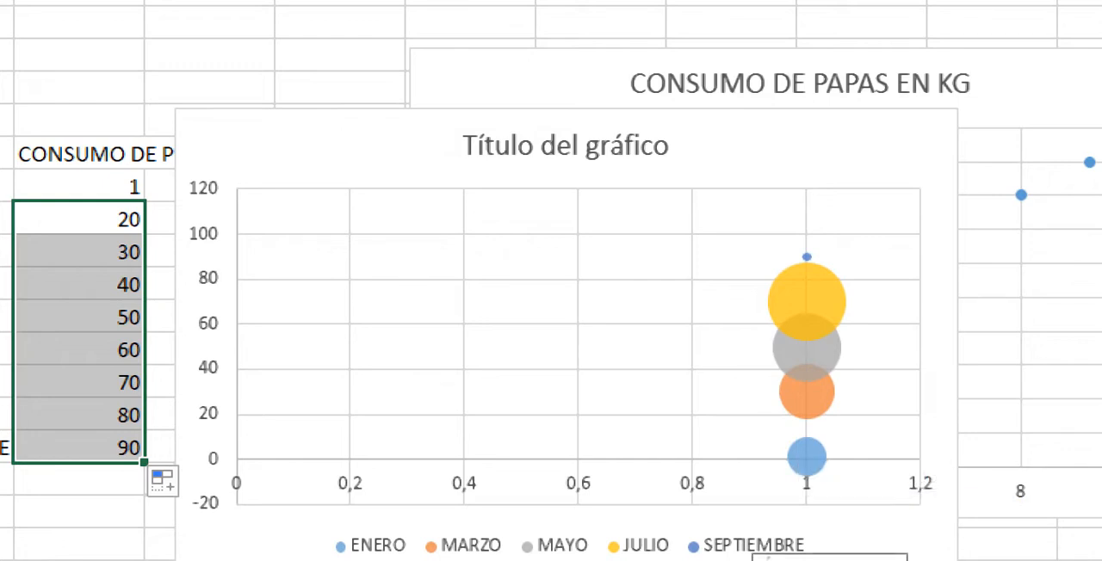
pyautogui.moveTo(807, 321)
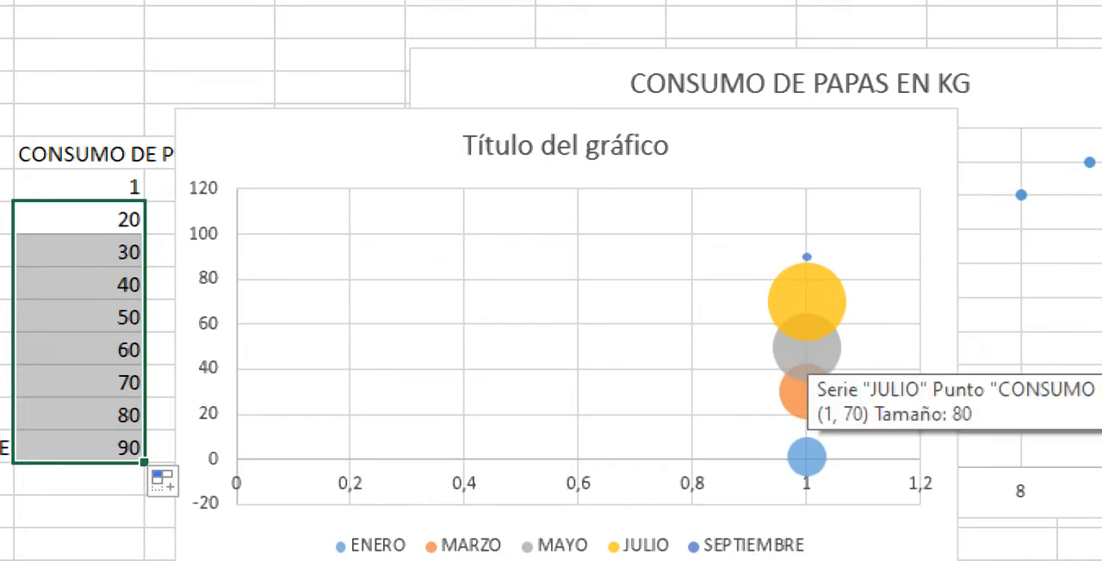
# Step: Undo the series fill and the value changes made to MARZO, FEBRERO and ENERO
pyautogui.hotkey('ctrl', 'z')
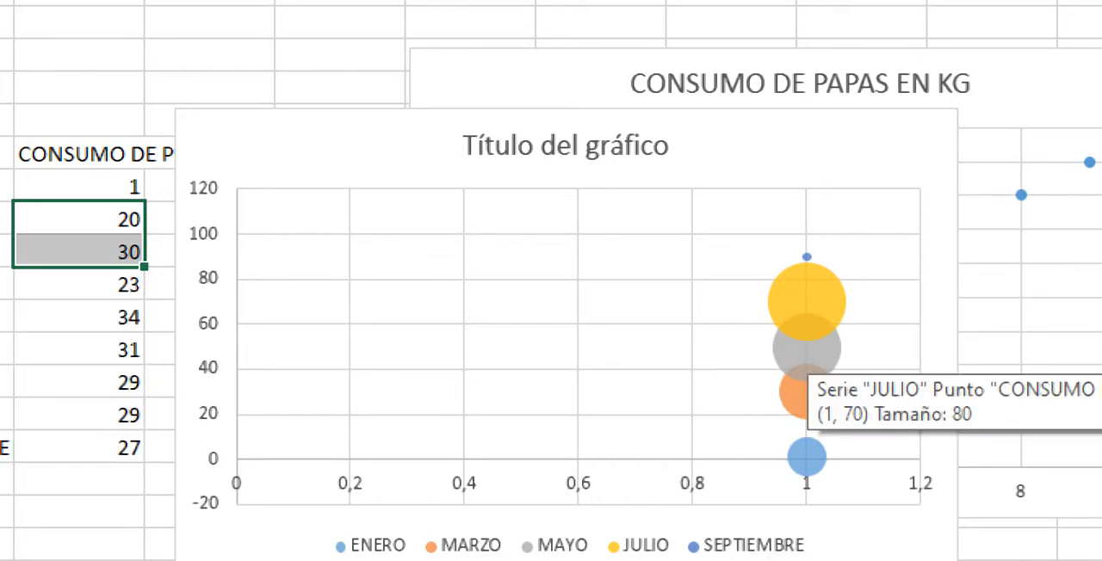
pyautogui.hotkey('ctrl', 'z')
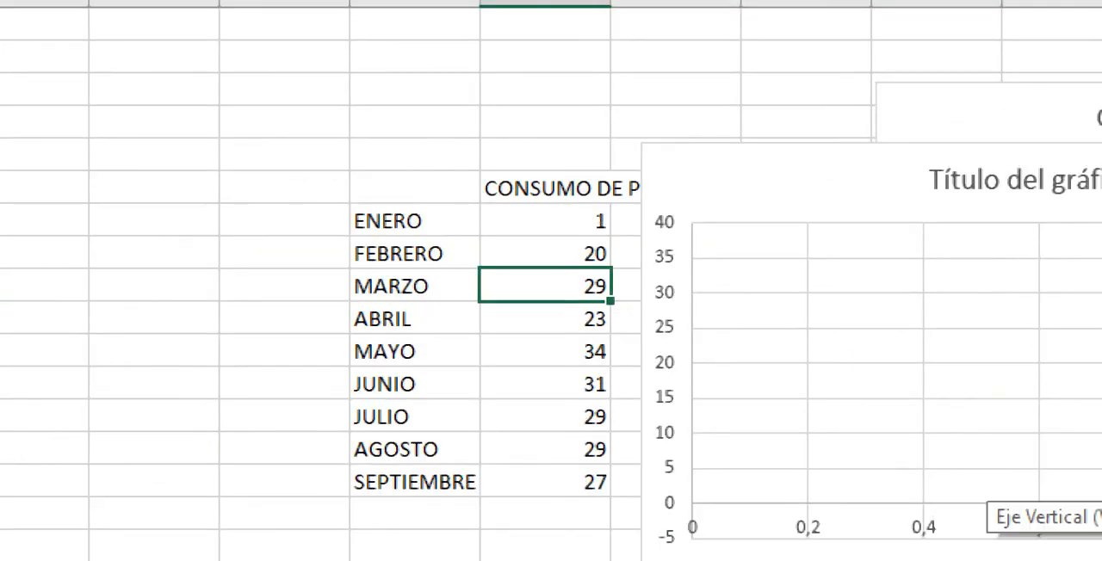
pyautogui.hotkey('ctrl', 'z')
pyautogui.hotkey('ctrl', 'z')
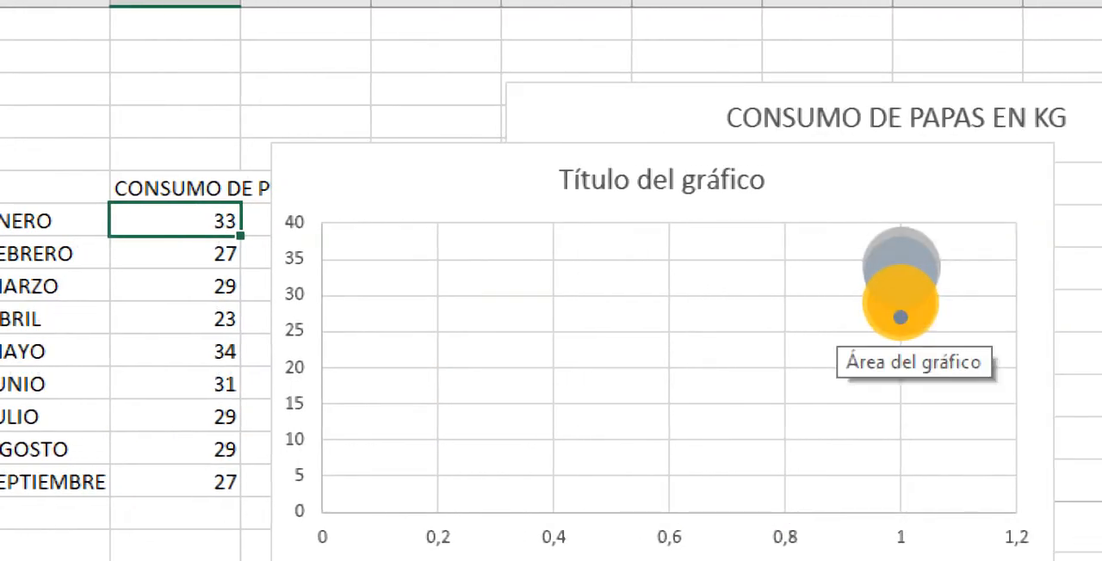
# Step: Copy the ENERO potato consumption value into the FEBRERO to SEPTIEMBRE cells to test the bubble chart
pyautogui.moveTo(901, 318)
pyautogui.rightClick(199, 220)
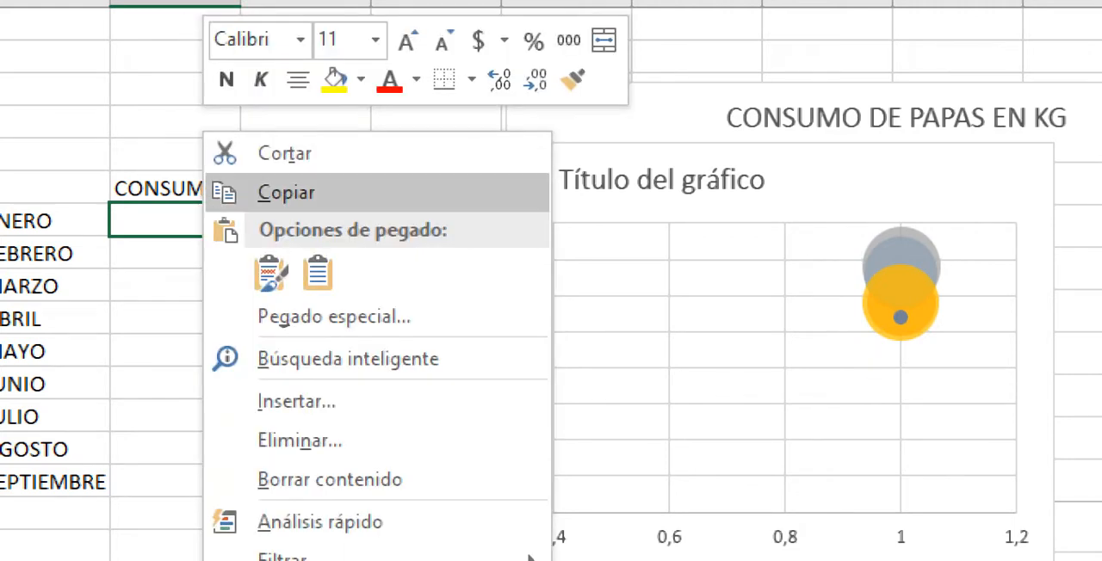
pyautogui.click(273, 189)
pyautogui.moveTo(181, 253); pyautogui.dragTo(181, 482)
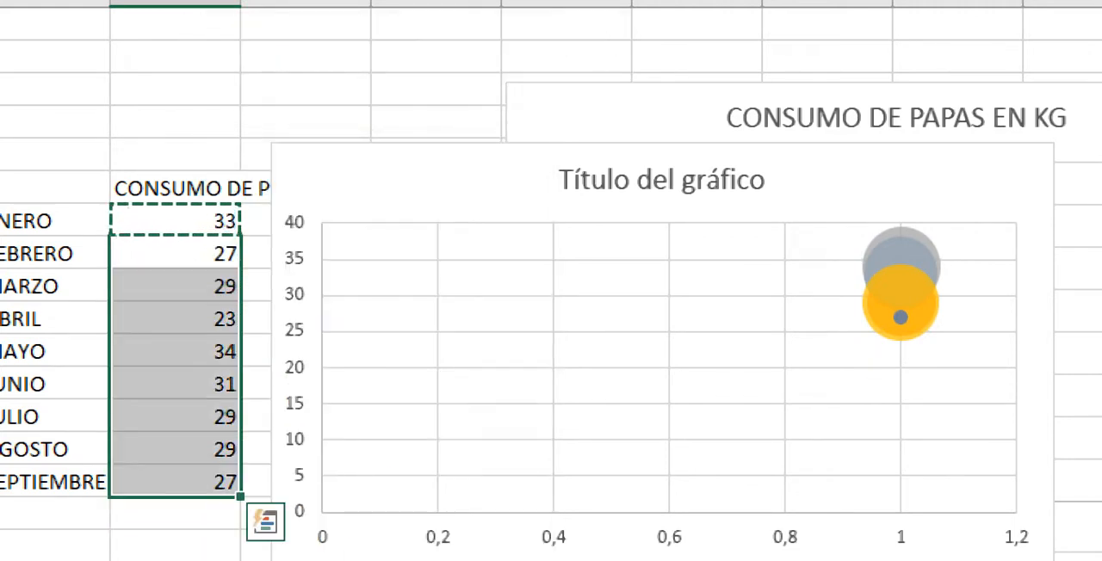
pyautogui.press('Return')
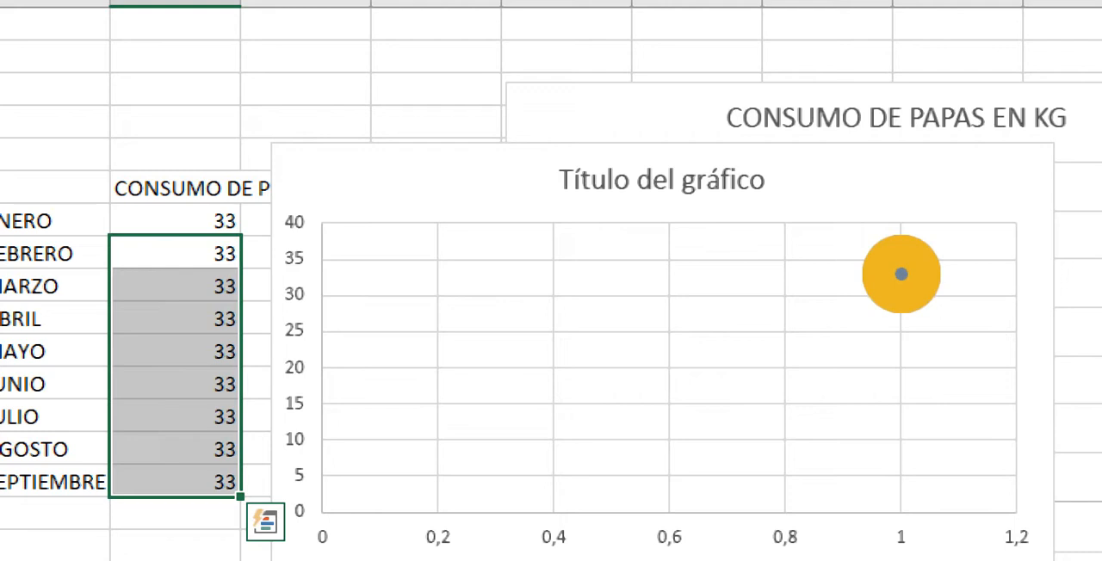
# Step: Undo the pasted FEBRERO to SEPTIEMBRE values and the insertion of the bubble chart
pyautogui.hotkey('ctrl', 'z')
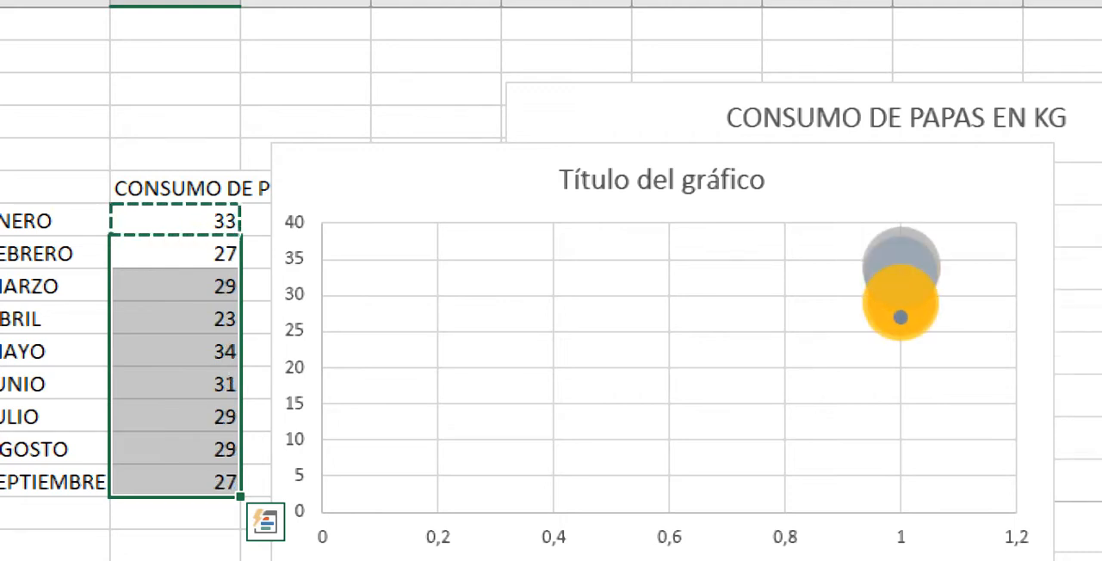
pyautogui.hotkey('ctrl', 'z')
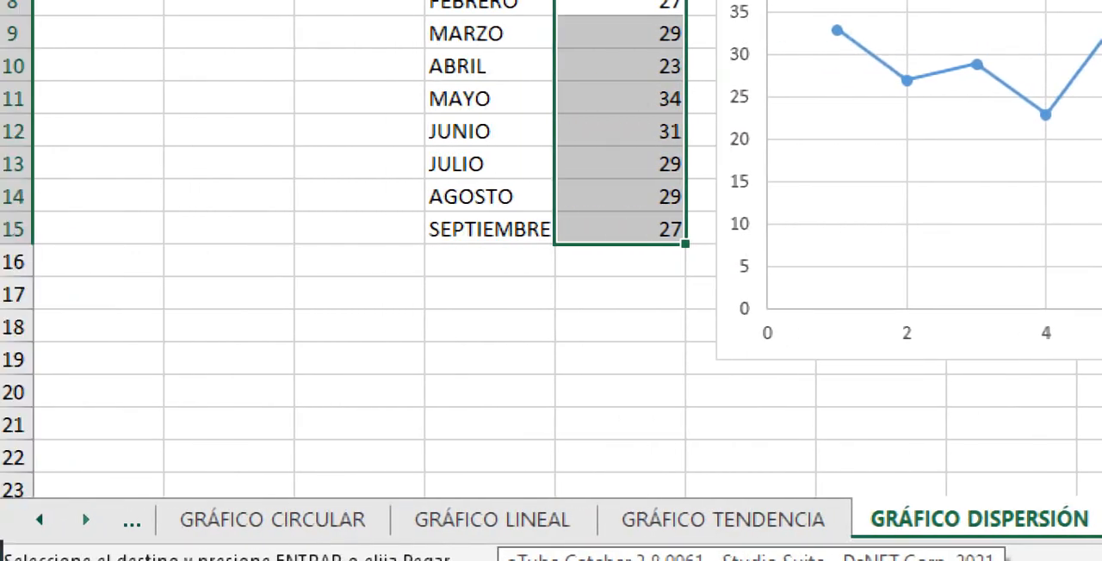
# Step: Open the GRÁFICO HISTOGRAMA worksheet and show its whole cookie purchase table and chart
pyautogui.click(85, 520)
pyautogui.click(85, 520)
pyautogui.click(85, 520)
pyautogui.click(85, 520)
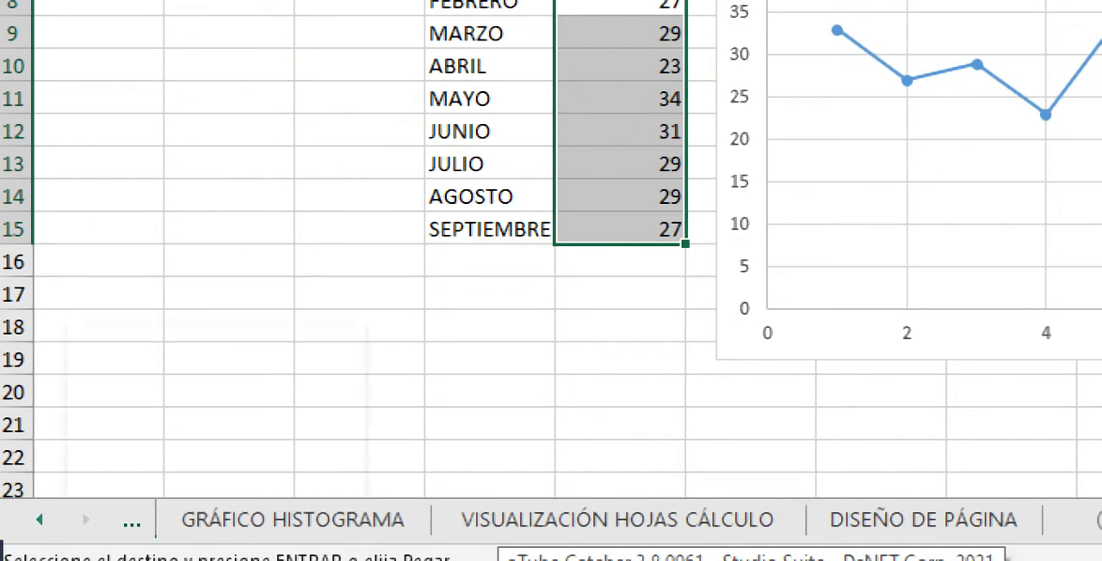
pyautogui.click(293, 519)
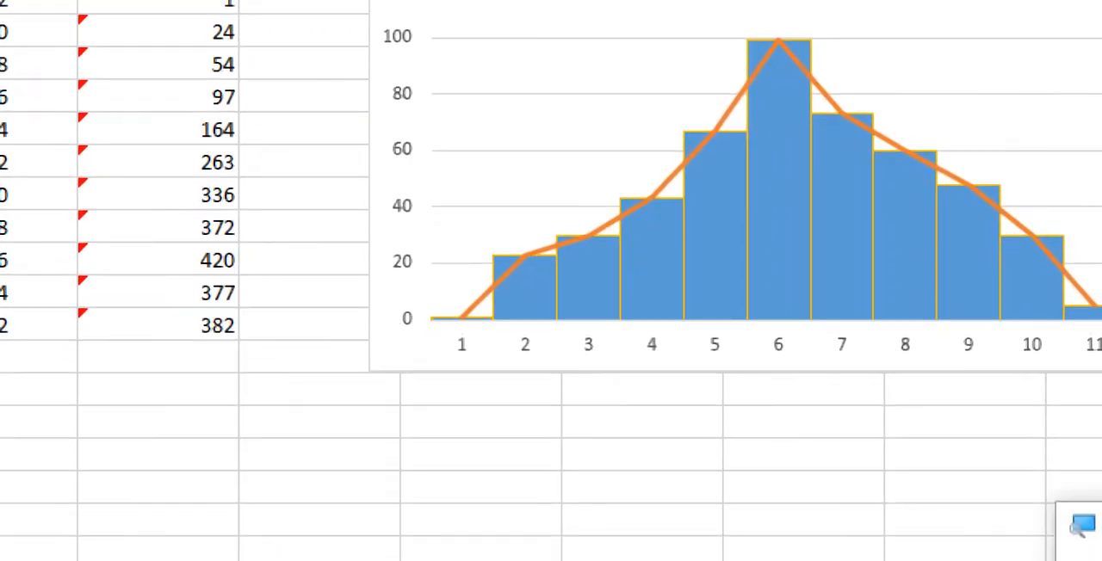
pyautogui.press('super+minus')
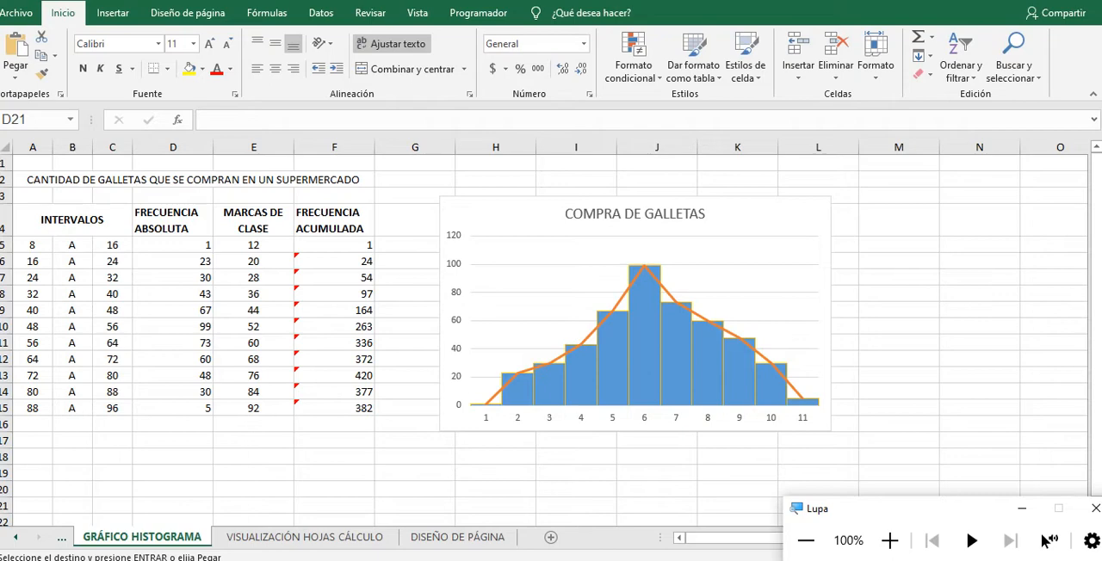
# Step: Look at the statistical chart types available for insertion, without choosing one
pyautogui.click(113, 13)
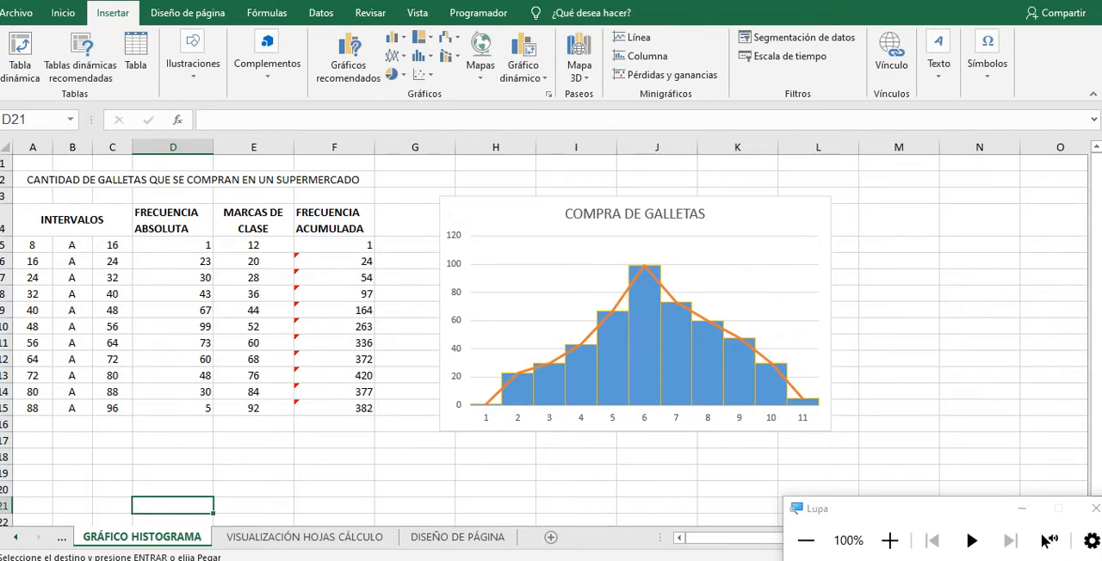
pyautogui.click(421, 56)
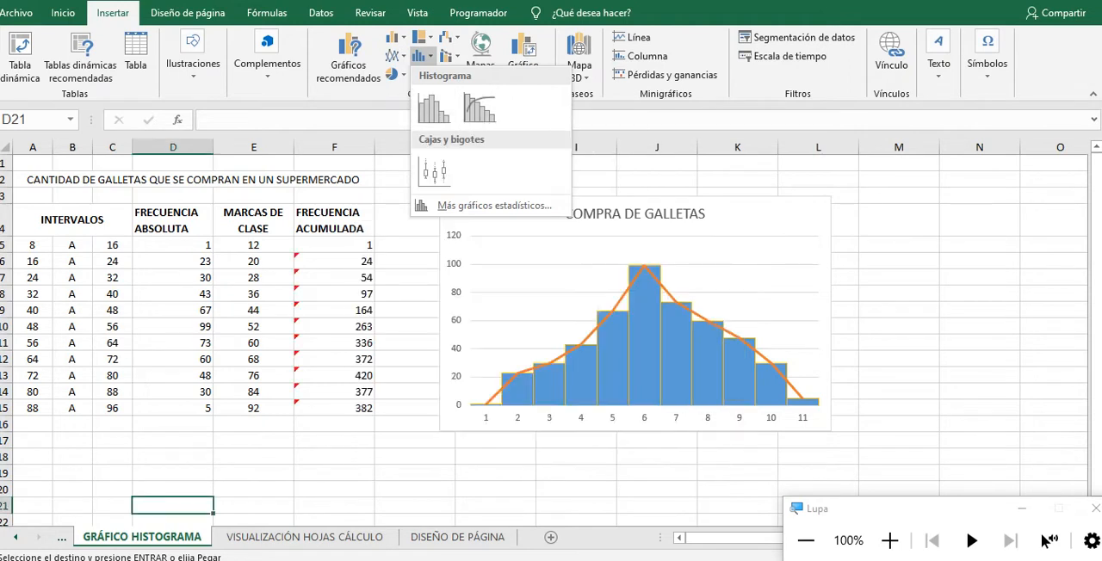
pyautogui.press('Escape')
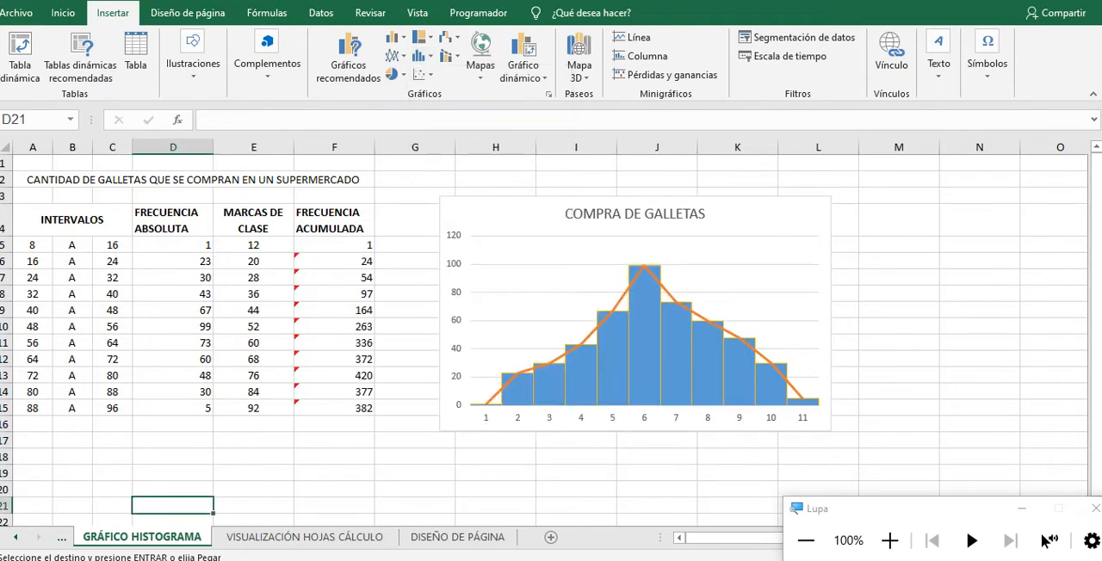
# Step: Insert a Pareto chart from the cookie frequency table, covering INTERVALOS through FRECUENCIA ACUMULADA (A4:F15)
pyautogui.moveTo(69, 219); pyautogui.dragTo(336, 408)
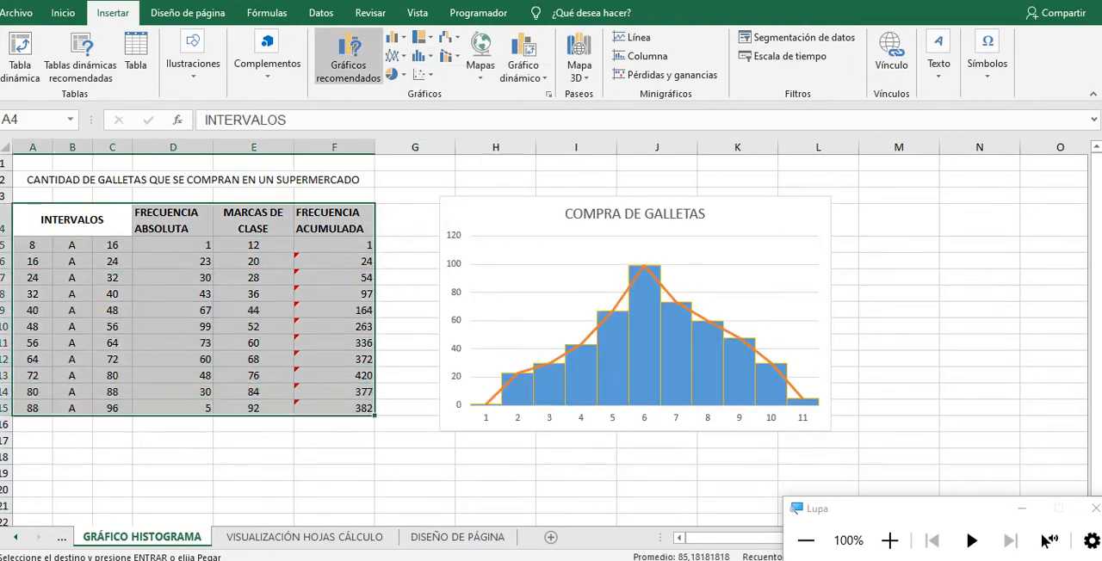
pyautogui.click(420, 56)
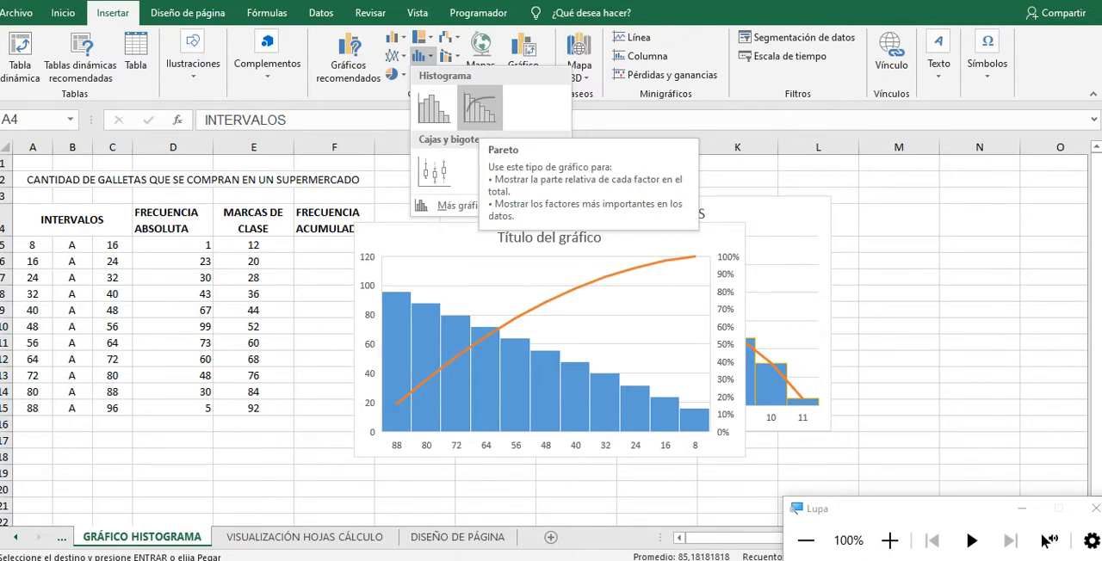
pyautogui.click(479, 108)
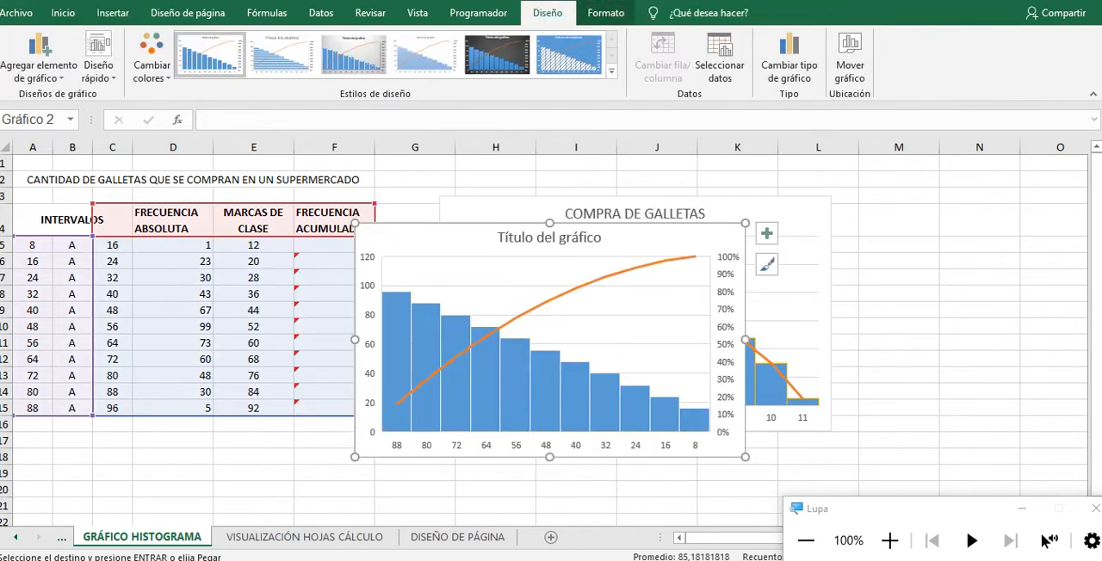
# Step: Move the Pareto chart aside to compare it with the COMPRA DE GALLETAS histogram, and delete the Pareto chart
pyautogui.moveTo(466, 235); pyautogui.dragTo(762, 219)
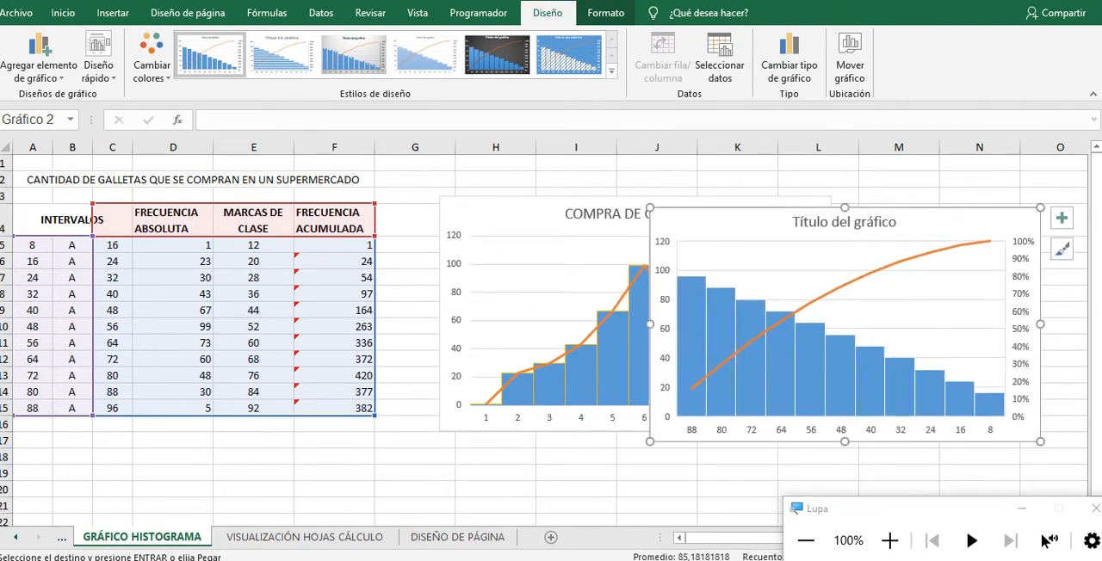
pyautogui.press('Delete')
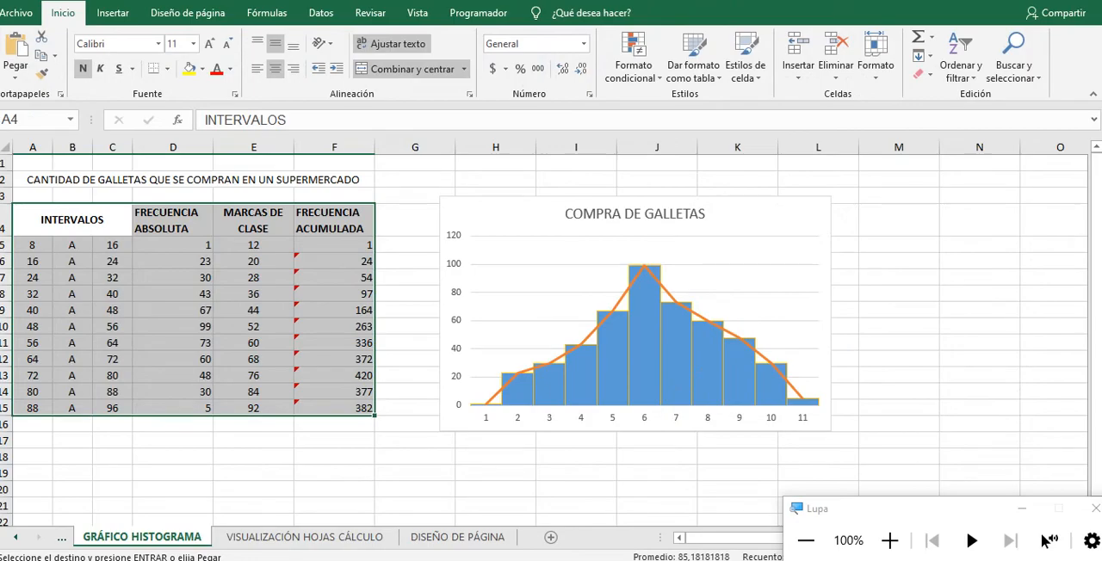
pyautogui.click(890, 540)
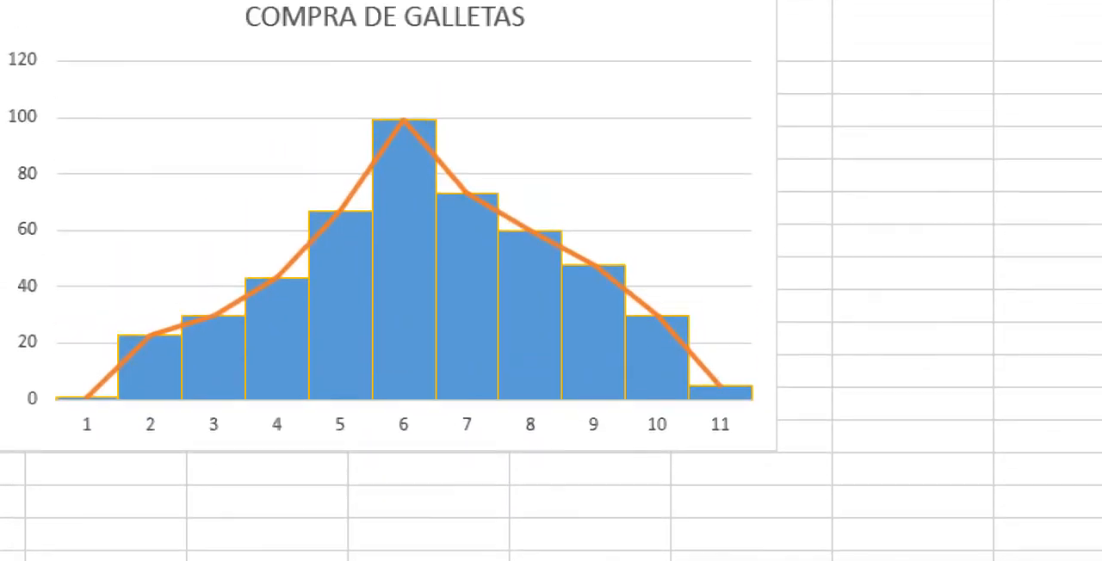
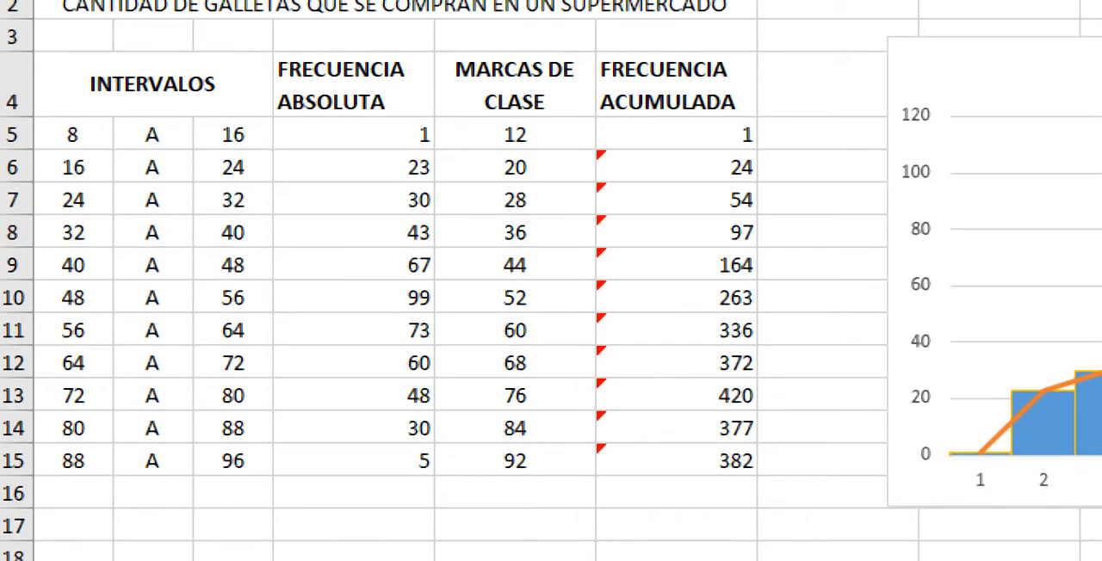
# Step: Check the SUMA formulas in the last two FRECUENCIA ACUMULADA cells, F15 and F14, and clear F15
pyautogui.moveTo(152, 85); pyautogui.dragTo(677, 461)
pyautogui.click(676, 461)
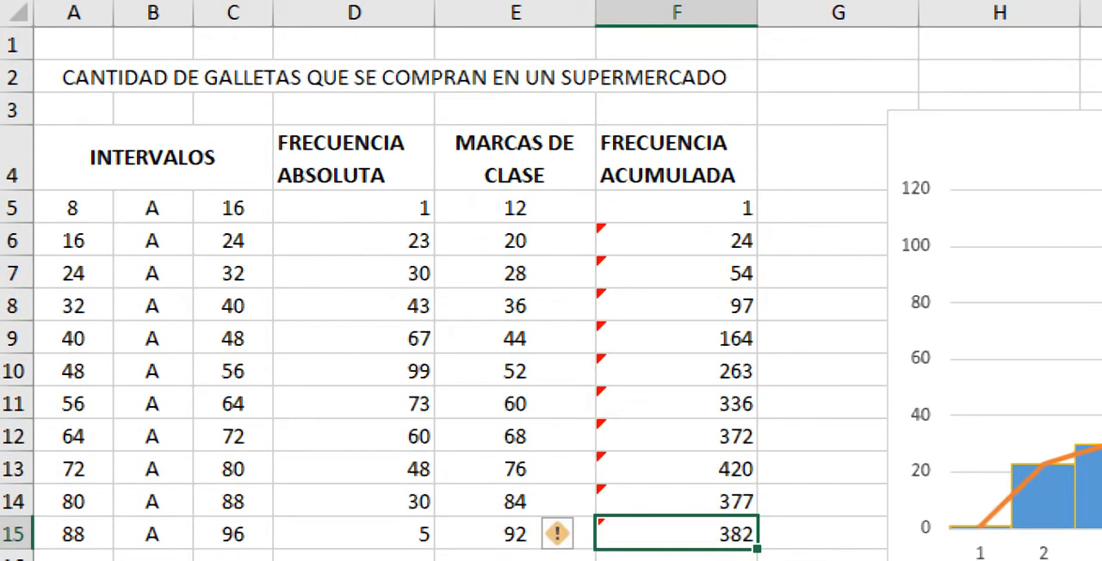
pyautogui.press('F2')
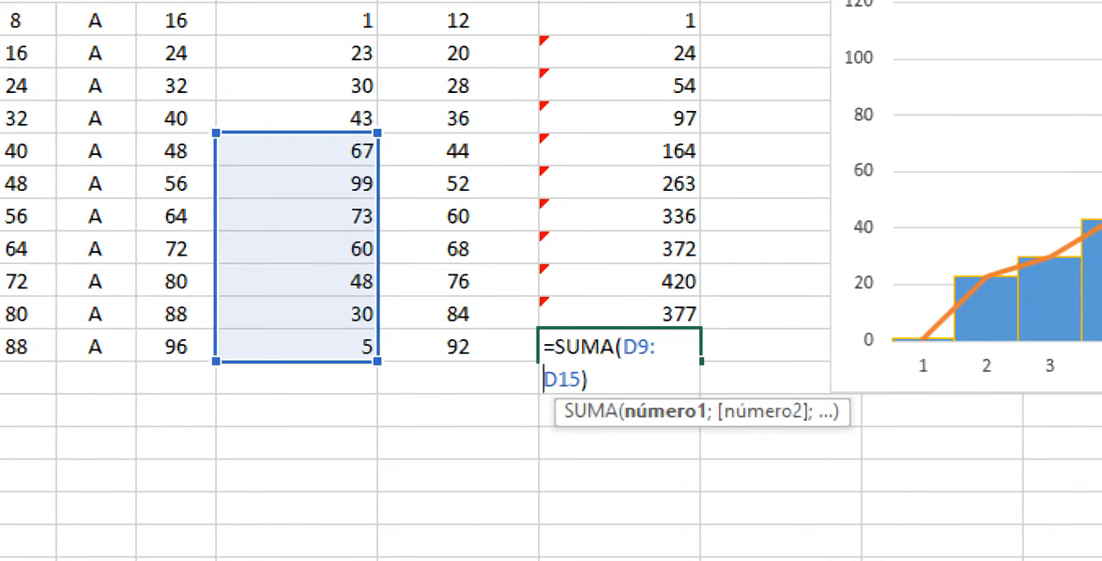
pyautogui.press('Return')
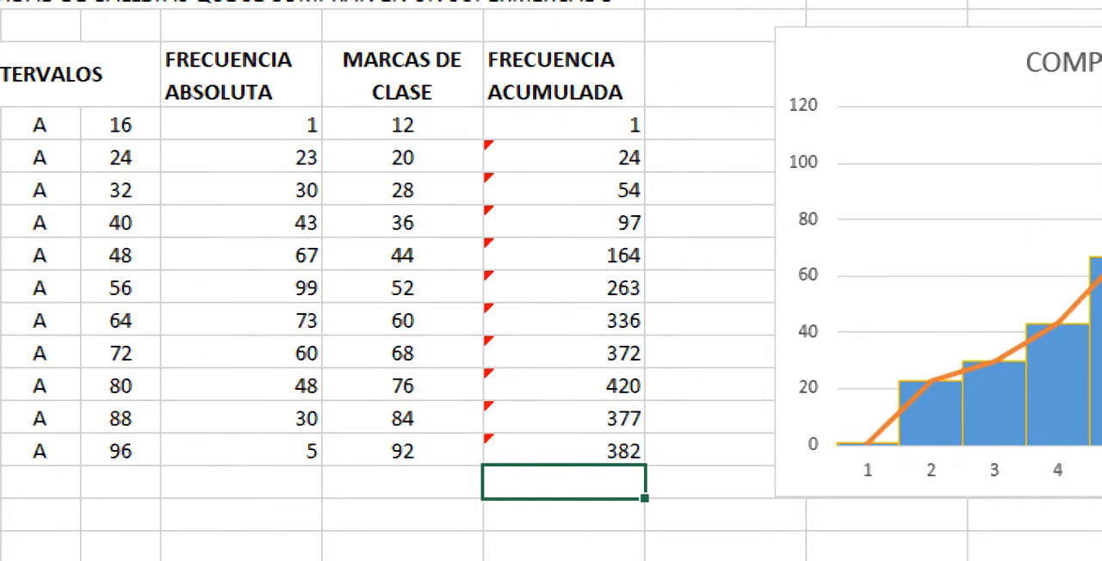
pyautogui.doubleClick(526, 419)
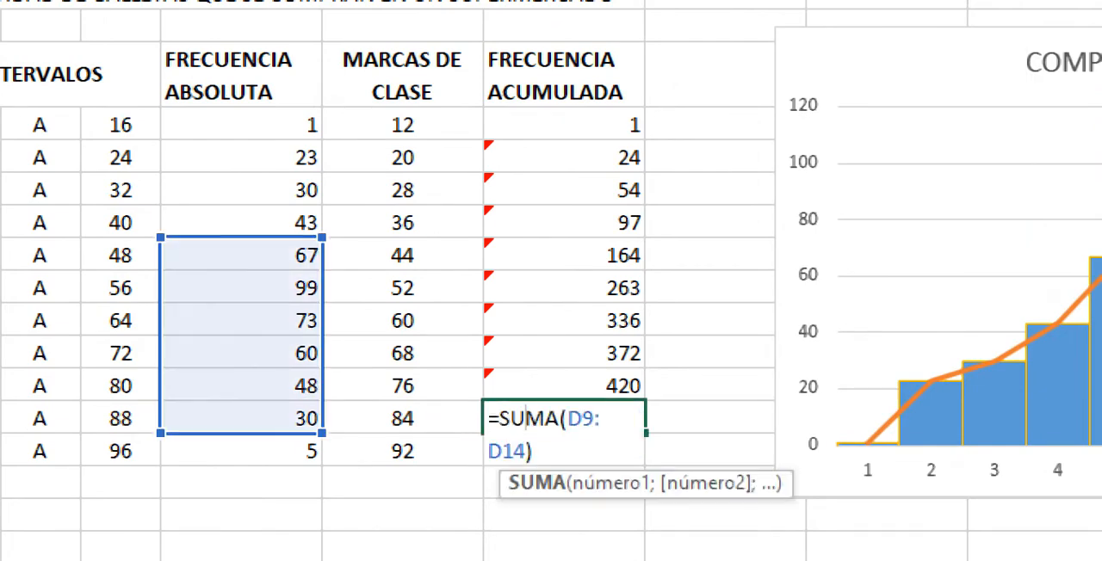
pyautogui.press('Return')
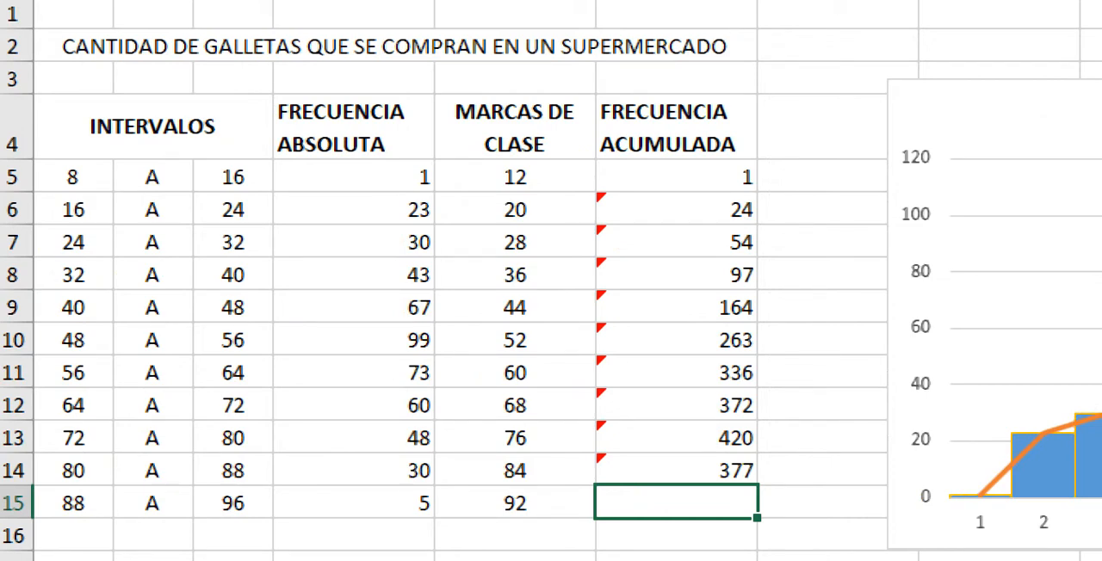
# Step: Select the FRECUENCIA ABSOLUTA values (D5:D15) to read their sum, moving the Lupa window out of the way
pyautogui.moveTo(354, 177); pyautogui.dragTo(354, 504)
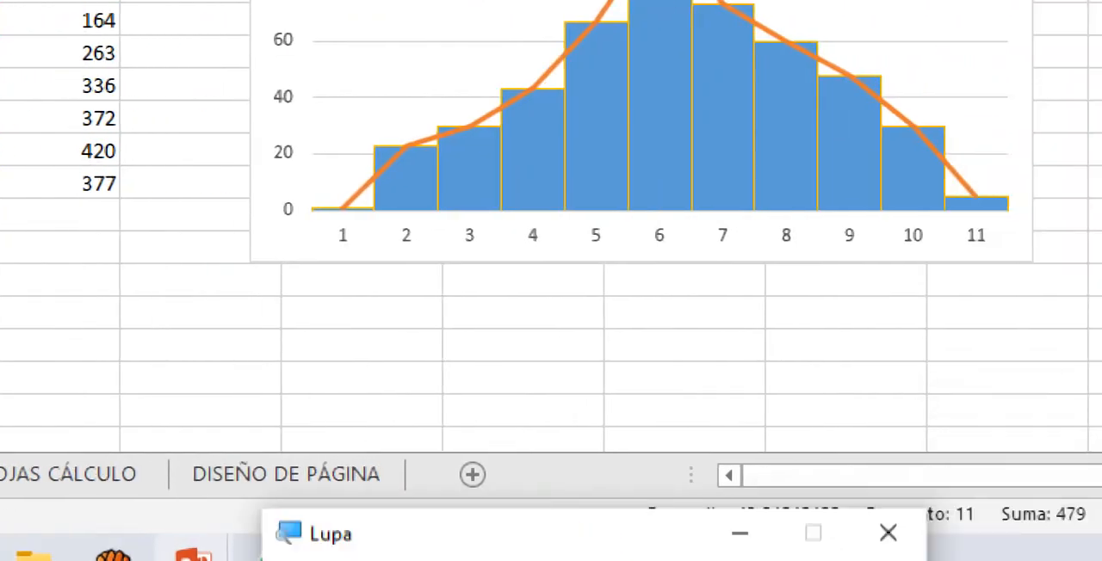
pyautogui.moveTo(534, 534); pyautogui.dragTo(927, 355)
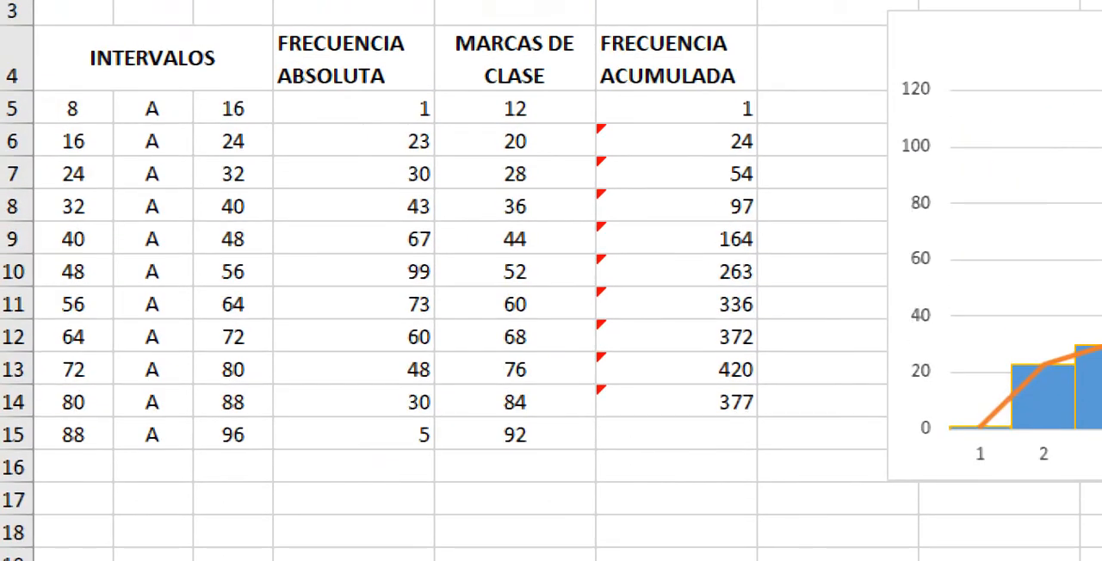
pyautogui.moveTo(354, 108); pyautogui.dragTo(353, 434)
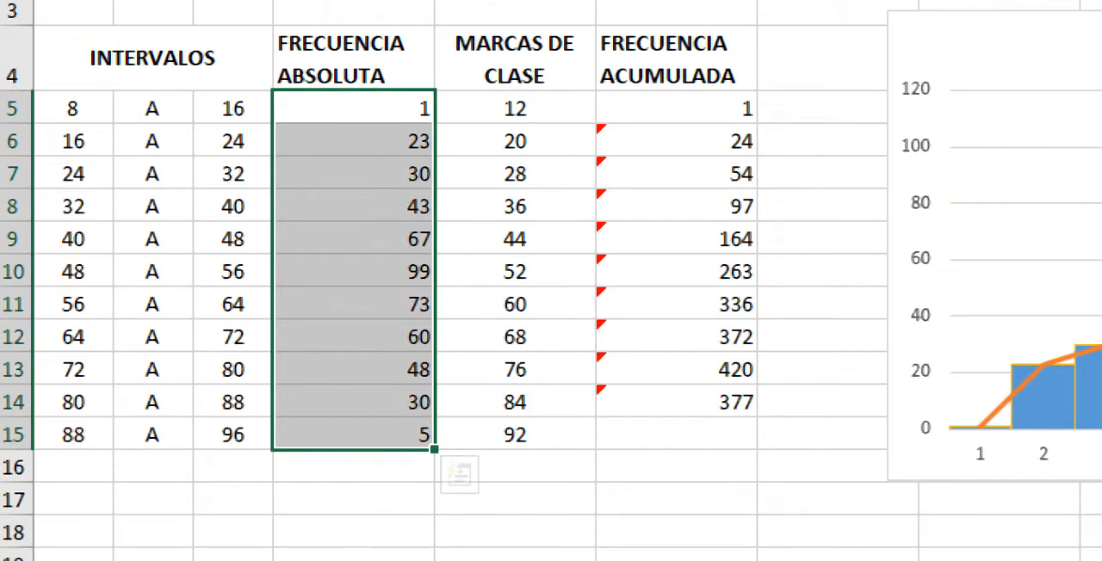
# Step: Examine the lower and upper limits of the INTERVALOS, from the first interval in row 5 to the last in row 15
pyautogui.click(73, 141)
pyautogui.click(73, 109)
pyautogui.press('Right')
pyautogui.press('Right')
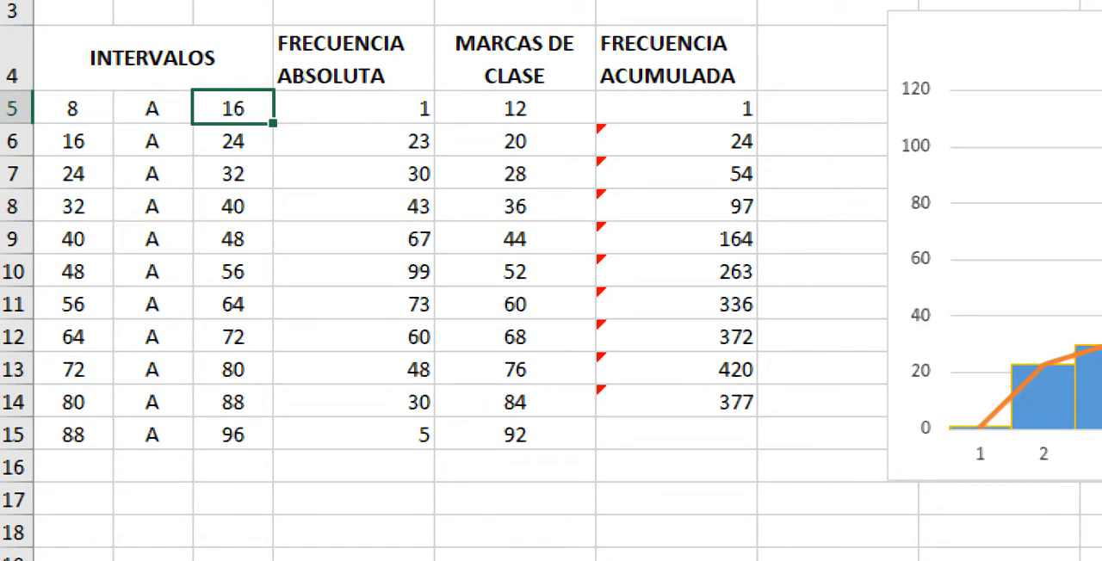
pyautogui.press('Left')
pyautogui.press('Left')
pyautogui.press('Right')
pyautogui.press('Right')
pyautogui.press('Left')
pyautogui.press('Left')
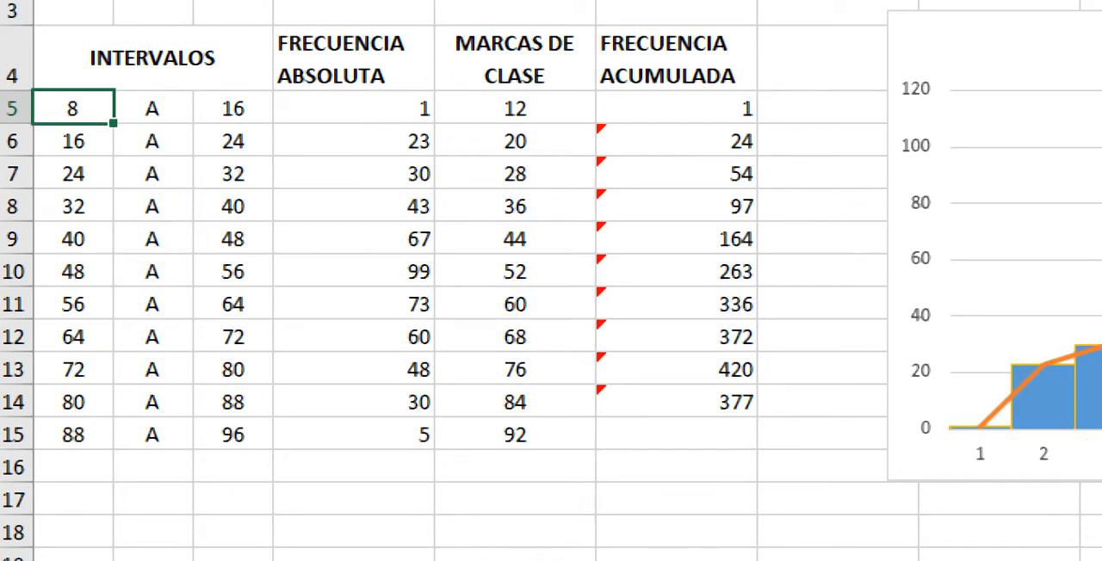
pyautogui.press('Right')
pyautogui.press('Right')
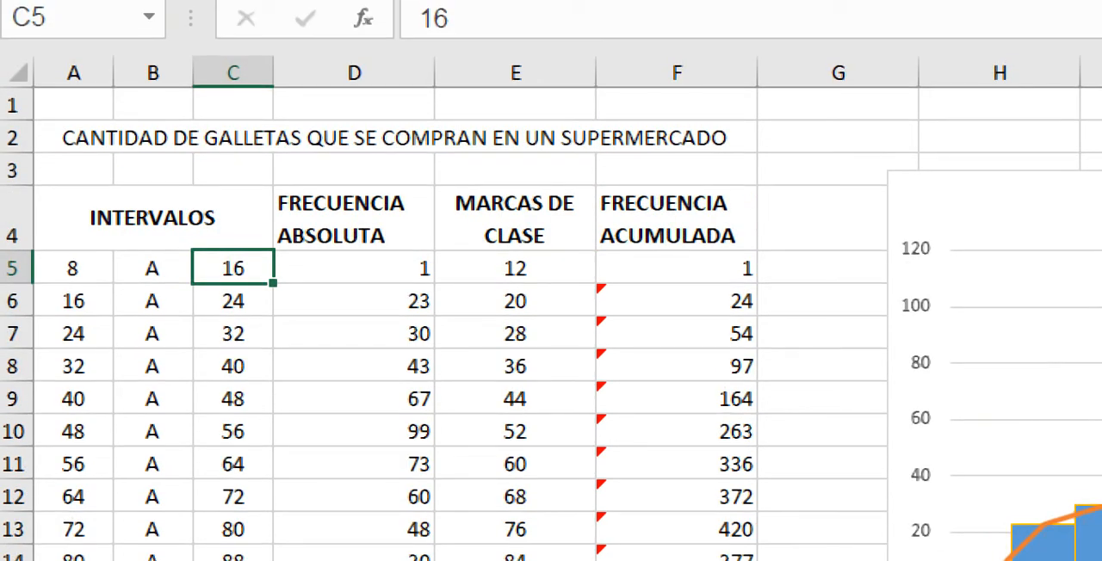
pyautogui.click(74, 302)
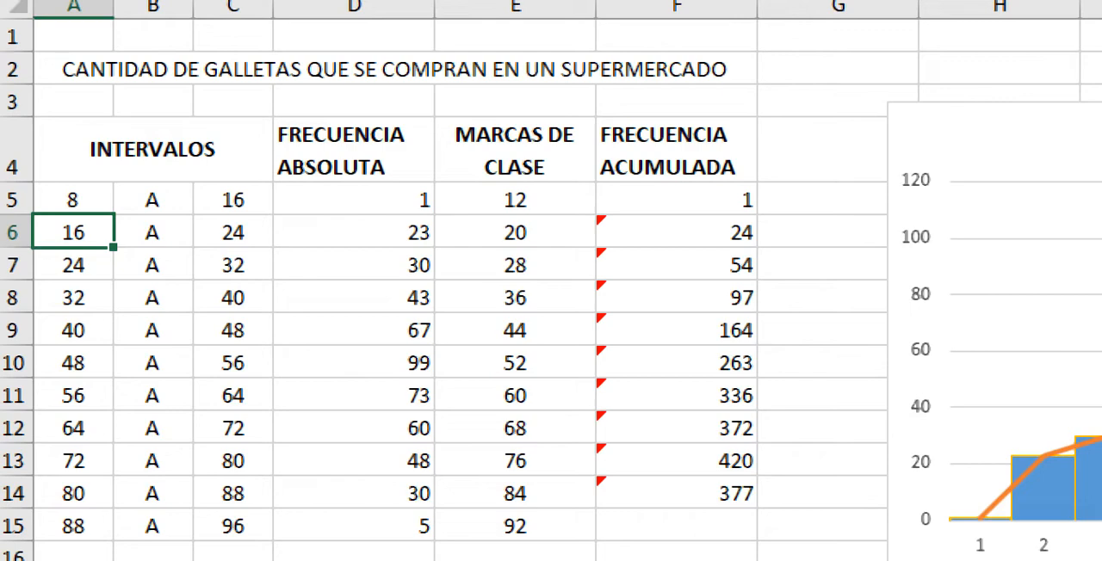
pyautogui.click(233, 526)
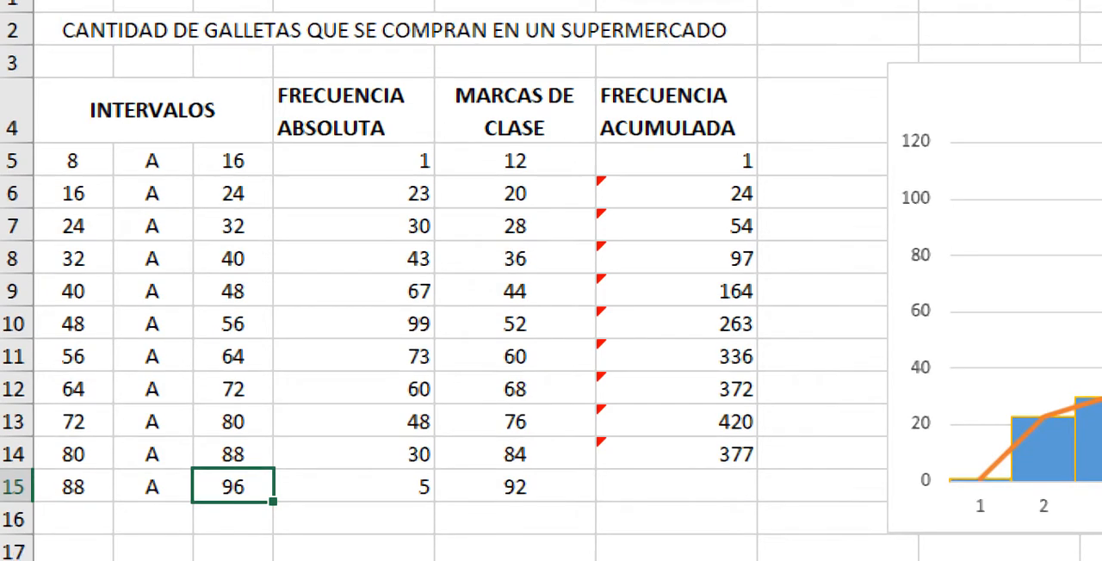
# Step: Fill the FRECUENCIA ACUMULADA formula from F7 down through F15
pyautogui.click(677, 454)
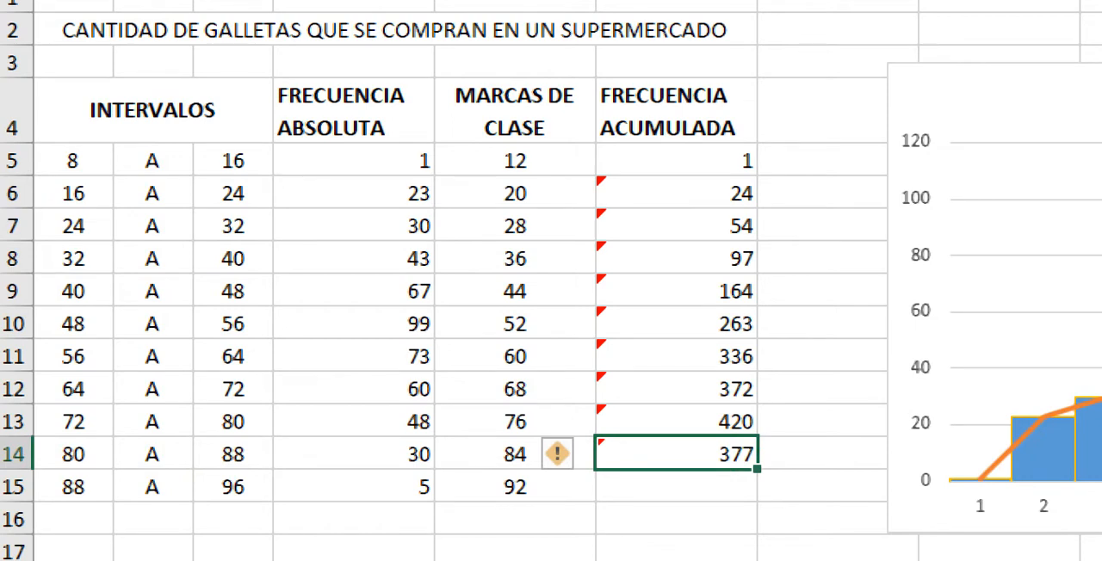
pyautogui.click(677, 193)
pyautogui.click(677, 226)
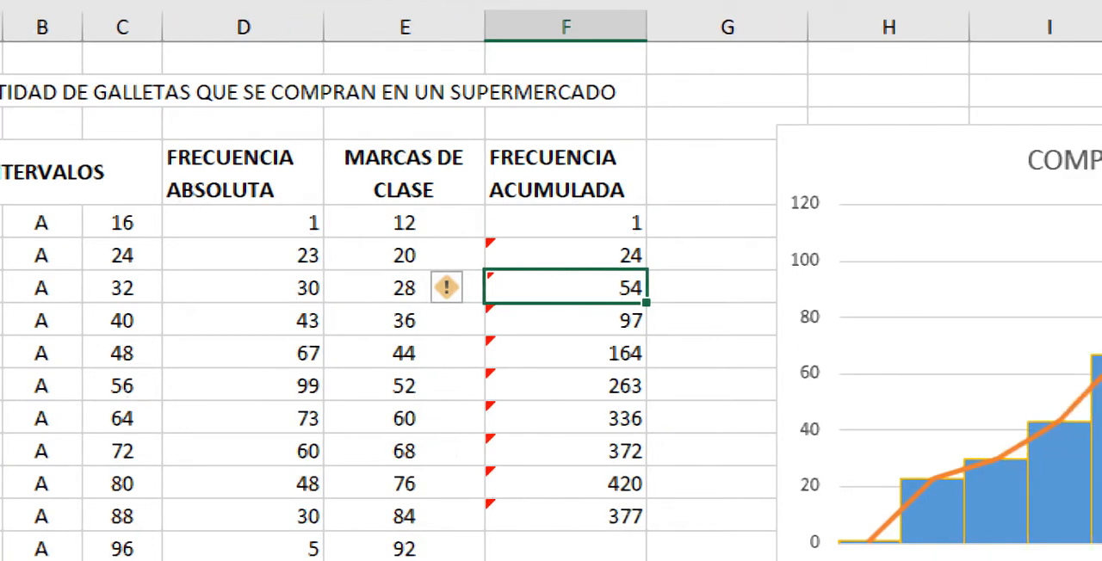
pyautogui.moveTo(645, 303); pyautogui.dragTo(646, 555)
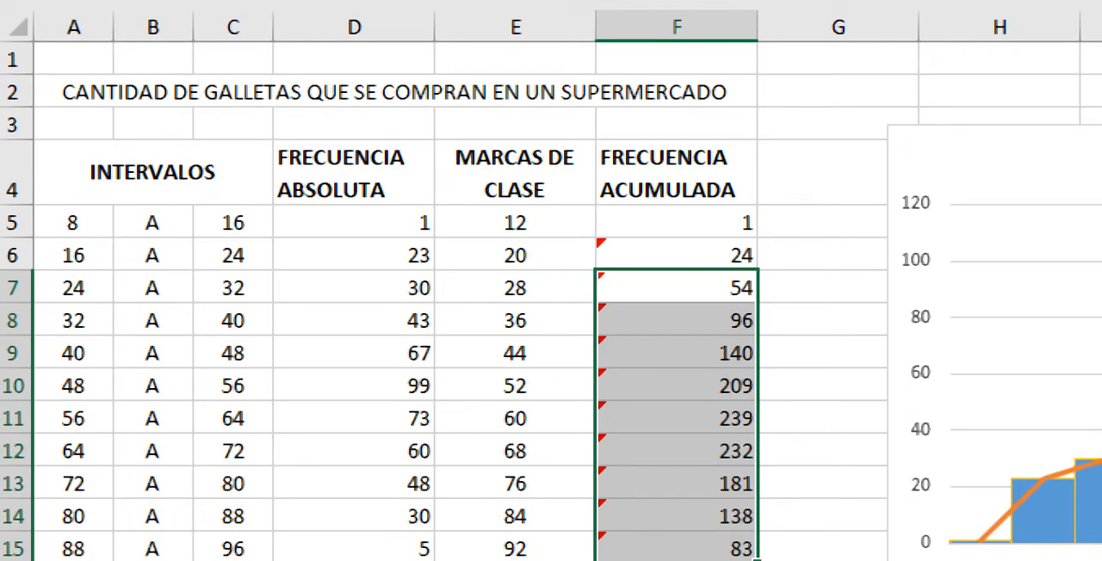
# Step: Examine the first interval (A5:C5) and the FRECUENCIA ABSOLUTA values of the first three intervals
pyautogui.click(73, 223)
pyautogui.click(153, 223)
pyautogui.click(232, 223)
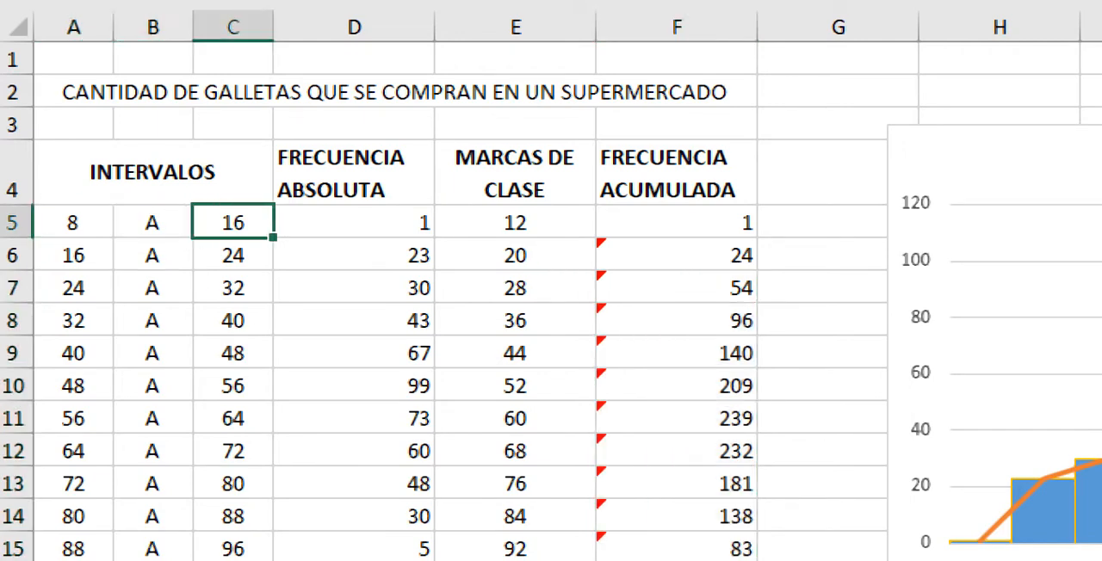
pyautogui.click(353, 223)
pyautogui.click(354, 288)
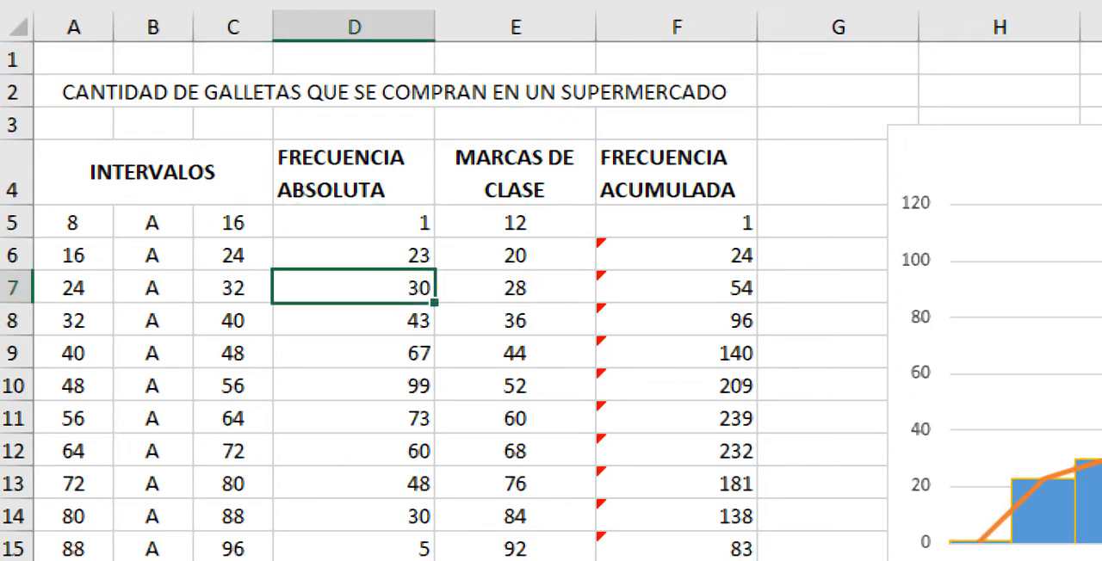
pyautogui.click(354, 223)
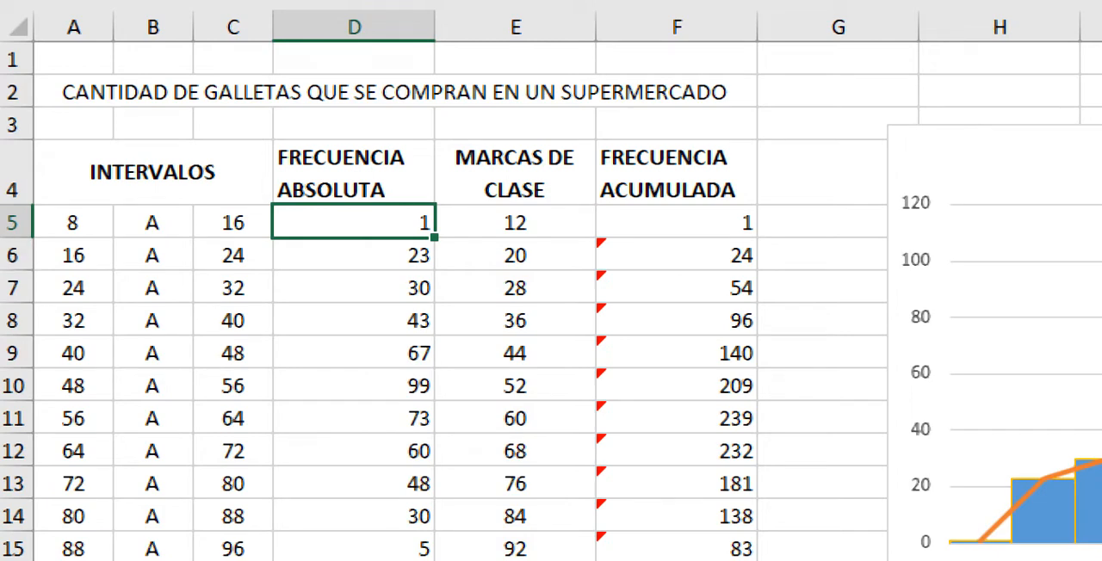
pyautogui.click(354, 255)
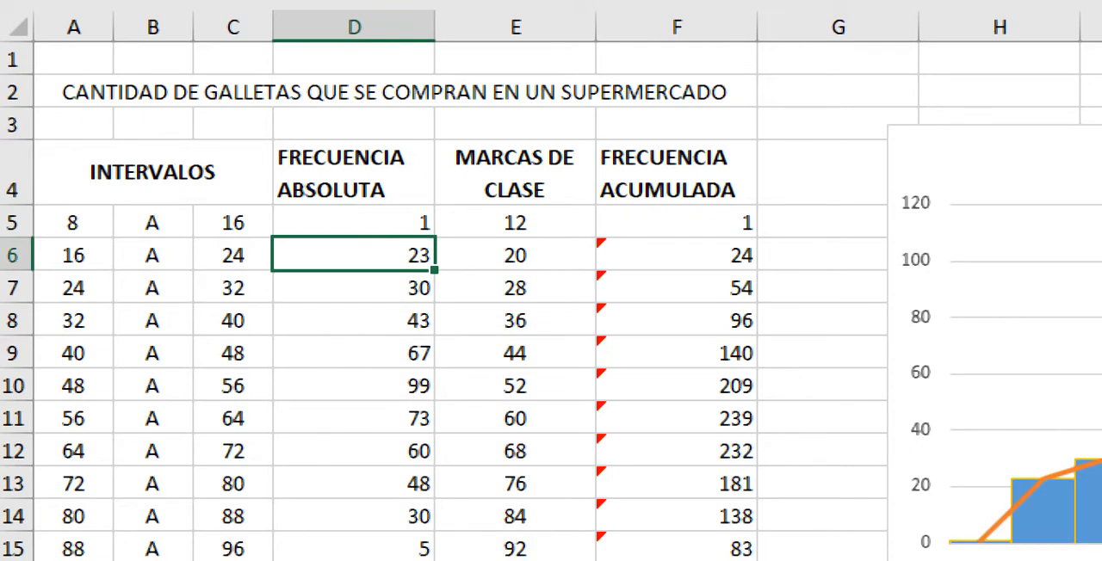
pyautogui.click(354, 288)
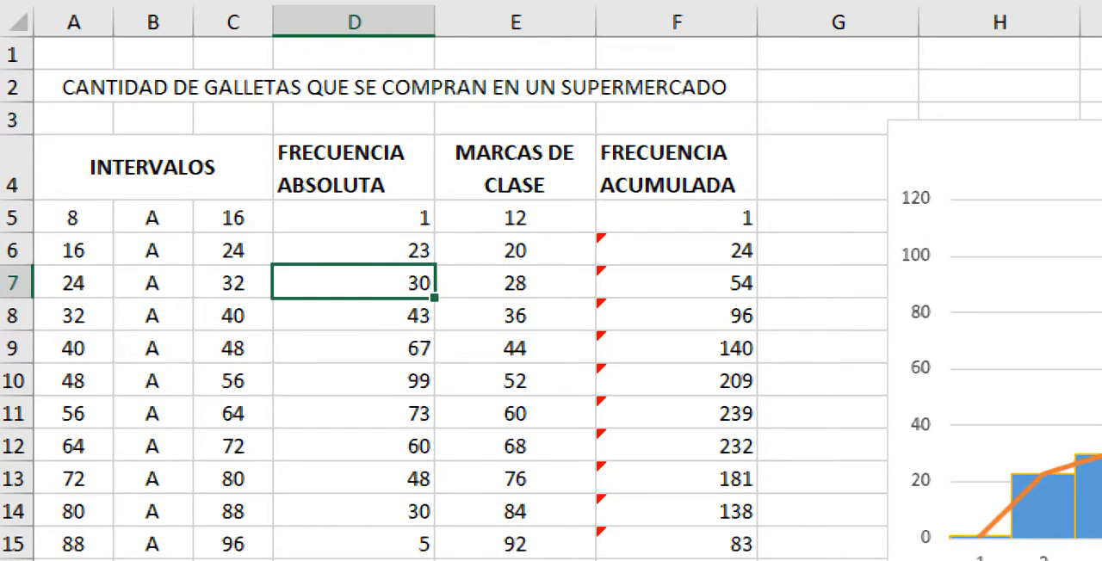
# Step: Compare the last, first and middle FRECUENCIA ABSOLUTA values, and select the whole D5:D15 column of frequencies
pyautogui.click(353, 544)
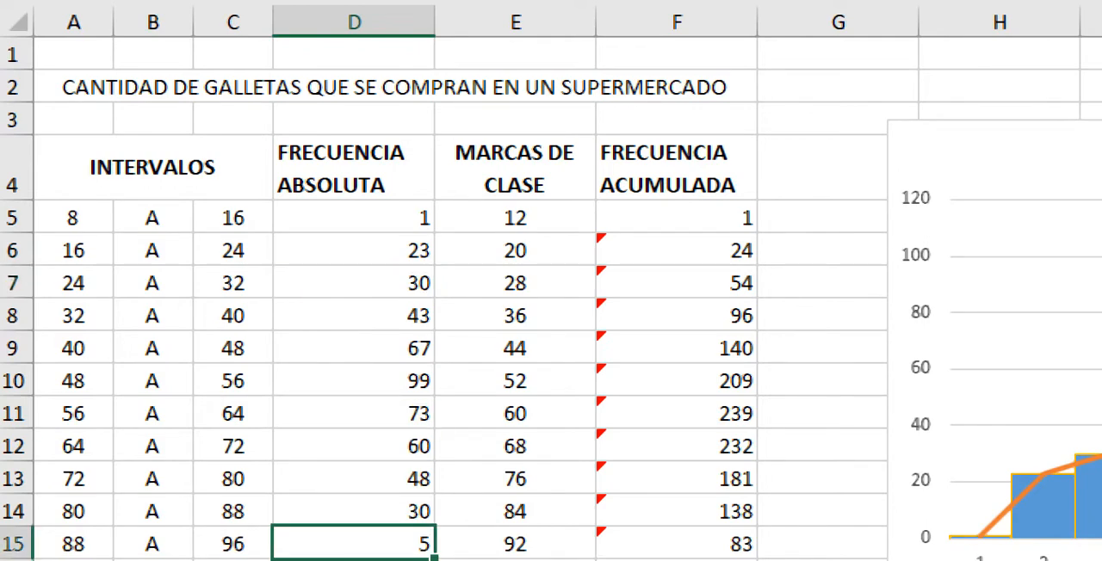
pyautogui.click(354, 511)
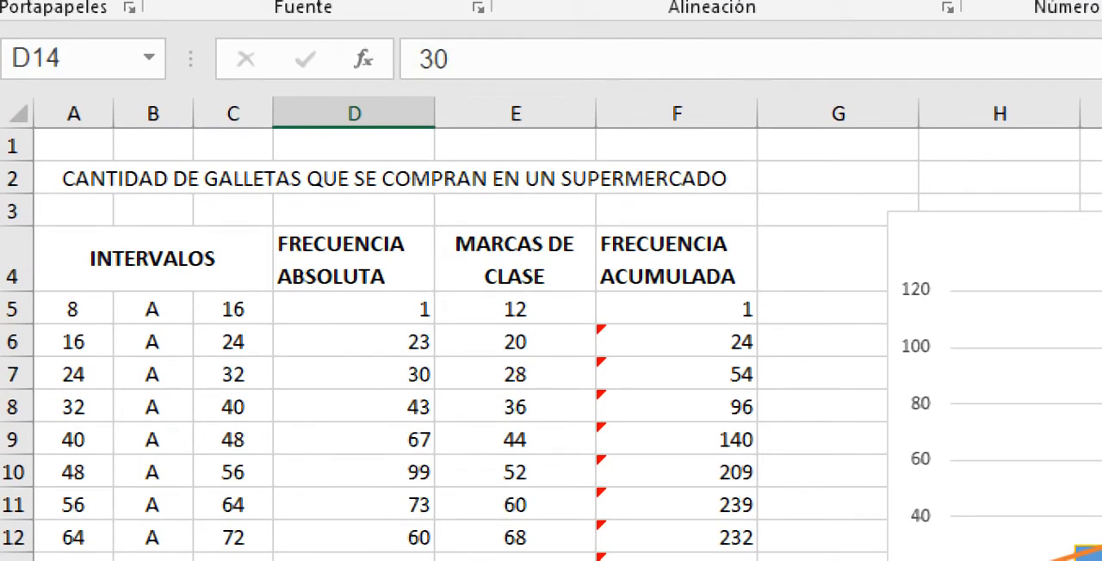
pyautogui.click(354, 473)
pyautogui.click(354, 309)
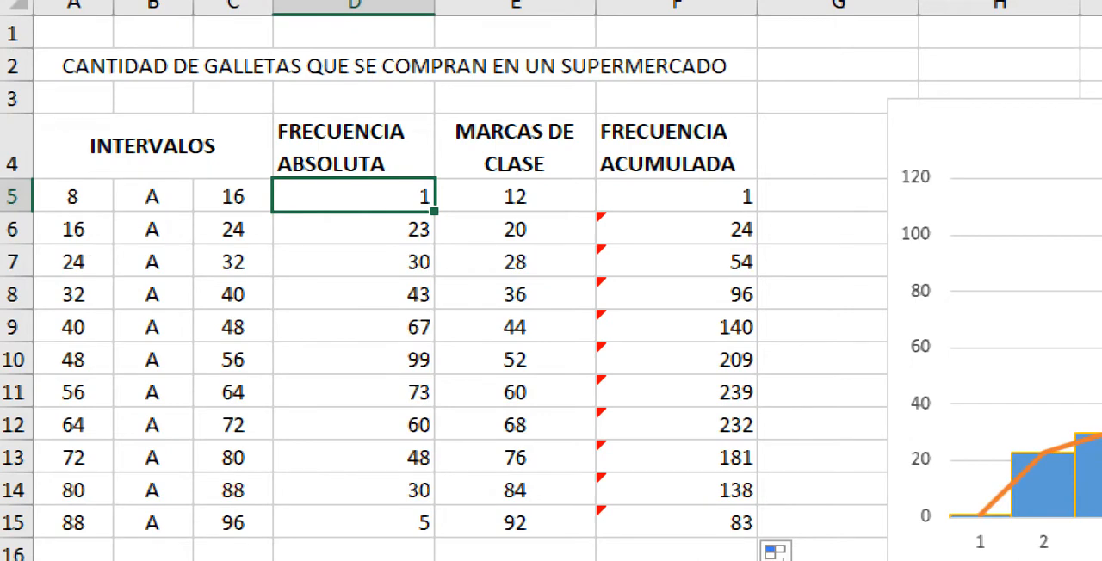
pyautogui.click(354, 262)
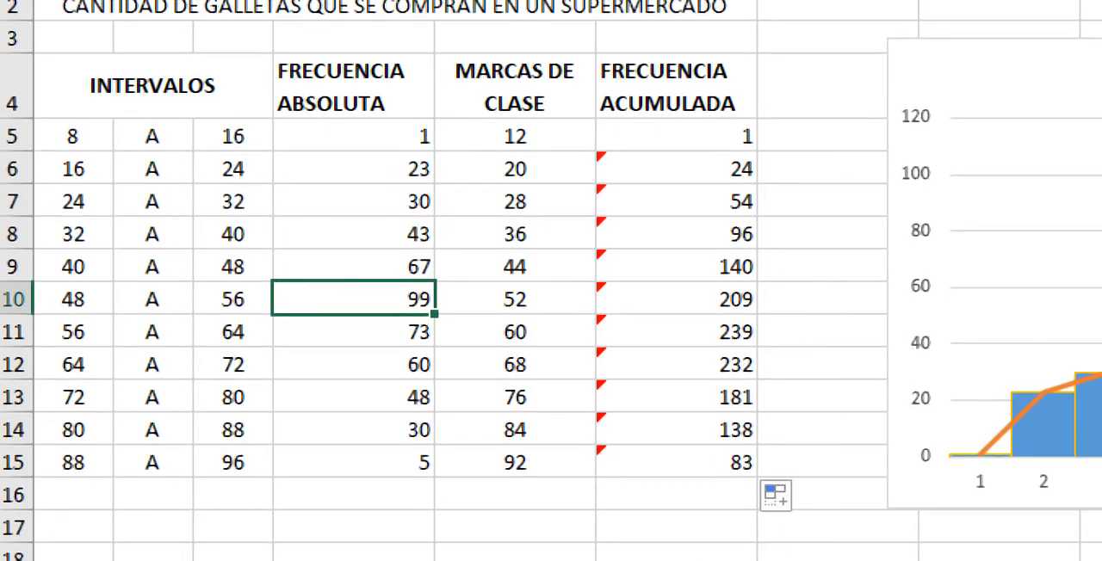
pyautogui.click(354, 463)
pyautogui.click(354, 202)
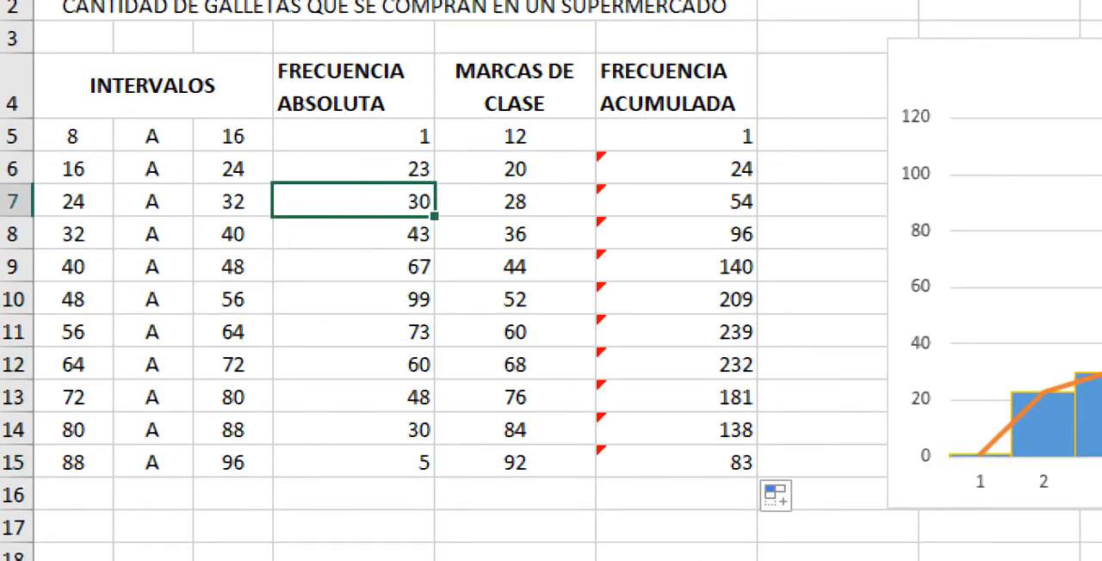
pyautogui.click(354, 299)
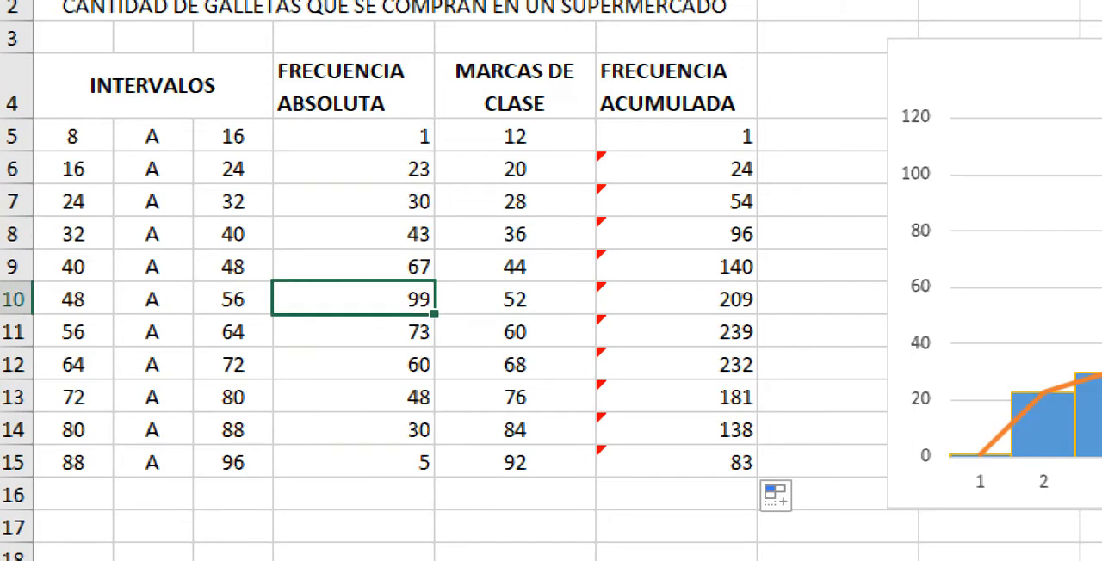
pyautogui.moveTo(354, 136); pyautogui.dragTo(354, 462)
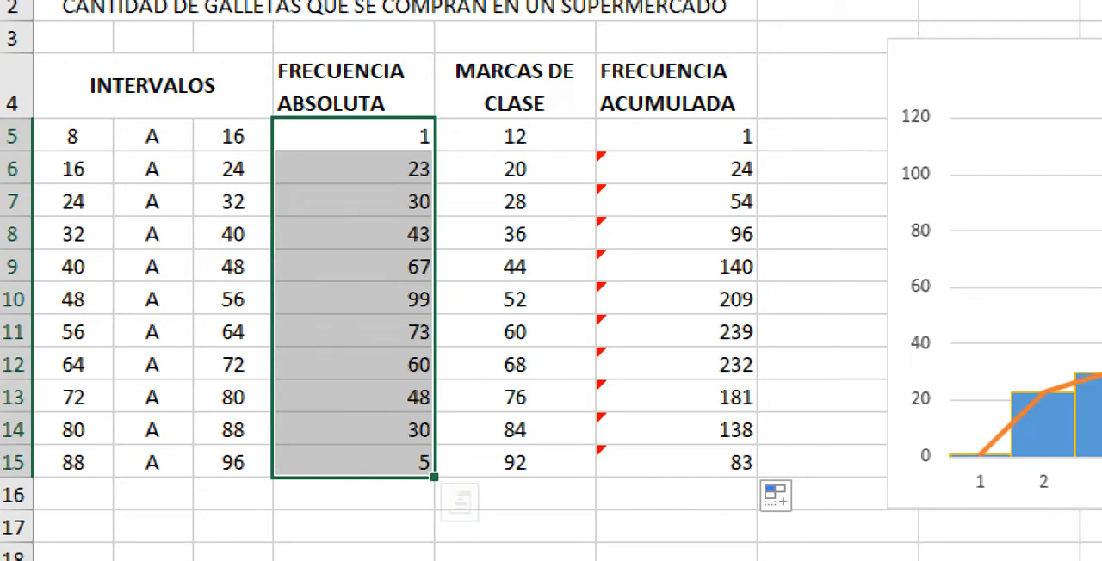
# Step: Examine the MARCAS DE CLASE values from E5 down to E9 against their intervals
pyautogui.click(515, 87)
pyautogui.click(515, 136)
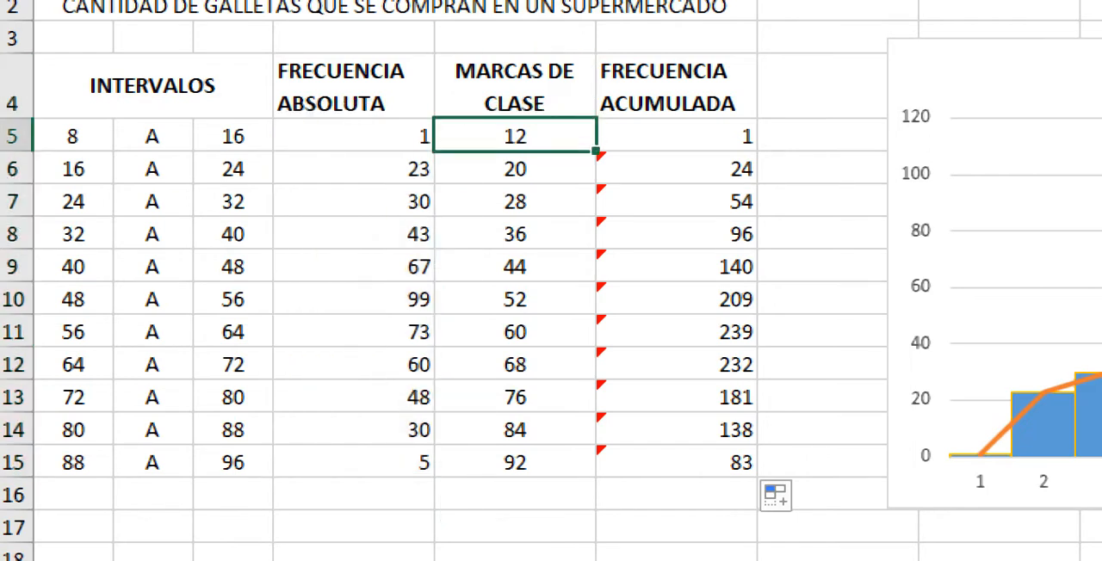
pyautogui.click(514, 169)
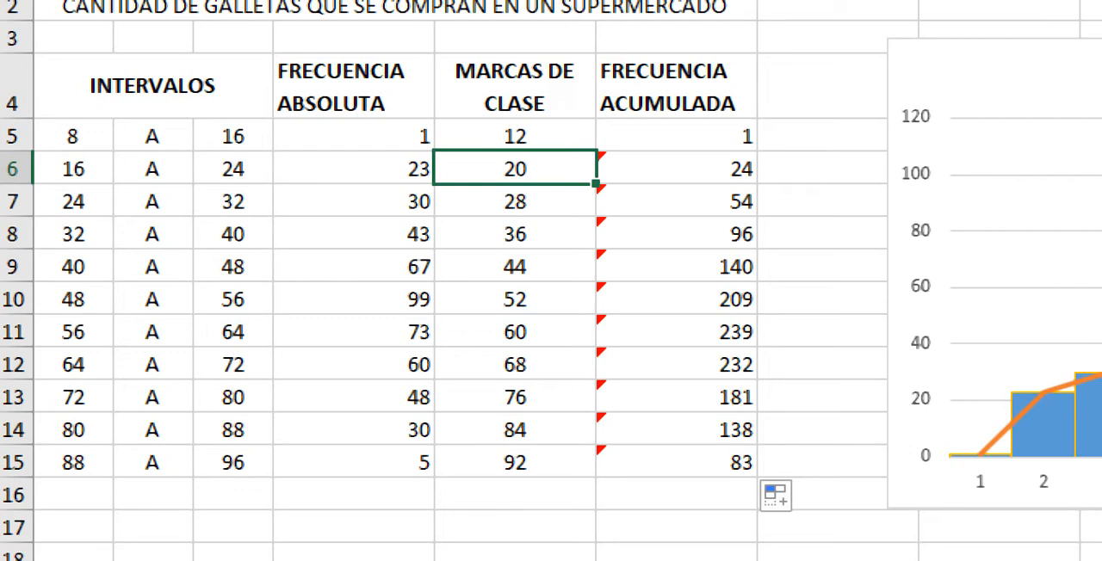
pyautogui.press('Down')
pyautogui.press('Down')
pyautogui.press('Down')
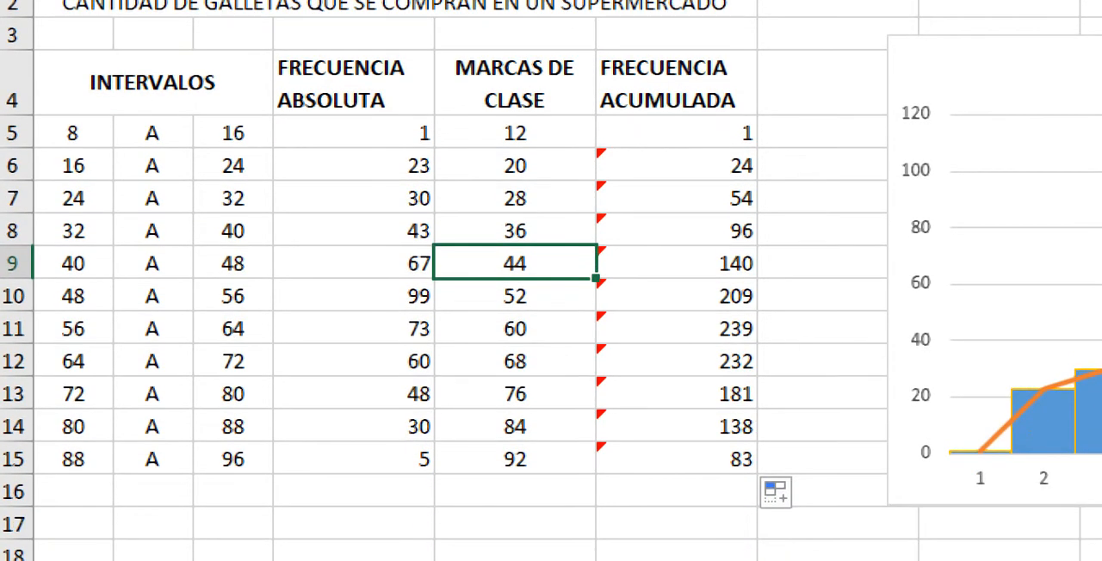
# Step: Inspect the FRECUENCIA ACUMULADA cells F5 to F7 and their formulas alongside the COMPRA DE GALLETAS histogram
pyautogui.click(676, 133)
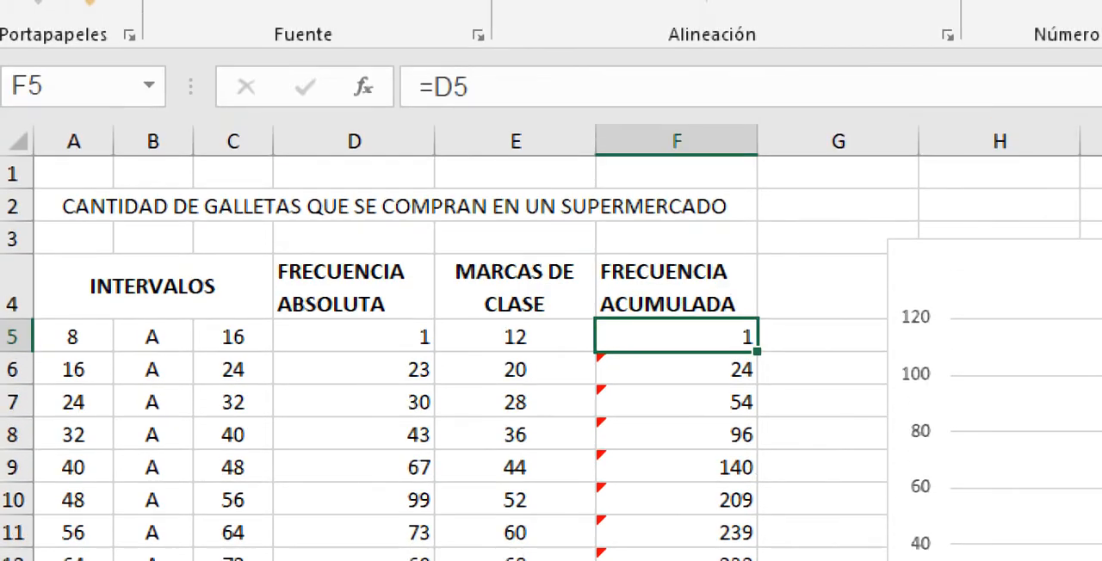
pyautogui.click(676, 370)
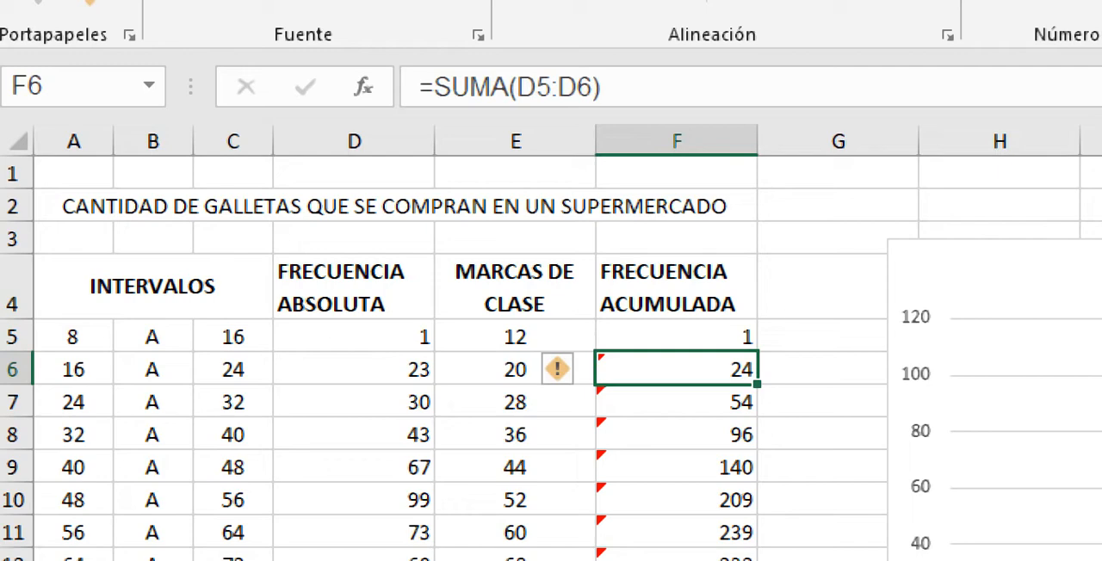
pyautogui.click(676, 402)
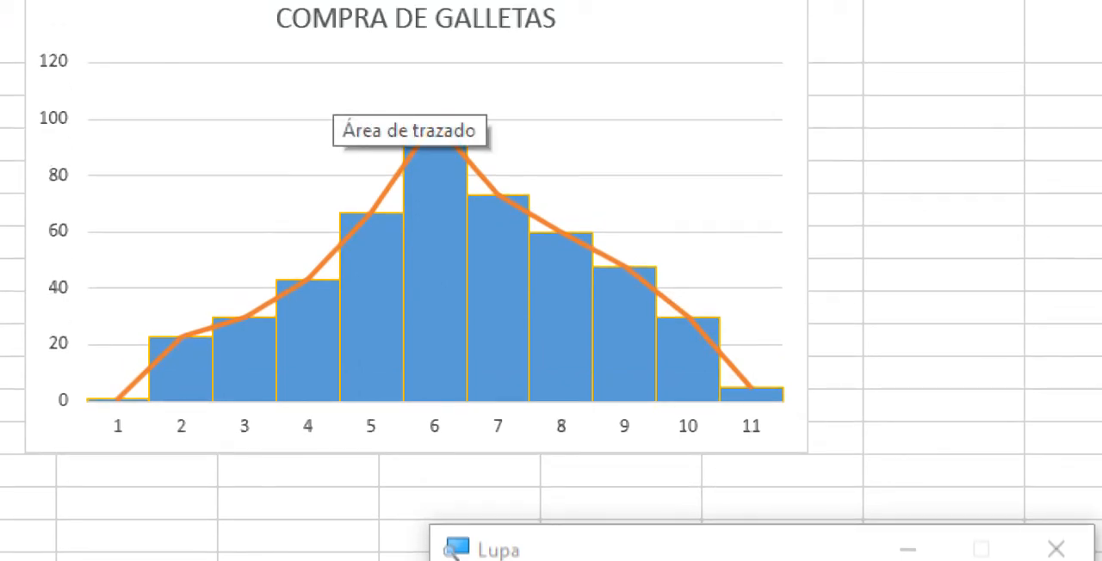
pyautogui.moveTo(390, 239)
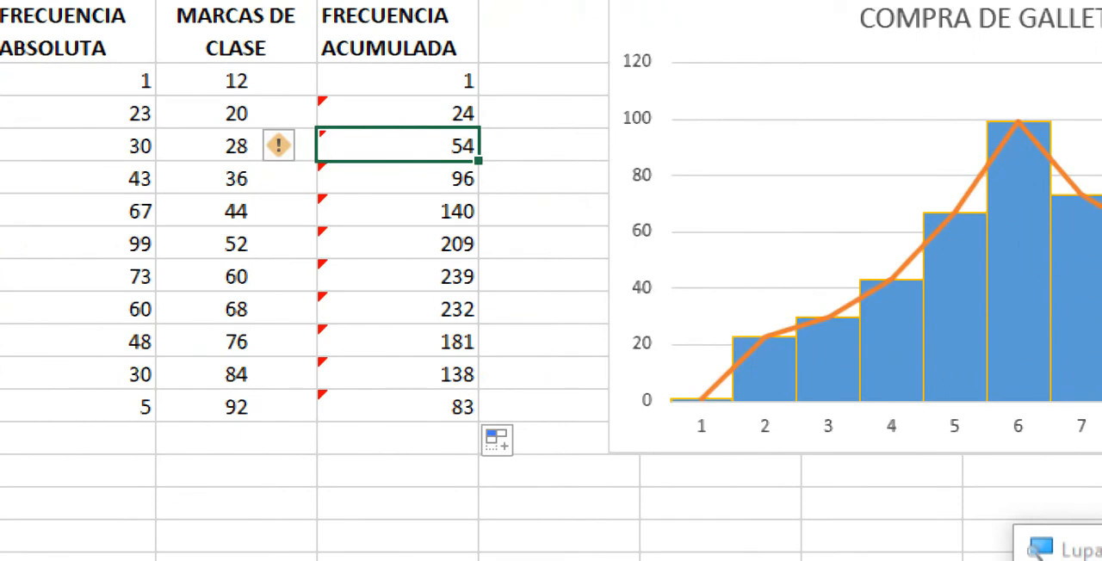
# Step: Examine the FRECUENCIA ACUMULADA values in F5:F15 and the source data of the COMPRA DE GALLETAS histogram's columns
pyautogui.moveTo(397, 81); pyautogui.dragTo(398, 408)
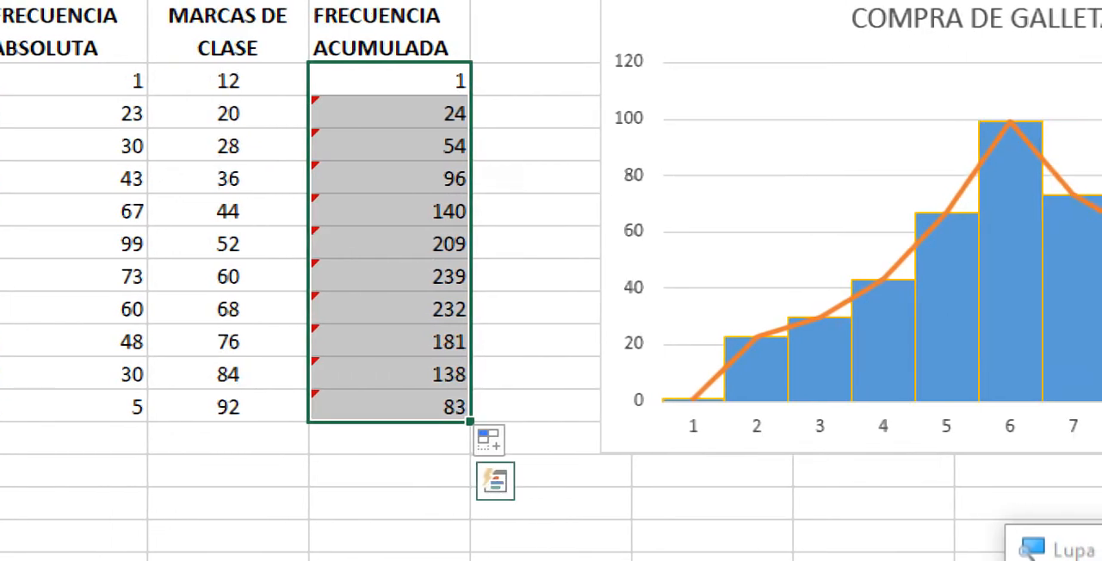
pyautogui.click(979, 168)
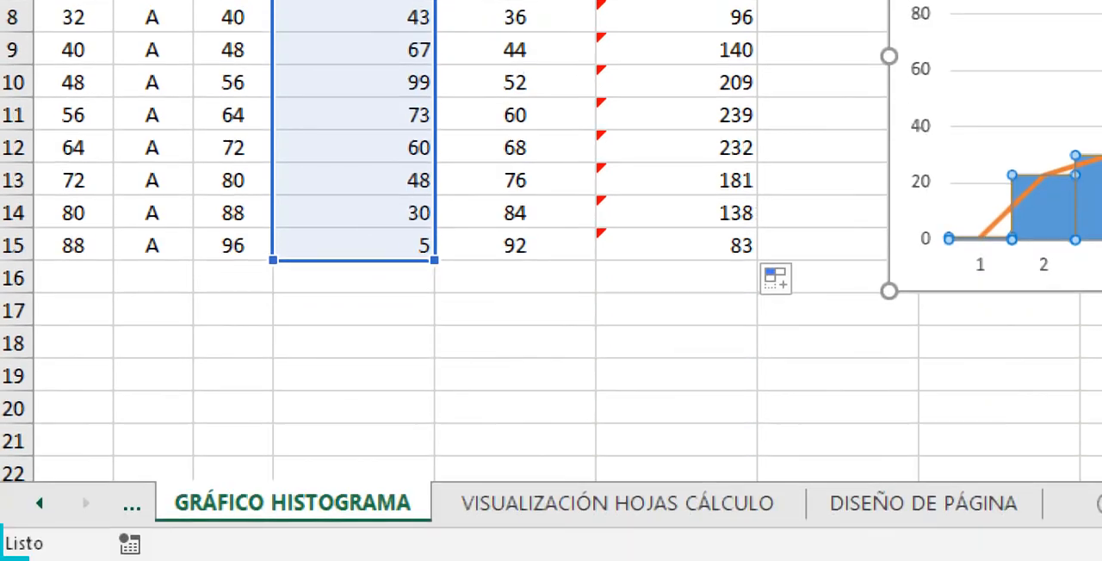
pyautogui.click(353, 538)
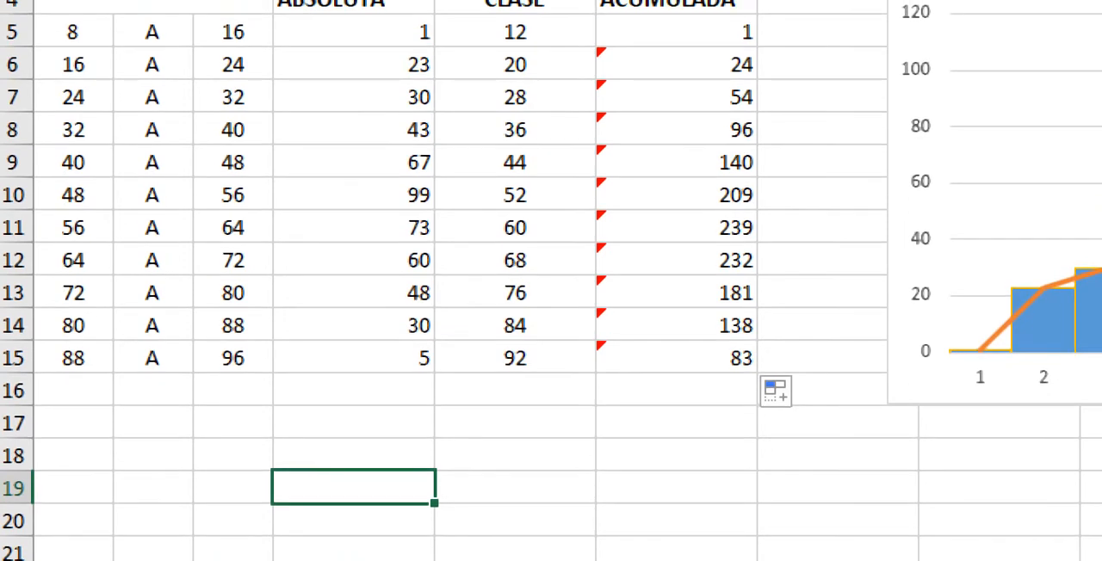
# Step: Insert a 2-D clustered column chart from the FRECUENCIA ABSOLUTA values in D5:D15
pyautogui.moveTo(353, 32); pyautogui.dragTo(353, 130)
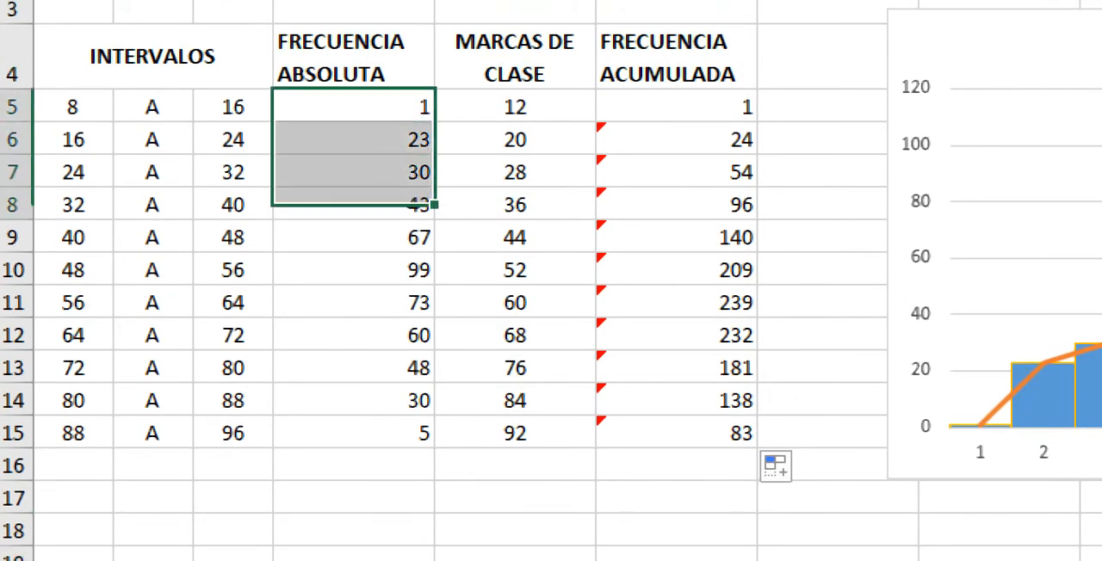
pyautogui.moveTo(353, 204); pyautogui.dragTo(353, 433)
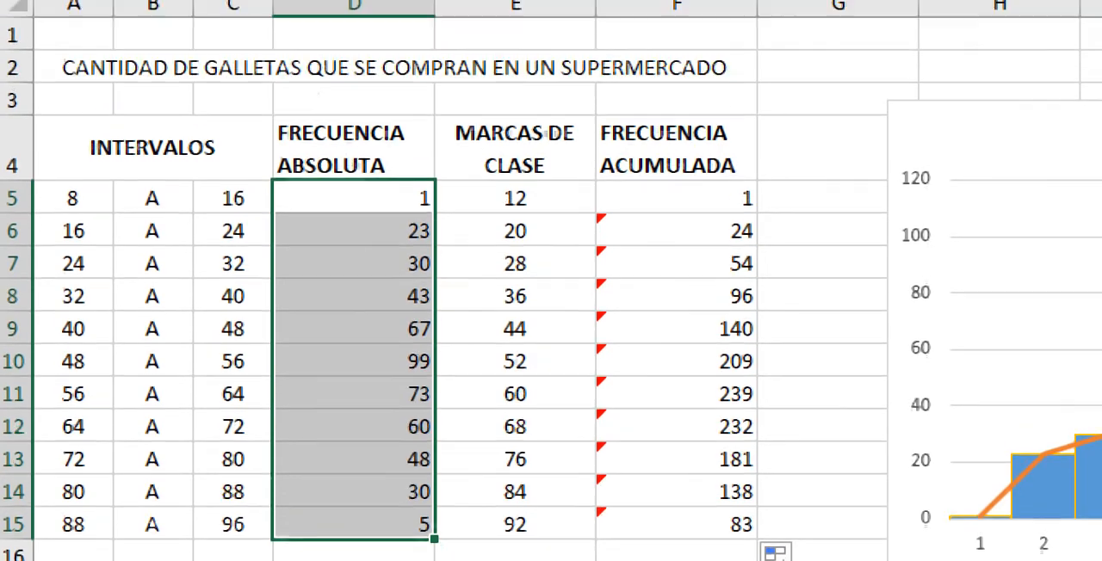
pyautogui.click(235, 3)
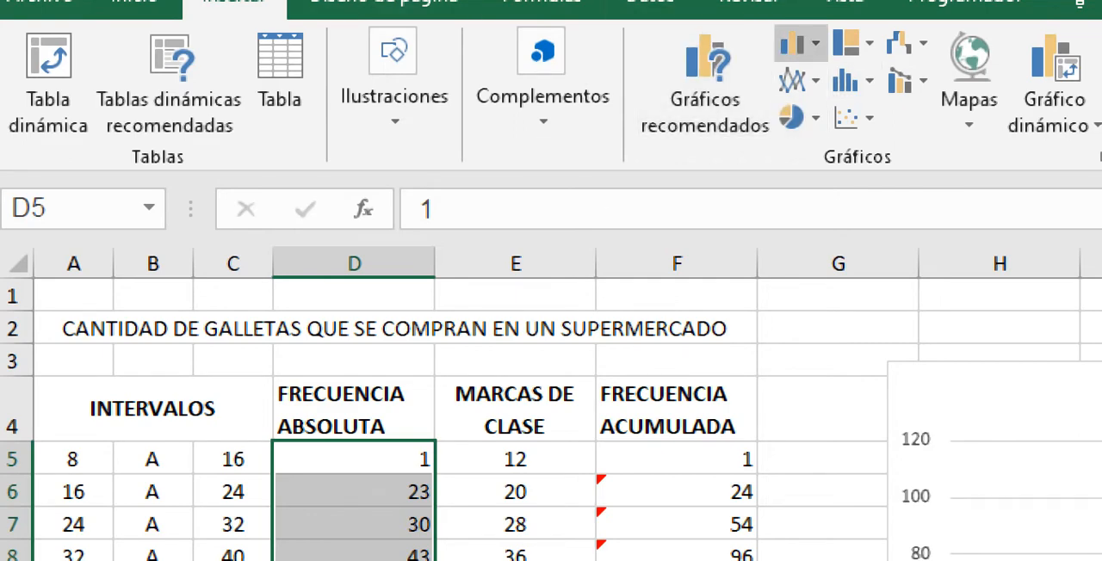
pyautogui.click(799, 43)
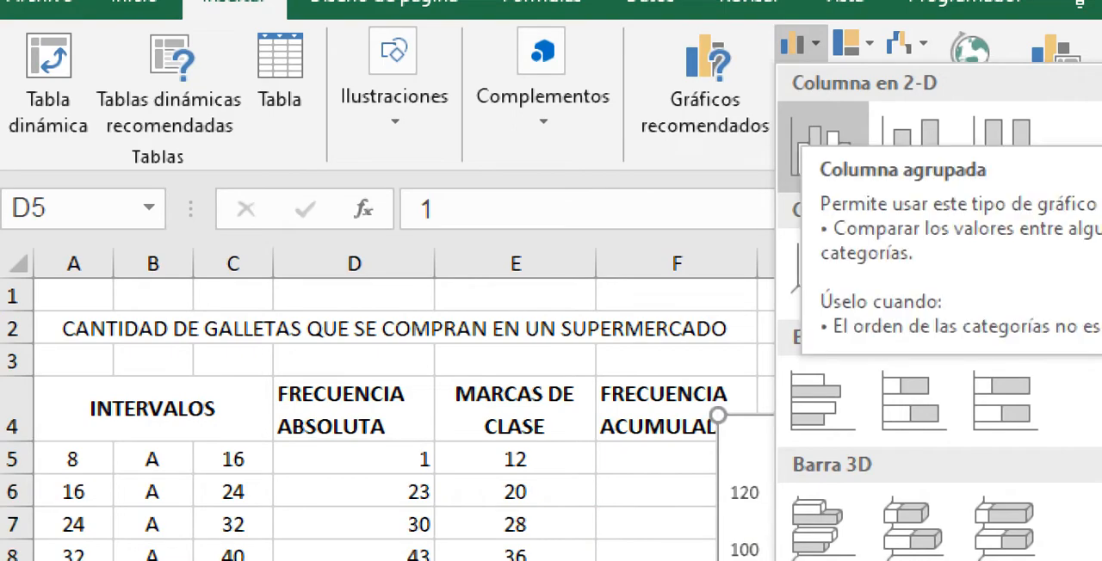
pyautogui.click(823, 142)
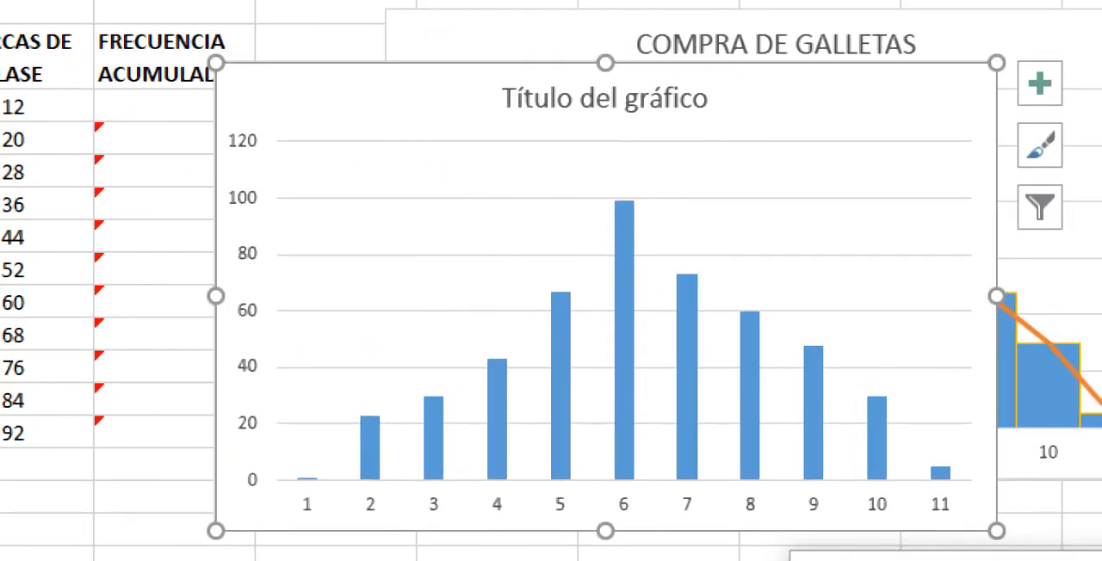
# Step: Move the COMPRA DE GALLETAS chart to around column O and place the new column chart beside the frequency table
pyautogui.moveTo(779, 96); pyautogui.dragTo(828, 356)
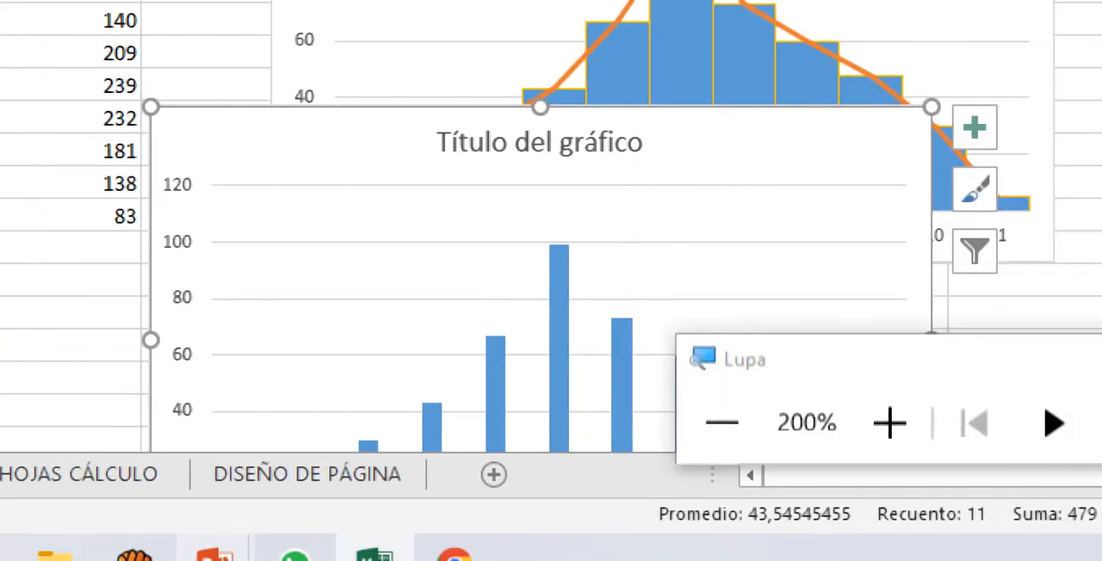
pyautogui.click(721, 423)
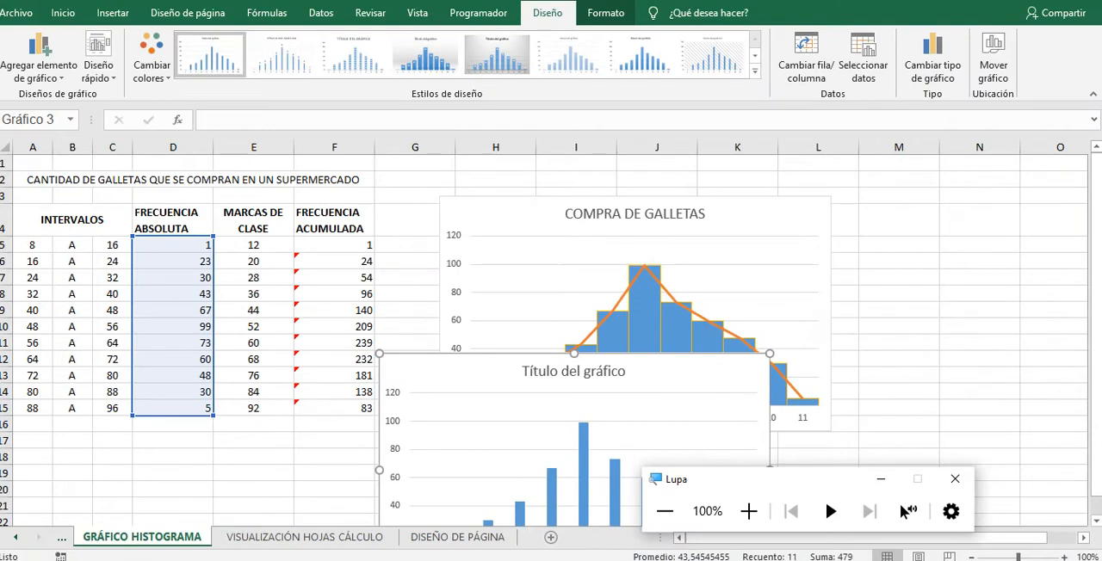
pyautogui.click(689, 372)
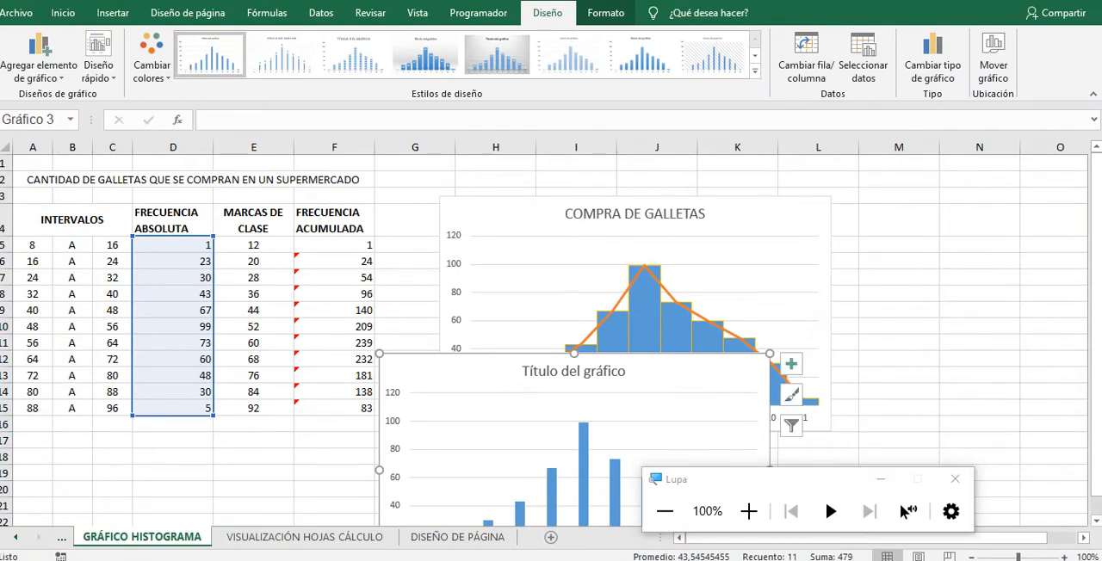
pyautogui.click(770, 225)
pyautogui.moveTo(504, 219); pyautogui.dragTo(1072, 238)
pyautogui.moveTo(688, 372); pyautogui.dragTo(755, 205)
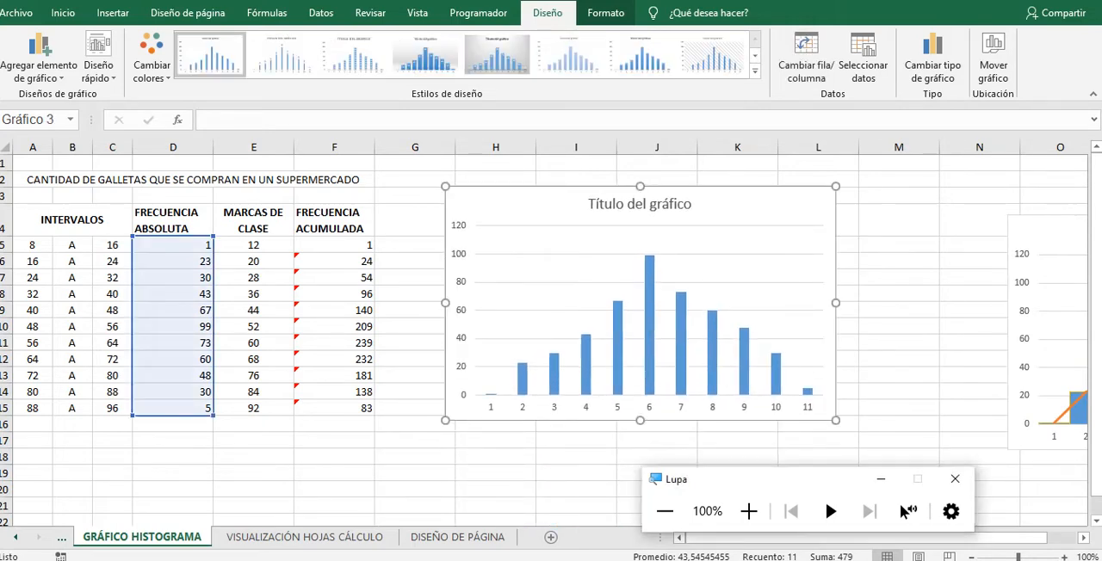
pyautogui.click(748, 511)
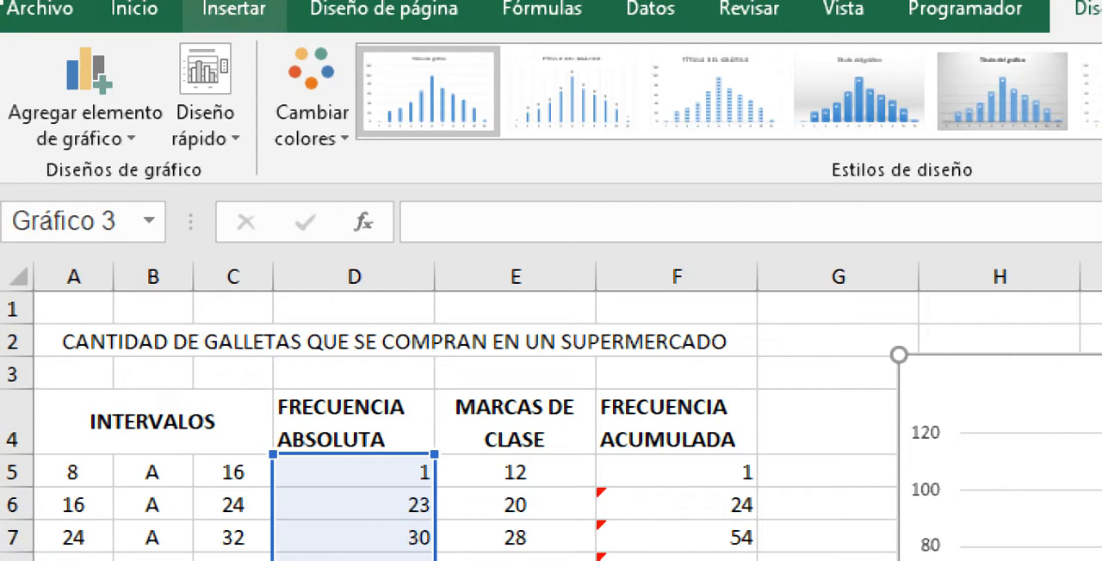
pyautogui.click(233, 8)
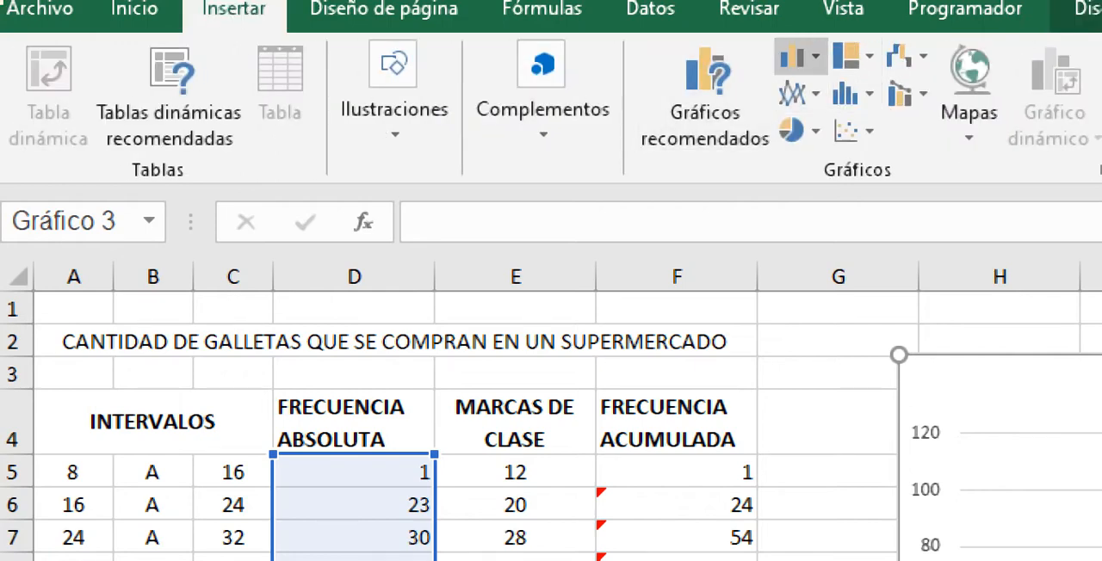
pyautogui.click(799, 57)
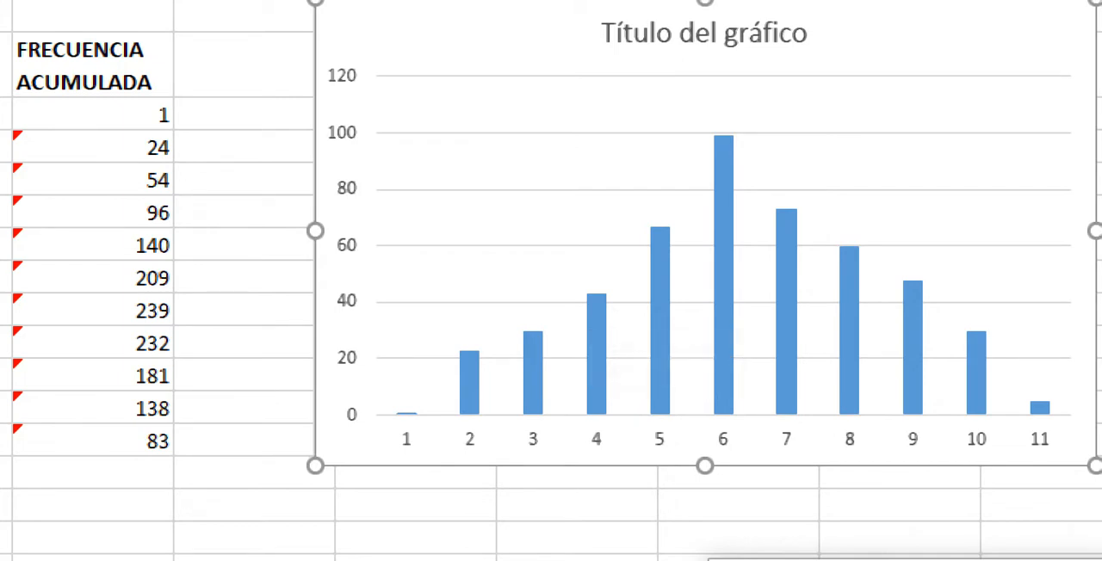
# Step: Add a second data series to the new column chart, using D5:D15 as the series name
pyautogui.rightClick(721, 170)
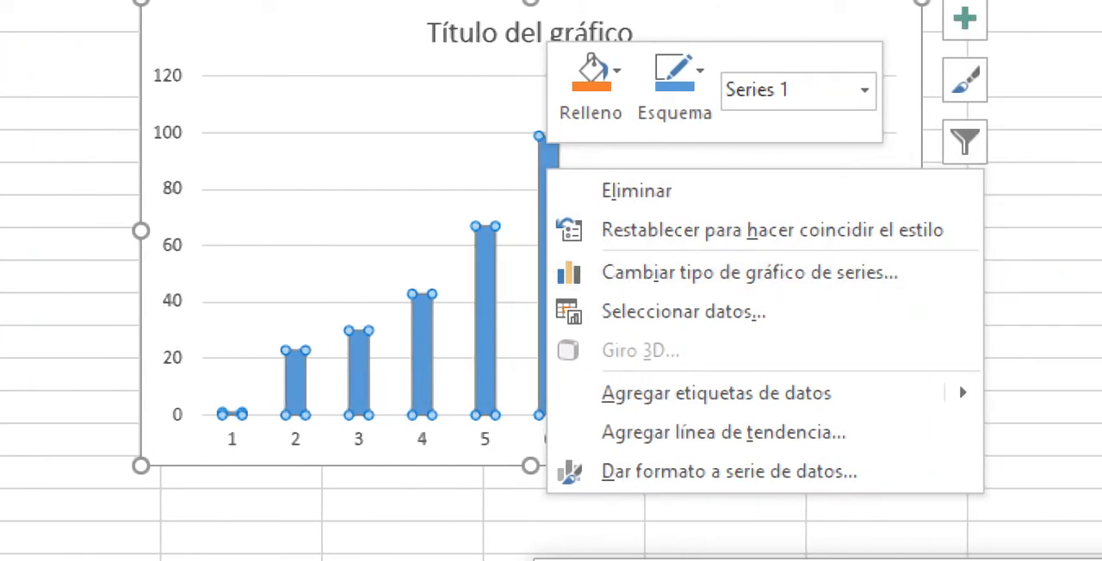
pyautogui.rightClick(426, 150)
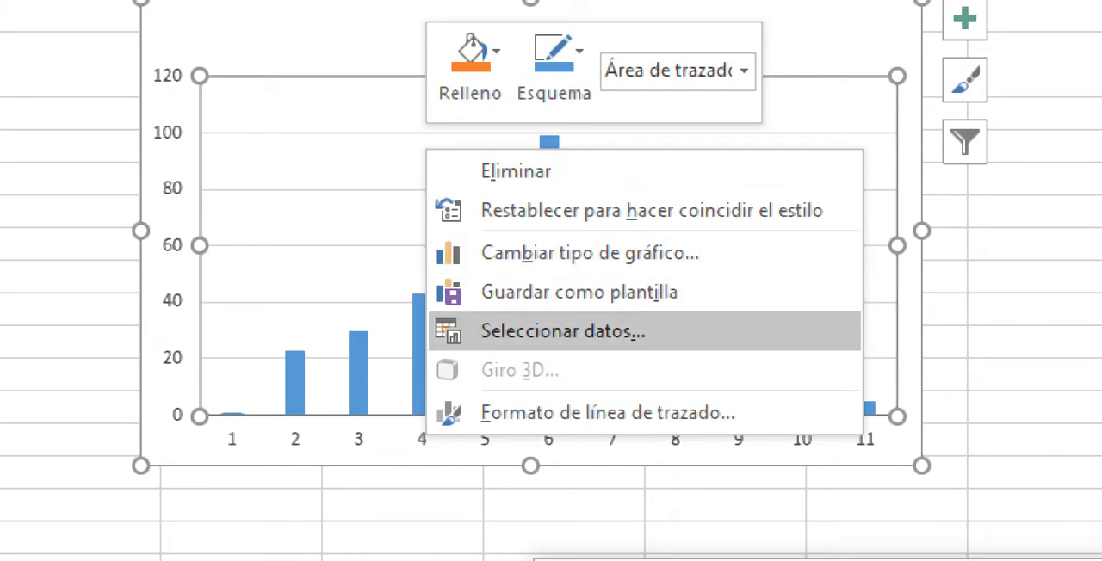
pyautogui.click(563, 331)
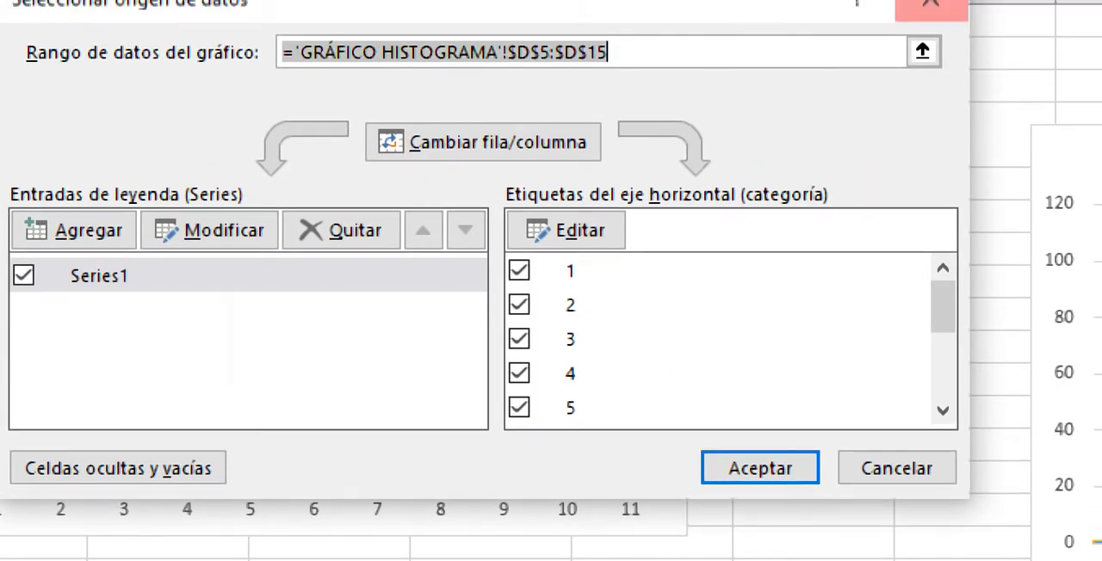
pyautogui.click(108, 230)
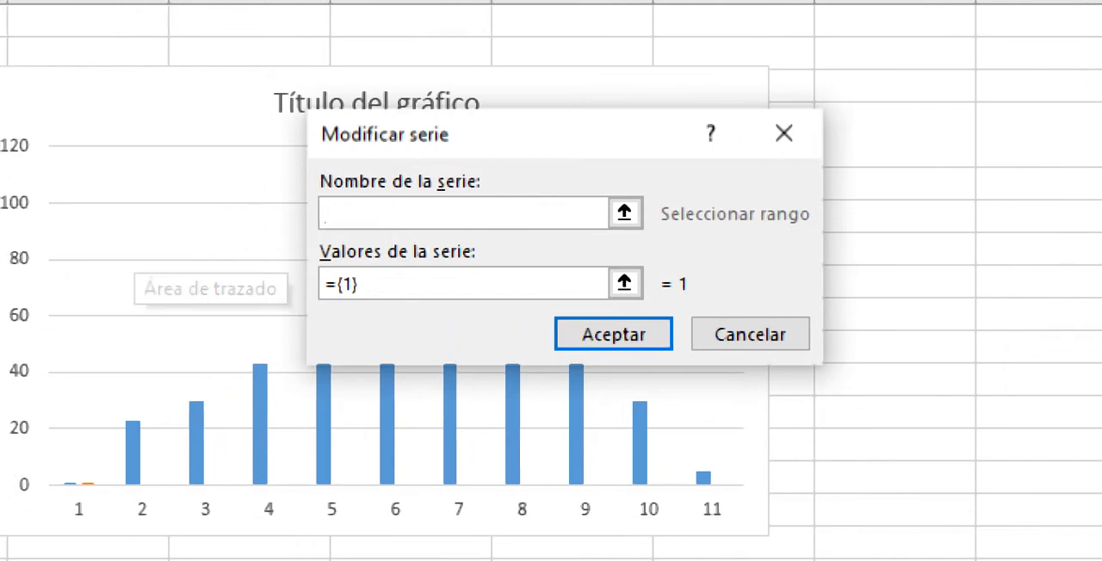
pyautogui.click(628, 214)
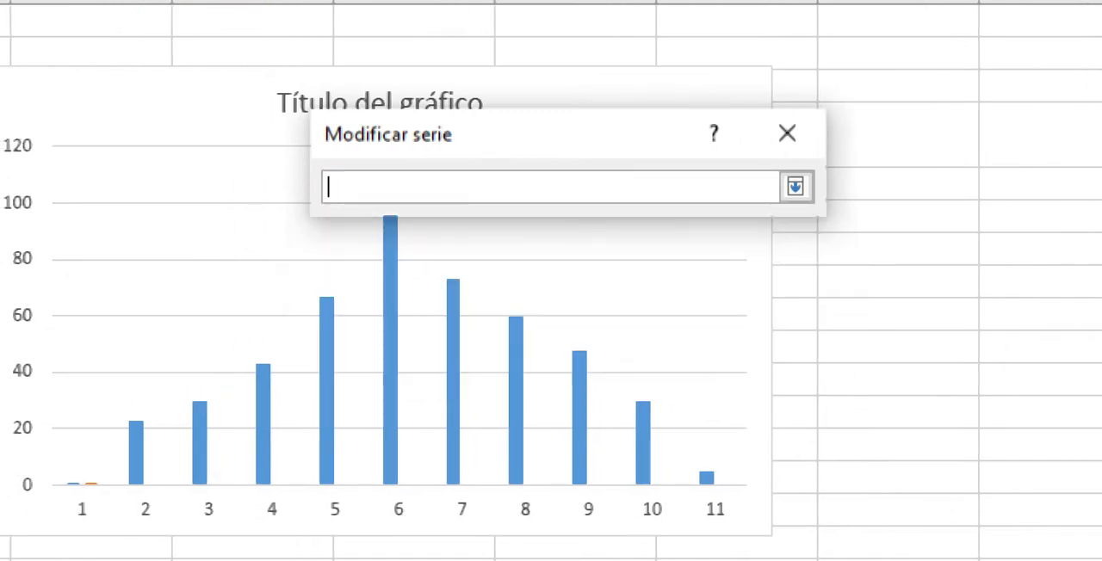
pyautogui.click(106, 136)
pyautogui.moveTo(104, 185); pyautogui.dragTo(129, 512)
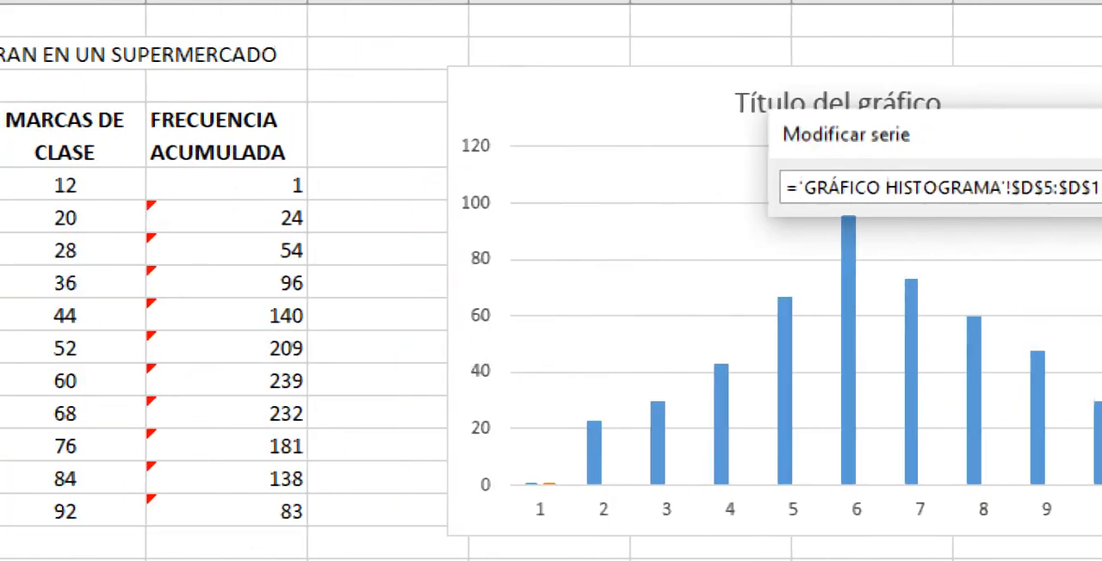
pyautogui.press('Return')
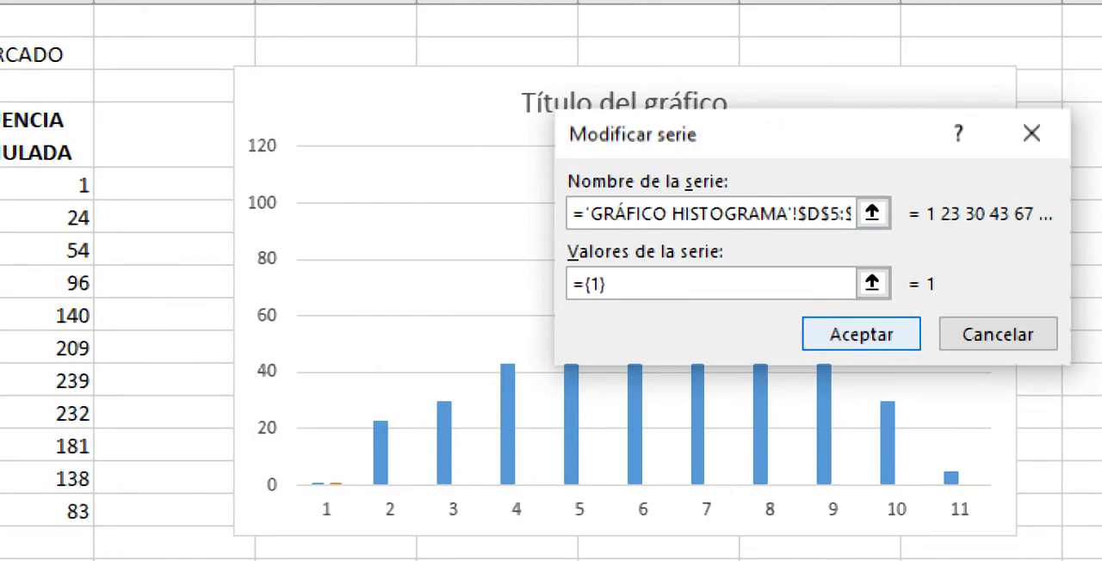
pyautogui.press('Return')
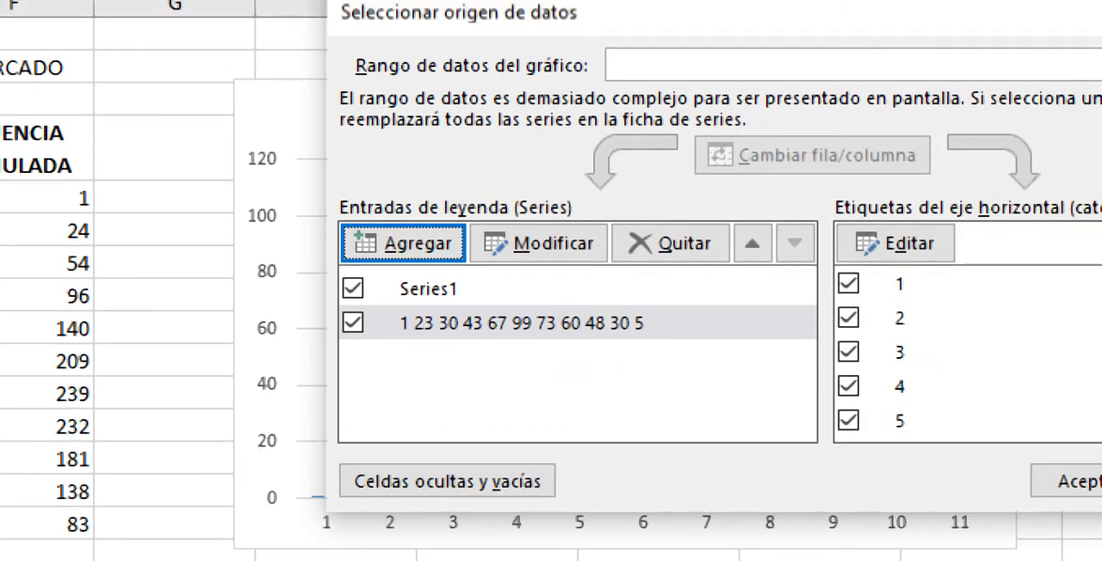
pyautogui.moveTo(638, 4); pyautogui.dragTo(737, 87)
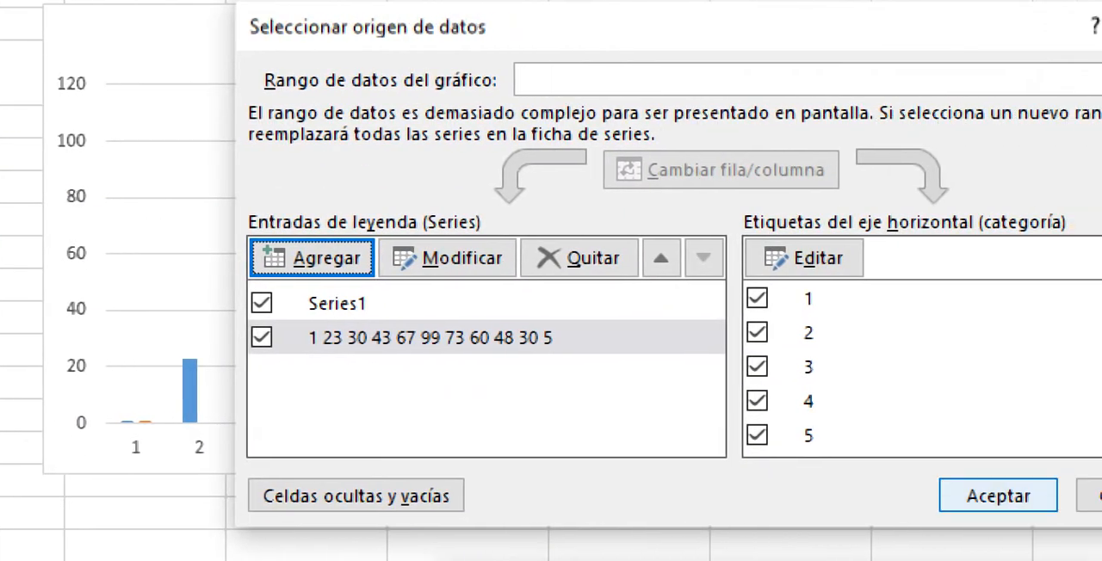
pyautogui.click(998, 497)
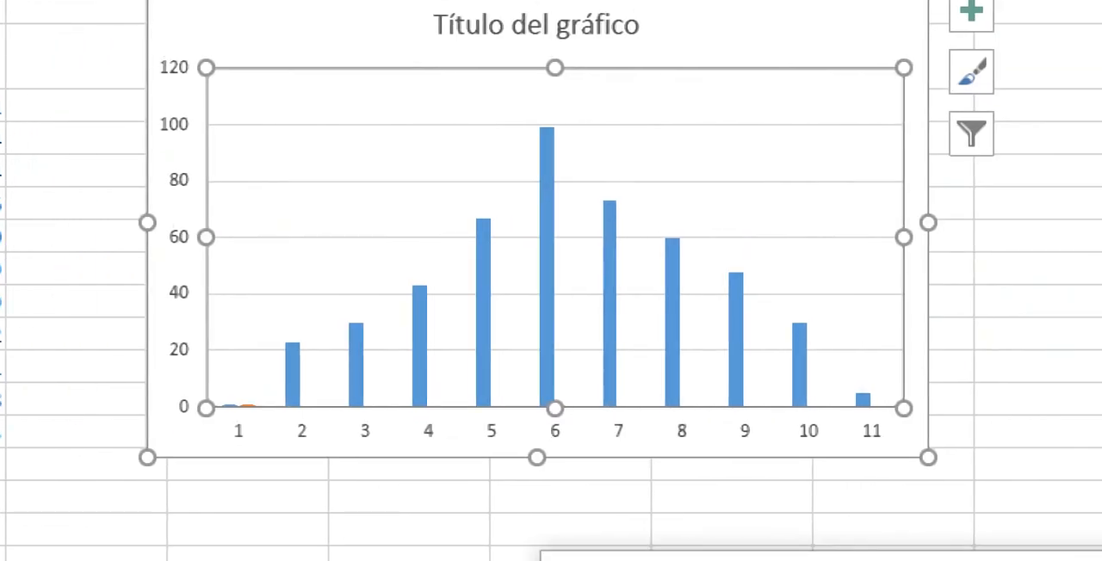
pyautogui.rightClick(550, 204)
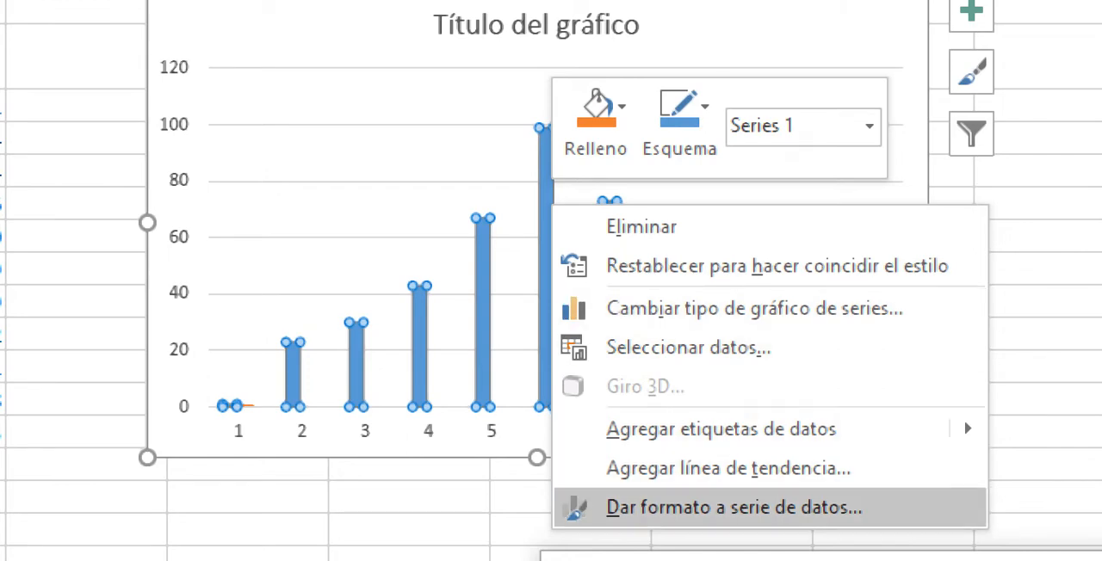
pyautogui.click(688, 348)
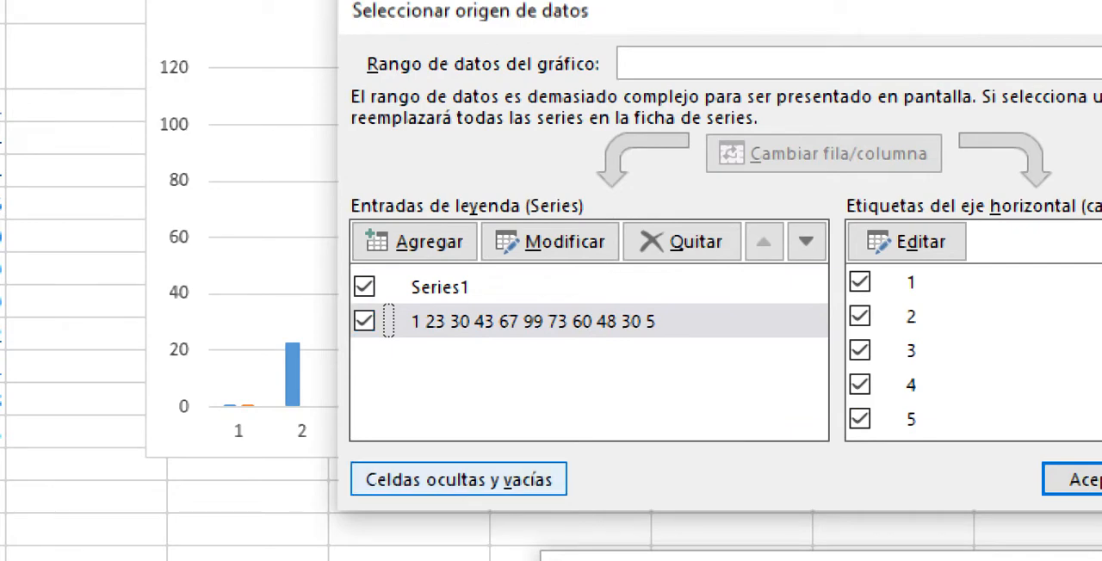
pyautogui.click(1081, 479)
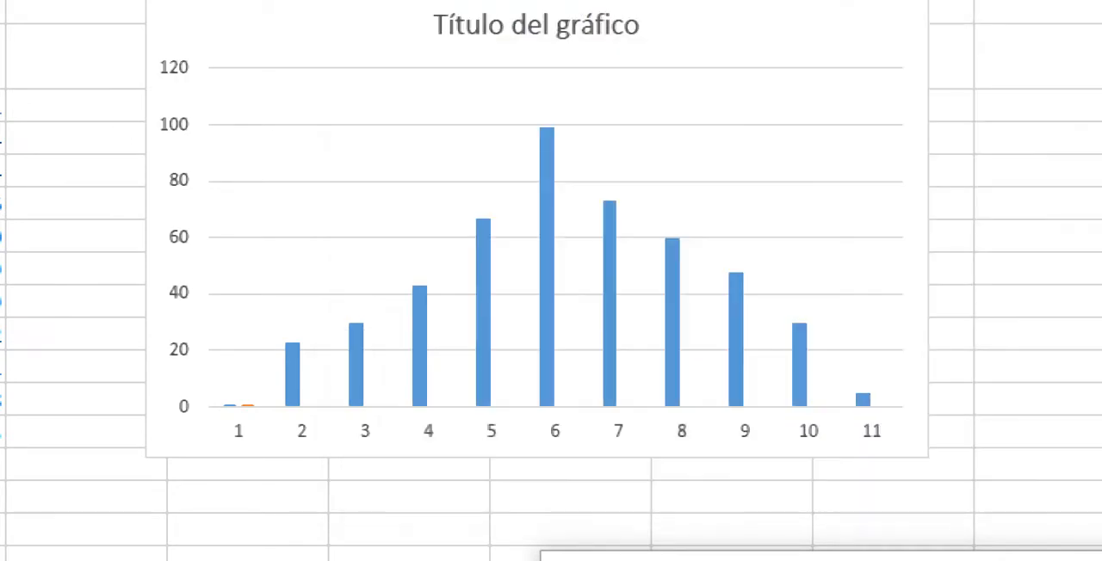
pyautogui.click(546, 267)
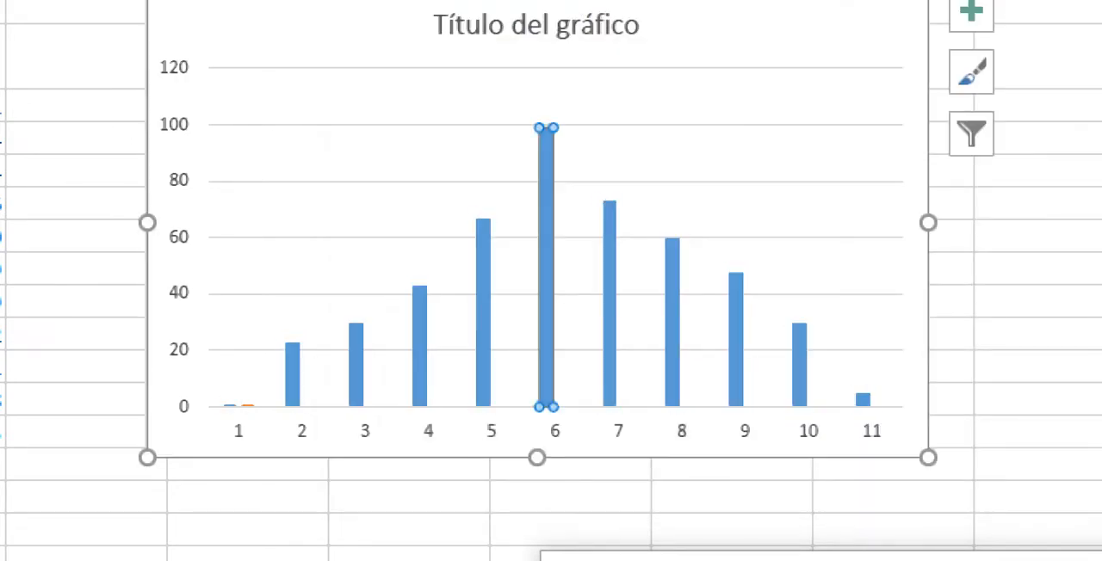
# Step: Try to edit the second series' data source, reselecting D5:D15 as its name and keeping its values as {1}
pyautogui.rightClick(399, 171)
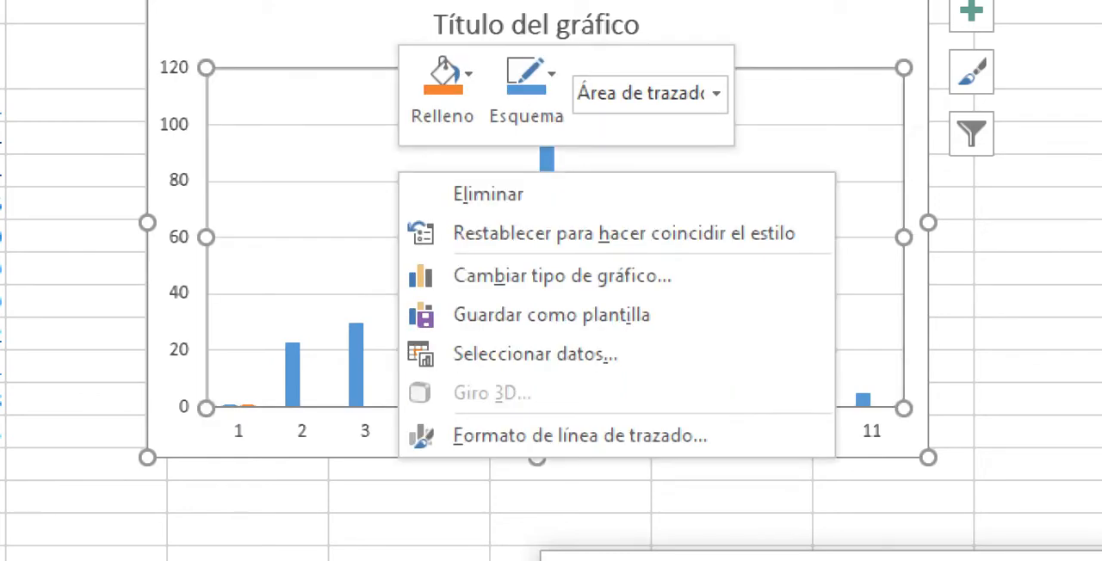
pyautogui.click(535, 354)
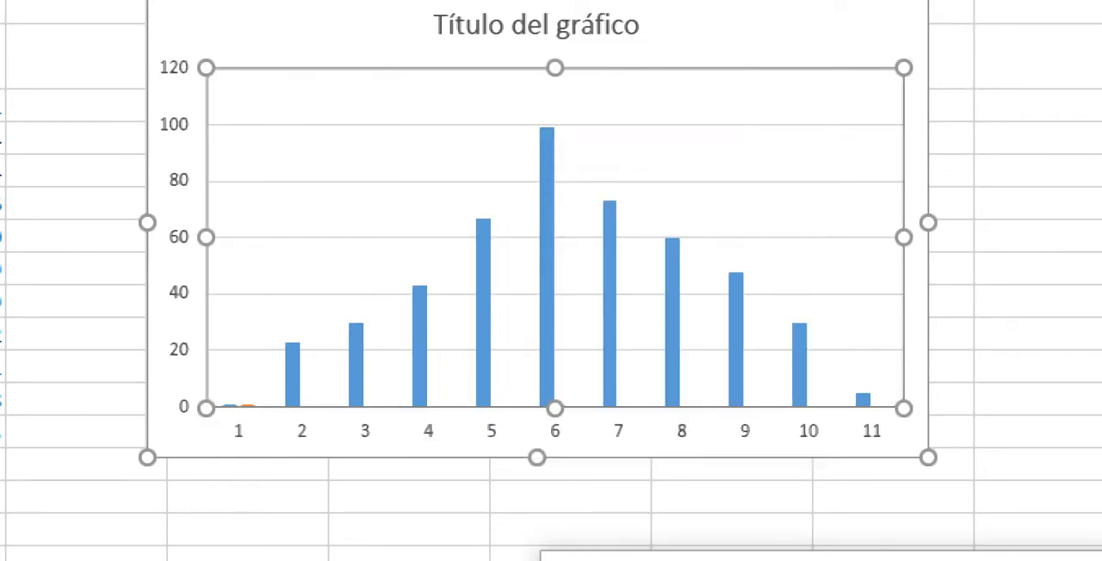
pyautogui.click(534, 321)
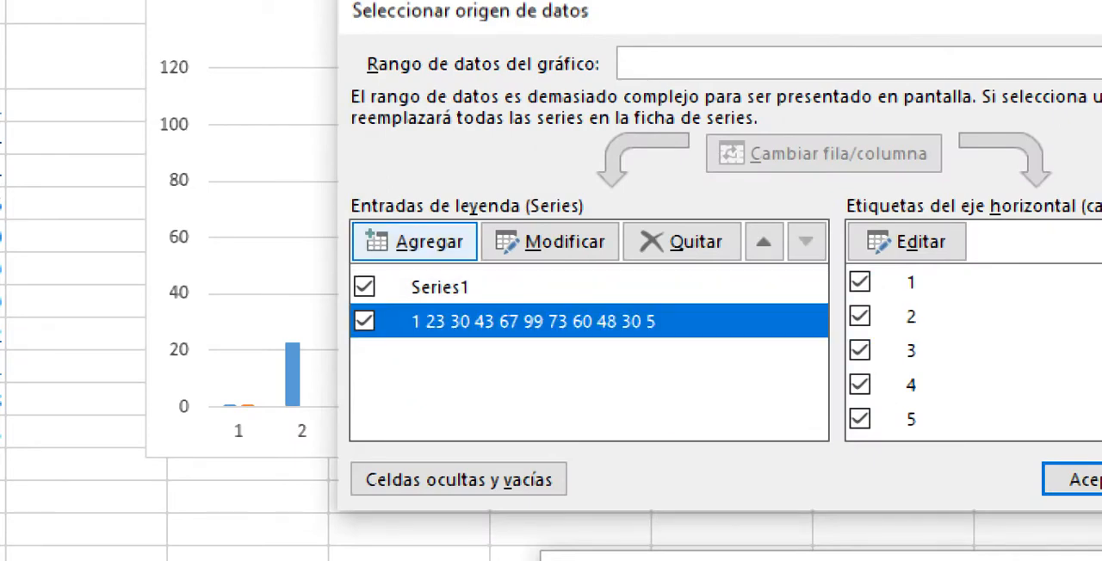
pyautogui.click(555, 242)
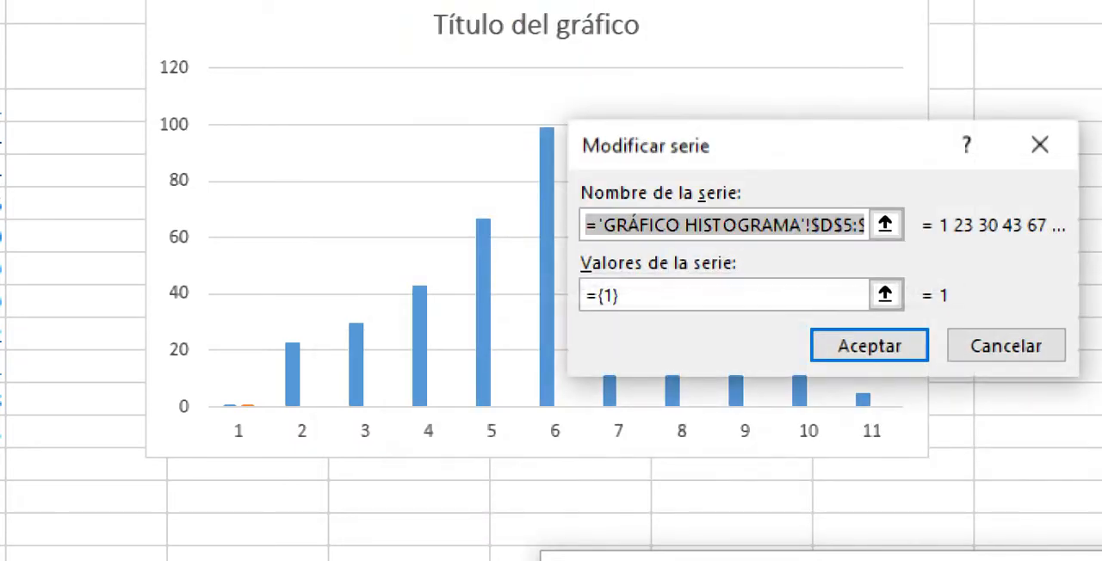
pyautogui.click(885, 224)
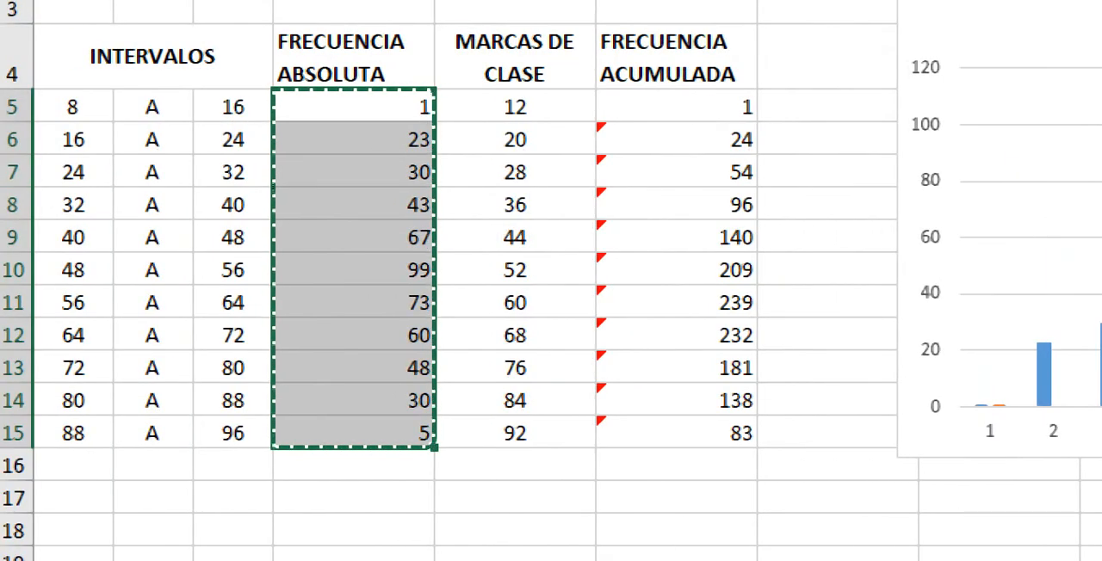
pyautogui.moveTo(353, 106); pyautogui.dragTo(427, 440)
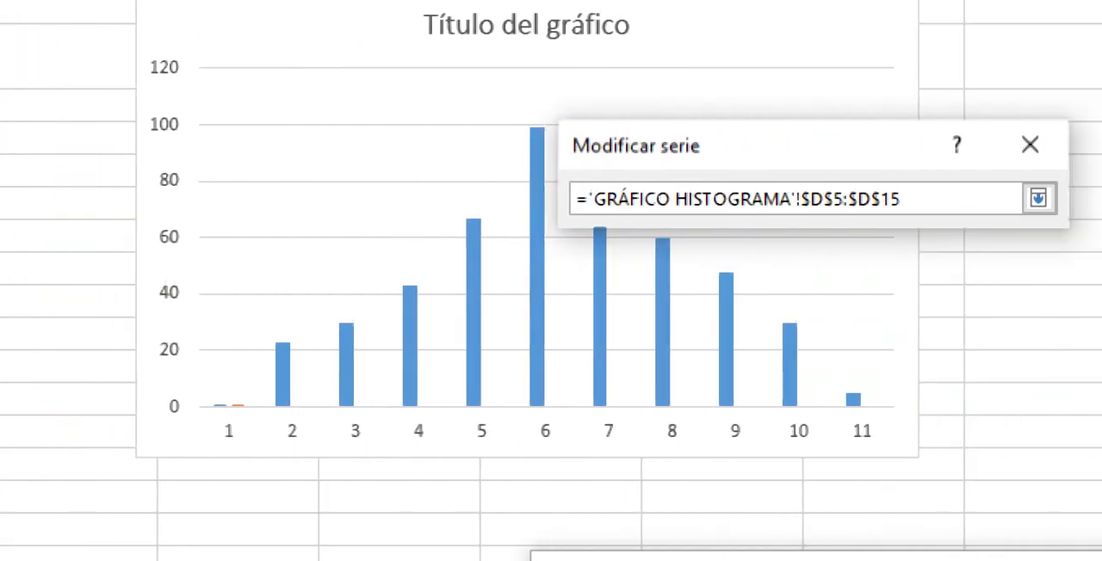
pyautogui.click(1038, 198)
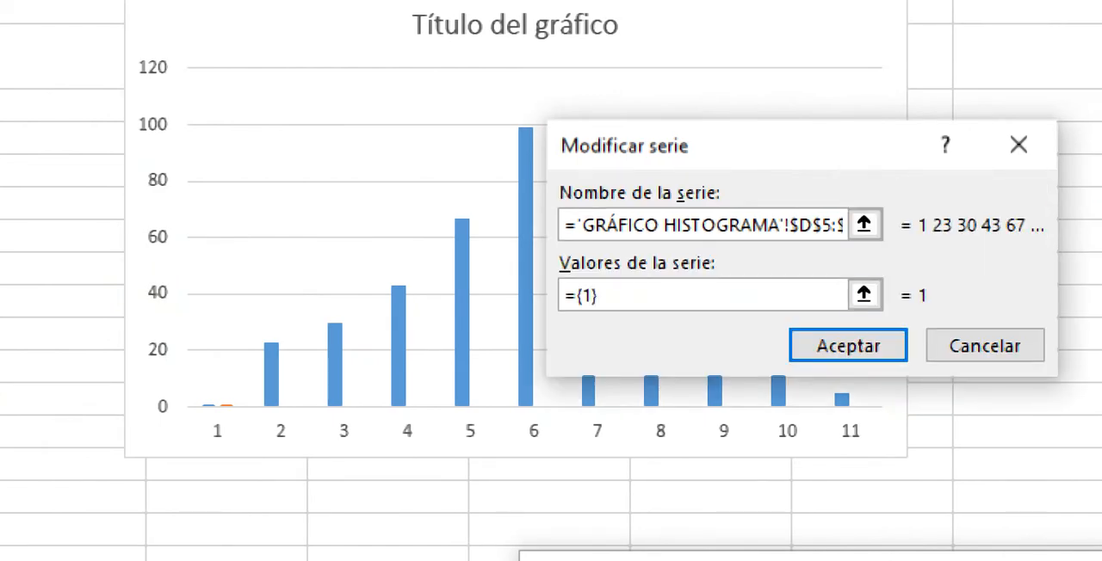
pyautogui.click(864, 294)
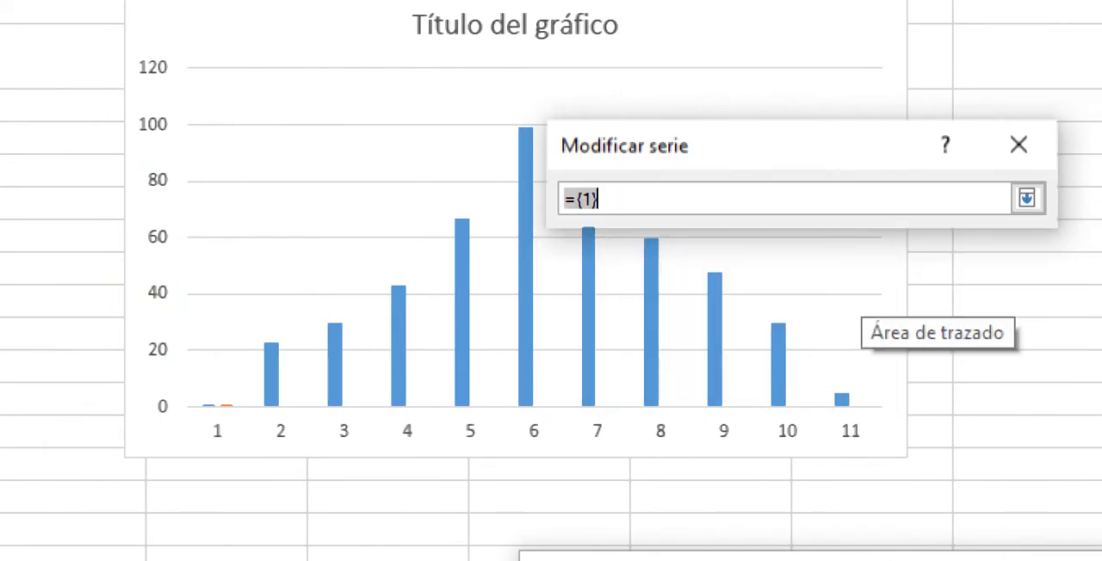
pyautogui.click(1026, 198)
pyautogui.press('Return')
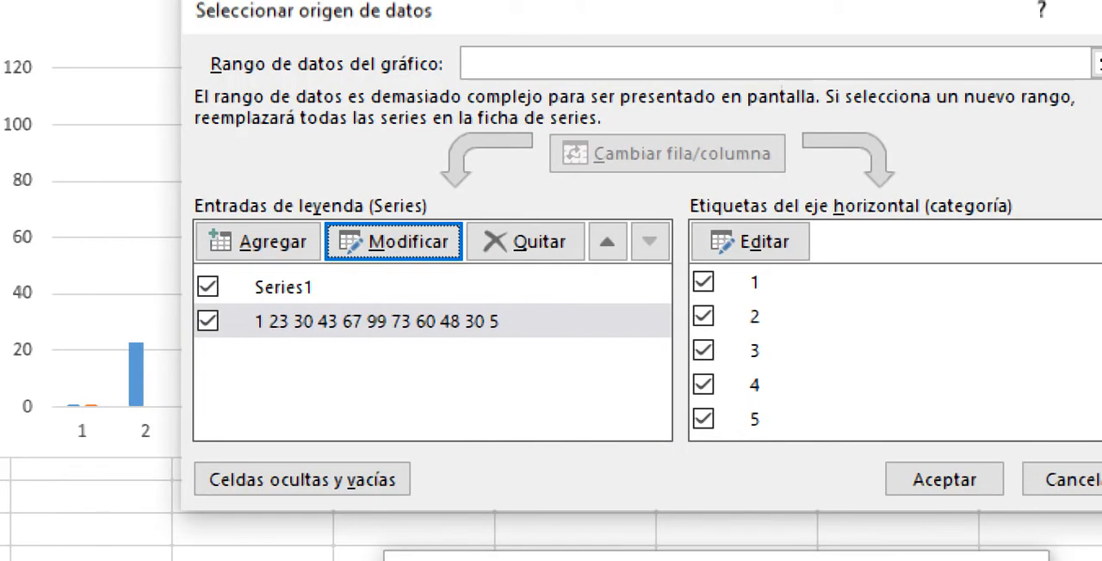
pyautogui.click(1012, 480)
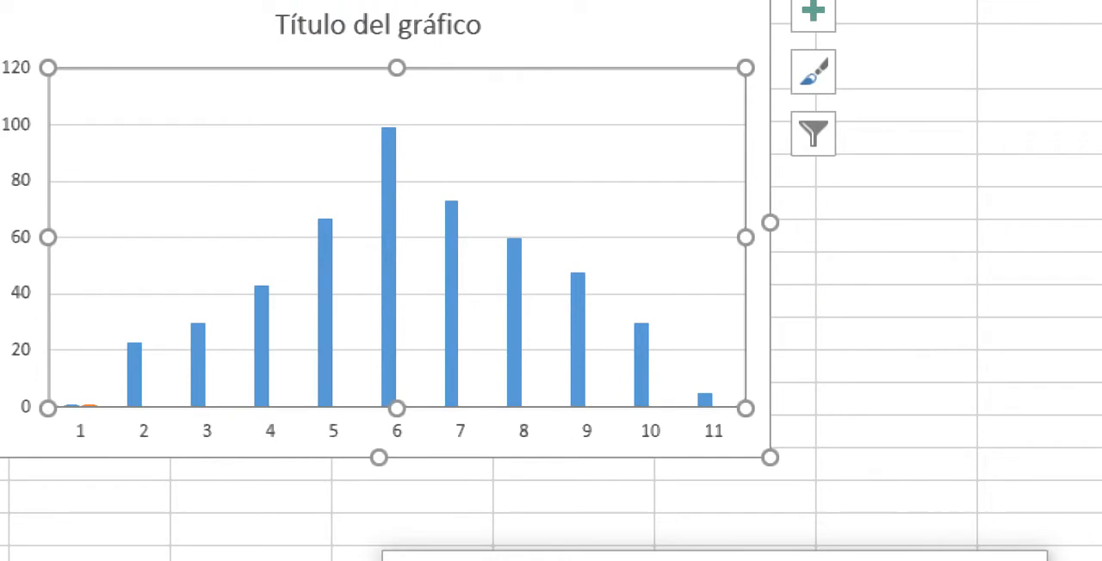
pyautogui.rightClick(235, 212)
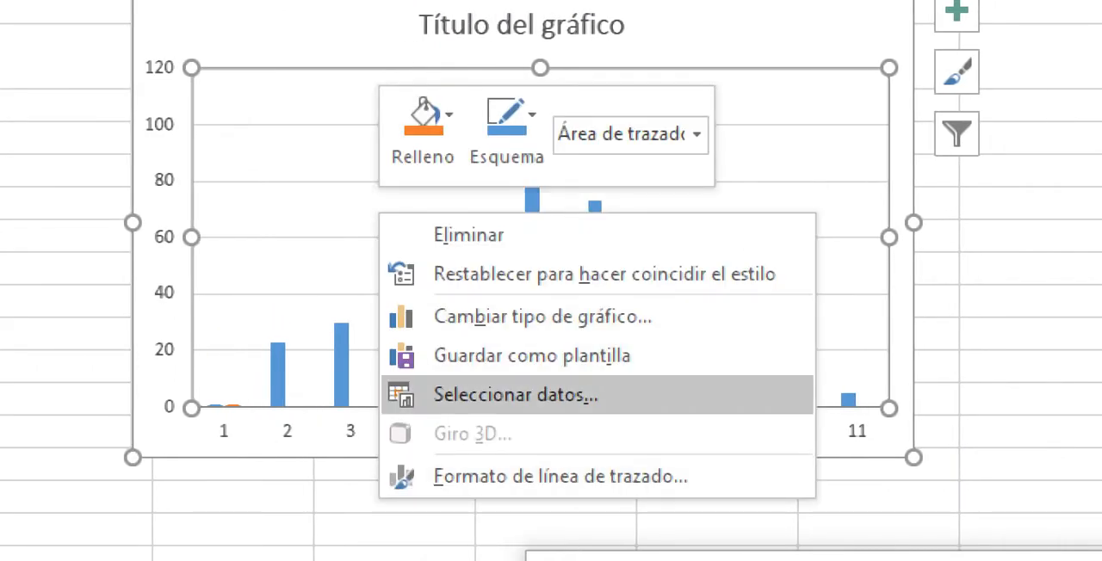
pyautogui.click(517, 395)
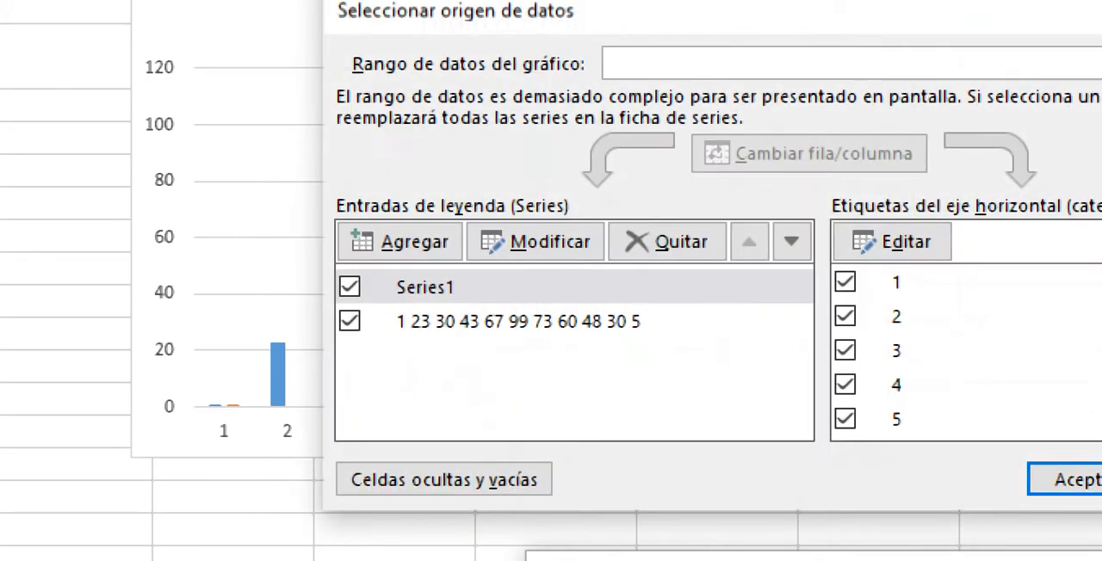
pyautogui.click(1076, 480)
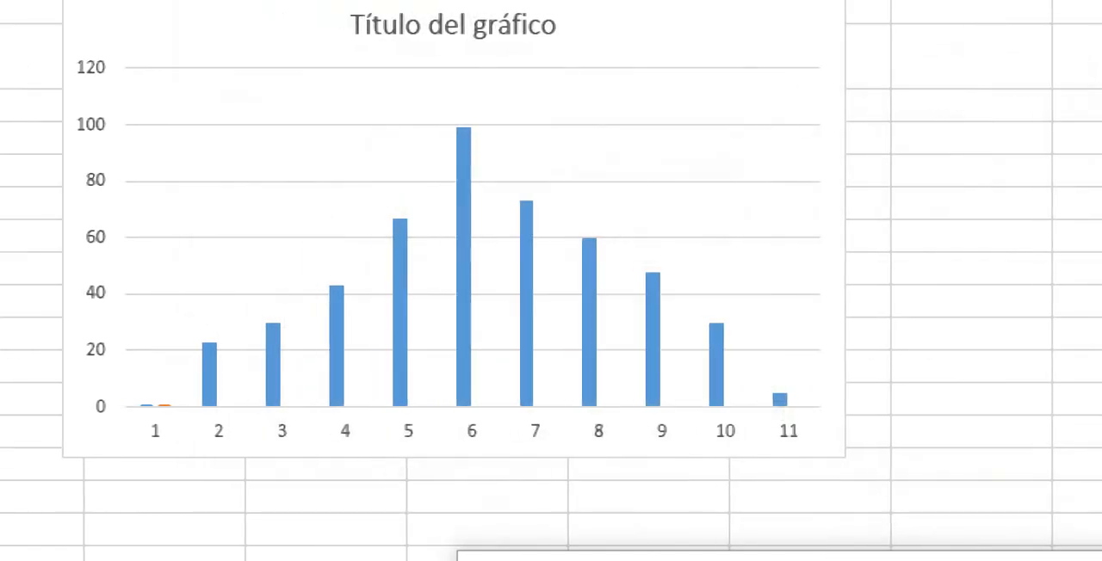
pyautogui.rightClick(111, 138)
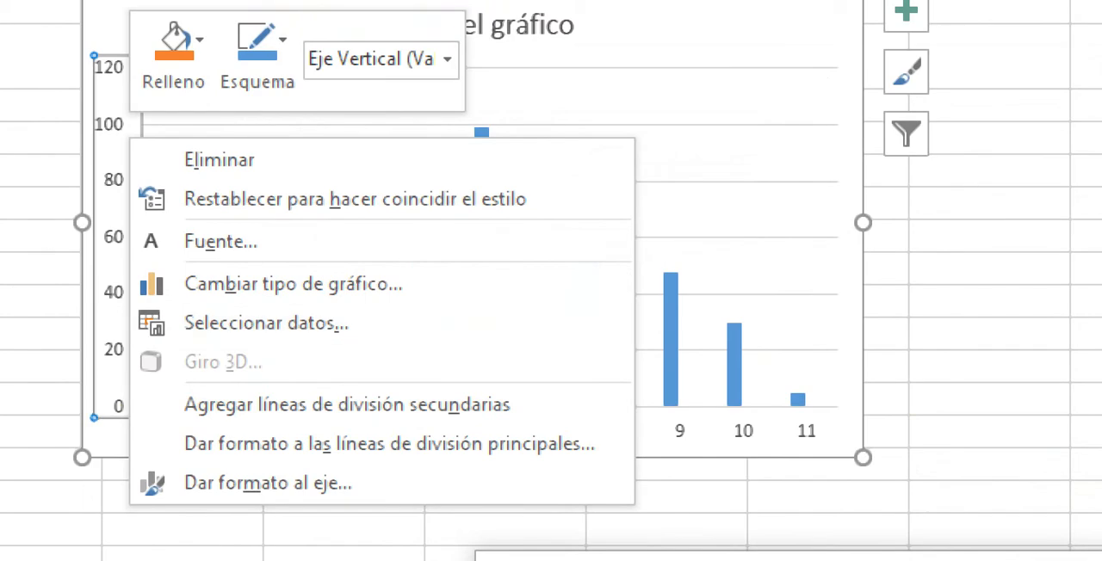
pyautogui.press('Escape')
# Step: Move the second series above Series1 in the chart's data source and apply the new order
pyautogui.rightClick(671, 324)
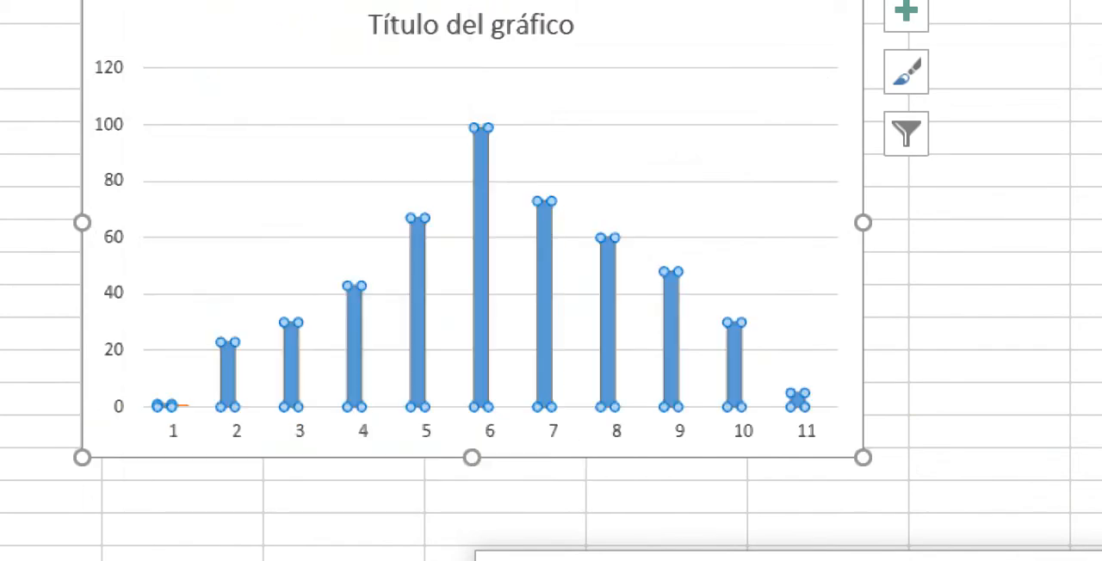
pyautogui.click(803, 466)
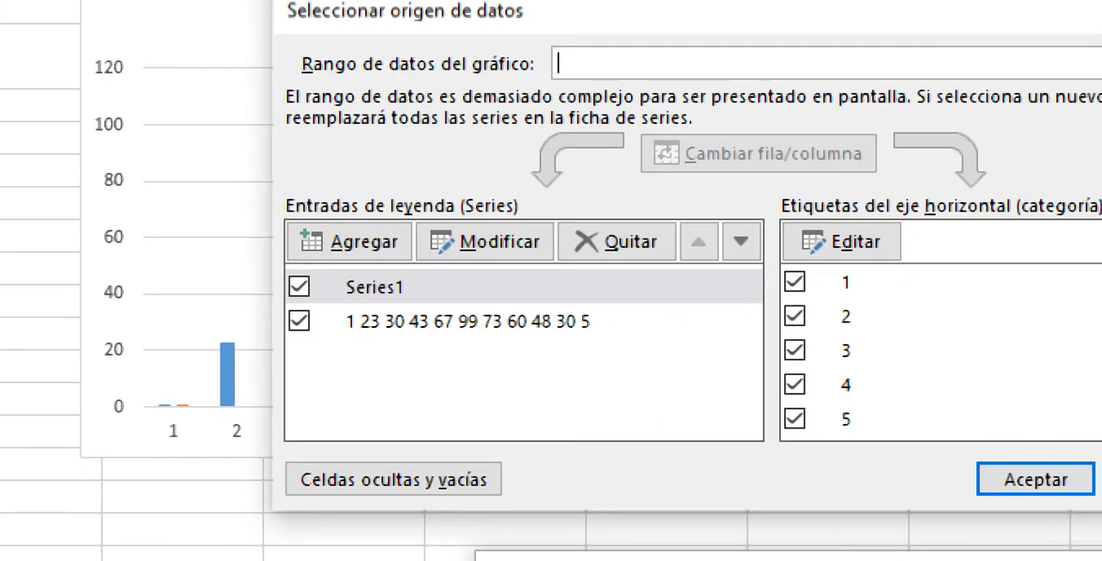
pyautogui.click(468, 321)
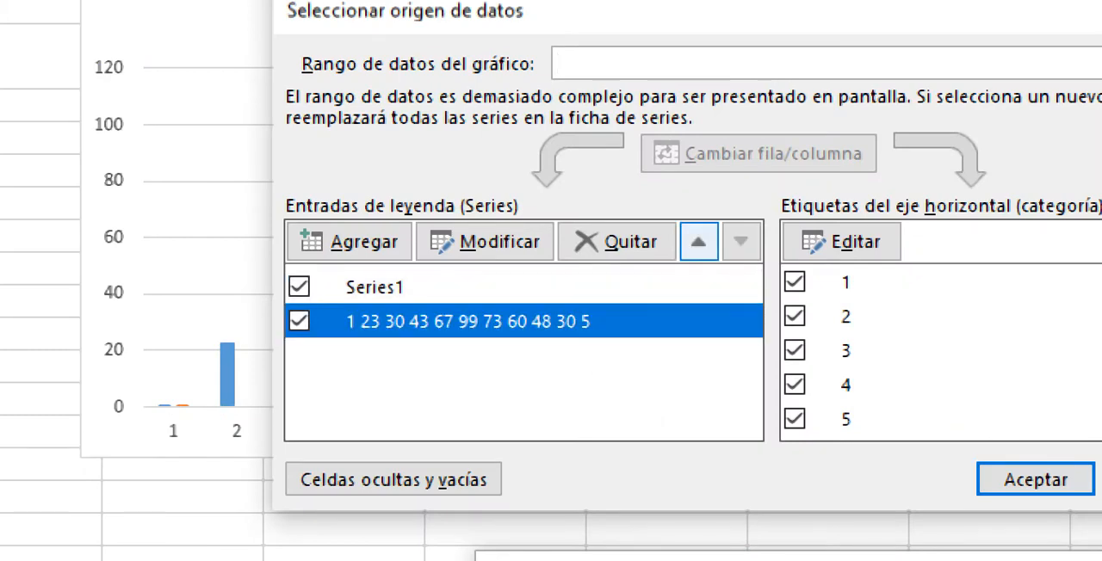
pyautogui.click(698, 242)
pyautogui.click(1036, 480)
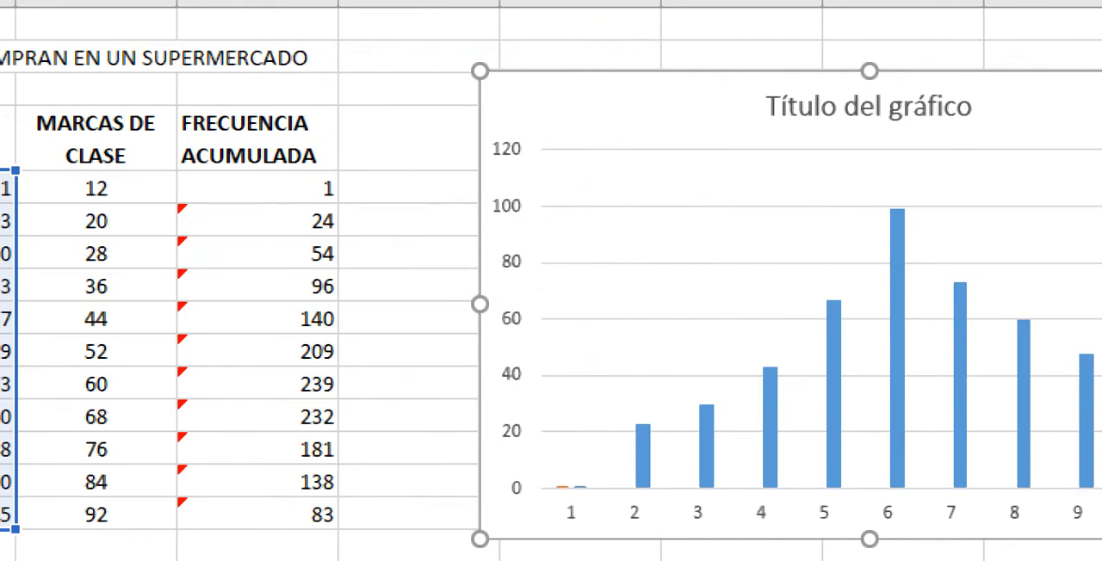
# Step: Start changing the chart type, trying Histograma and switching to the Combinado type
pyautogui.rightClick(767, 263)
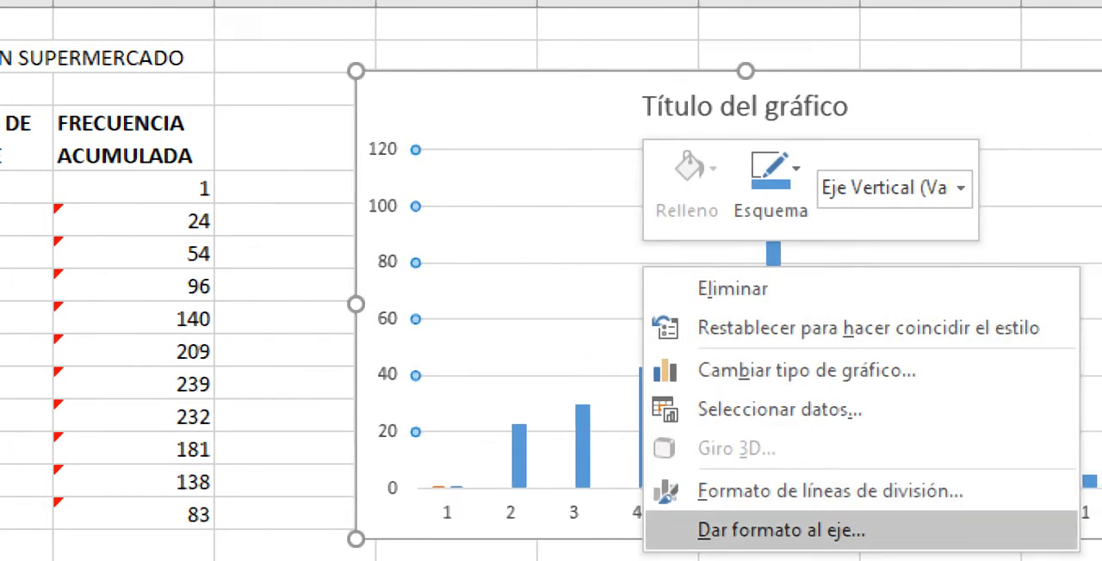
pyautogui.click(805, 370)
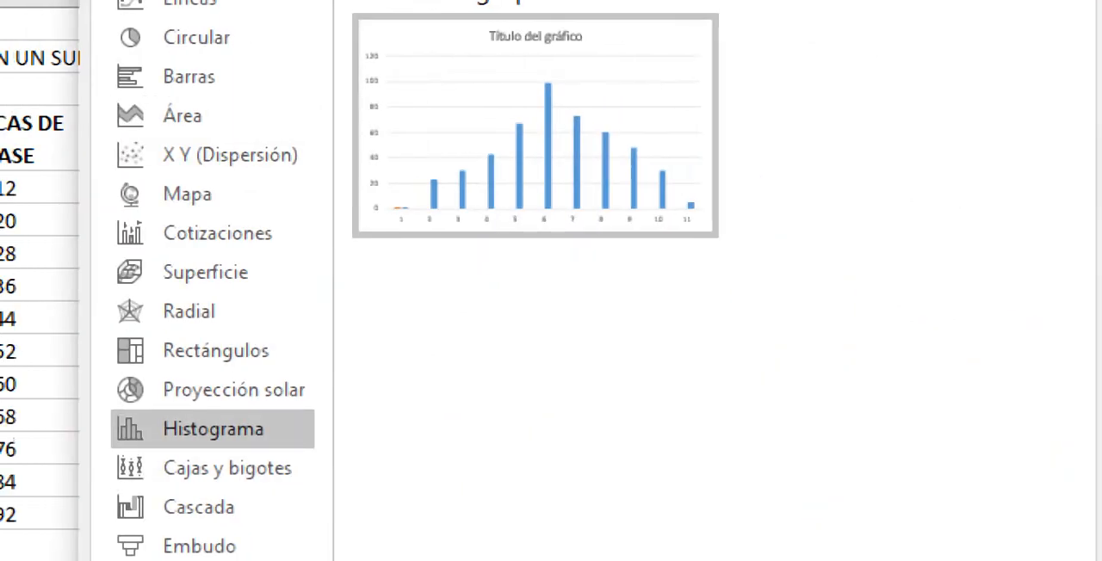
pyautogui.click(213, 429)
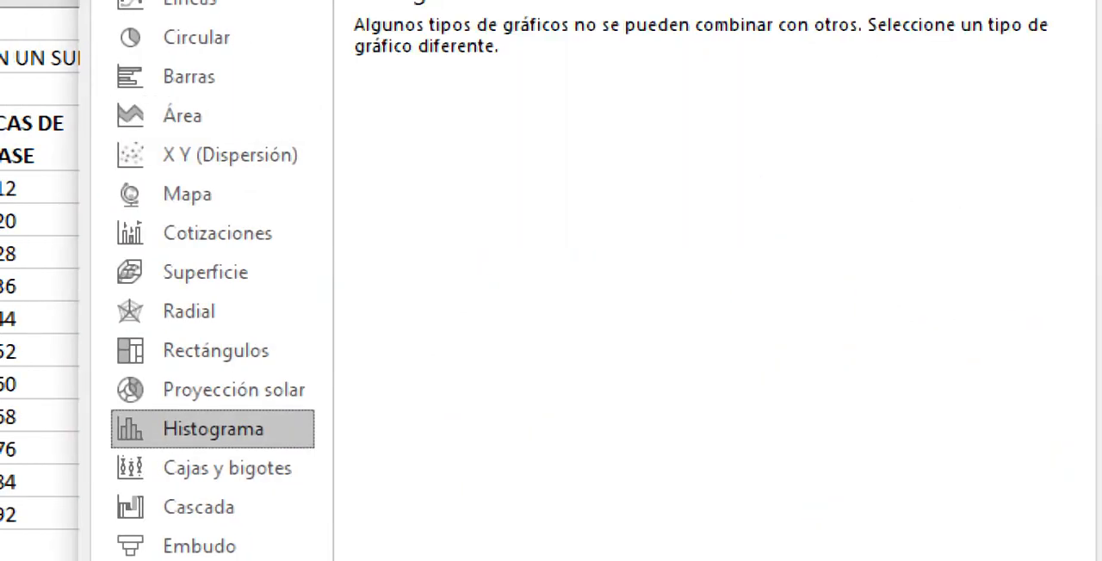
pyautogui.click(213, 511)
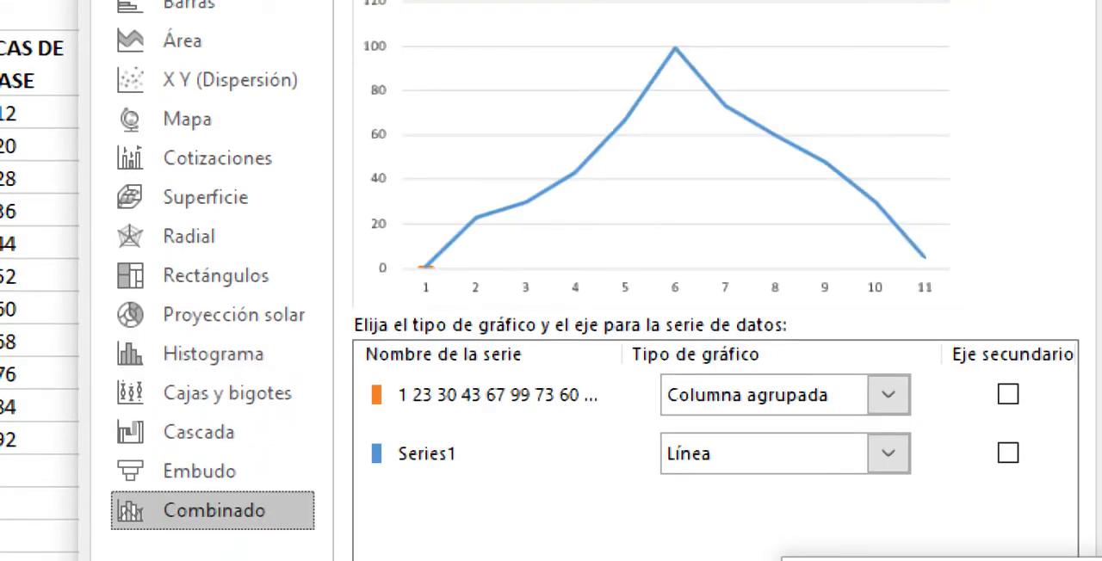
# Step: Try the secondary axis on the clustered-column series and on the Series1 line, alternating it between the two
pyautogui.click(889, 396)
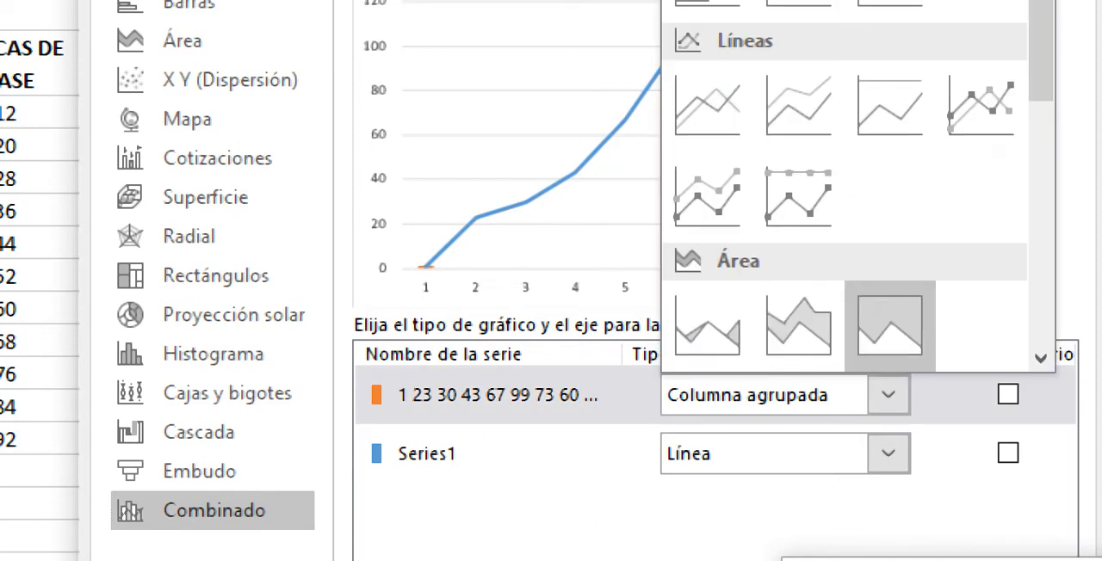
pyautogui.press('Escape')
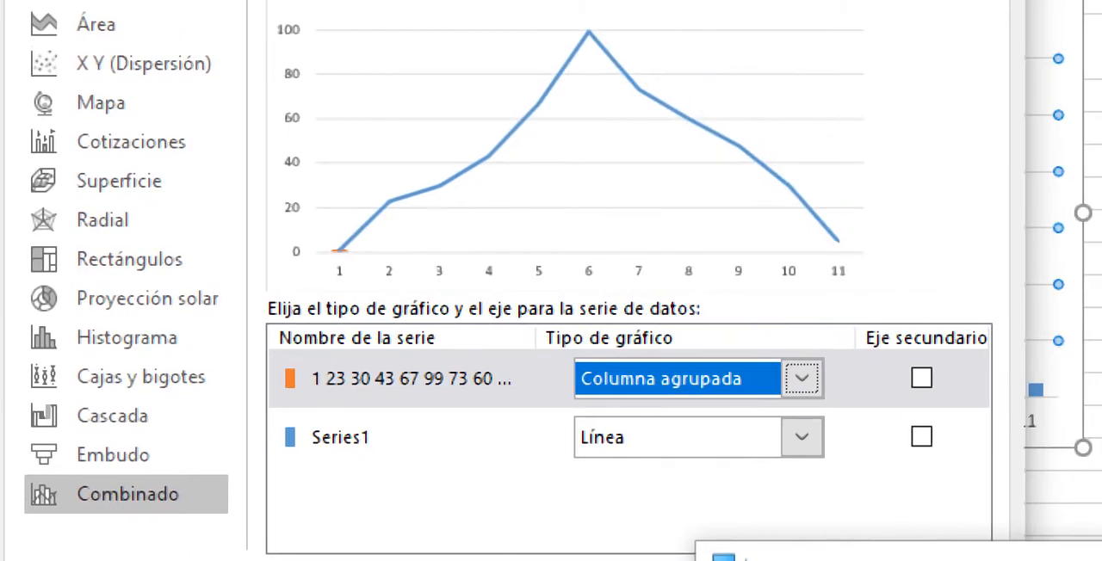
pyautogui.press('Tab')
pyautogui.press('space')
pyautogui.click(921, 436)
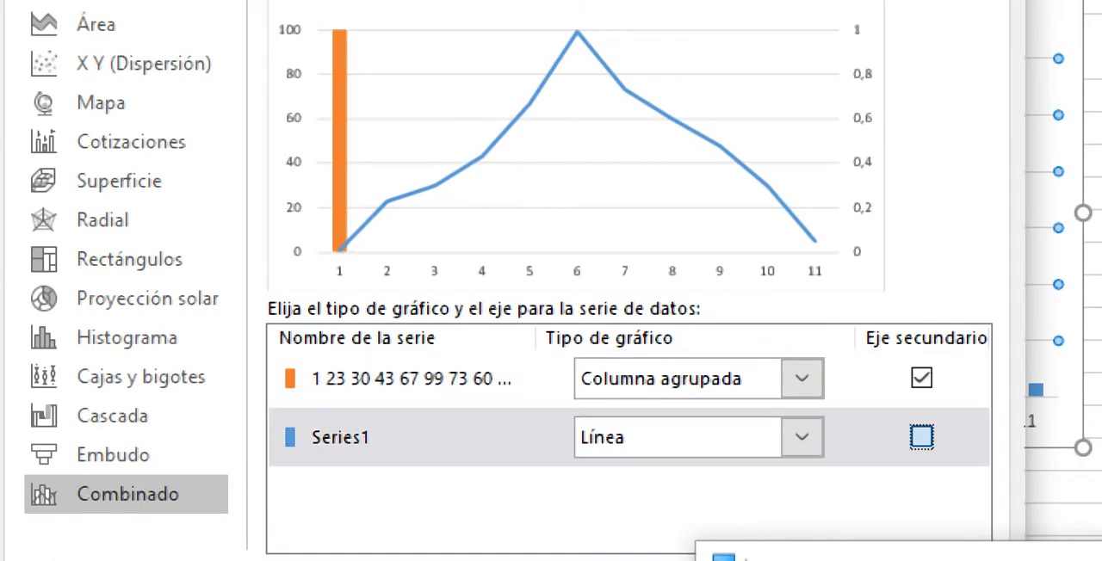
pyautogui.click(922, 378)
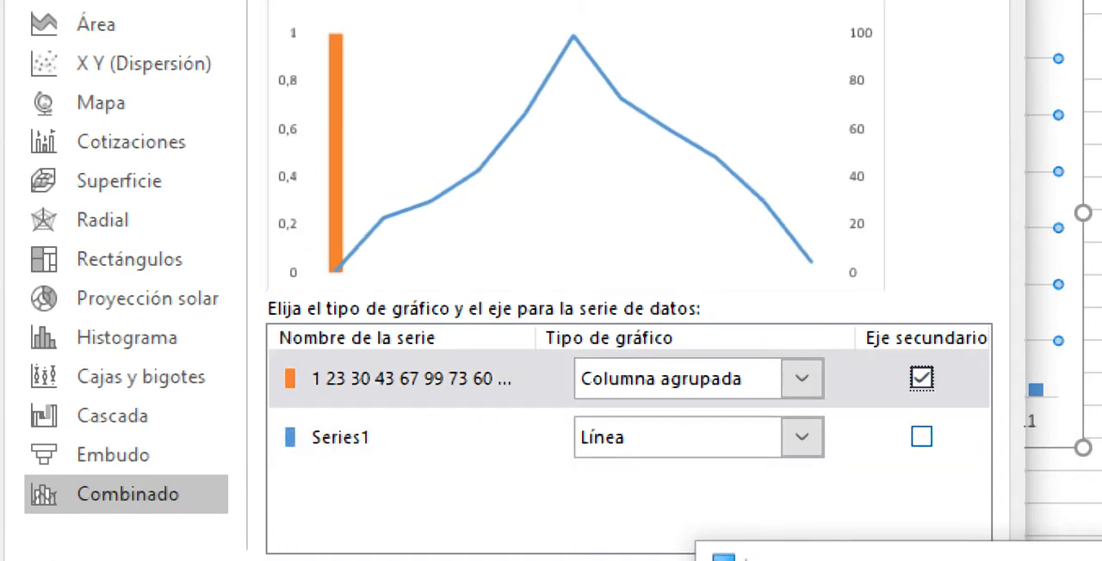
pyautogui.click(921, 378)
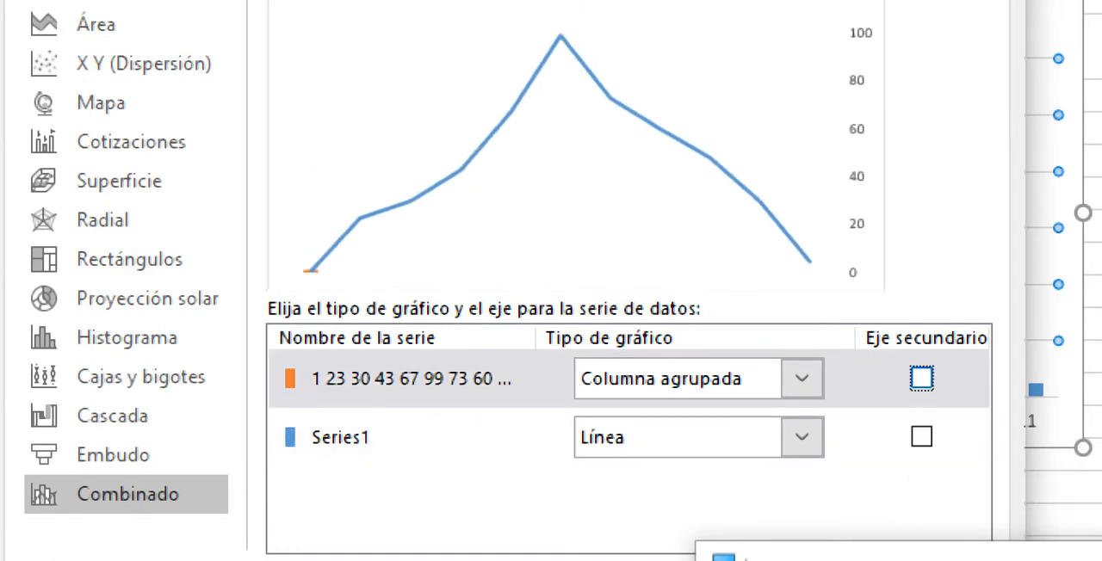
pyautogui.click(921, 378)
pyautogui.click(922, 449)
pyautogui.click(921, 436)
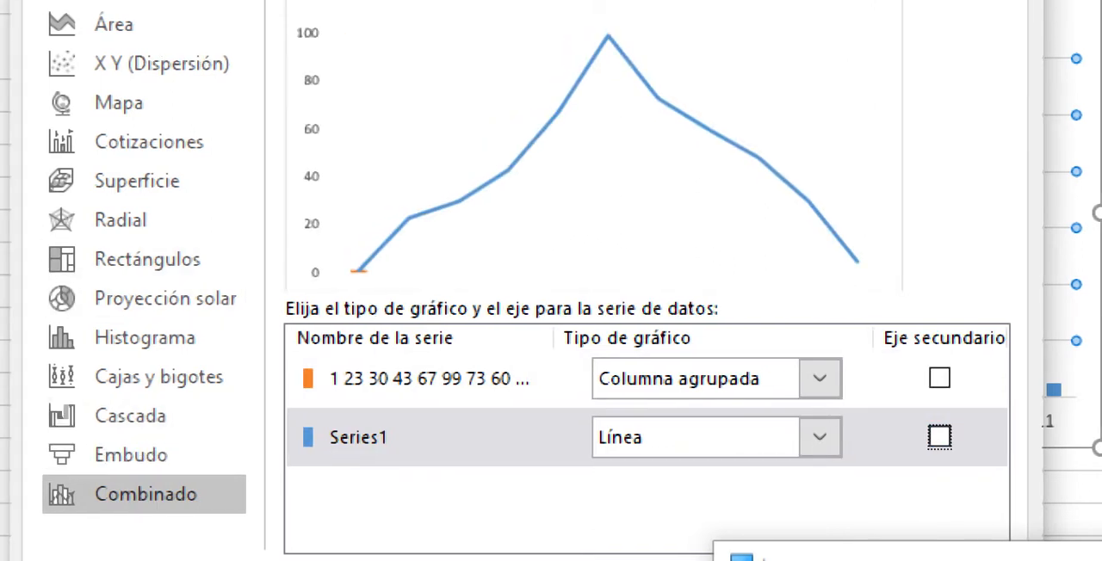
pyautogui.click(939, 378)
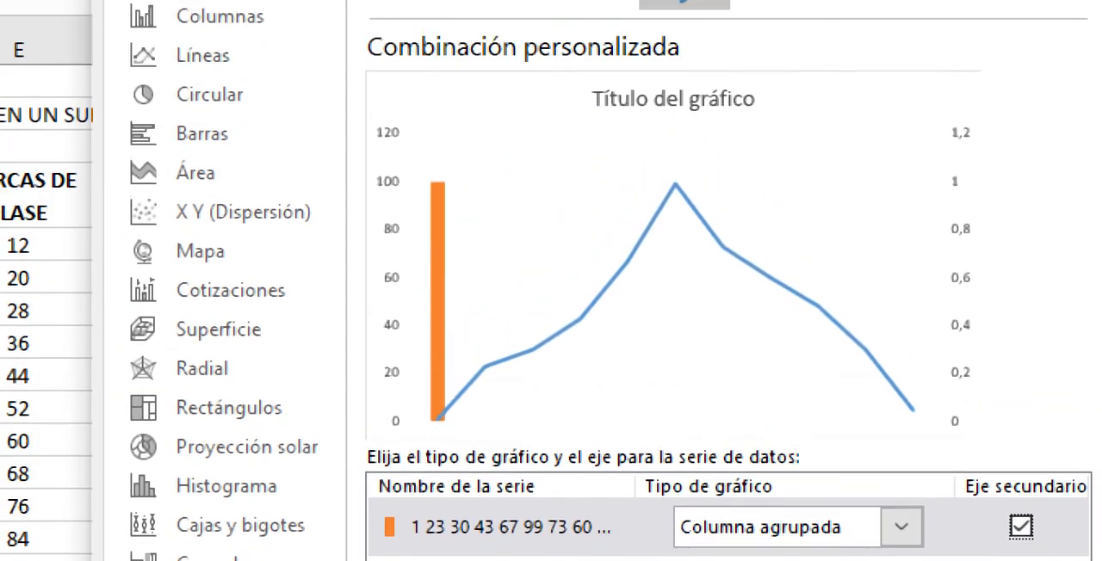
# Step: Preview the combo presets and choose a custom combination based on stacked area with clustered column
pyautogui.click(420, 33)
pyautogui.click(501, 33)
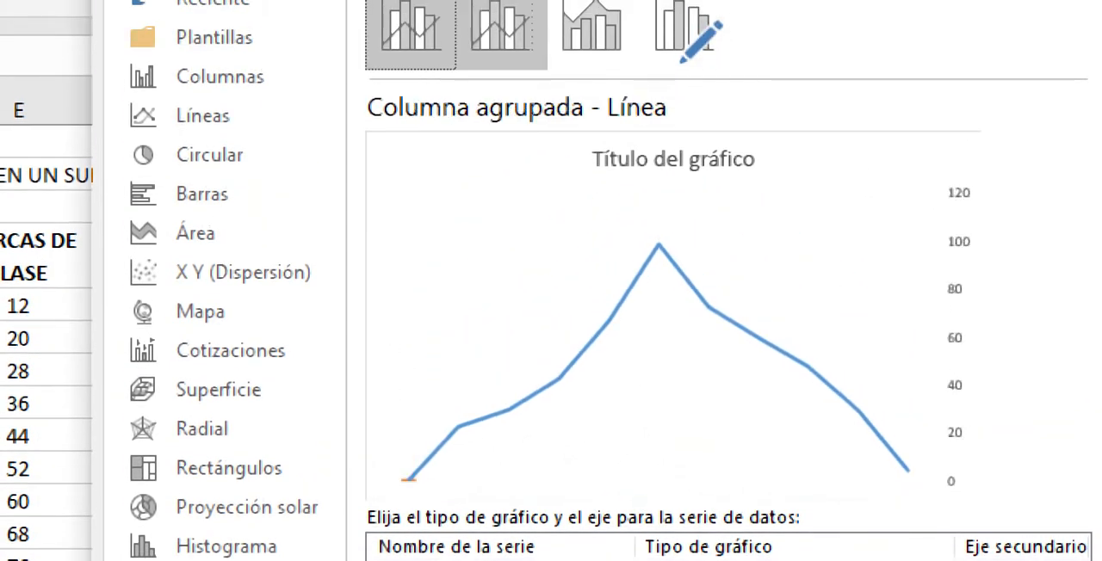
pyautogui.click(591, 33)
pyautogui.click(685, 33)
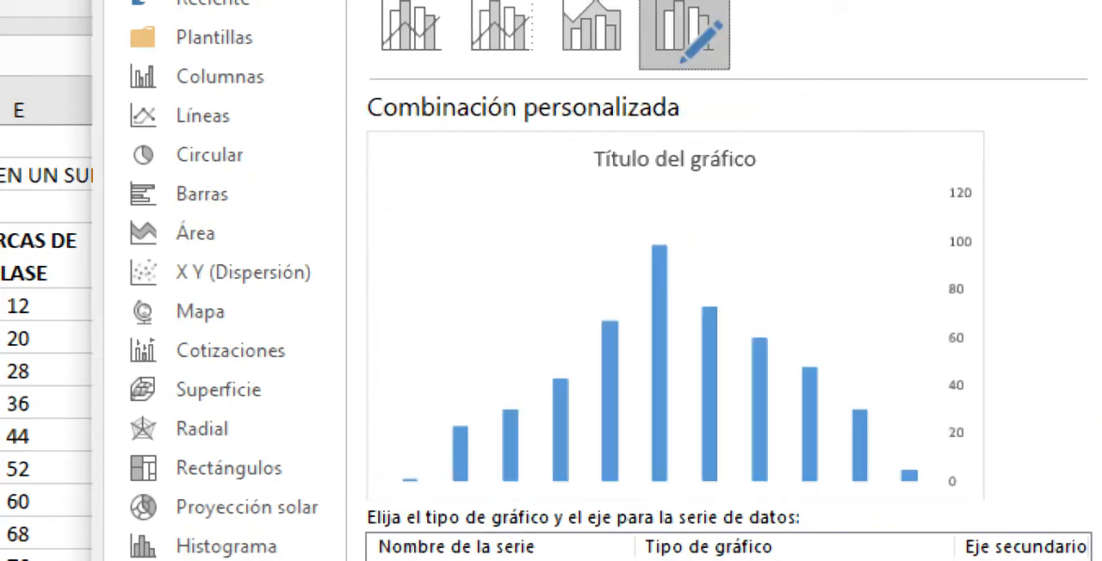
# Step: Set the series listed above Series1 to the Línea type, trying the secondary axis and leaving it off
pyautogui.click(902, 406)
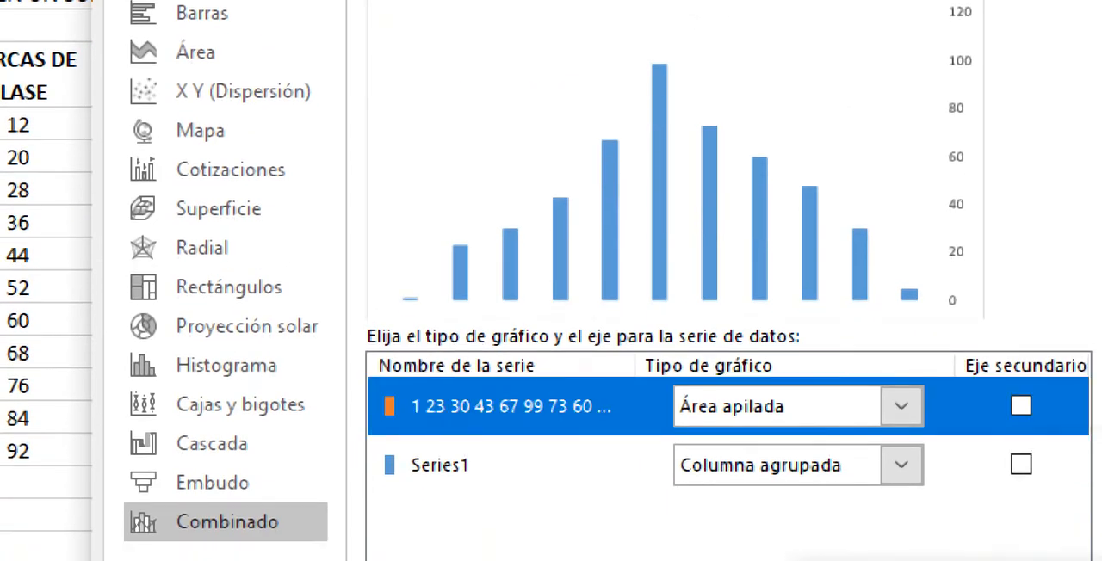
pyautogui.click(901, 406)
pyautogui.click(721, 117)
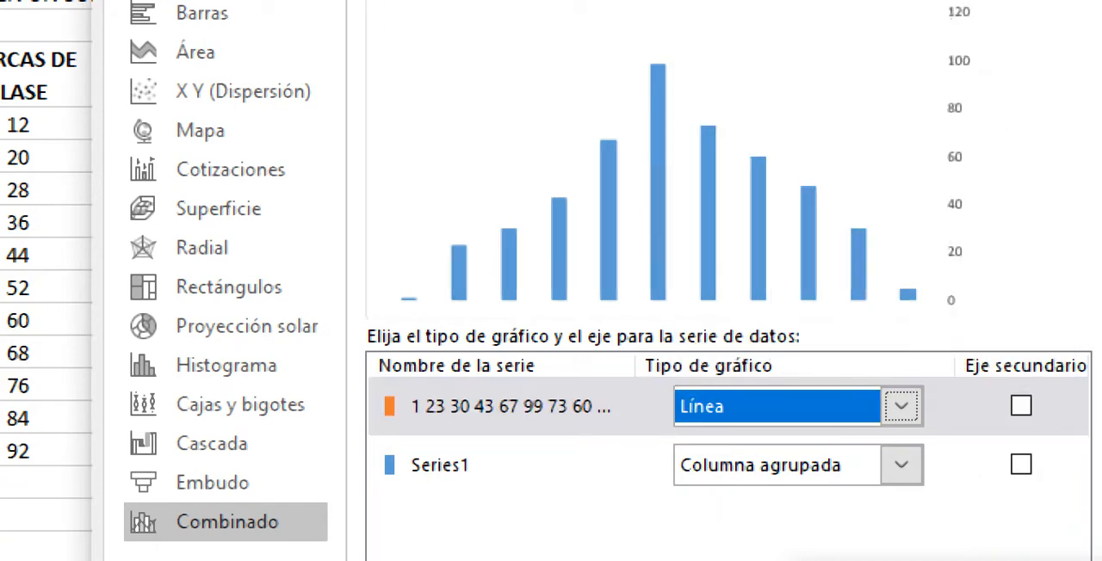
pyautogui.click(1021, 406)
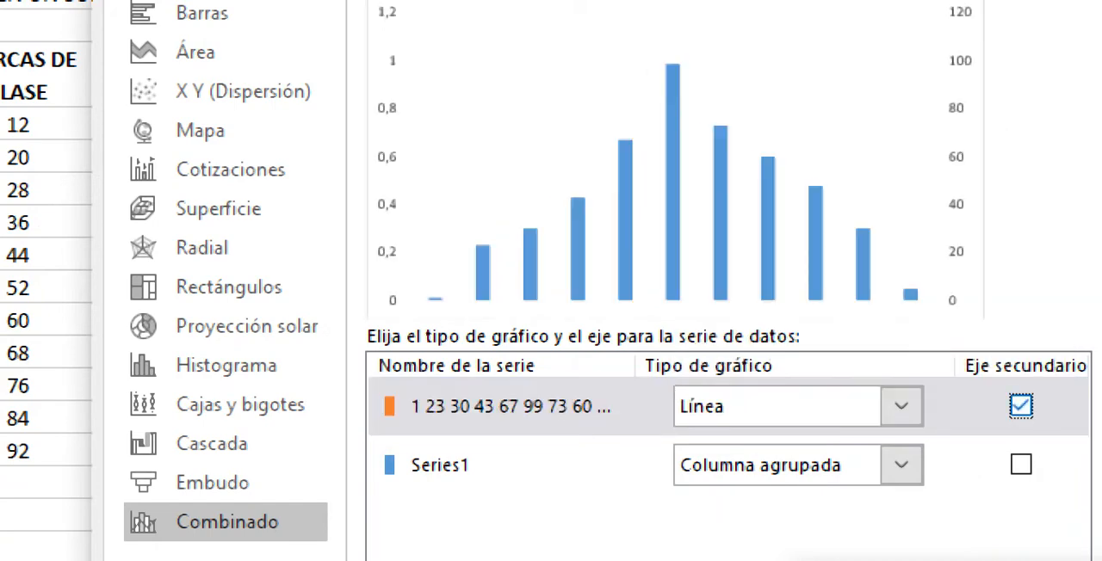
pyautogui.click(1021, 405)
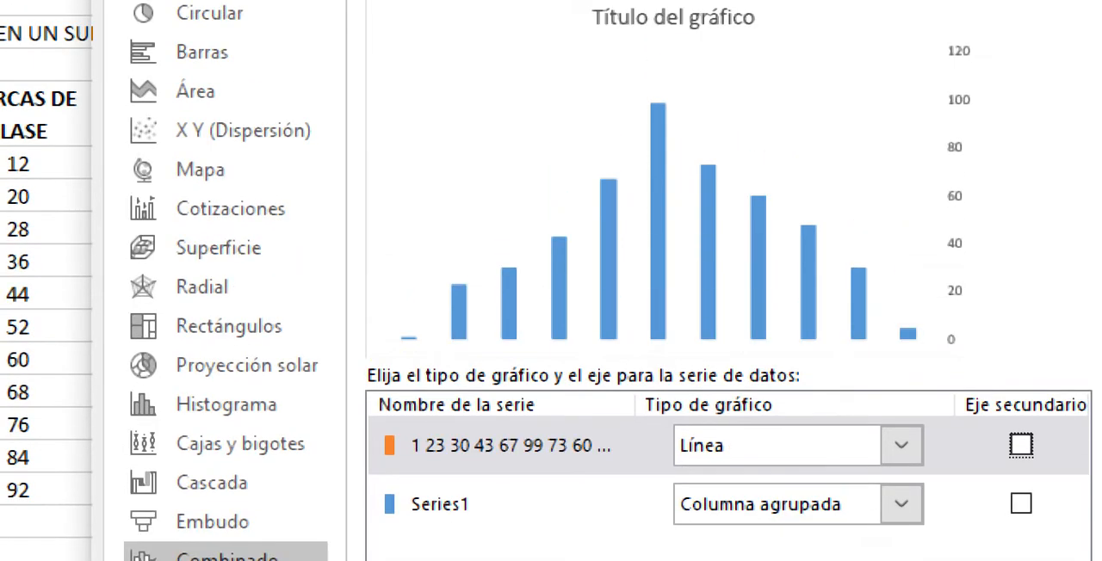
# Step: Set Series1 to Columna agrupada, keep the series above it as Línea, and apply the combined chart type
pyautogui.click(440, 489)
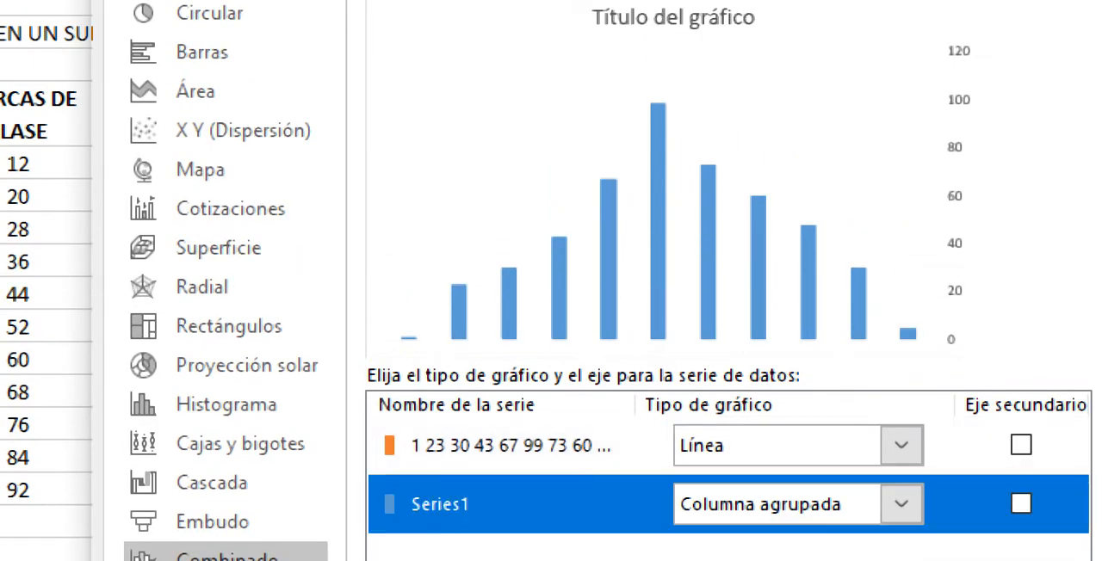
pyautogui.click(902, 504)
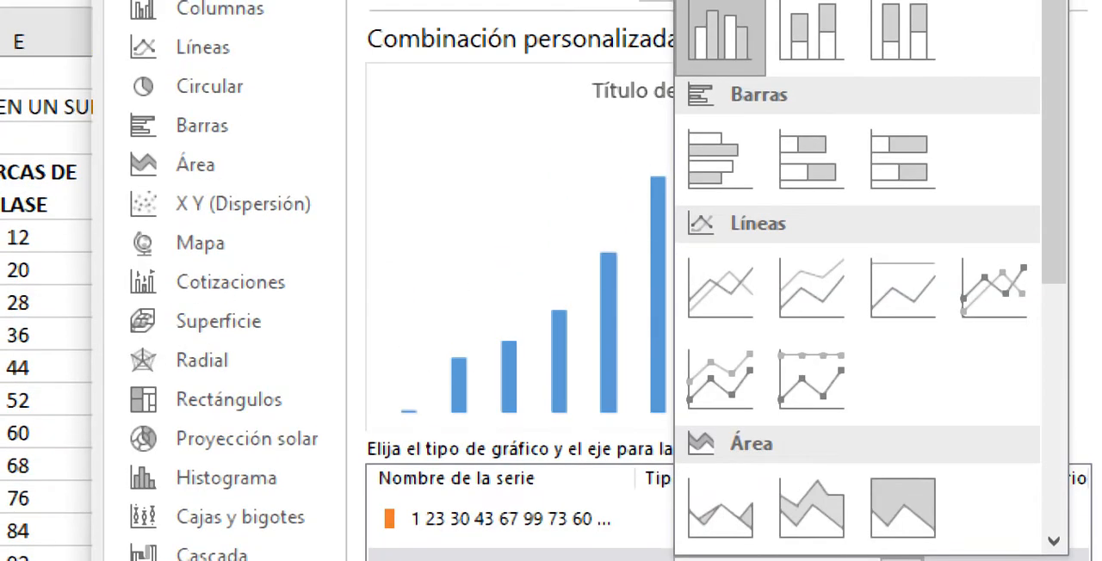
pyautogui.click(721, 29)
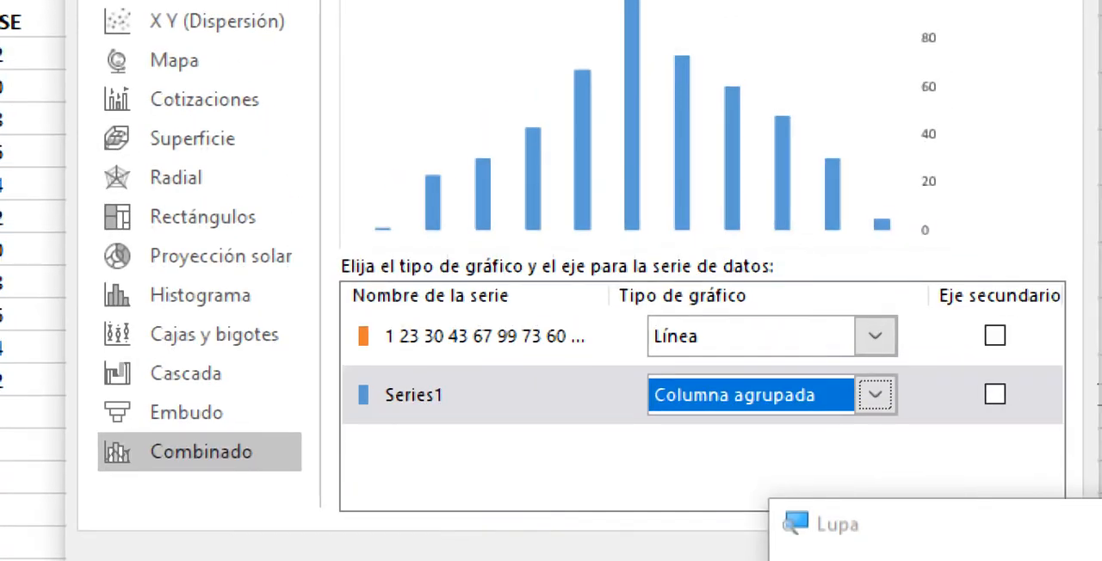
pyautogui.click(510, 277)
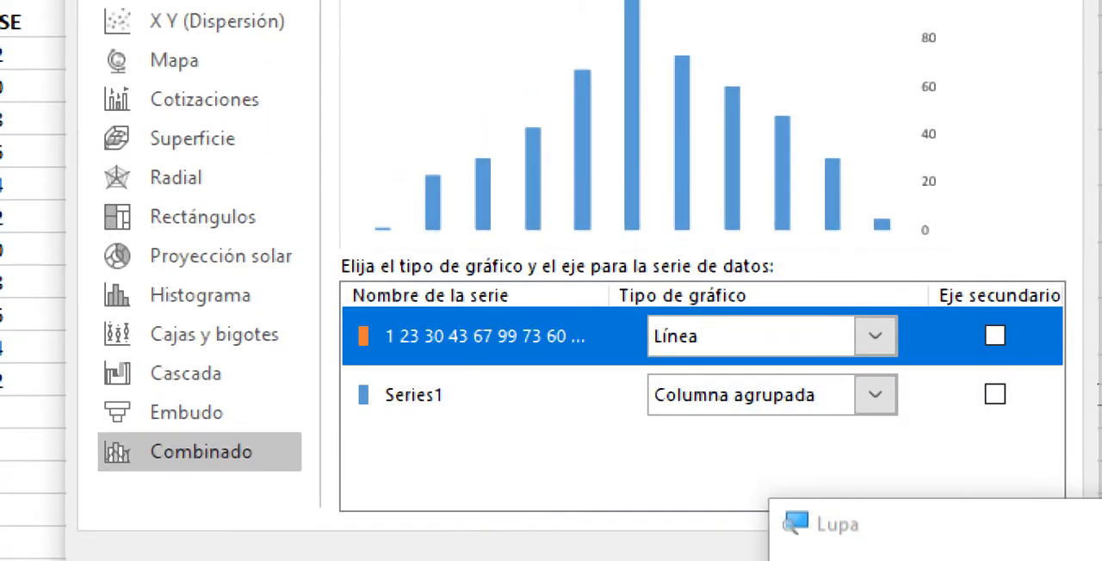
pyautogui.moveTo(900, 495); pyautogui.dragTo(889, 560)
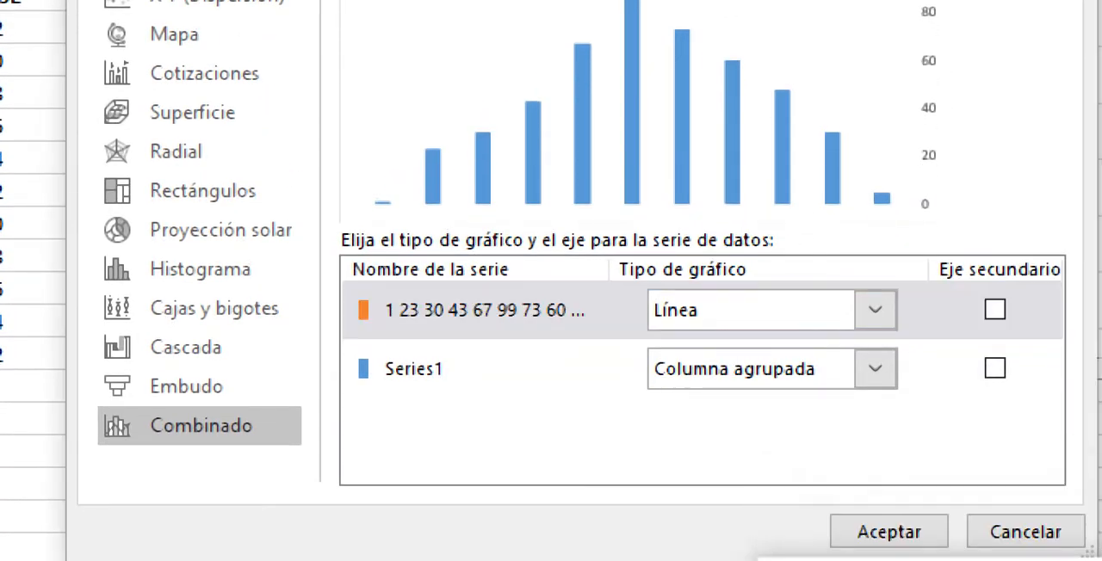
pyautogui.click(888, 532)
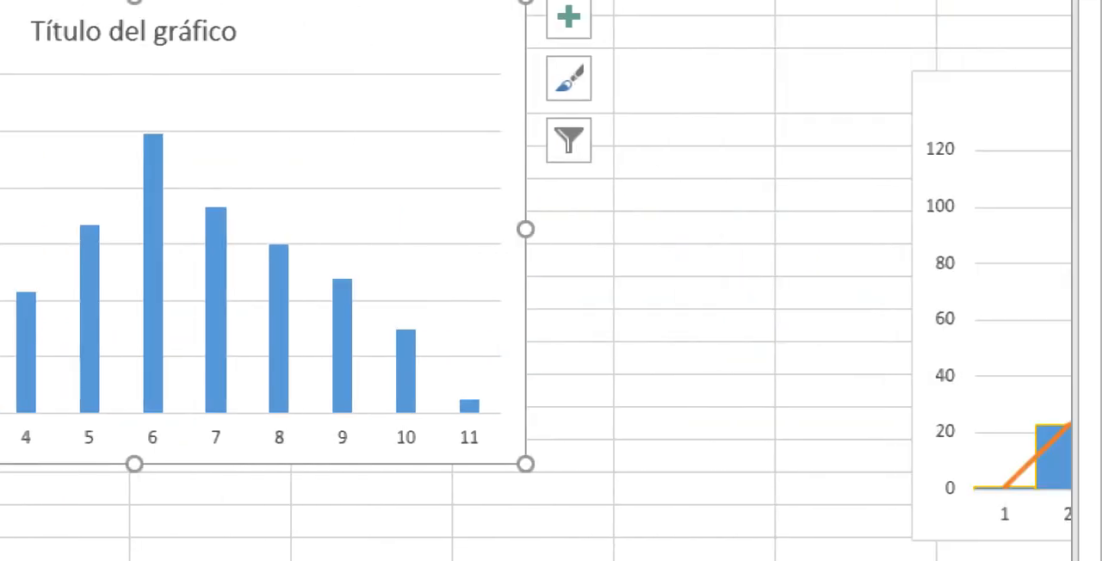
# Step: Move the COMPRA DE GALLETAS chart beside the new chart and review its data source entries Series1 and TENDENCIA
pyautogui.moveTo(990, 93); pyautogui.dragTo(159, 68)
pyautogui.moveTo(431, 111); pyautogui.dragTo(454, 121)
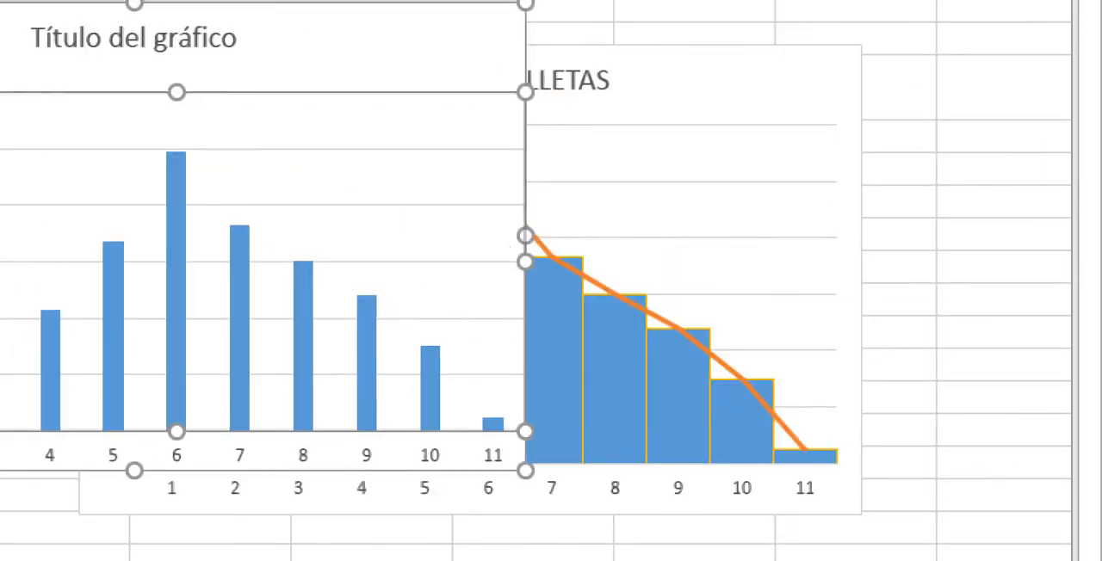
pyautogui.rightClick(734, 86)
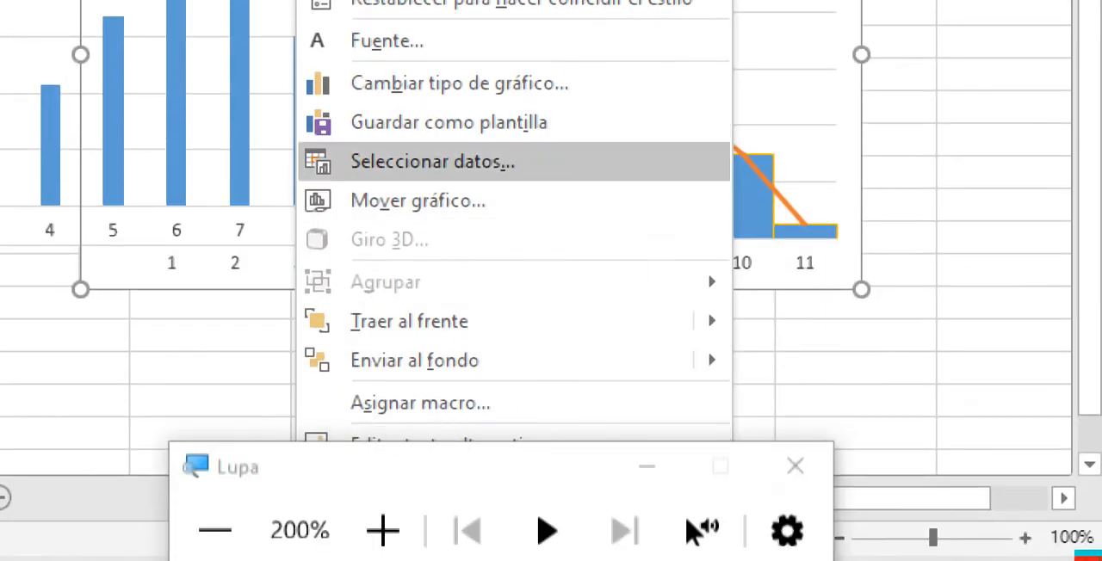
pyautogui.click(431, 161)
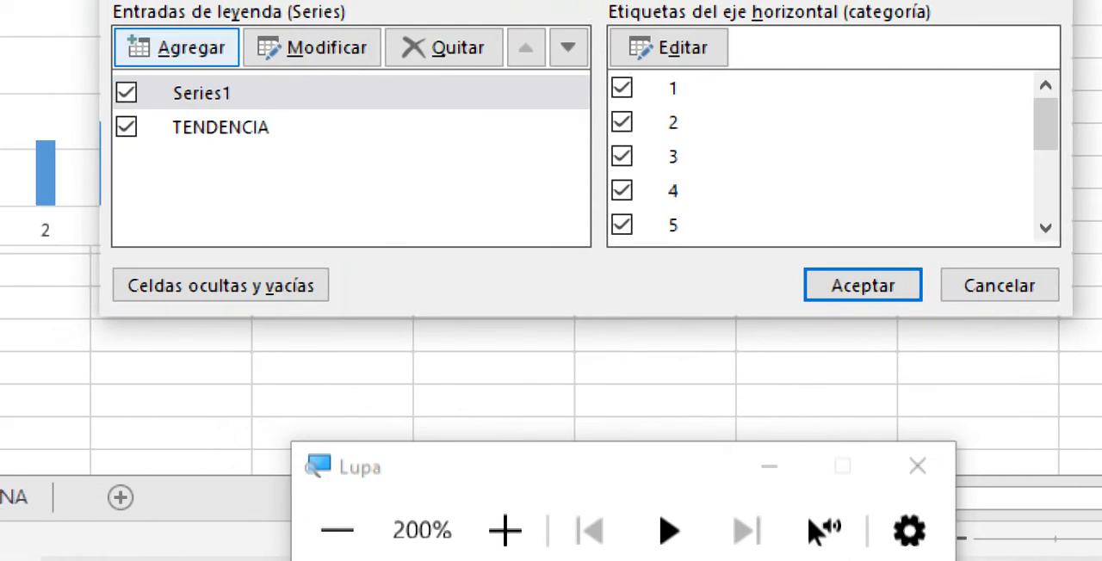
pyautogui.click(201, 93)
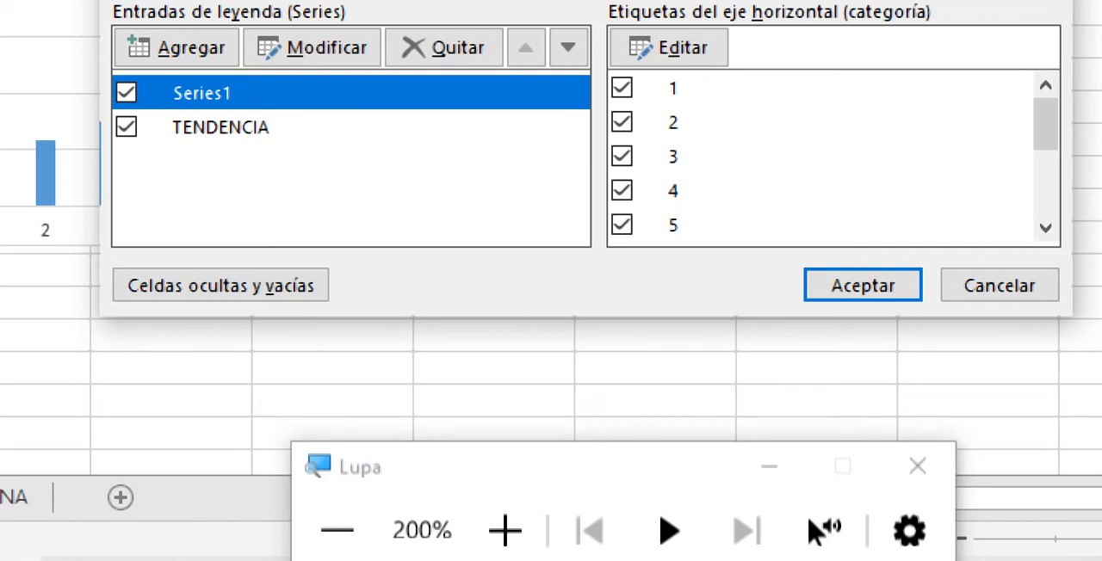
pyautogui.click(1000, 285)
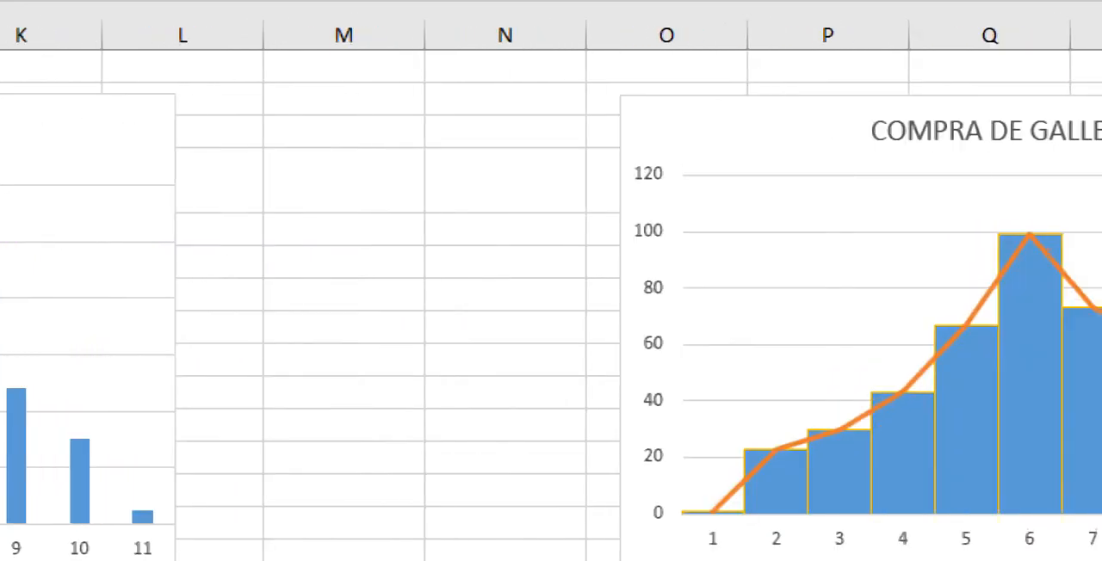
pyautogui.moveTo(1068, 138); pyautogui.dragTo(1060, 137)
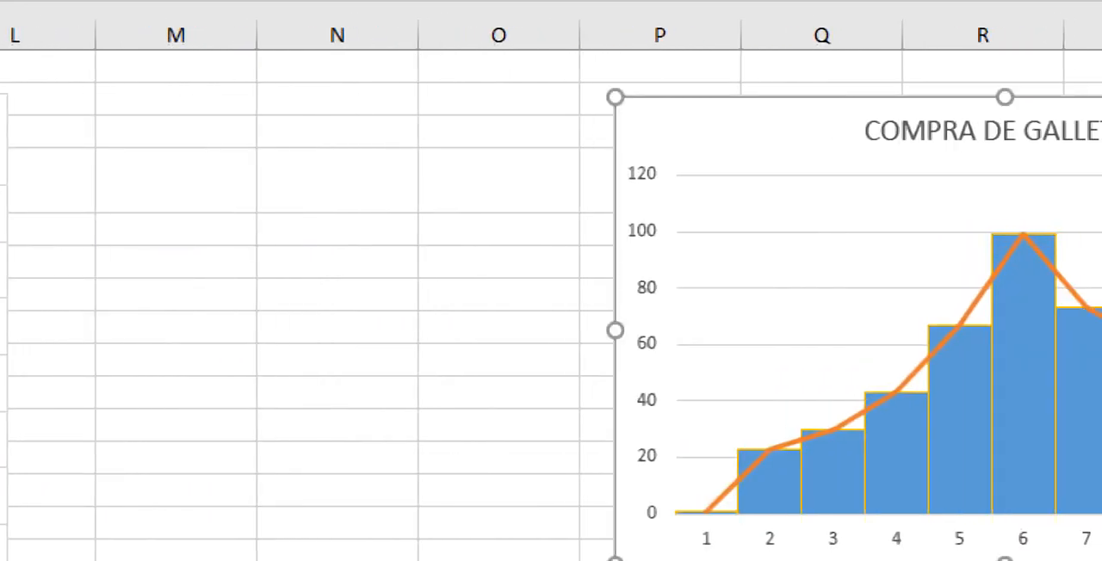
pyautogui.moveTo(732, 129); pyautogui.dragTo(282, 119)
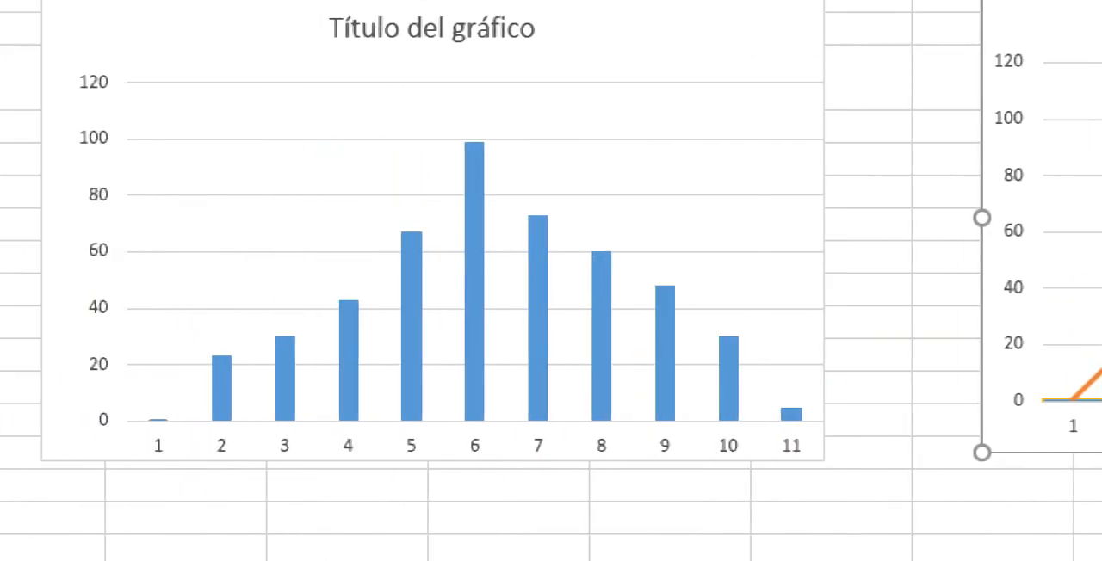
# Step: Open the new chart's plot area formatting and check the Series1 entry in its data source
pyautogui.rightClick(362, 227)
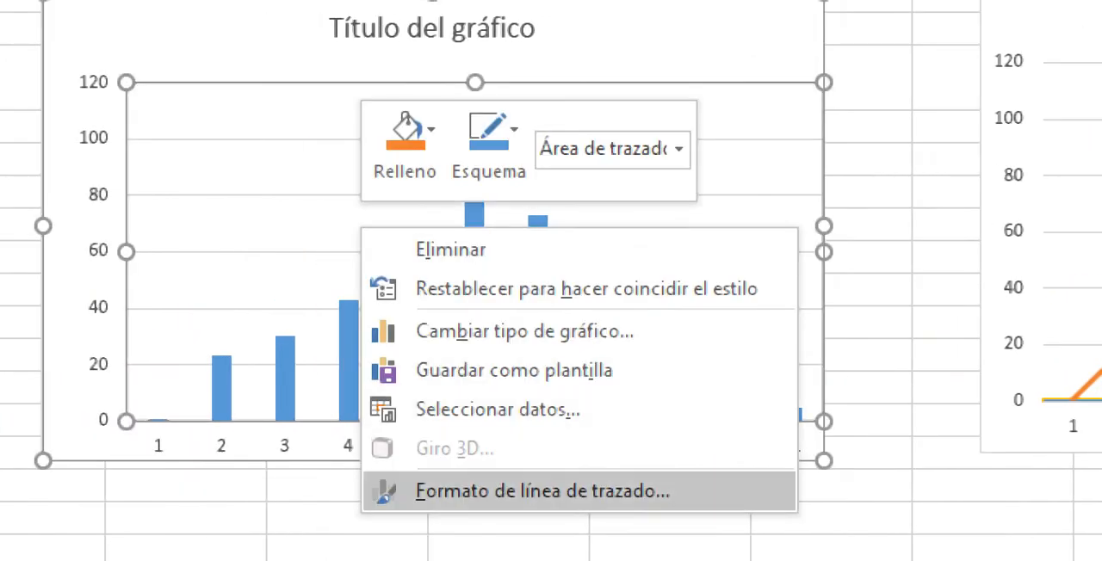
pyautogui.click(543, 492)
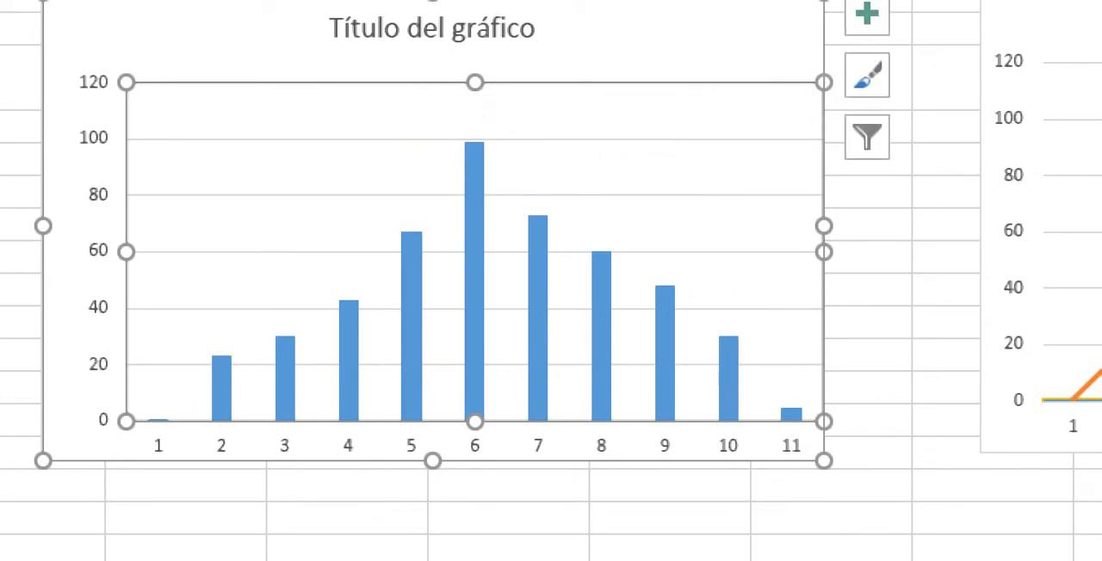
pyautogui.rightClick(351, 195)
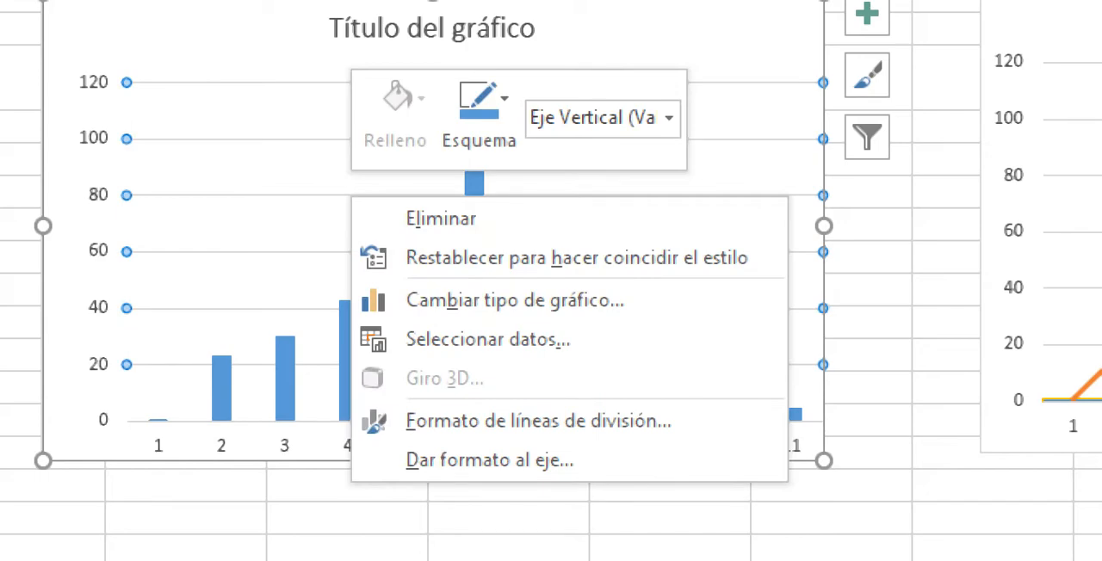
pyautogui.click(489, 339)
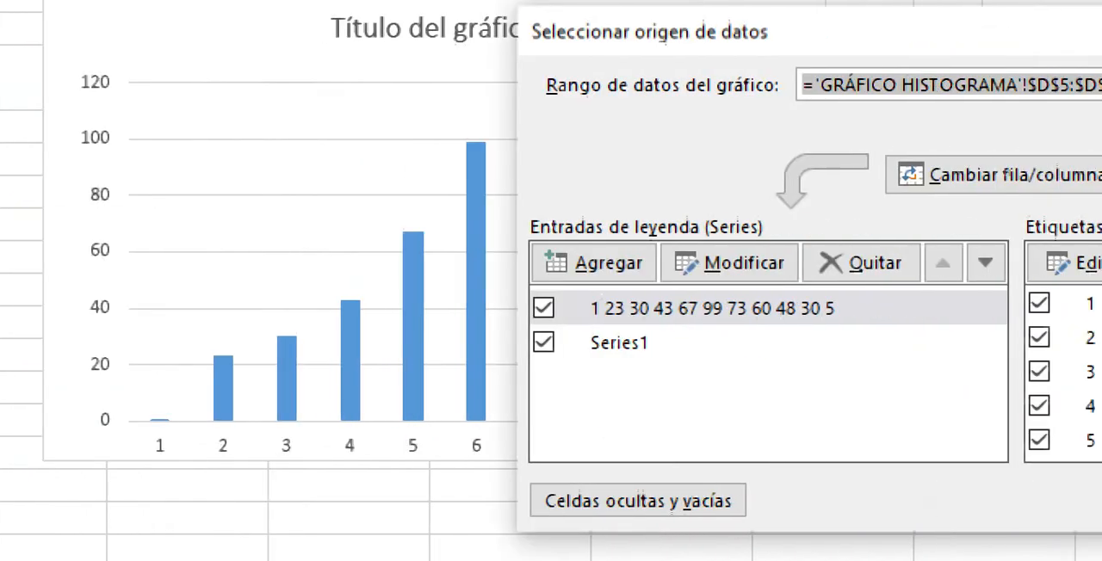
pyautogui.click(562, 342)
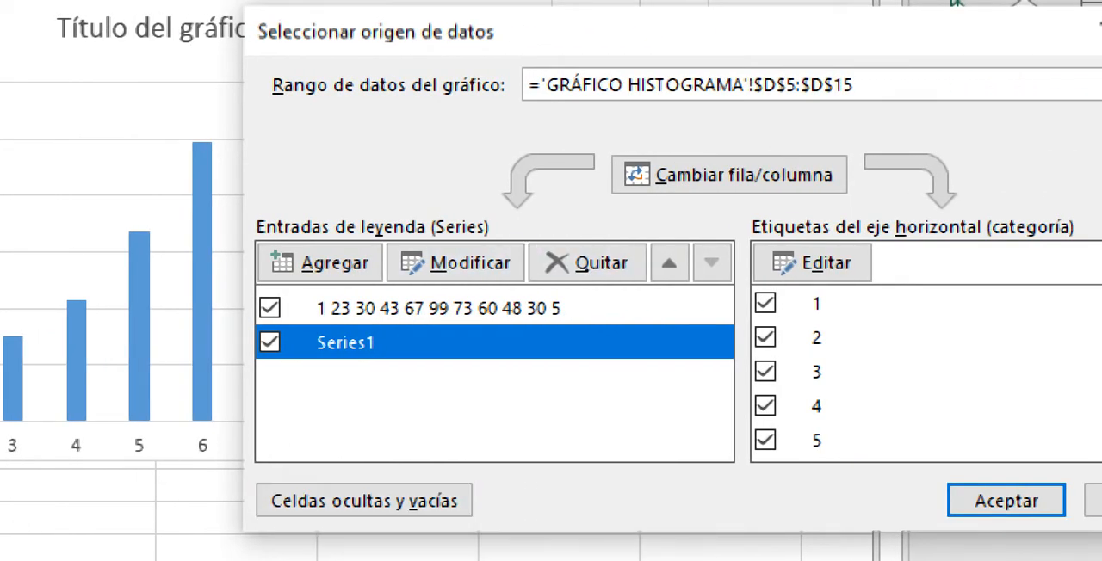
pyautogui.press('Return')
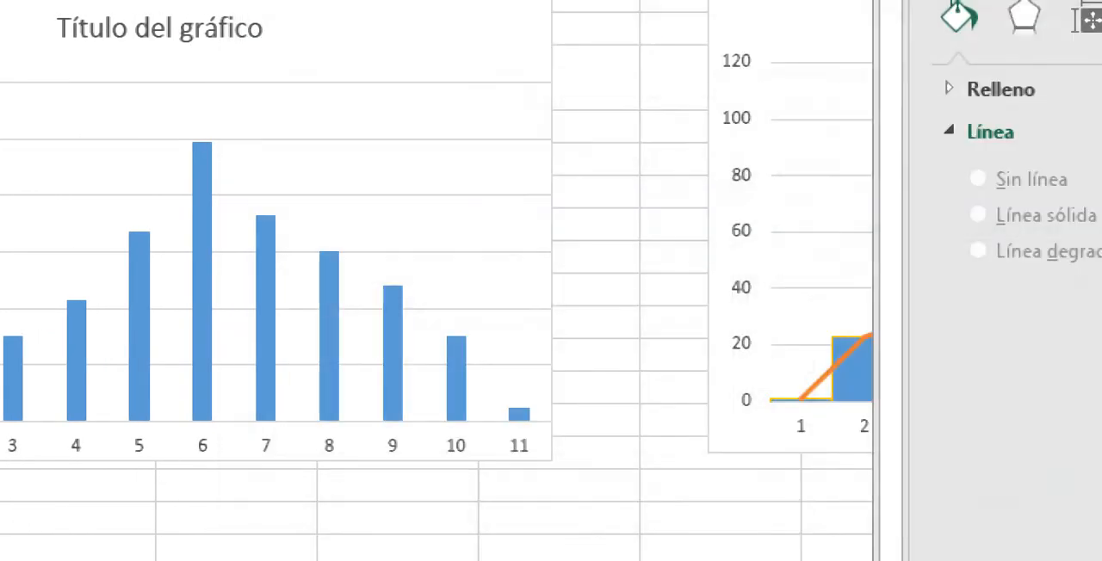
# Step: Open the column series formatting and plot the series on the secondary axis
pyautogui.rightClick(241, 274)
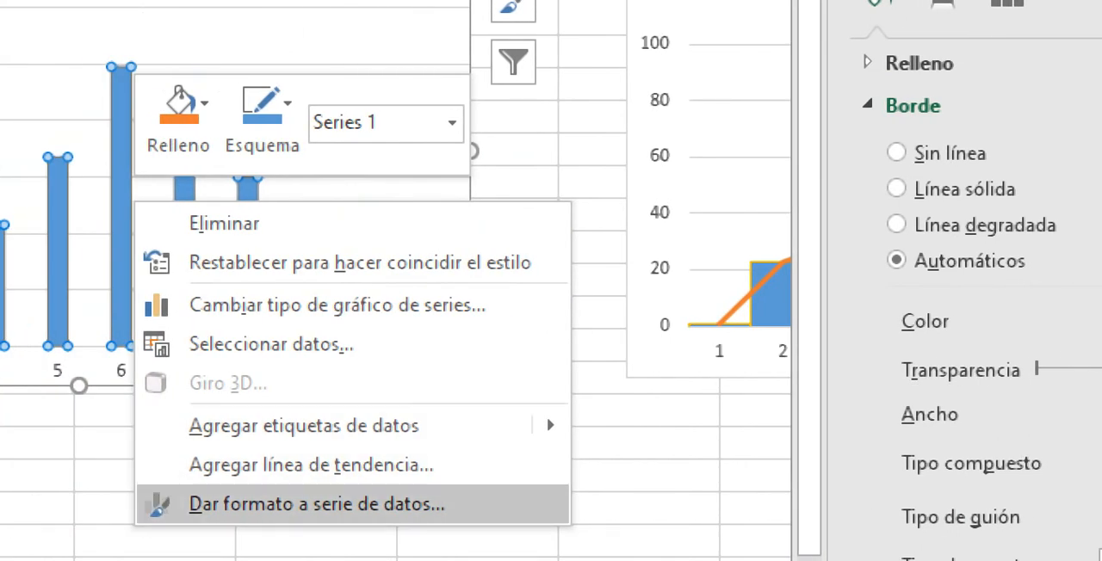
pyautogui.click(317, 503)
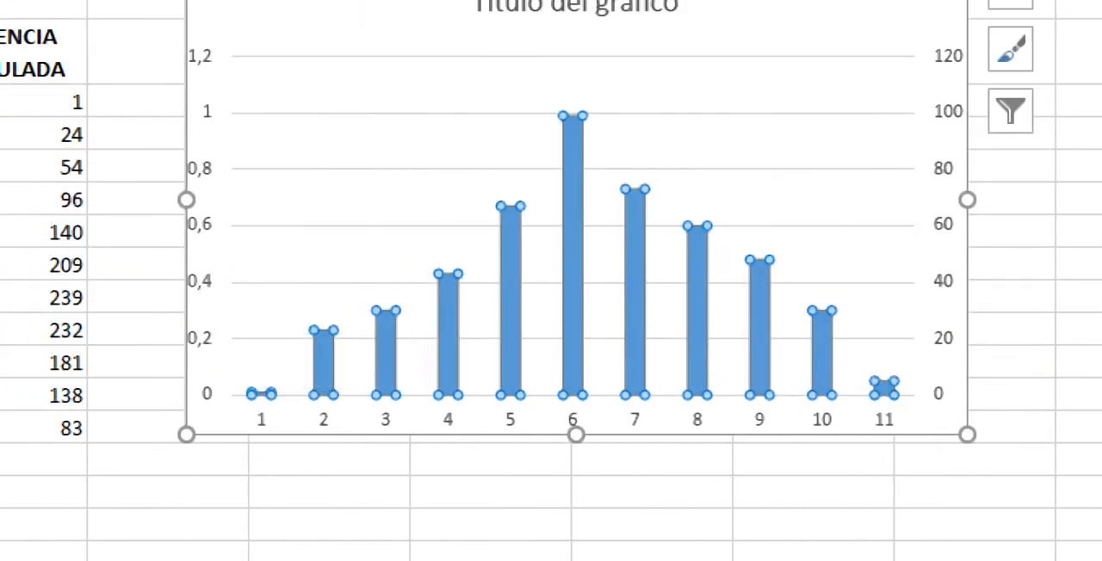
# Step: Compare the two series entries in the new chart's data source and inspect the name and values of the one above Series1
pyautogui.rightClick(439, 307)
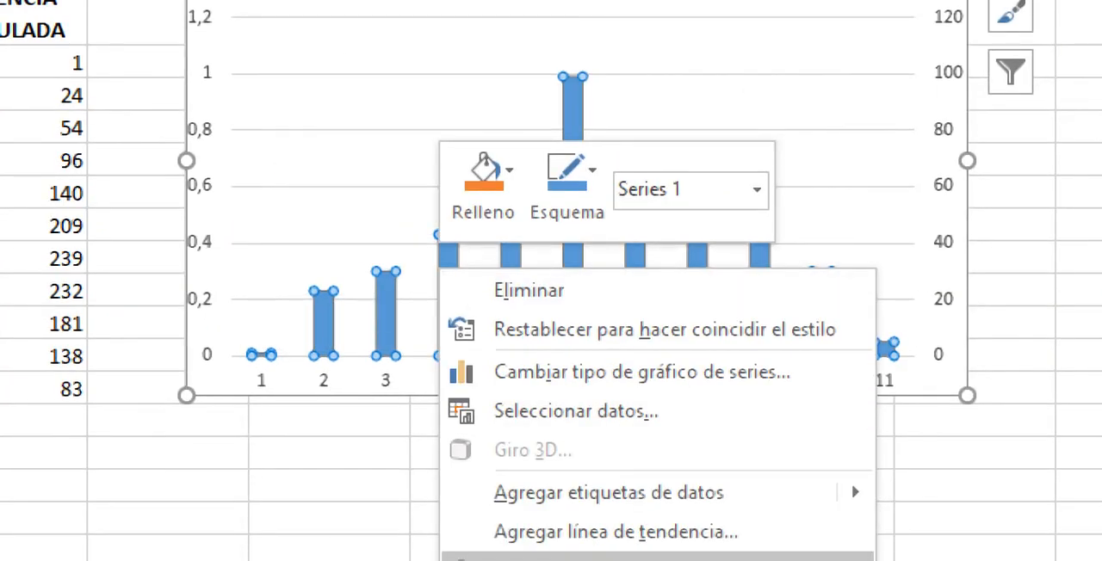
pyautogui.click(576, 411)
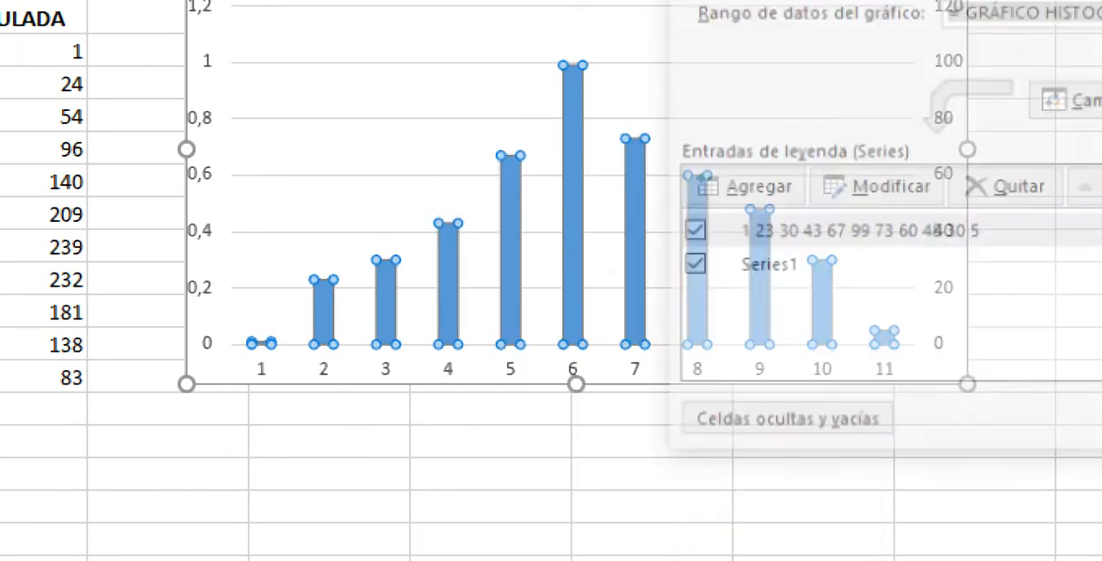
pyautogui.click(761, 266)
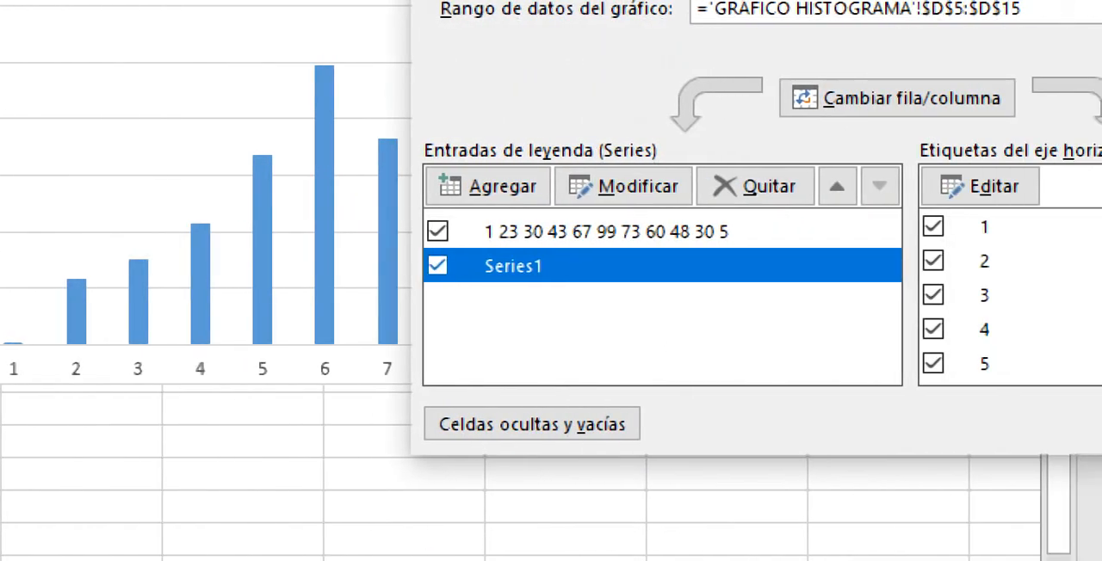
pyautogui.click(606, 232)
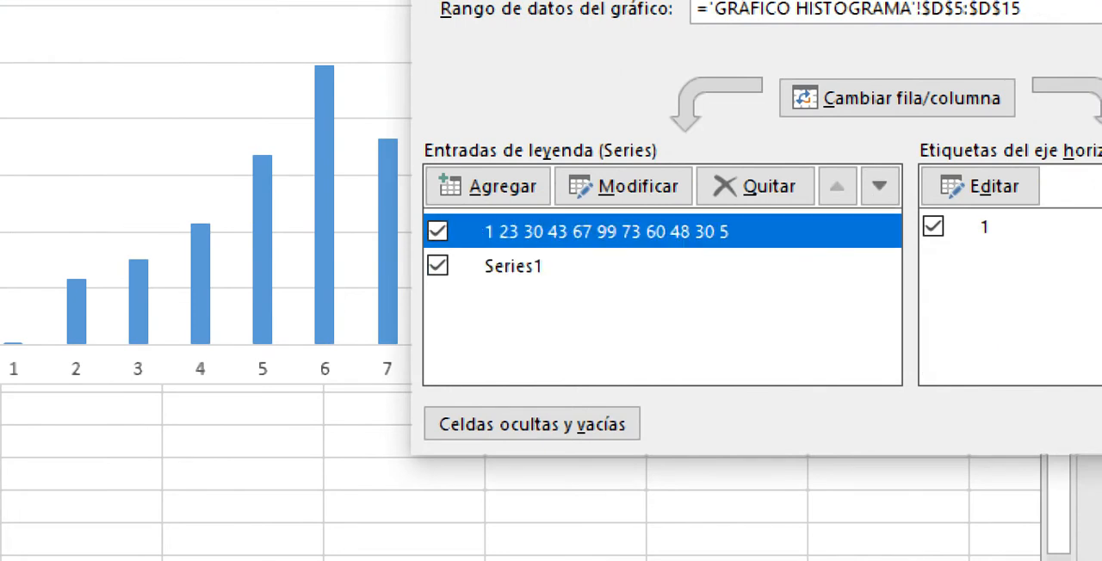
pyautogui.click(606, 266)
pyautogui.click(606, 232)
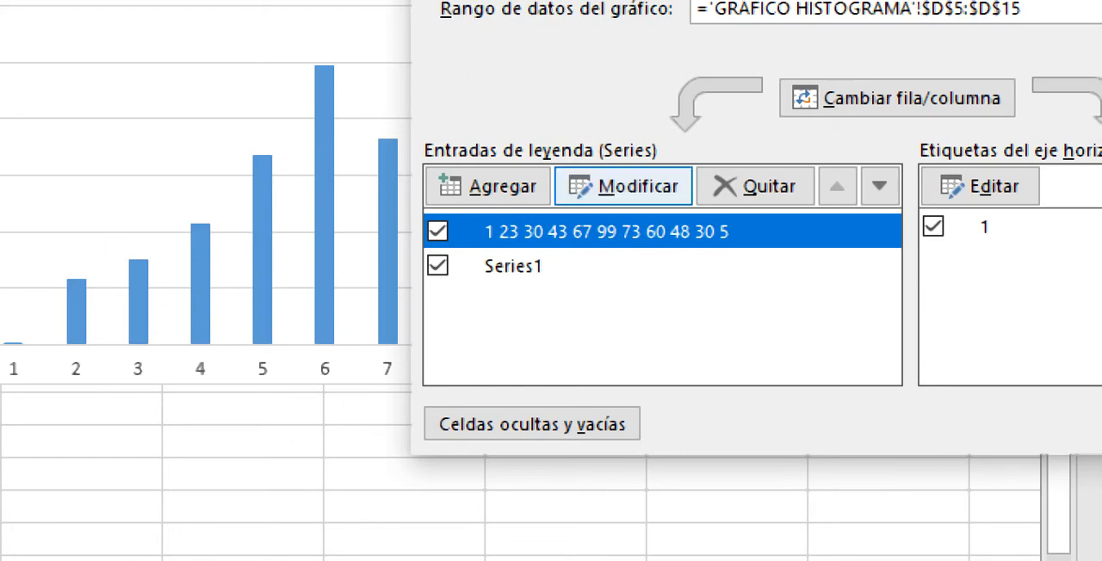
pyautogui.click(624, 186)
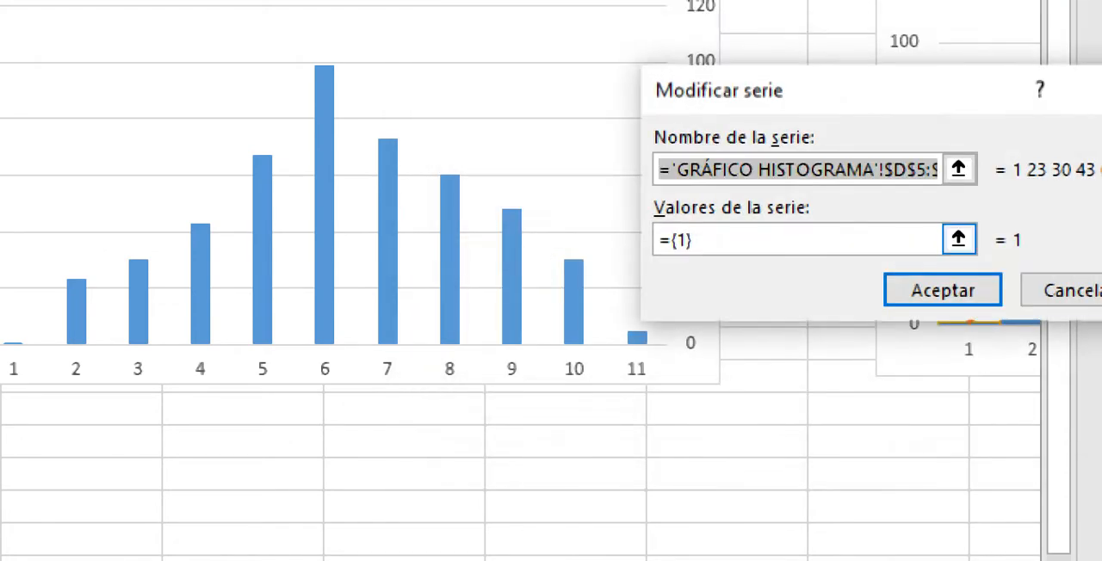
pyautogui.click(944, 291)
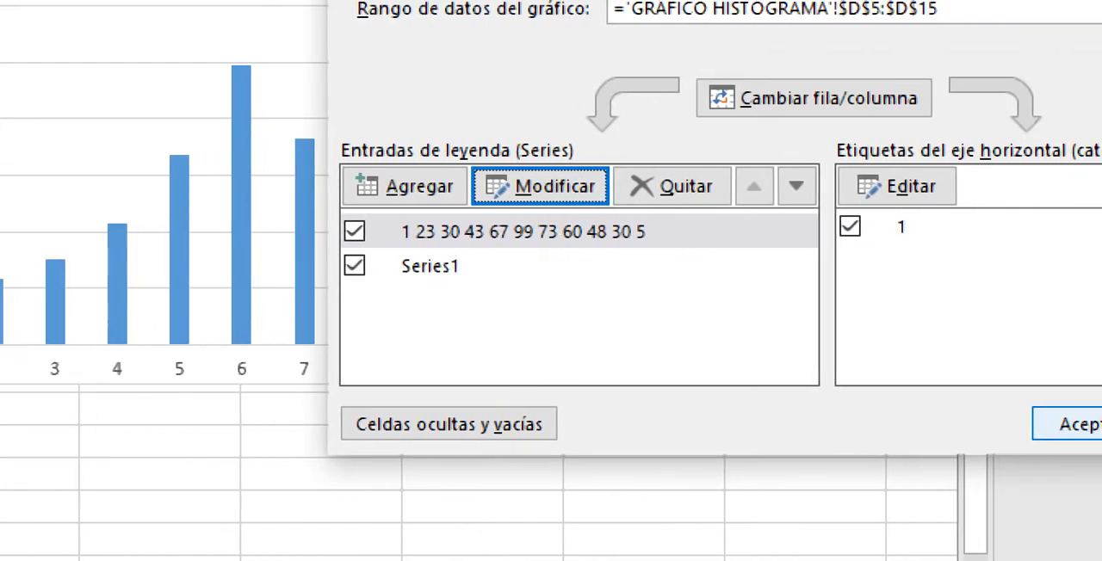
pyautogui.click(1077, 423)
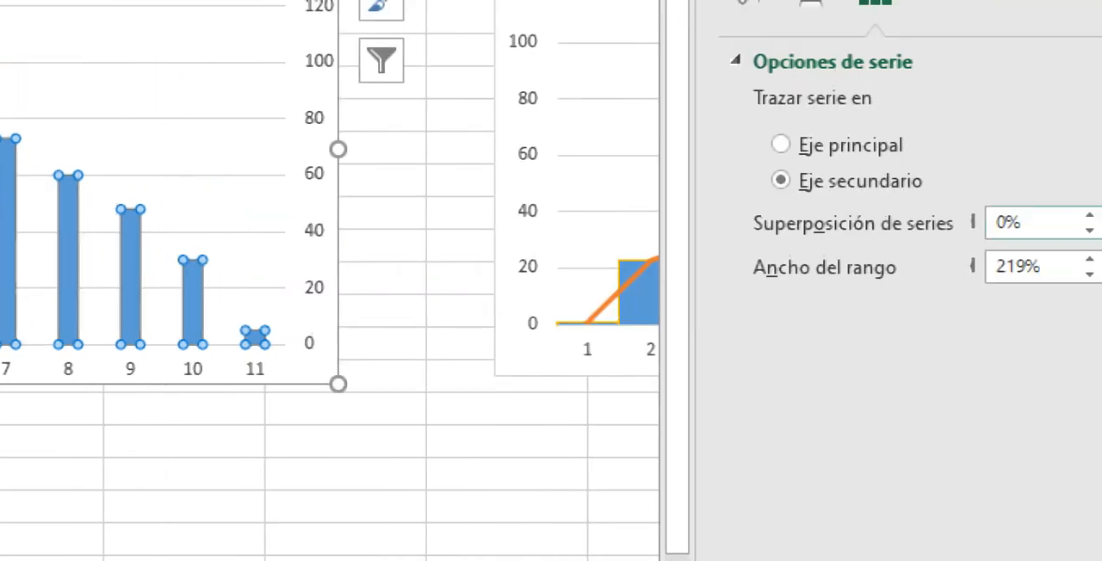
# Step: Look through the column series' fill and border settings, effects and series options
pyautogui.click(720, 64)
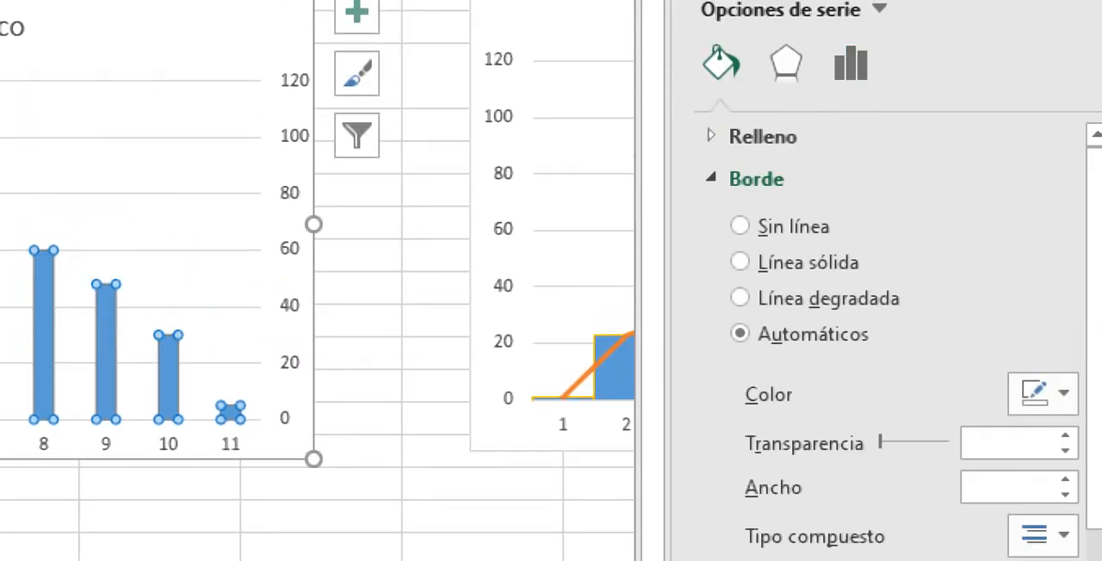
pyautogui.click(785, 64)
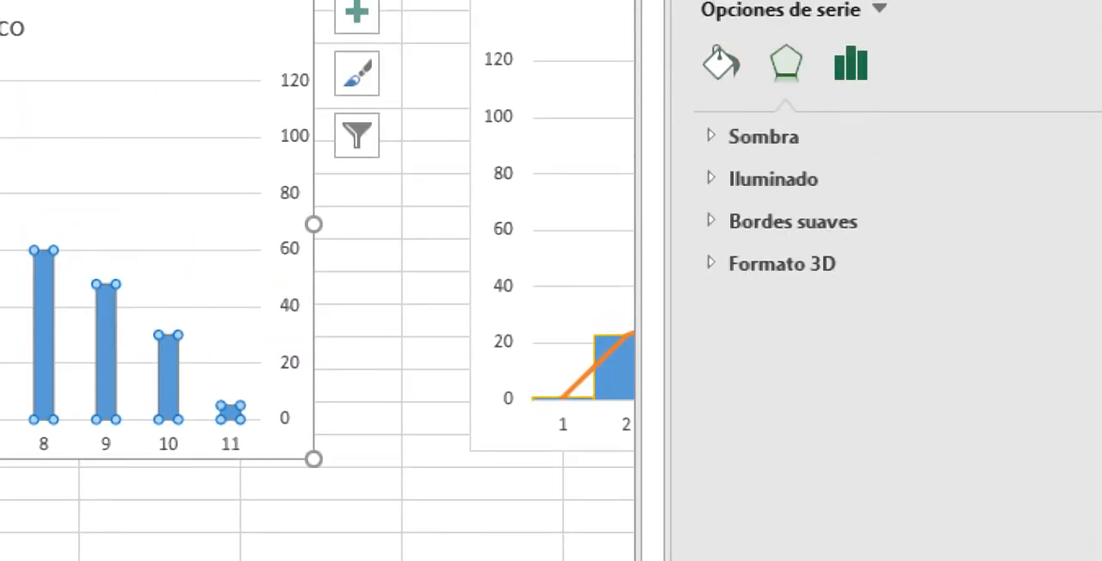
pyautogui.click(851, 64)
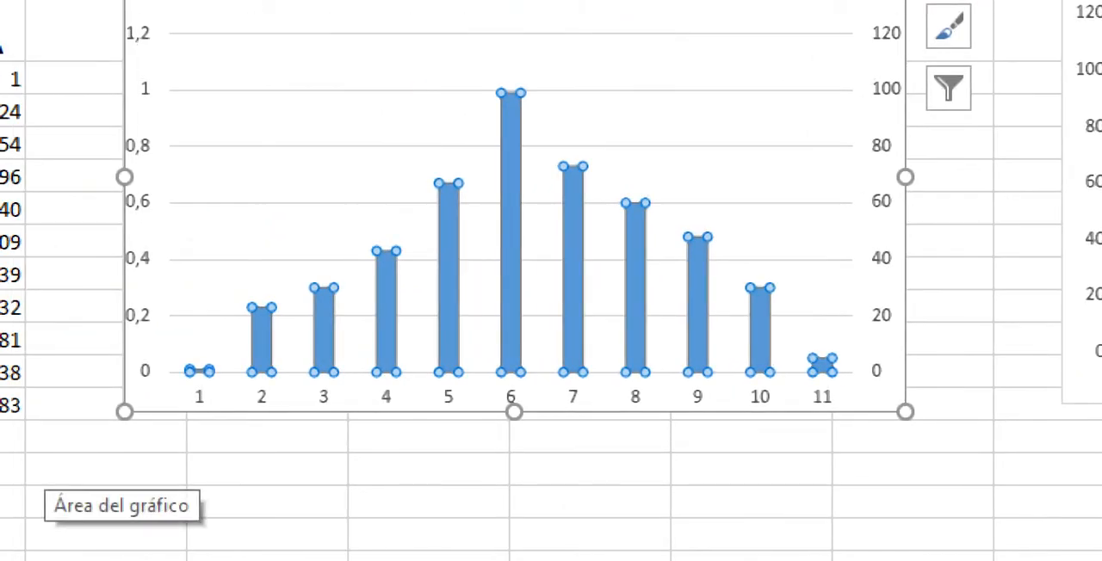
pyautogui.rightClick(512, 241)
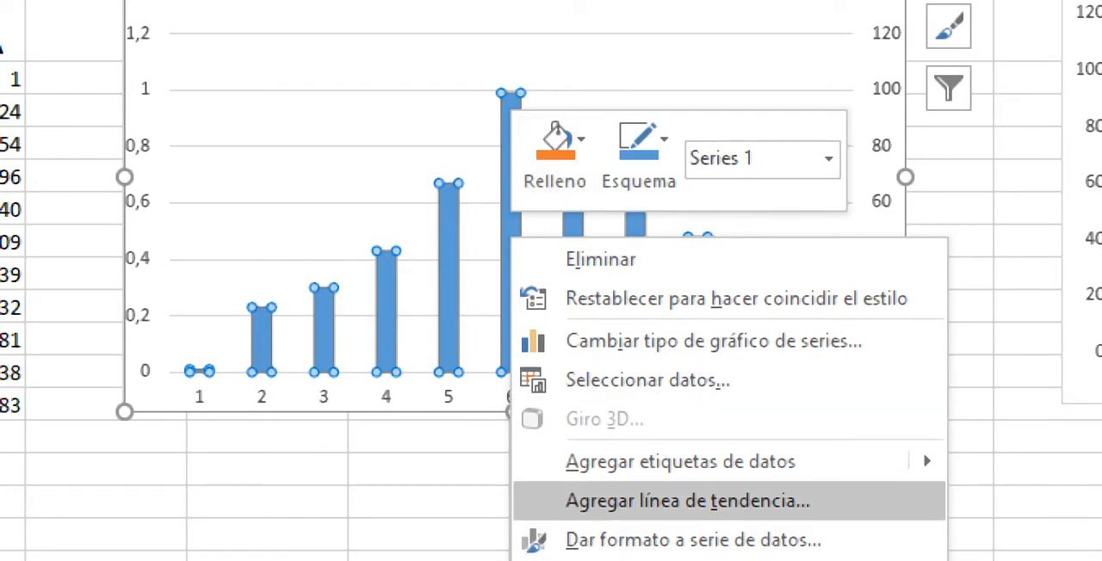
pyautogui.click(647, 380)
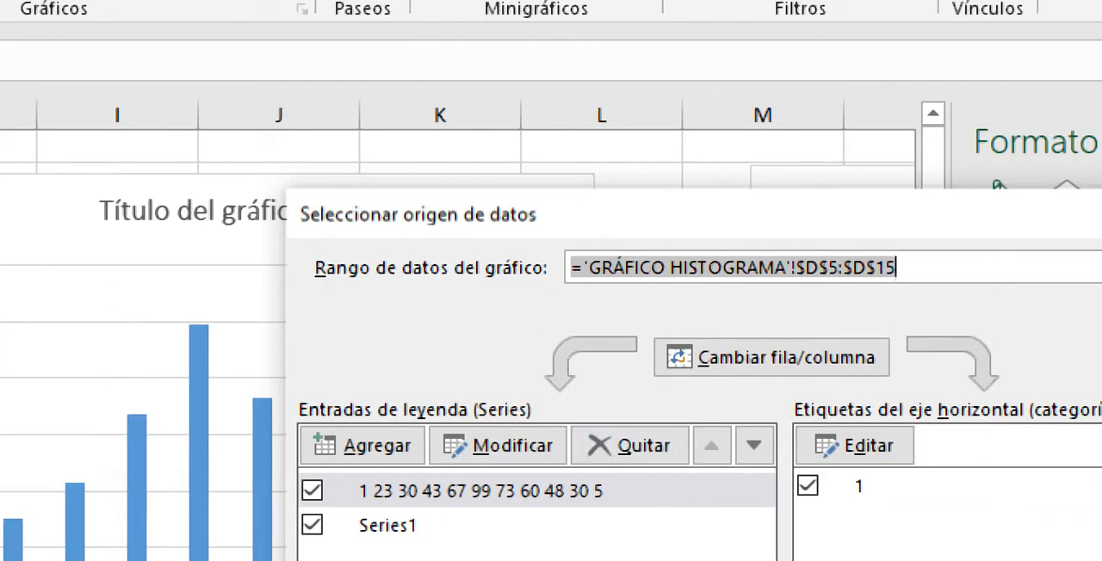
pyautogui.click(366, 445)
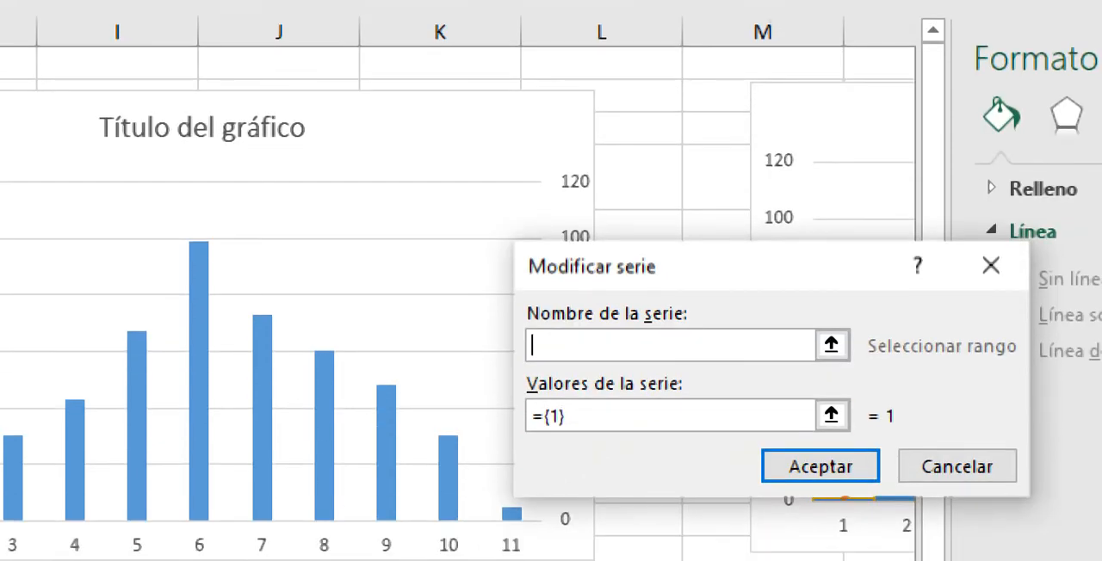
pyautogui.click(832, 345)
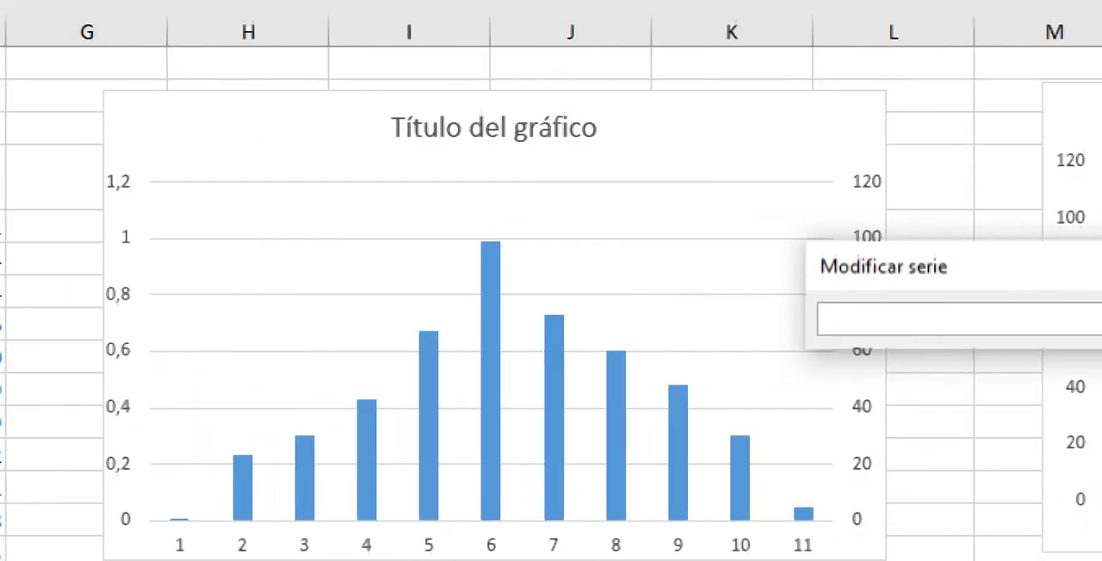
pyautogui.press('Return')
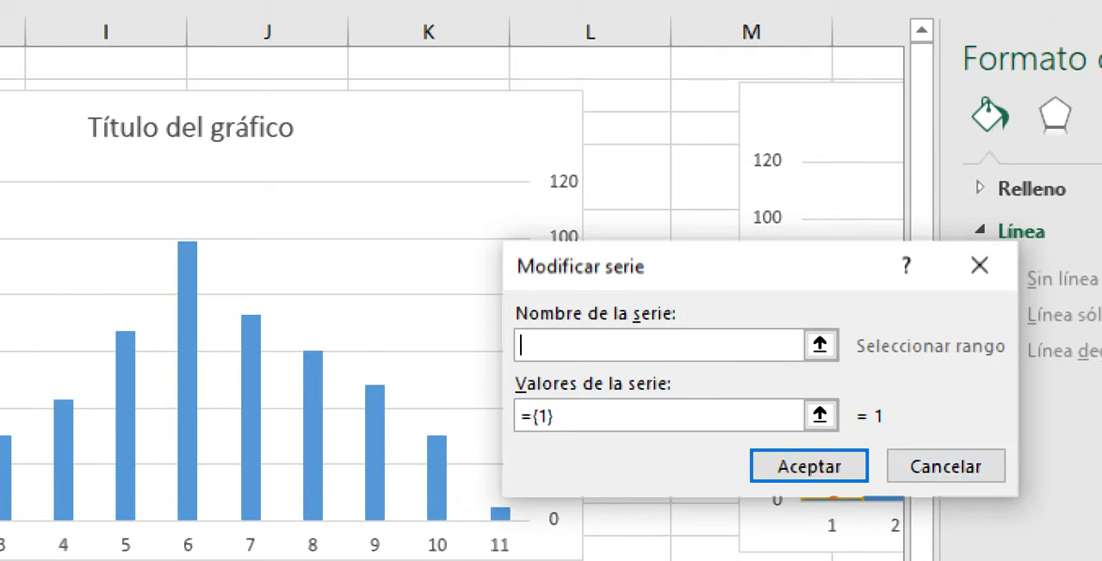
pyautogui.click(945, 466)
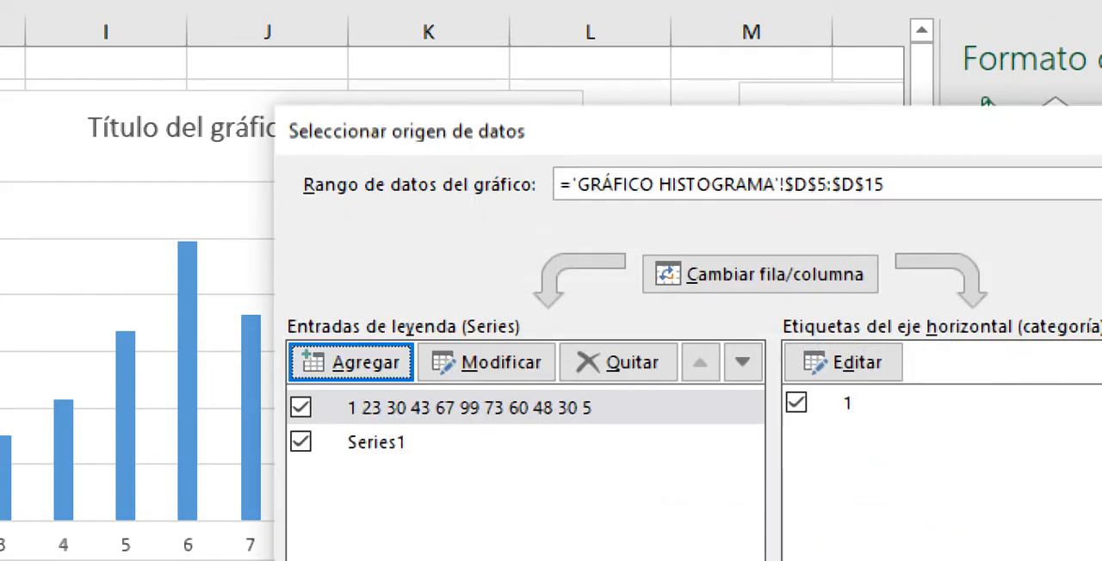
# Step: Modify the series listed above Series1, naming it tendencia and taking its values from the absolute frequencies in D5:D15
pyautogui.click(377, 443)
pyautogui.click(469, 408)
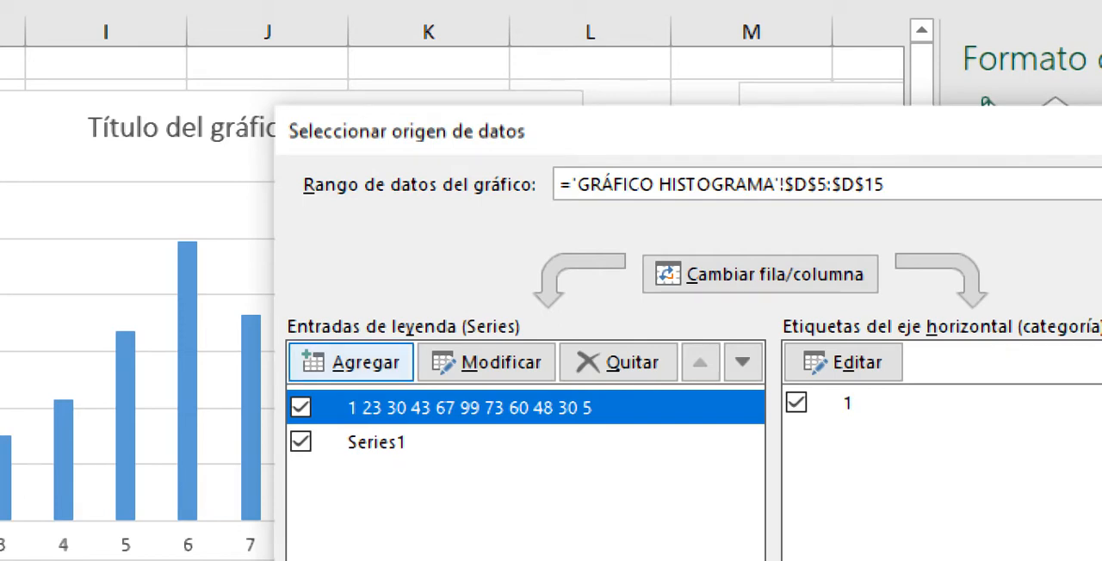
pyautogui.click(488, 363)
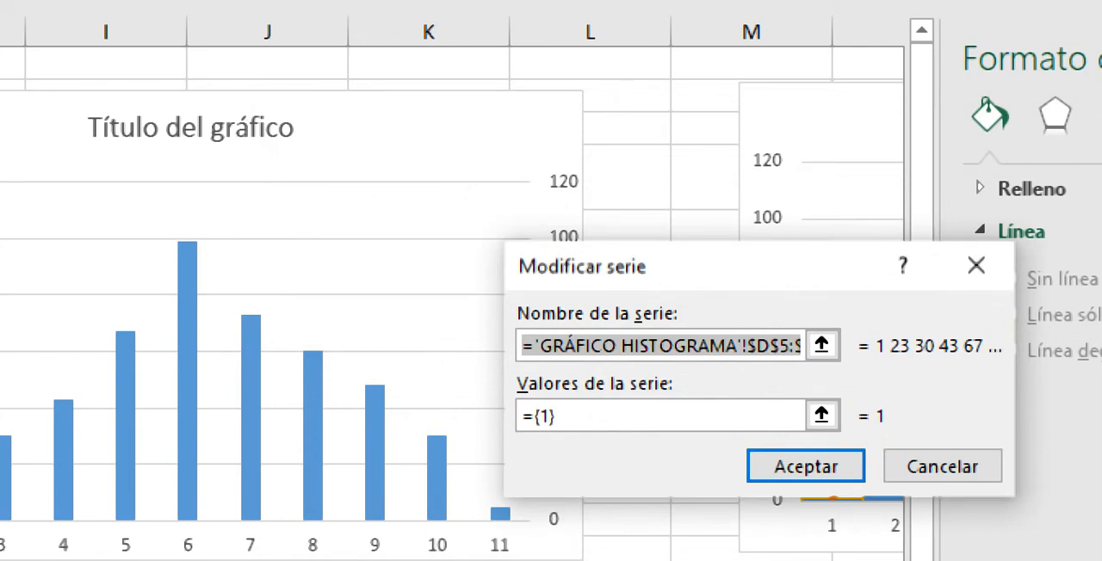
pyautogui.write('tendencia')
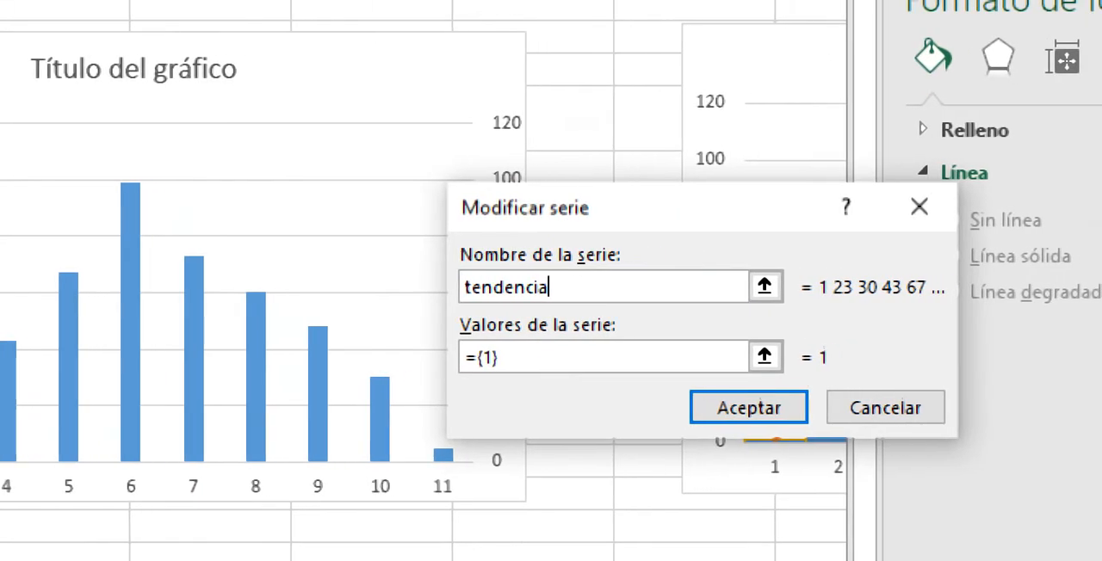
pyautogui.click(765, 356)
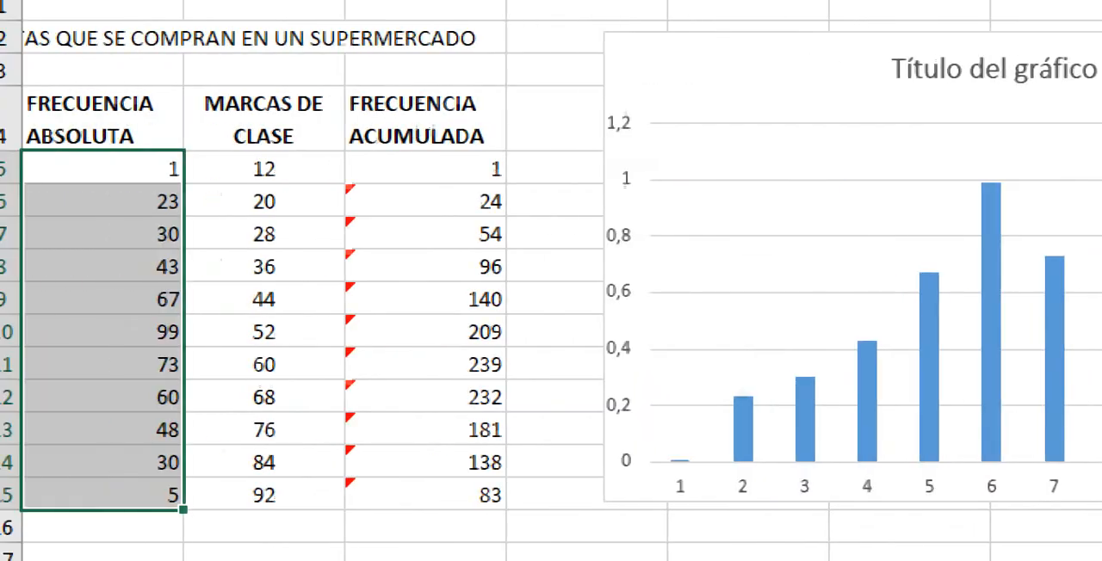
pyautogui.click(103, 169)
pyautogui.hotkey('ctrl', 'shift', 'Down')
pyautogui.moveTo(103, 201); pyautogui.dragTo(104, 497)
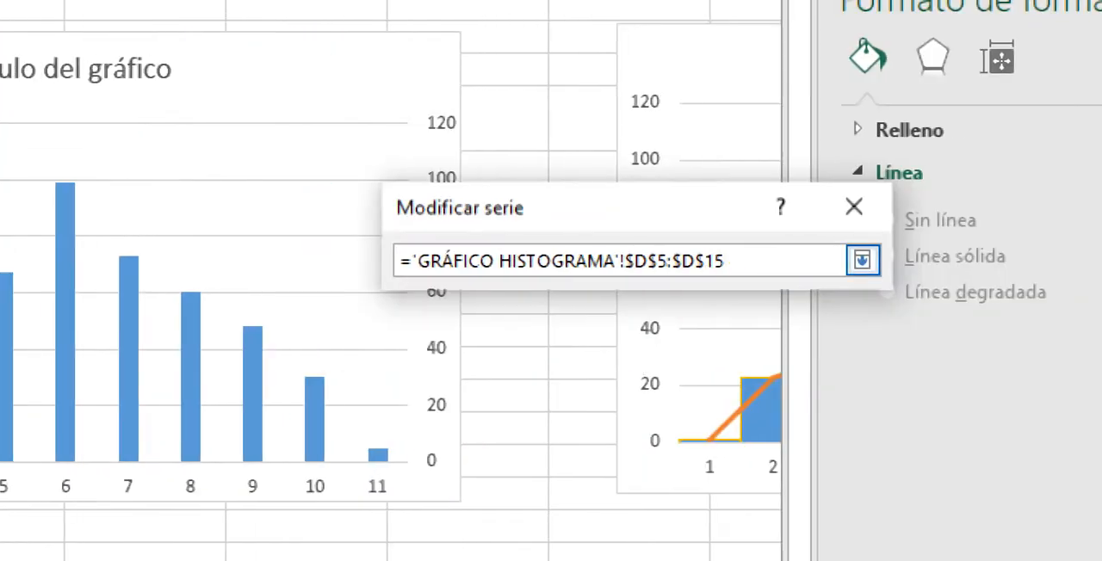
pyautogui.click(862, 260)
pyautogui.click(684, 408)
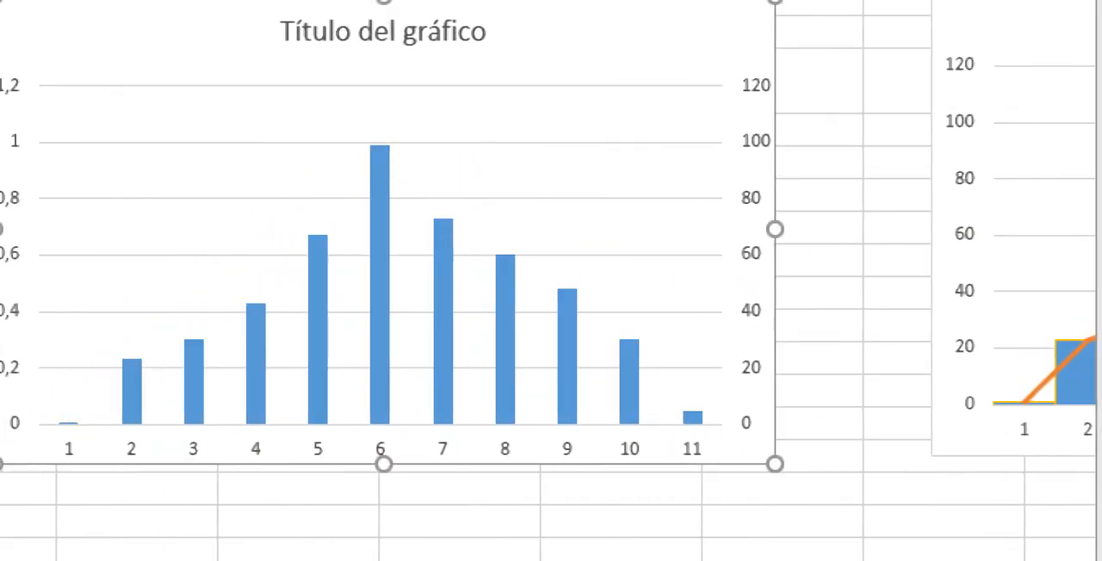
# Step: Delete the new column chart with the secondary axis, keeping the finished reference chart beside it
pyautogui.click(621, 521)
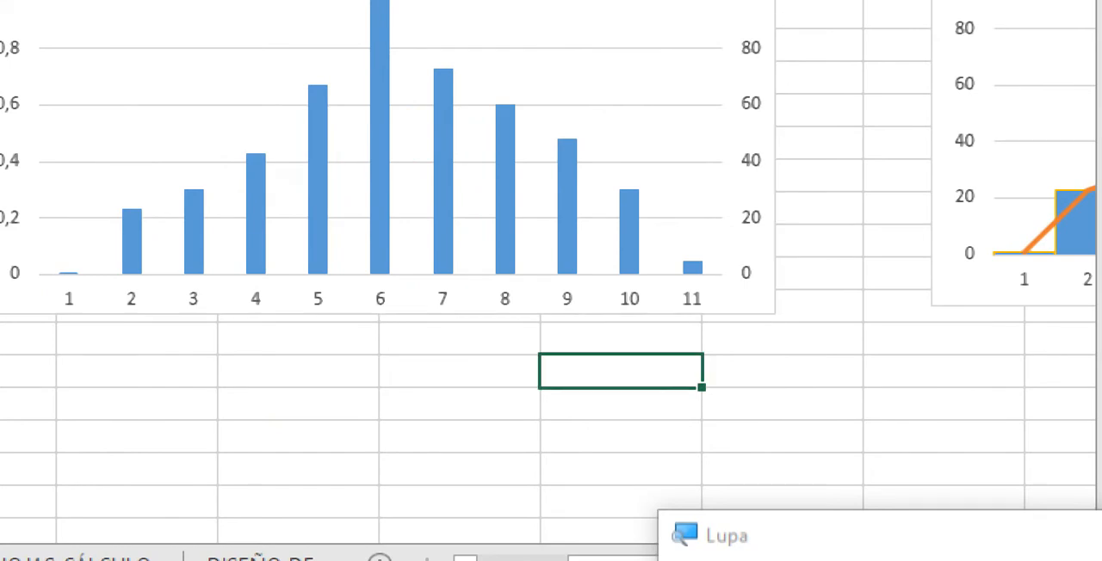
pyautogui.click(288, 185)
pyautogui.click(621, 371)
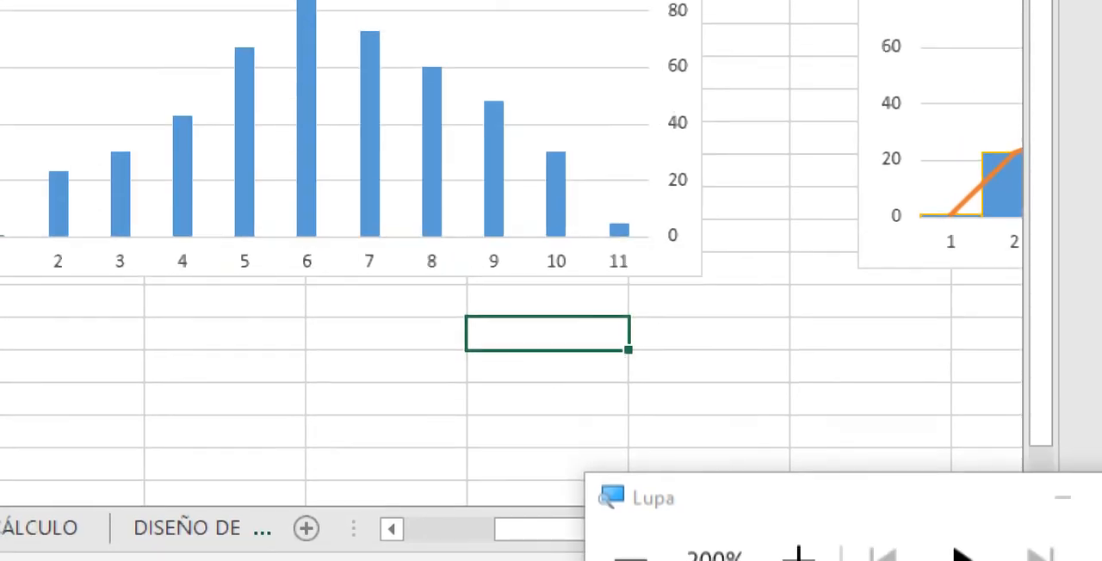
pyautogui.click(473, 67)
pyautogui.rightClick(473, 43)
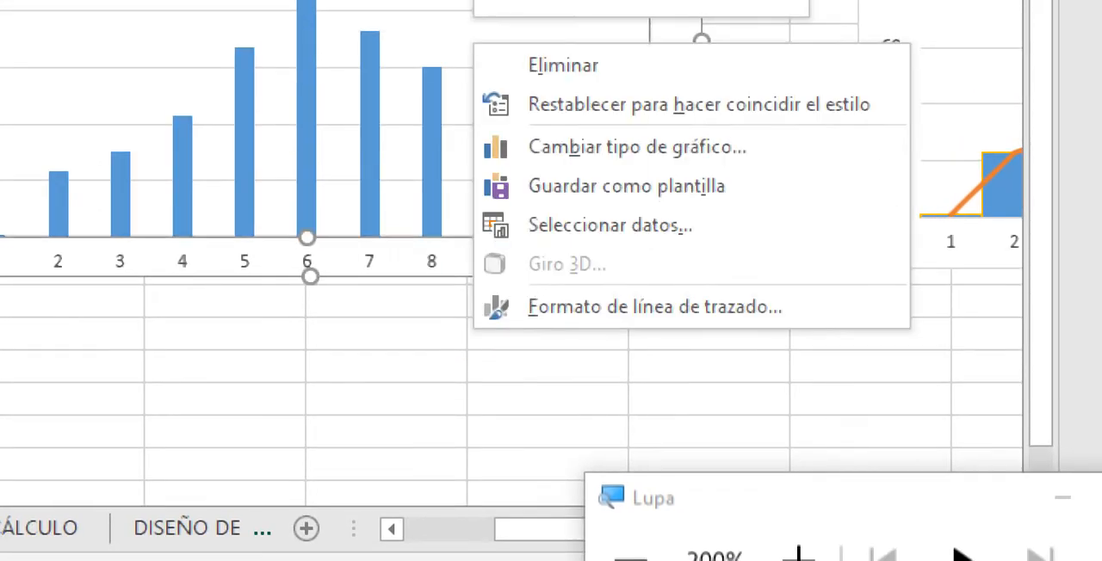
pyautogui.click(563, 65)
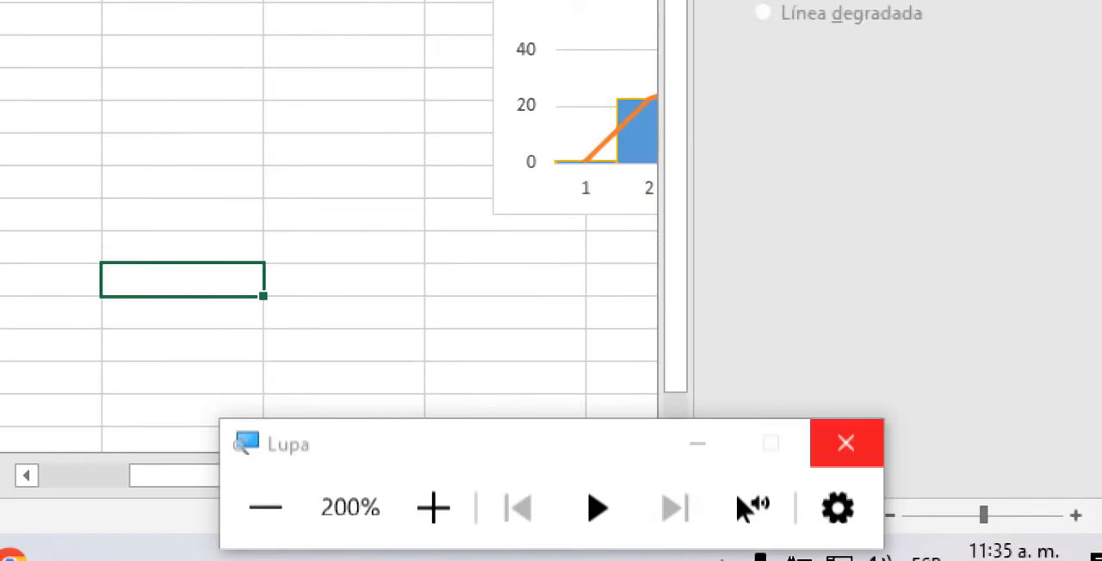
# Step: Minimise the magnifier window and insert a 2-D clustered column chart from the absolute frequencies in D5:D15
pyautogui.click(698, 444)
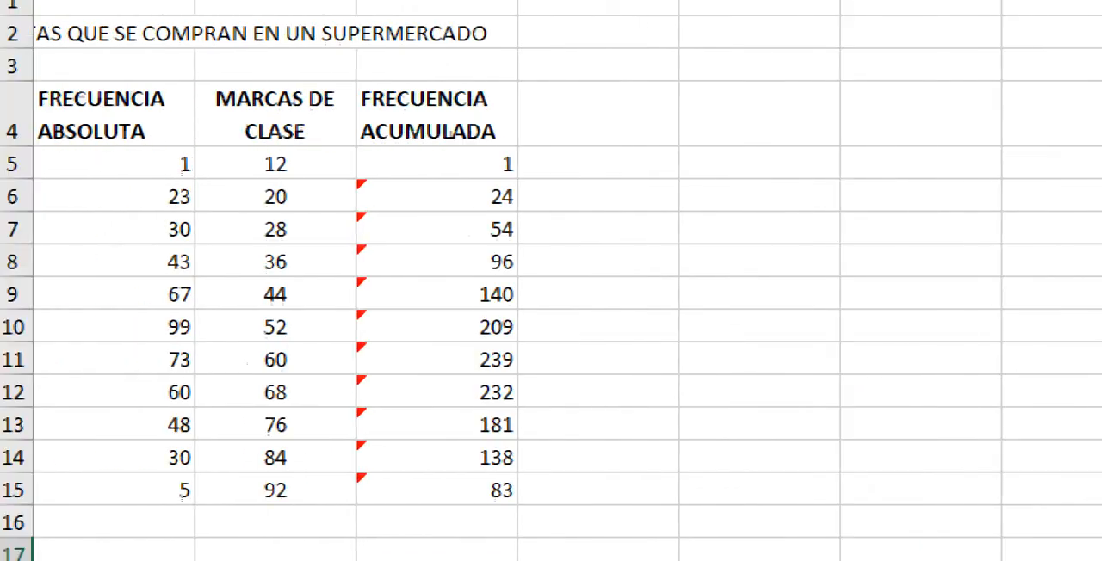
pyautogui.moveTo(130, 164); pyautogui.dragTo(129, 489)
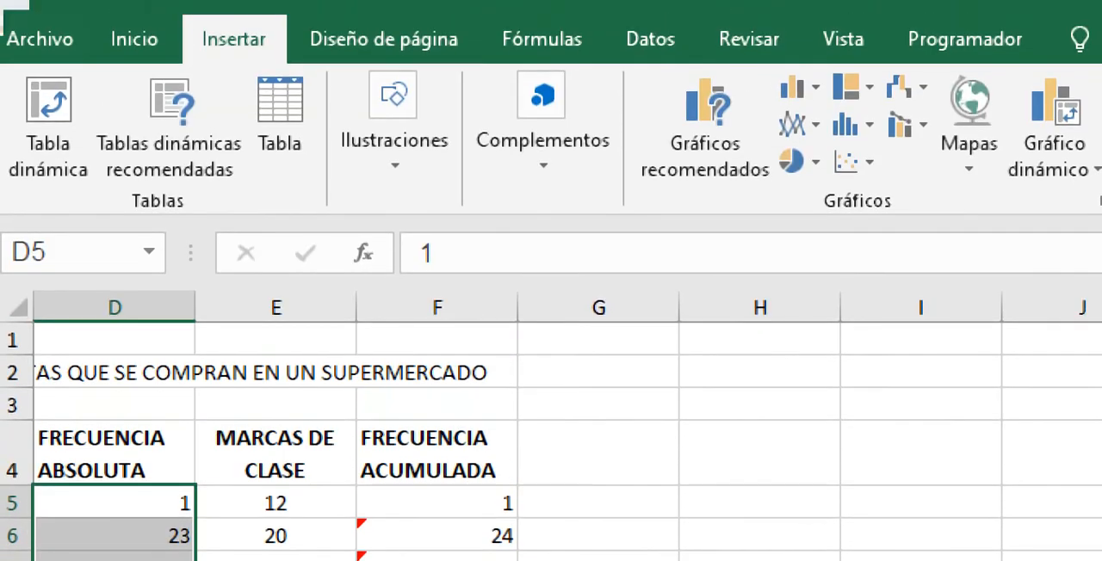
pyautogui.click(798, 86)
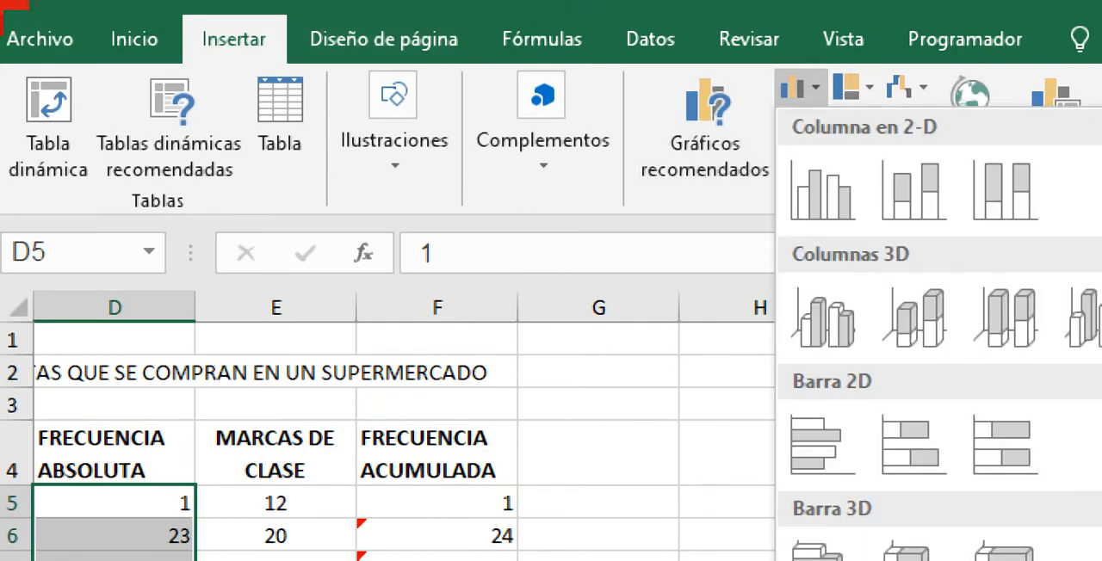
pyautogui.click(822, 189)
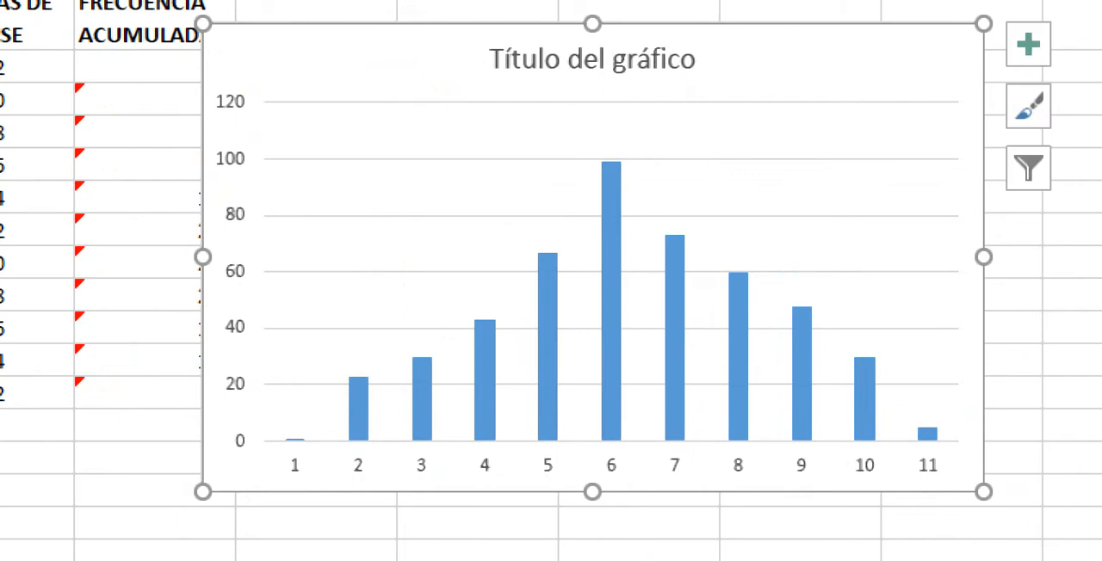
# Step: Add a second series named tendencia to the chart's data source, with values from D5:D15
pyautogui.rightClick(576, 191)
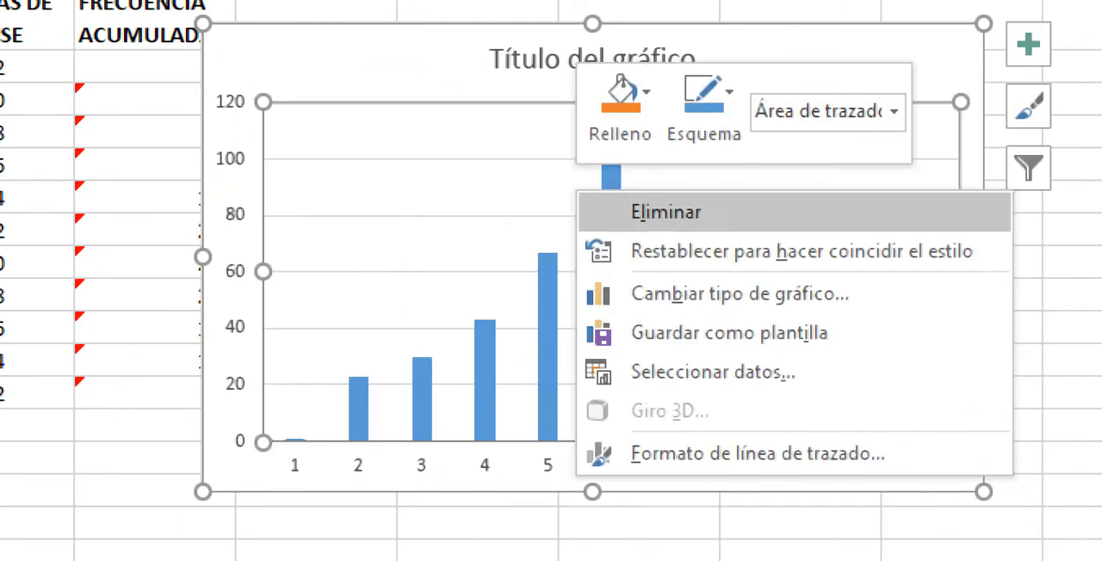
pyautogui.click(713, 372)
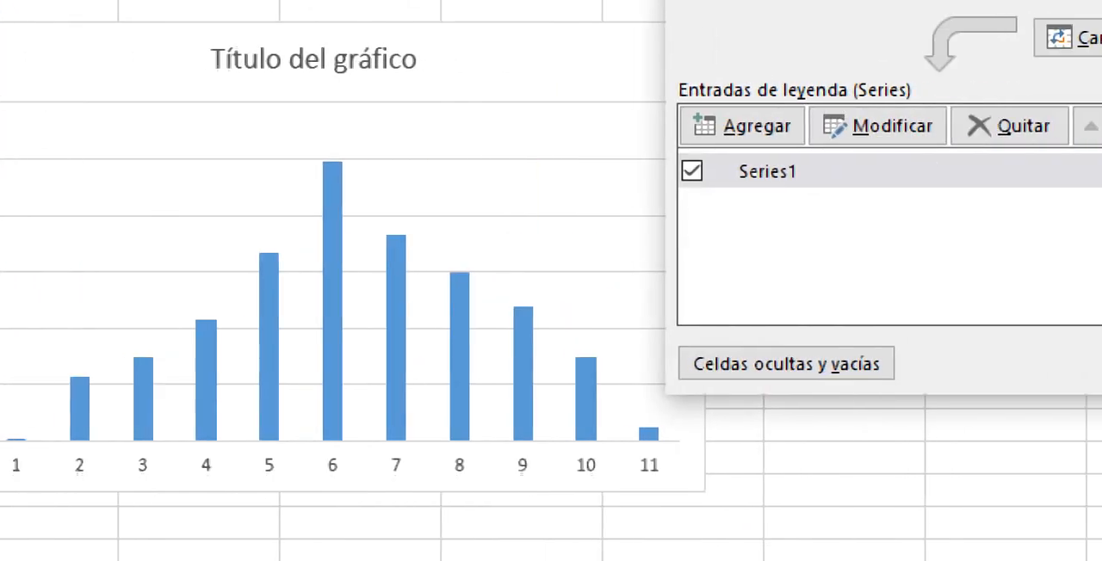
pyautogui.click(729, 127)
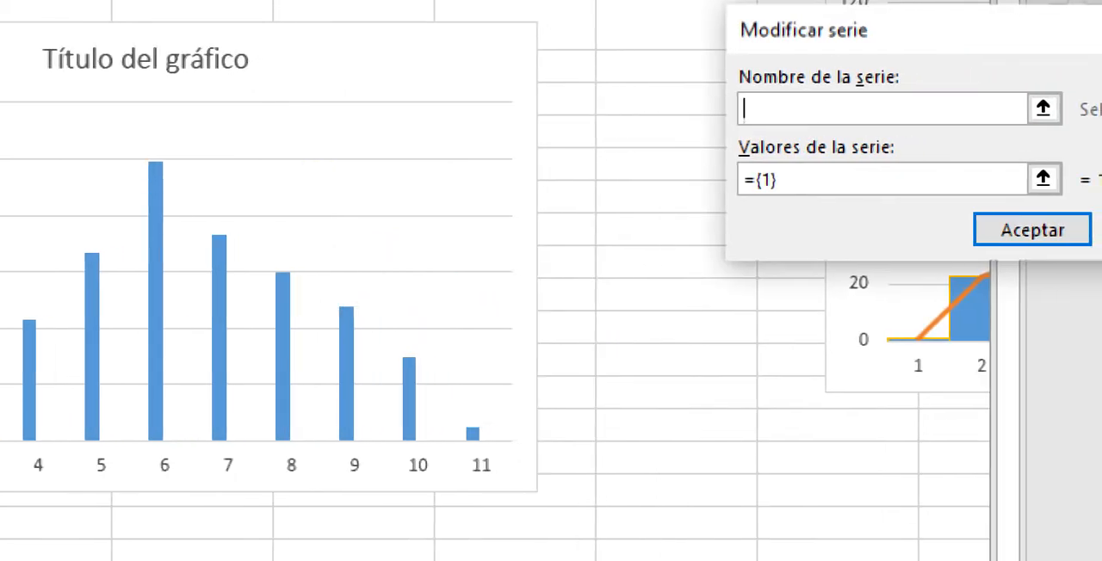
pyautogui.write('tendencia')
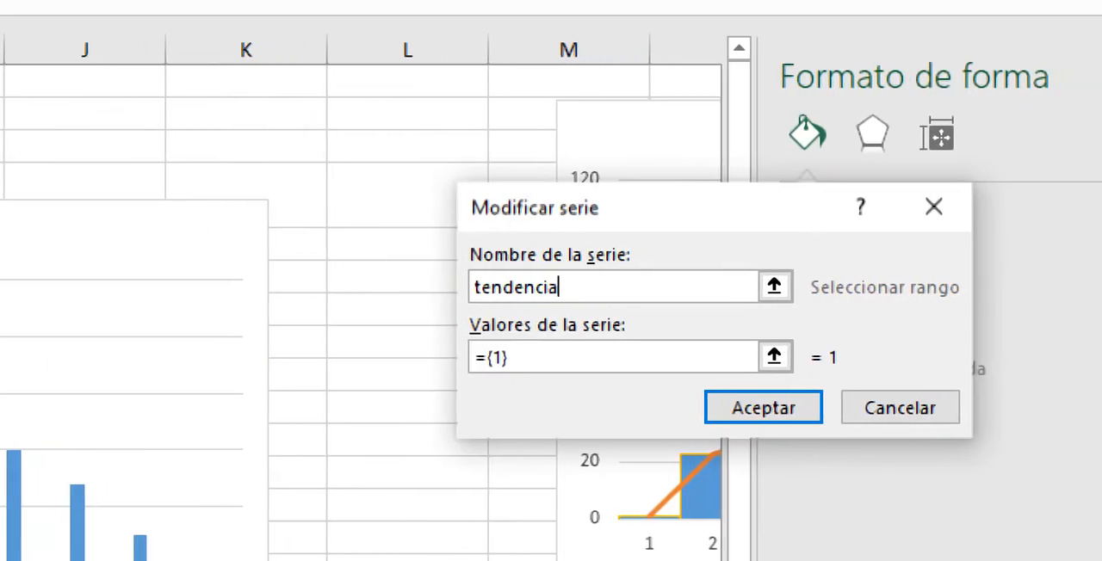
pyautogui.click(764, 357)
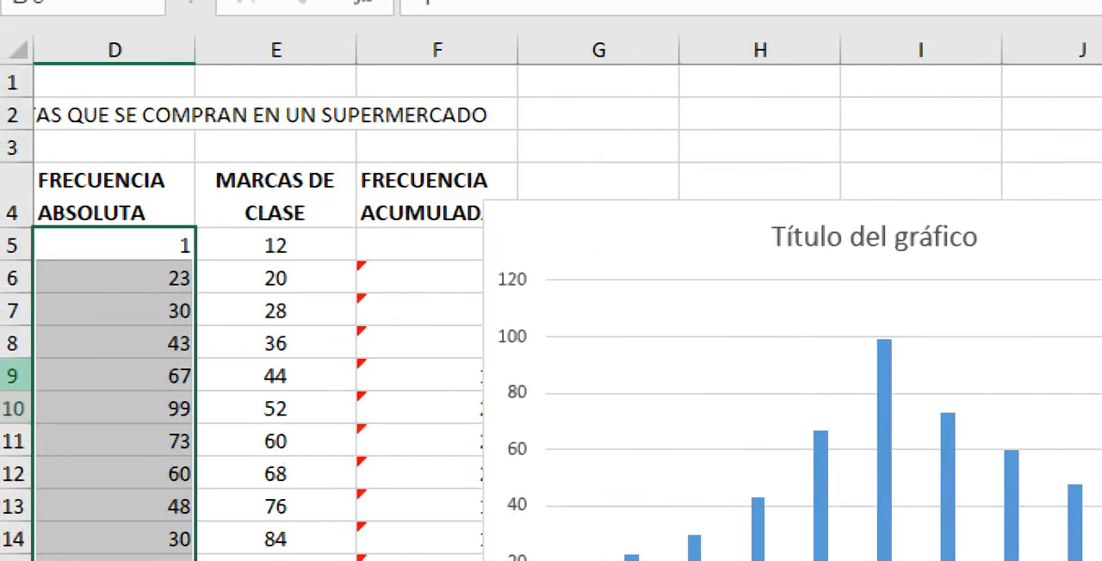
pyautogui.moveTo(115, 246); pyautogui.dragTo(114, 527)
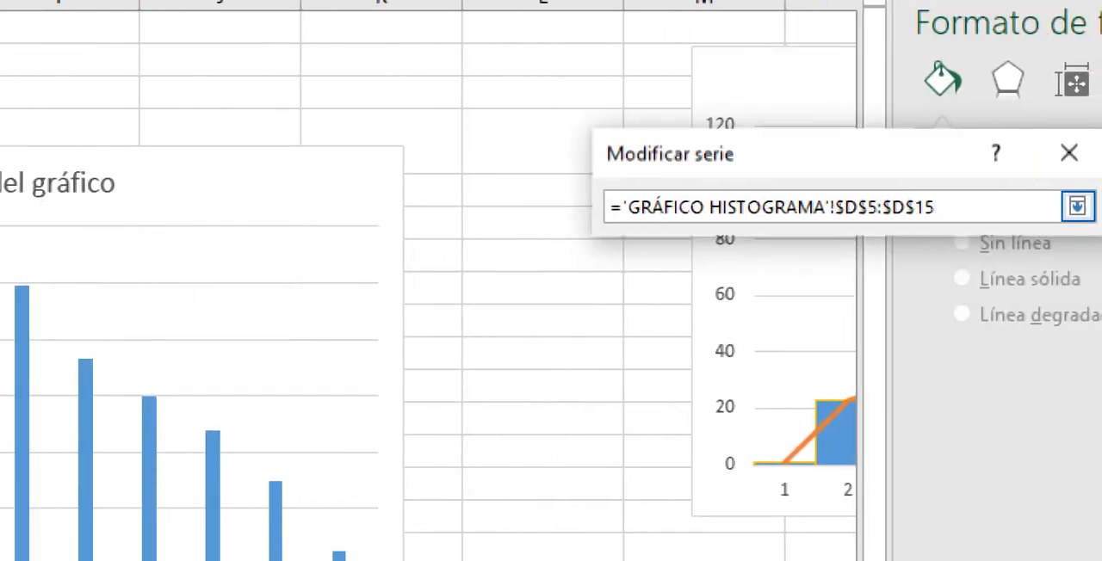
pyautogui.click(1077, 206)
pyautogui.press('Return')
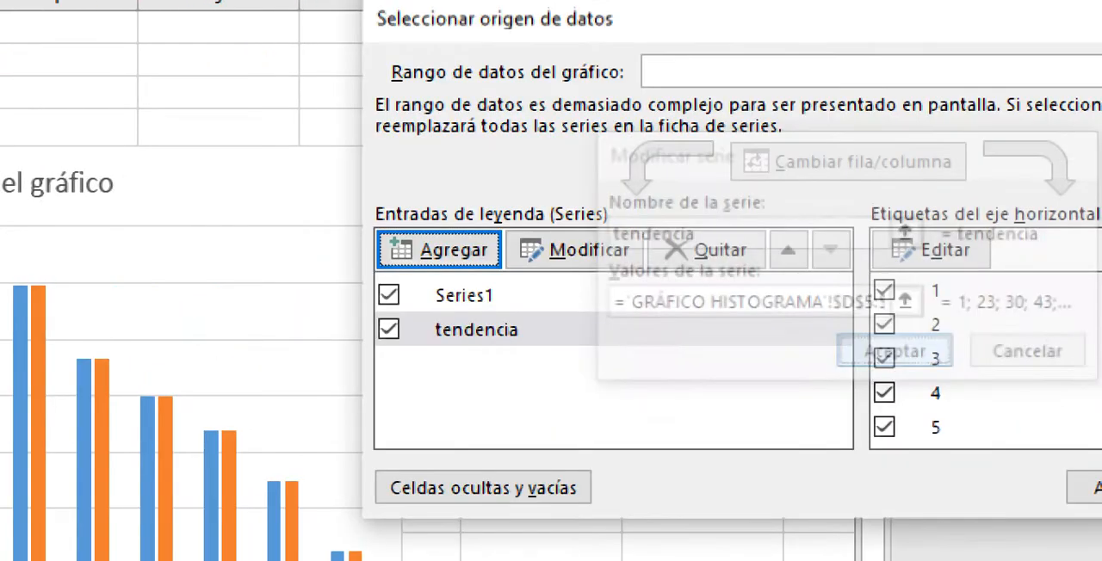
pyautogui.click(1093, 488)
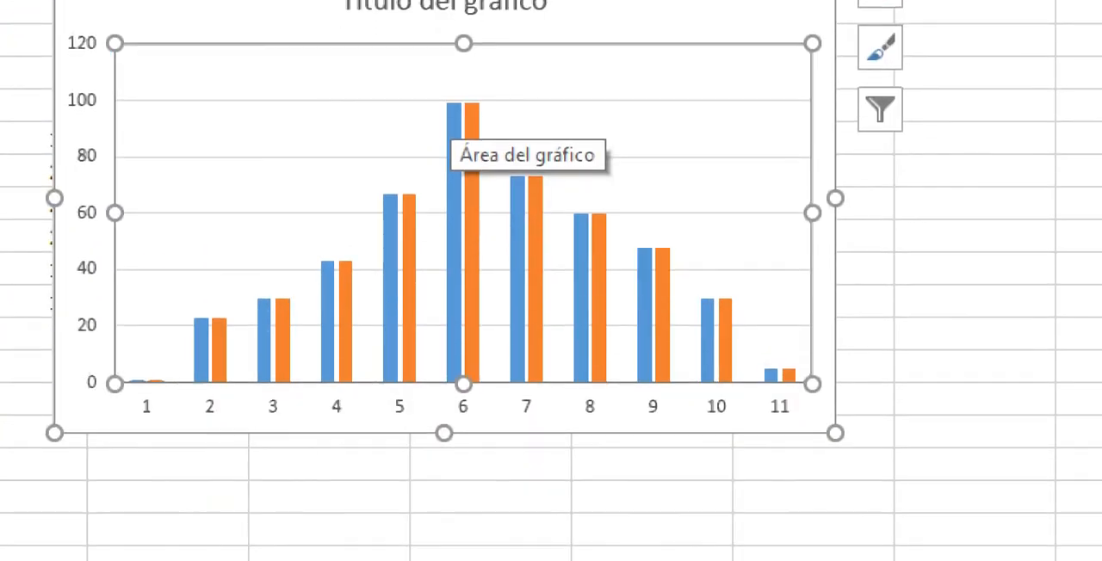
# Step: Change the tendencia series' chart type to a plain line, keeping Series1 as clustered columns
pyautogui.click(474, 211)
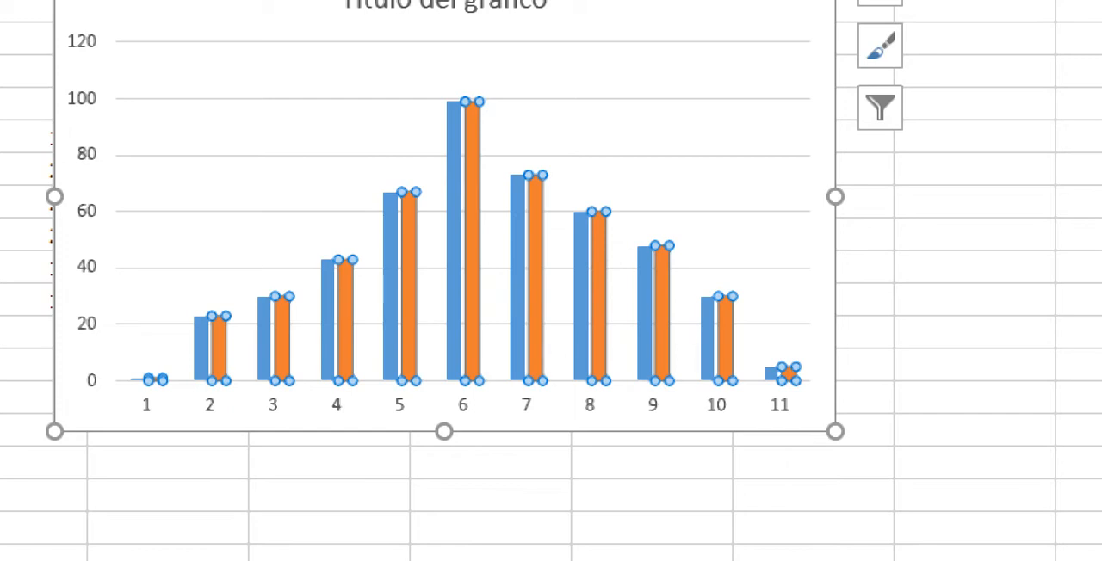
pyautogui.rightClick(603, 349)
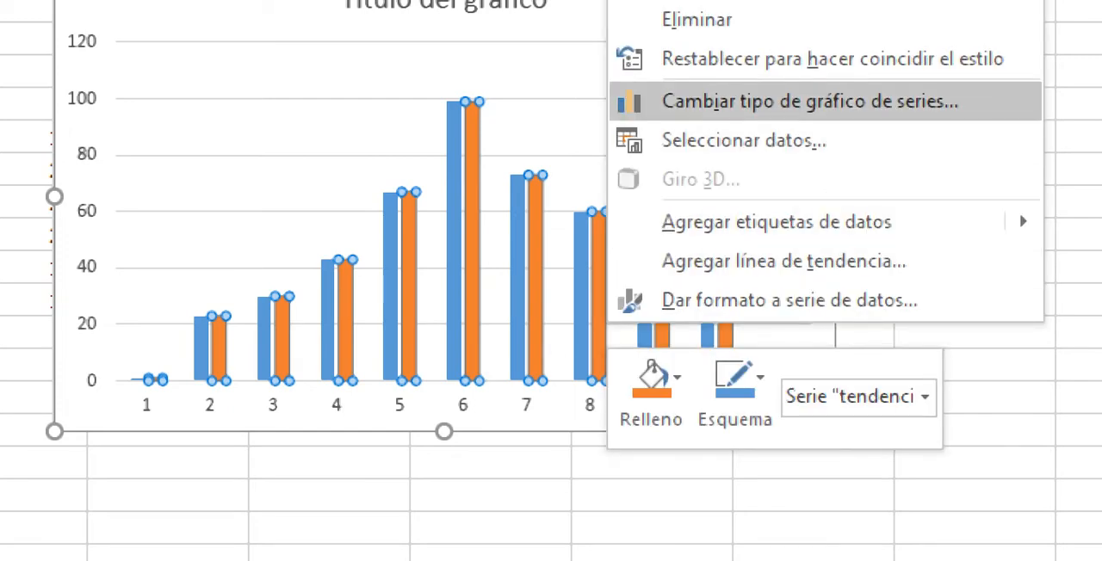
pyautogui.press('Return')
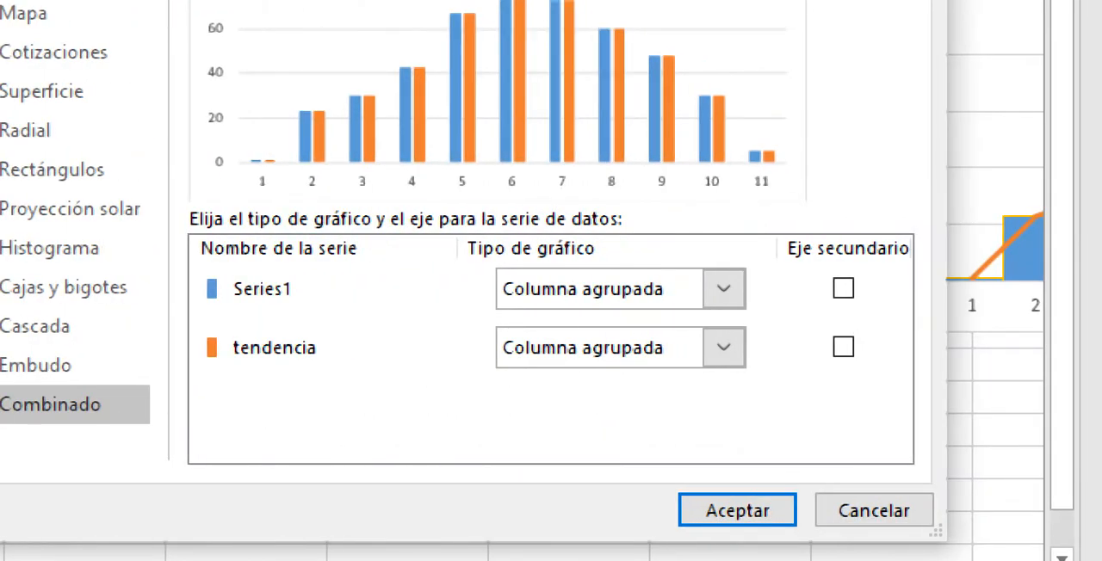
pyautogui.click(724, 347)
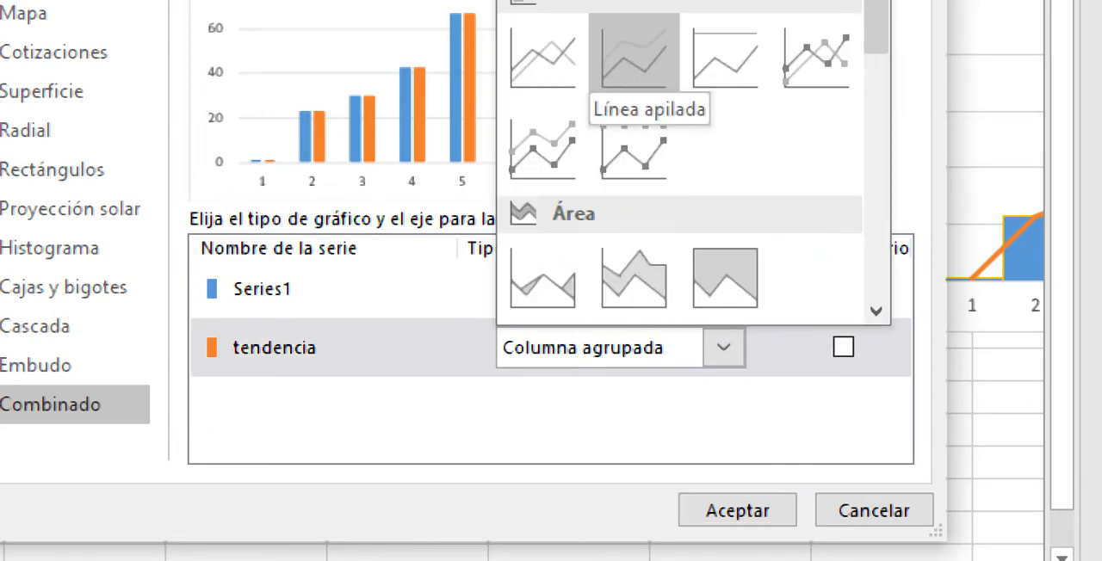
pyautogui.click(543, 56)
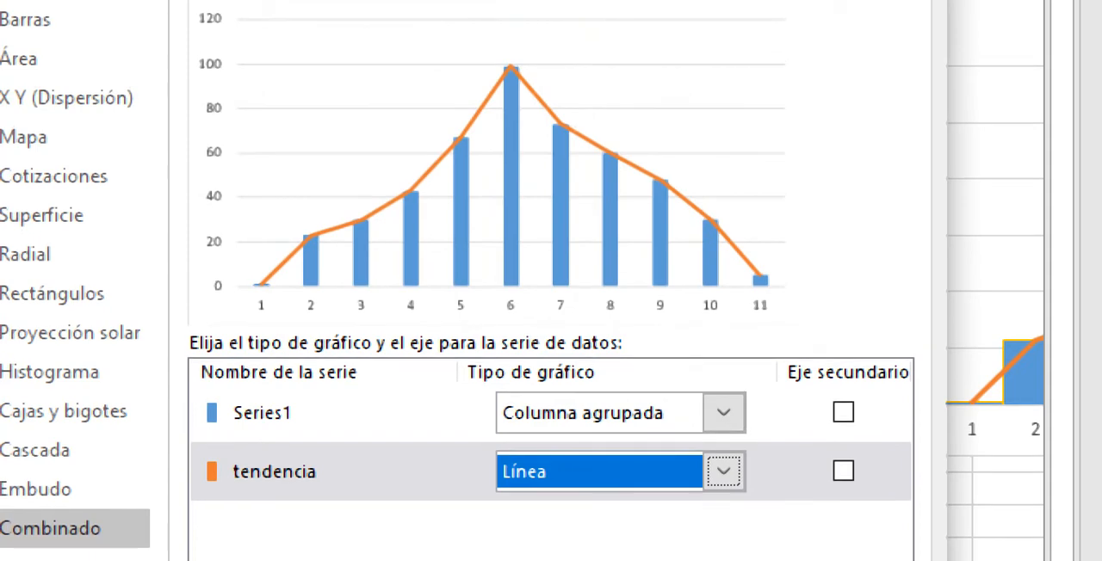
pyautogui.click(738, 511)
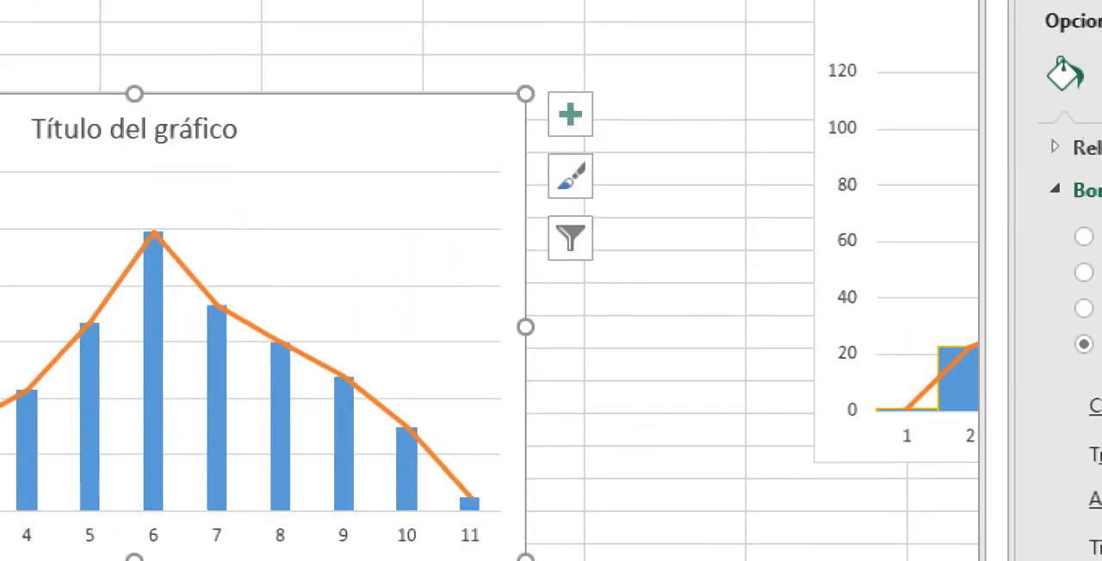
pyautogui.moveTo(702, 560)
pyautogui.mouseDown()
pyautogui.moveTo(792, 560)
pyautogui.moveTo(680, 559)
pyautogui.mouseUp()
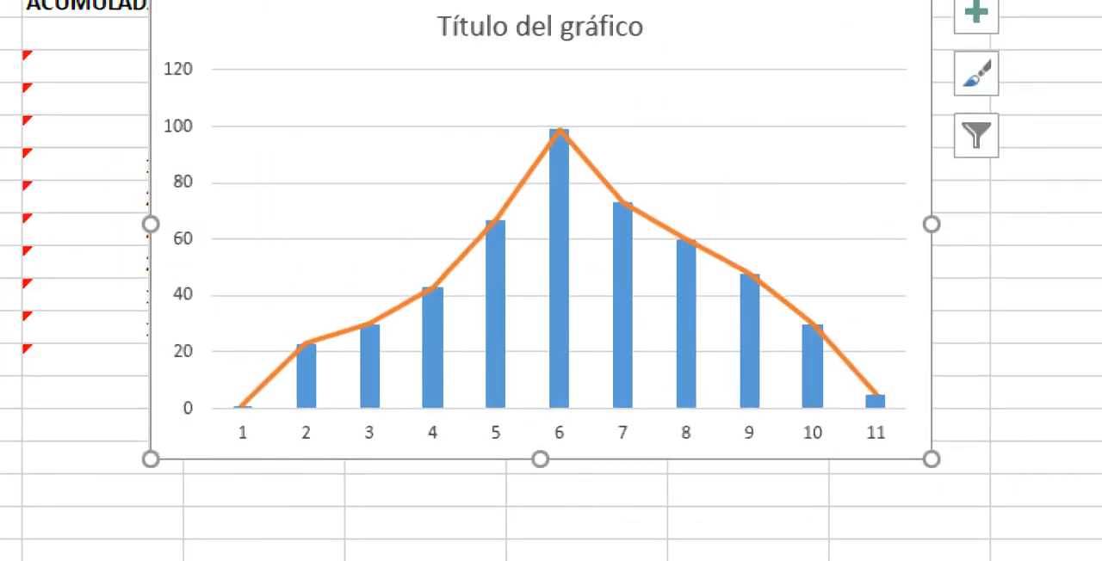
# Step: Open the data series formatting options for the blue Series1 columns
pyautogui.click(560, 275)
pyautogui.rightClick(560, 282)
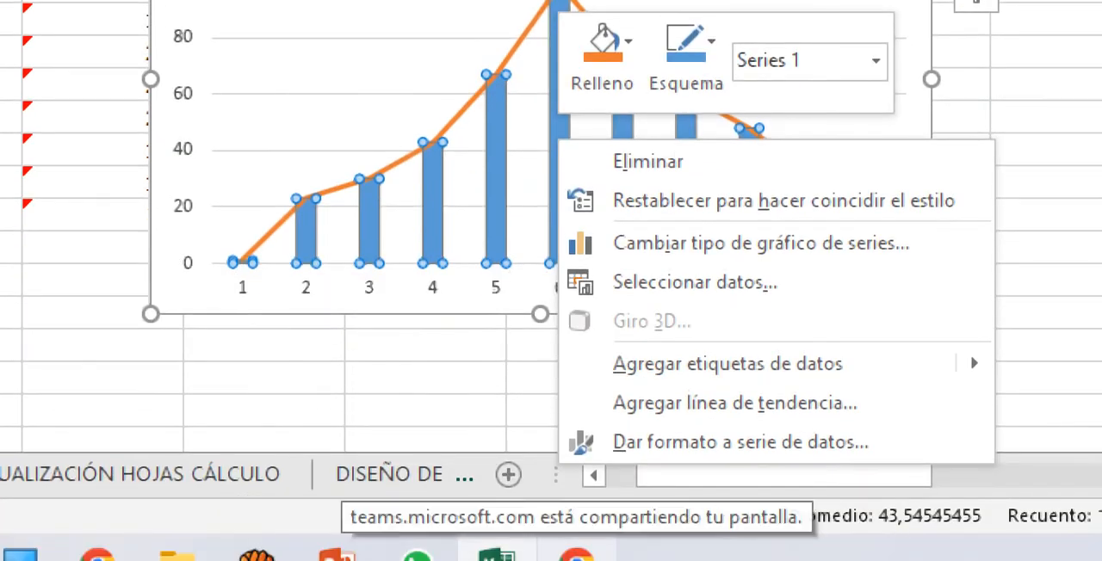
pyautogui.click(583, 443)
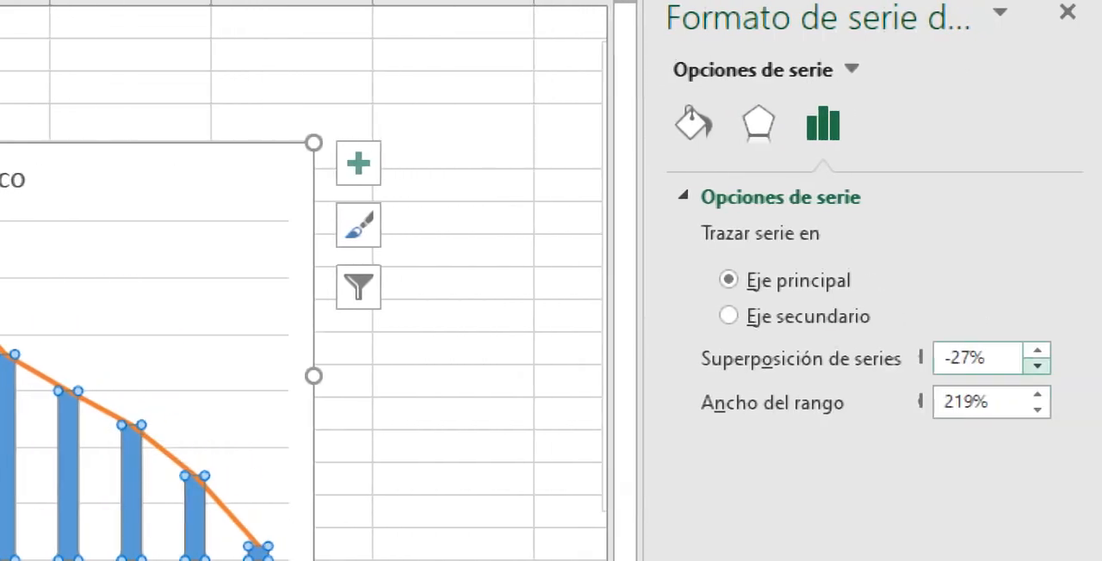
# Step: Try lowering the overlap of the Series1 columns to -43%
pyautogui.click(1036, 366)
pyautogui.click(1036, 366)
pyautogui.click(1037, 366)
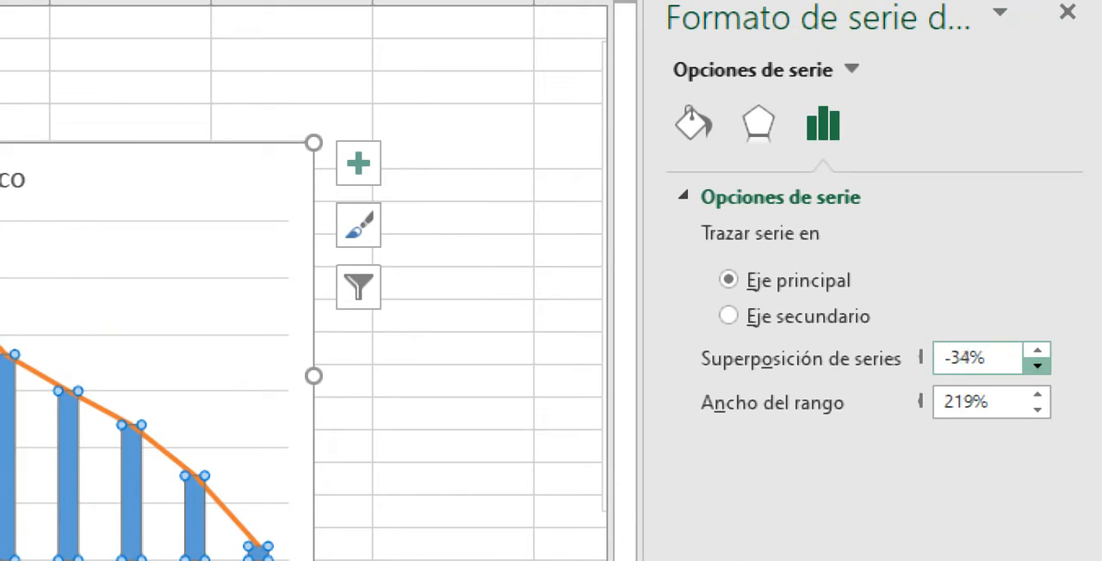
pyautogui.click(1037, 365)
pyautogui.click(1037, 366)
pyautogui.click(1037, 365)
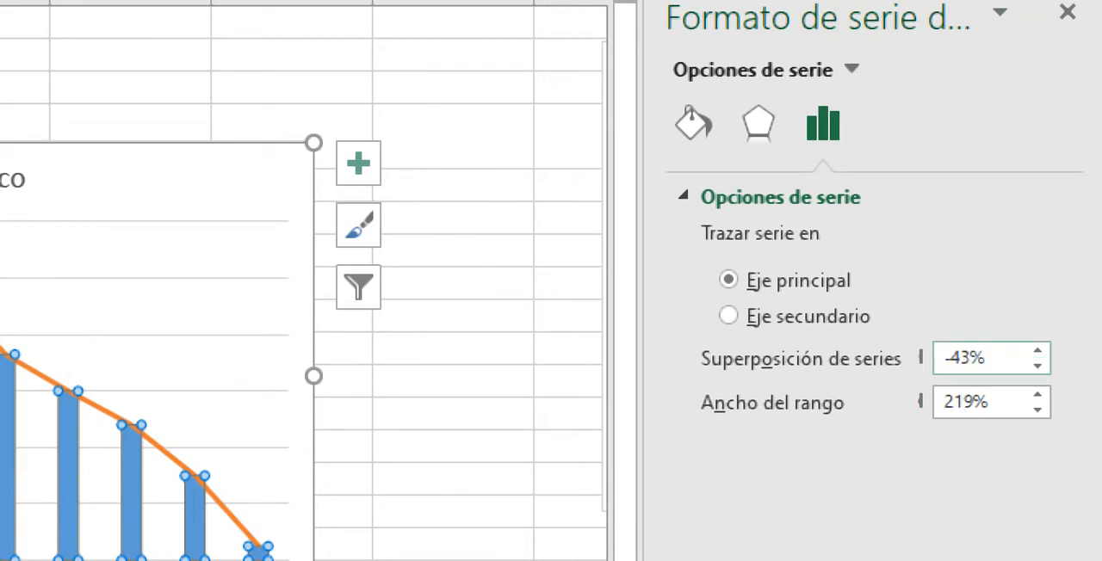
# Step: Set both the series overlap and the gap width of the Series1 columns to 0%
pyautogui.click(967, 358)
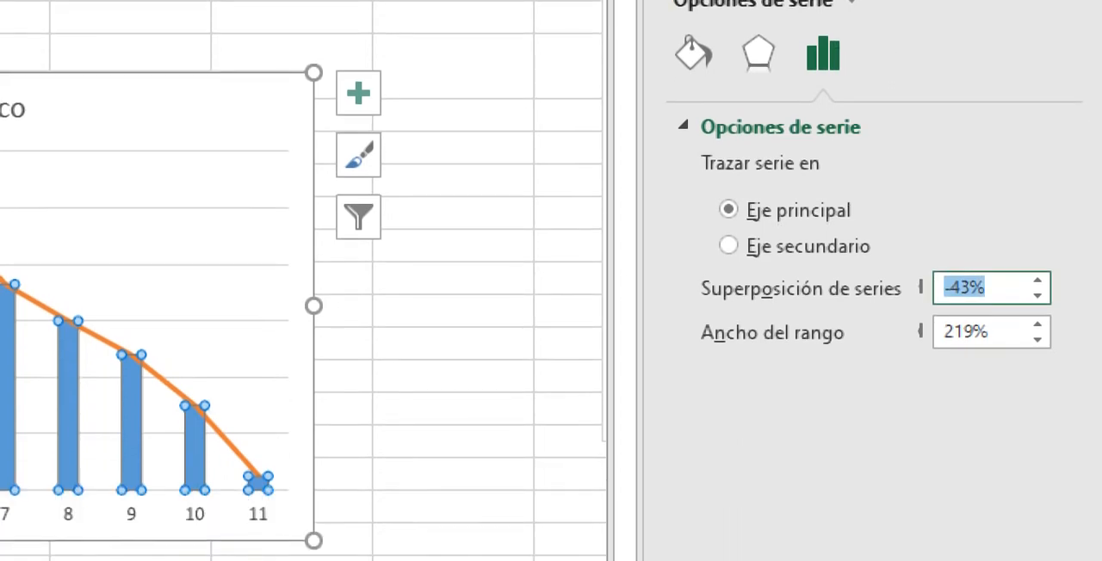
pyautogui.write('0')
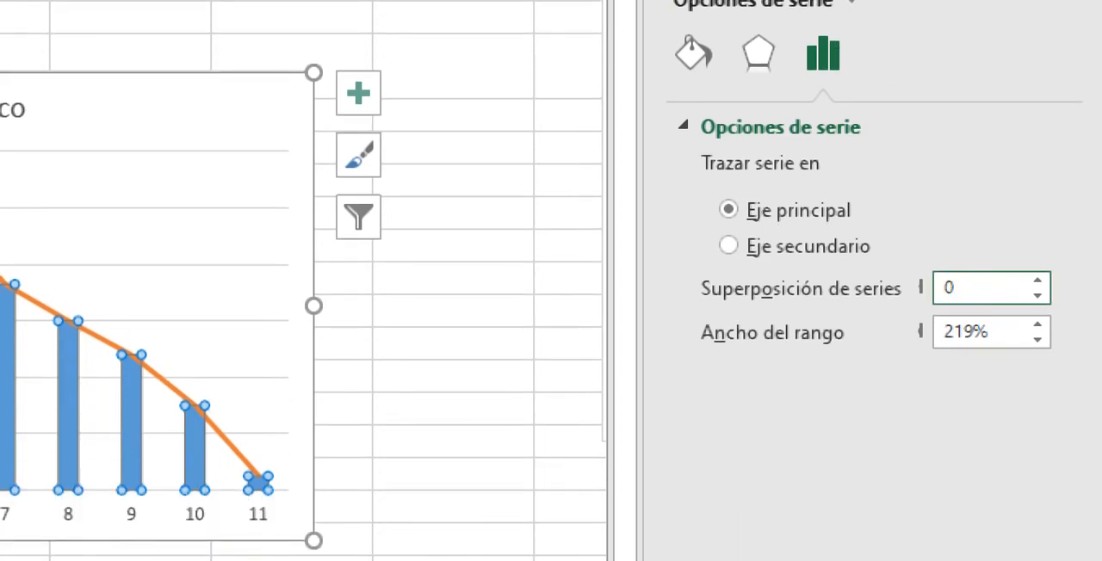
pyautogui.press('Return')
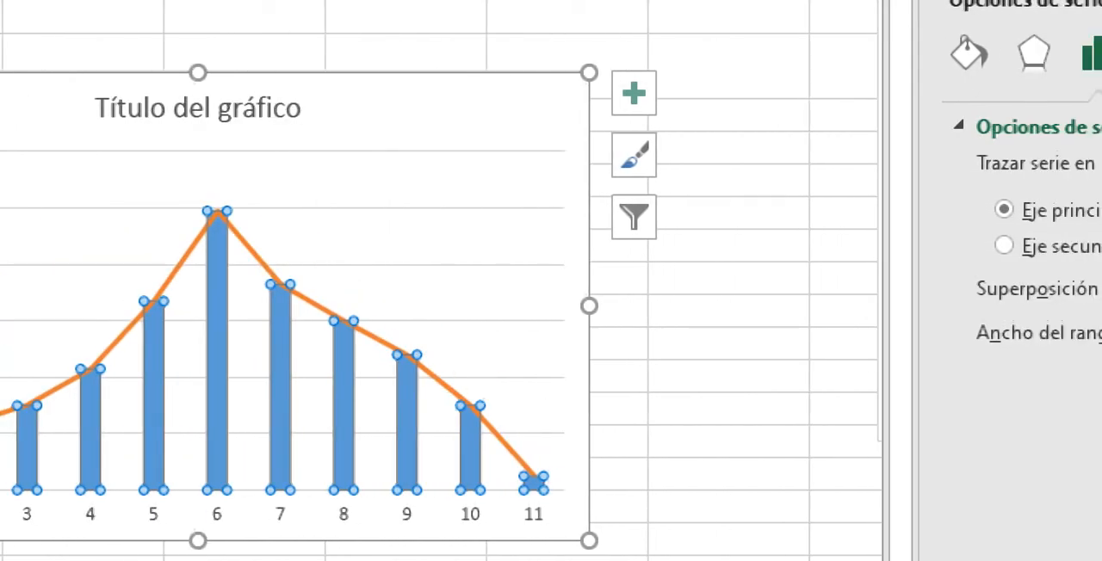
pyautogui.press('Tab')
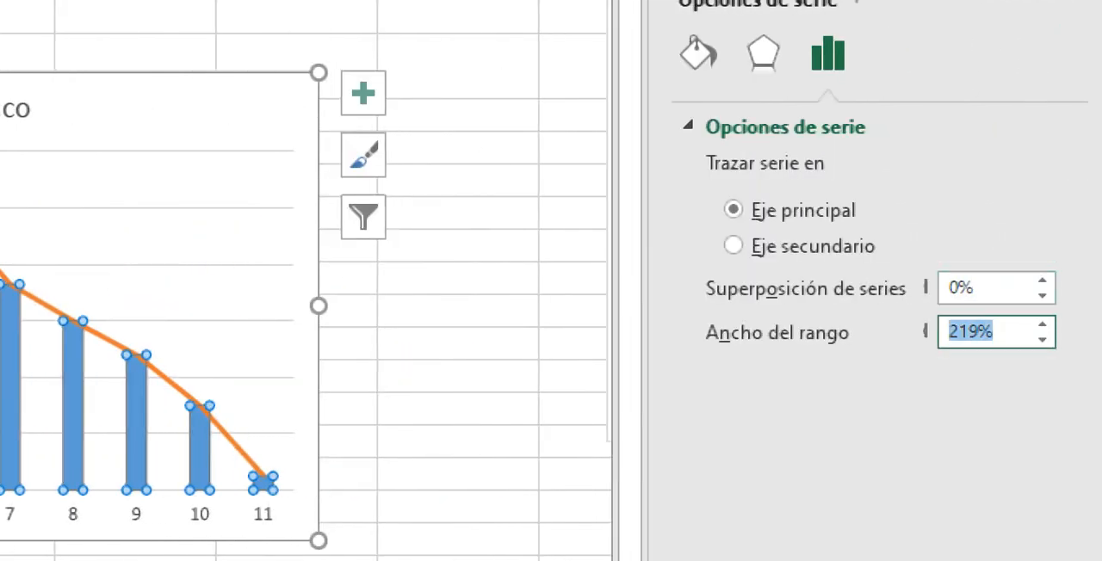
pyautogui.write('0')
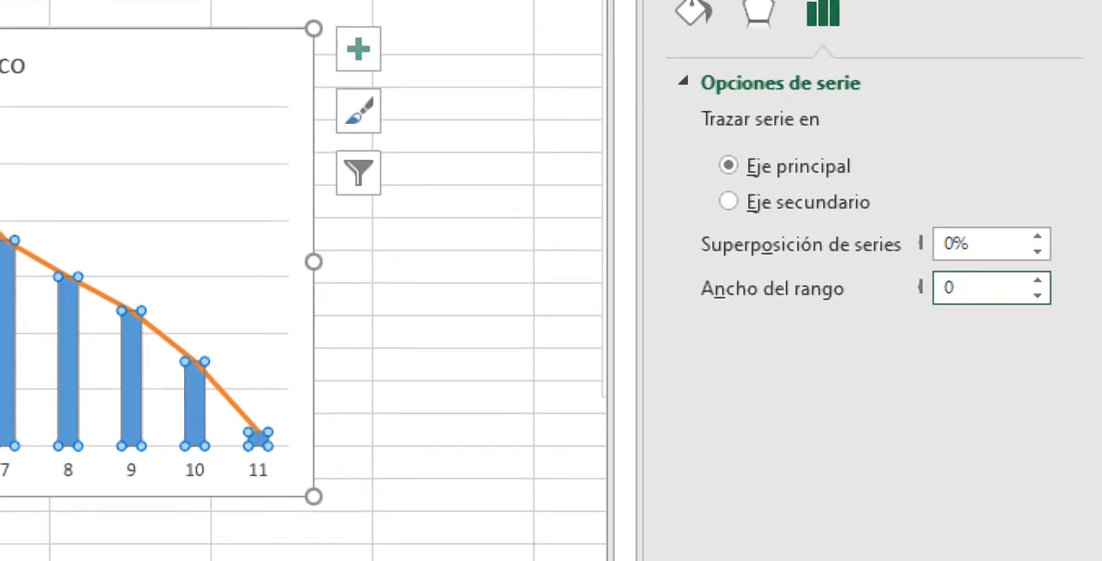
pyautogui.press('Return')
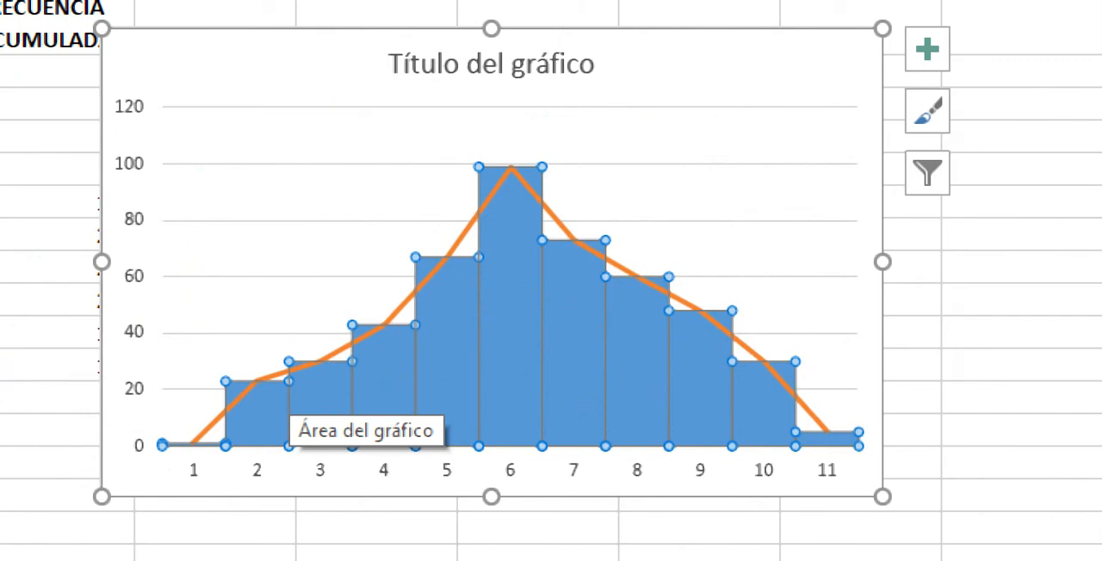
pyautogui.click(539, 553)
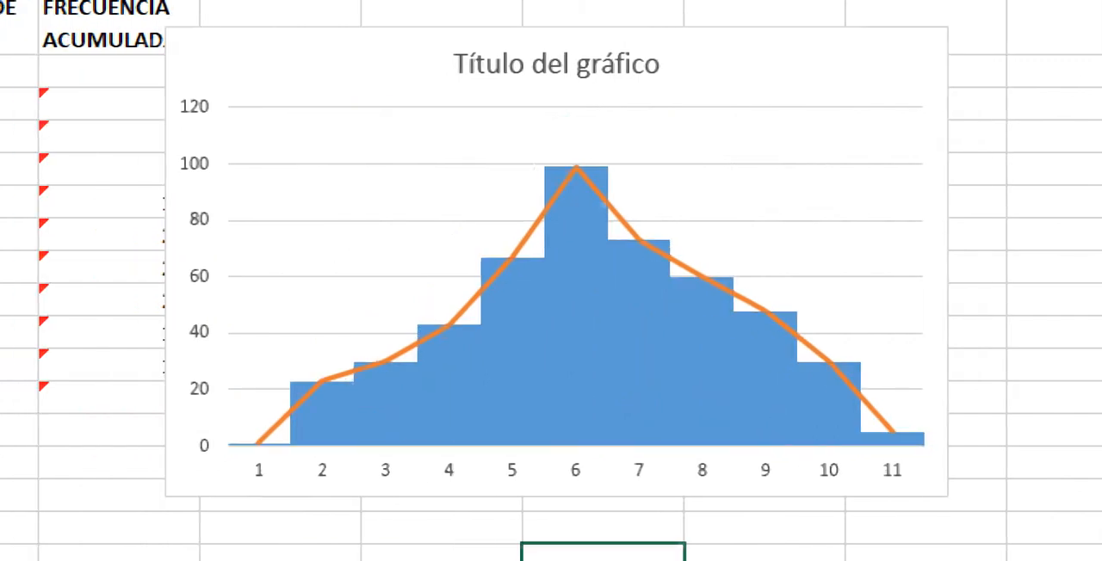
# Step: Give the histogram columns a solid border in the standard yellow colour
pyautogui.click(575, 344)
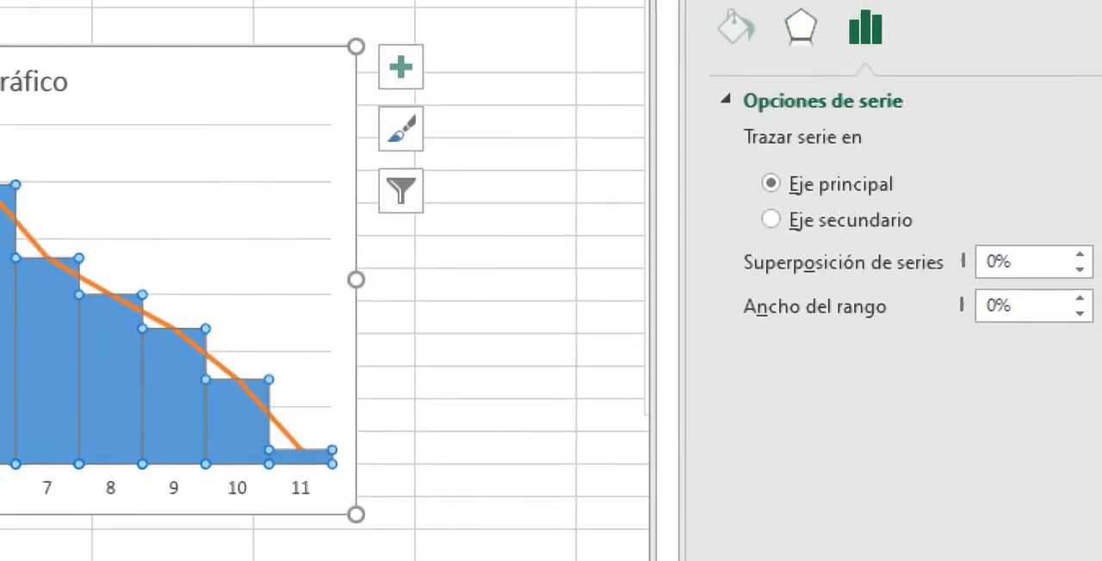
pyautogui.click(735, 28)
pyautogui.click(755, 226)
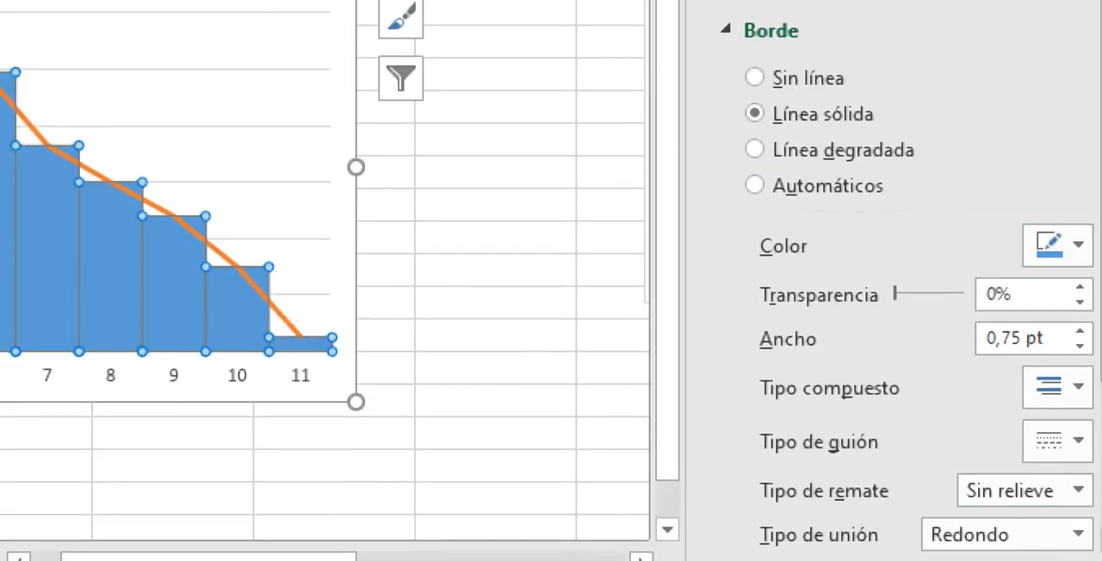
pyautogui.click(1058, 246)
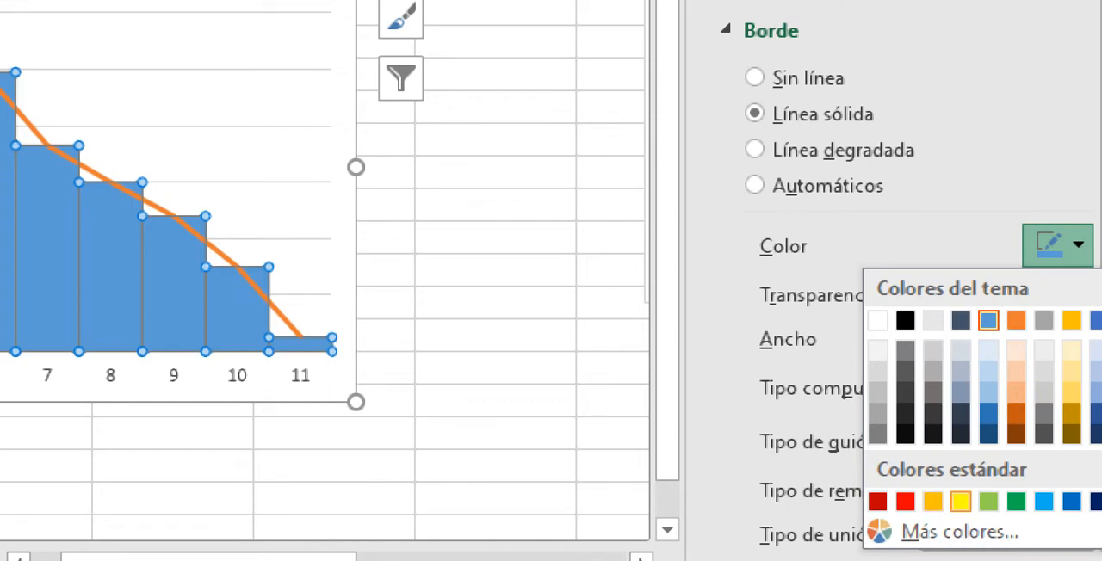
pyautogui.click(961, 502)
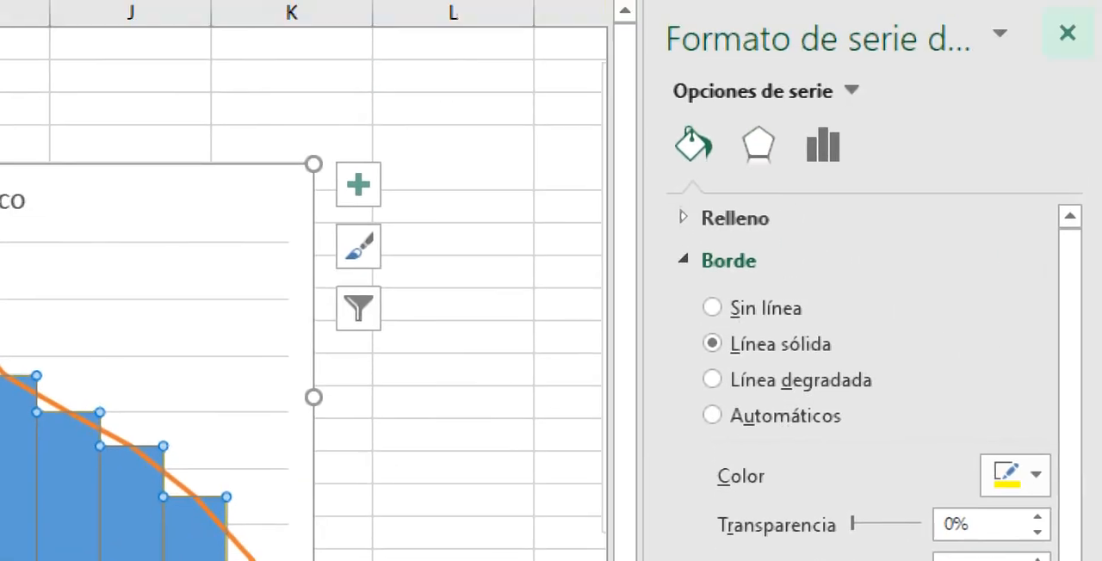
pyautogui.click(1067, 33)
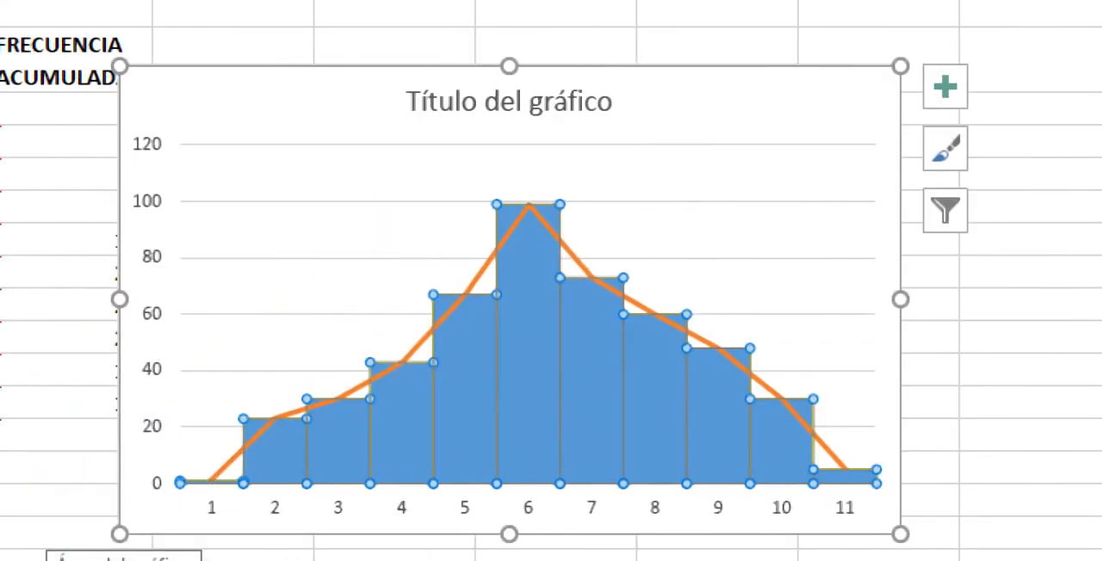
pyautogui.click(292, 284)
pyautogui.click(395, 512)
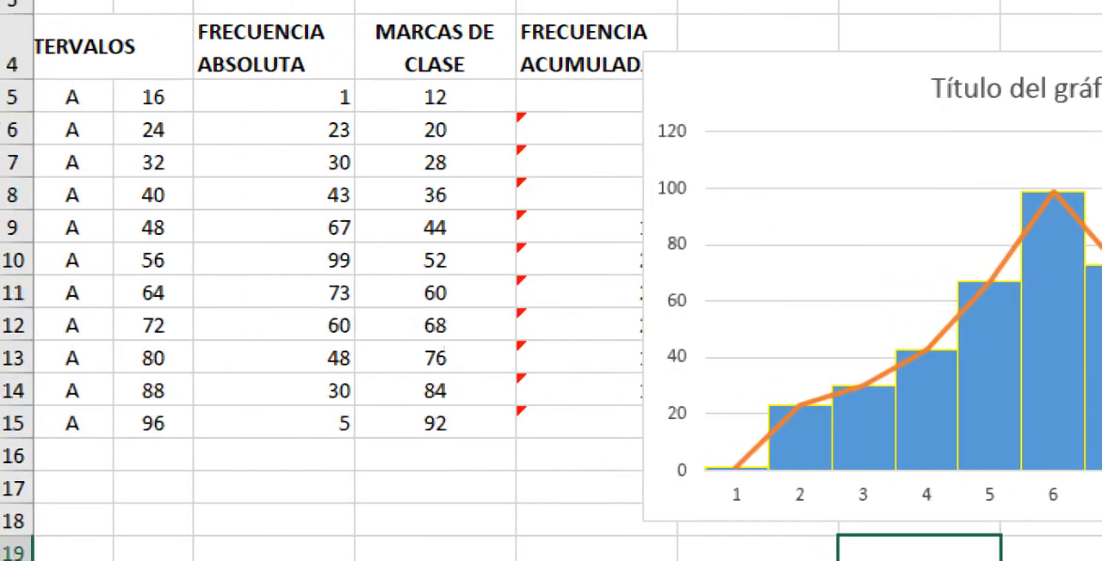
# Step: Set the chart's horizontal axis labels to the upper interval limits in C5:C15
pyautogui.click(73, 219)
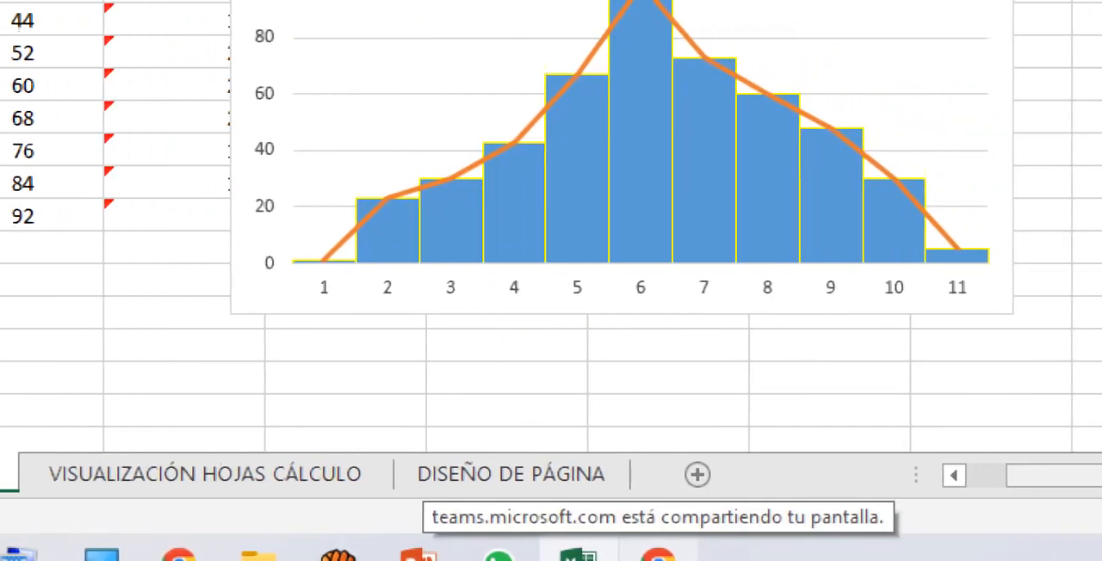
pyautogui.moveTo(1087, 475); pyautogui.dragTo(1042, 475)
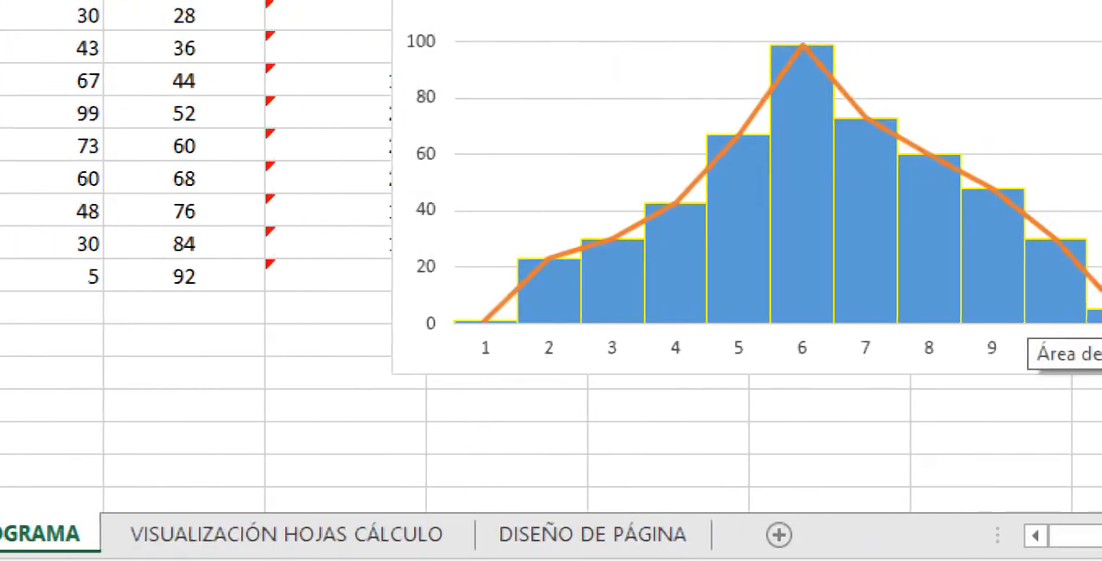
pyautogui.click(1029, 360)
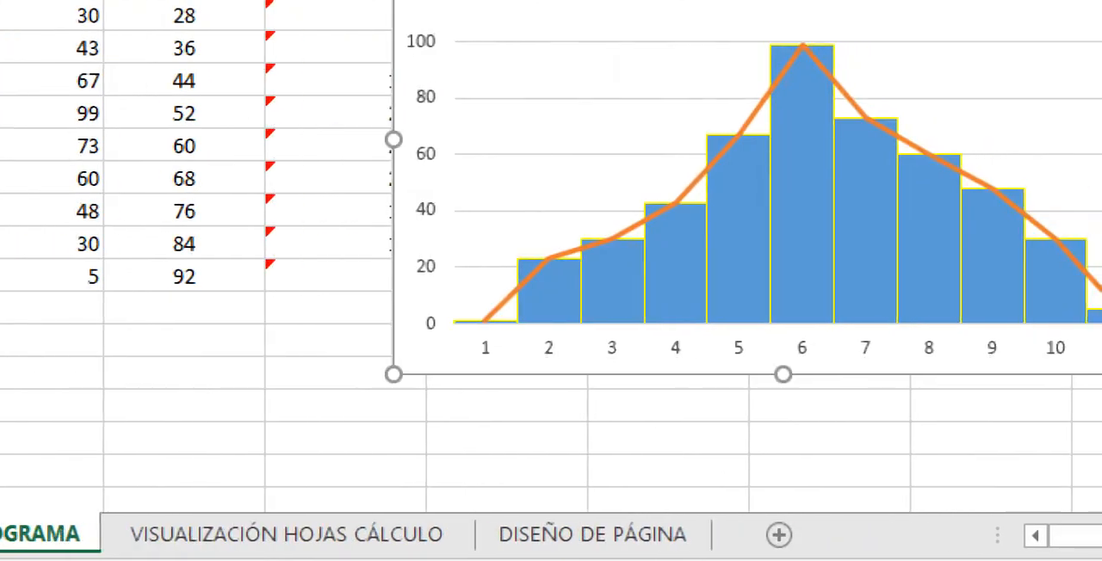
pyautogui.click(801, 348)
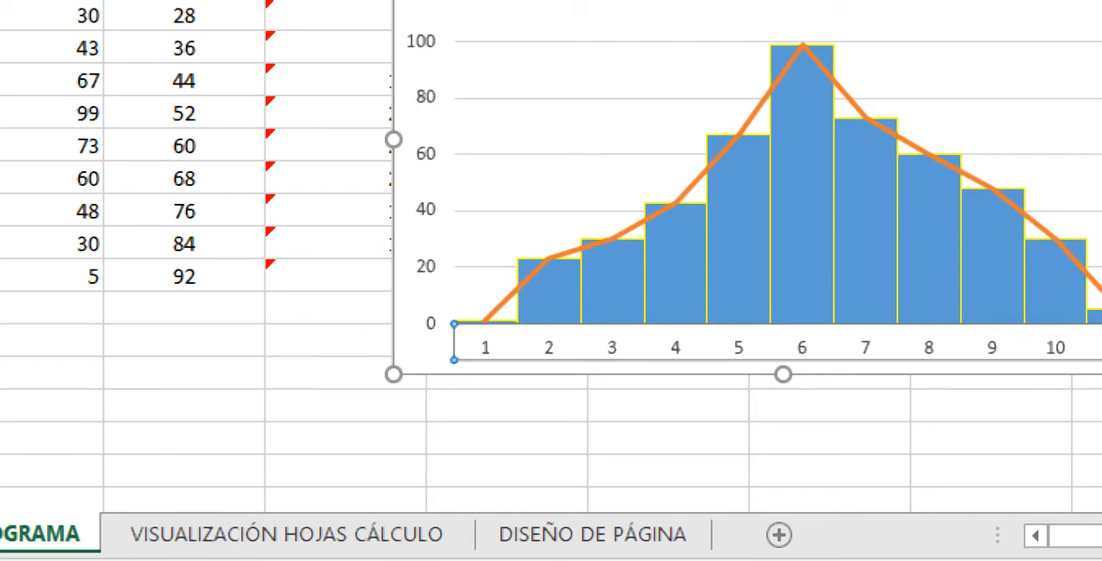
pyautogui.rightClick(612, 353)
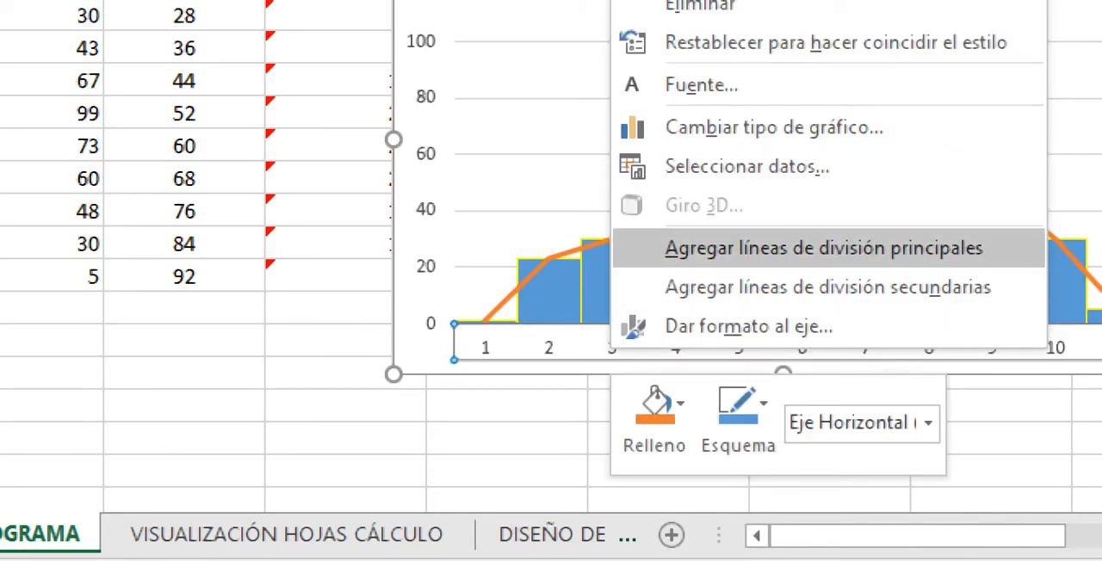
pyautogui.click(747, 166)
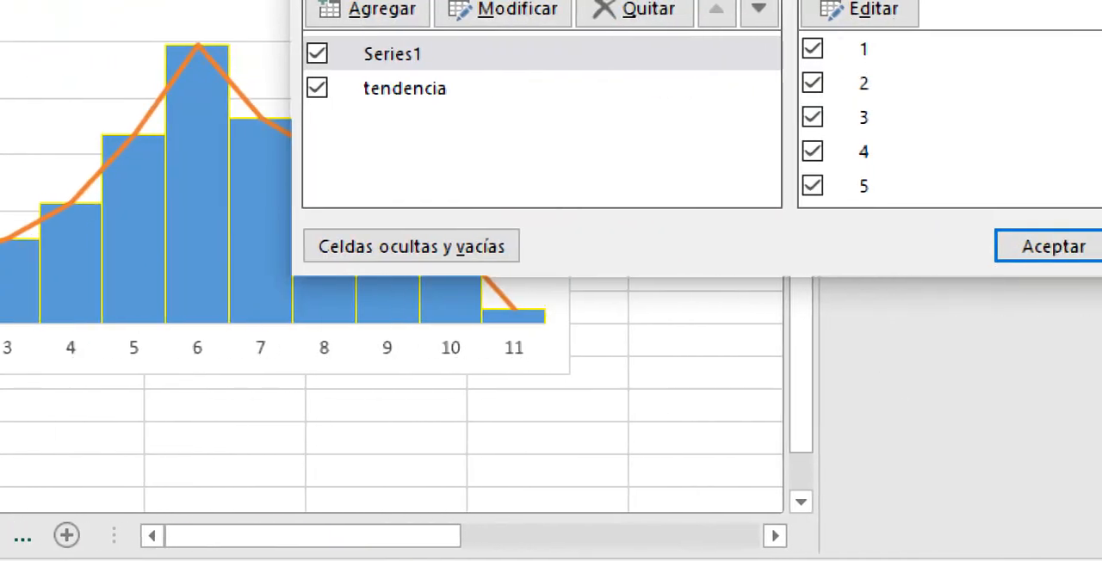
pyautogui.click(872, 9)
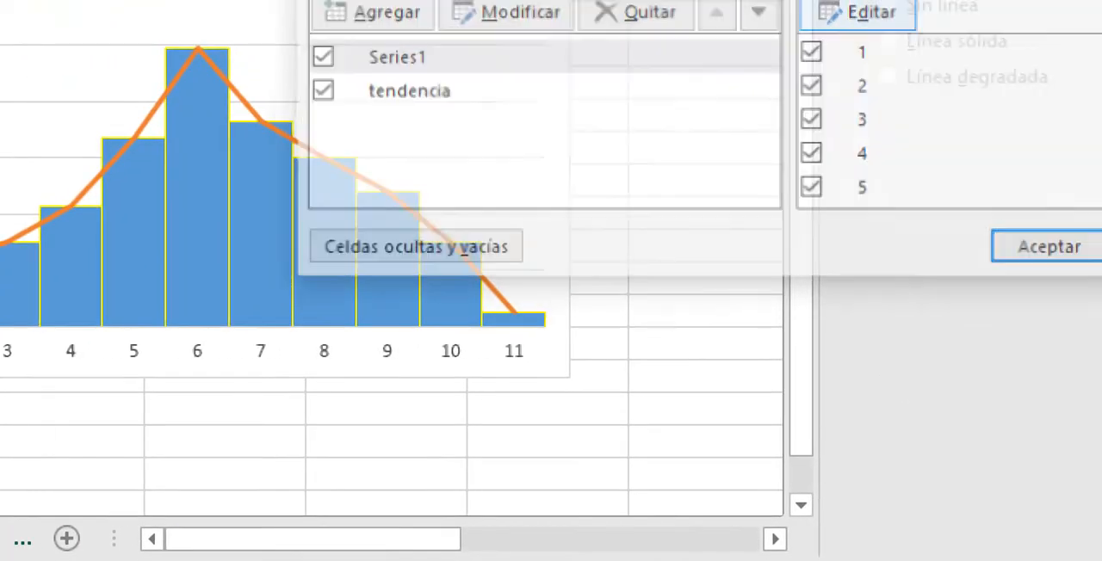
pyautogui.click(836, 34)
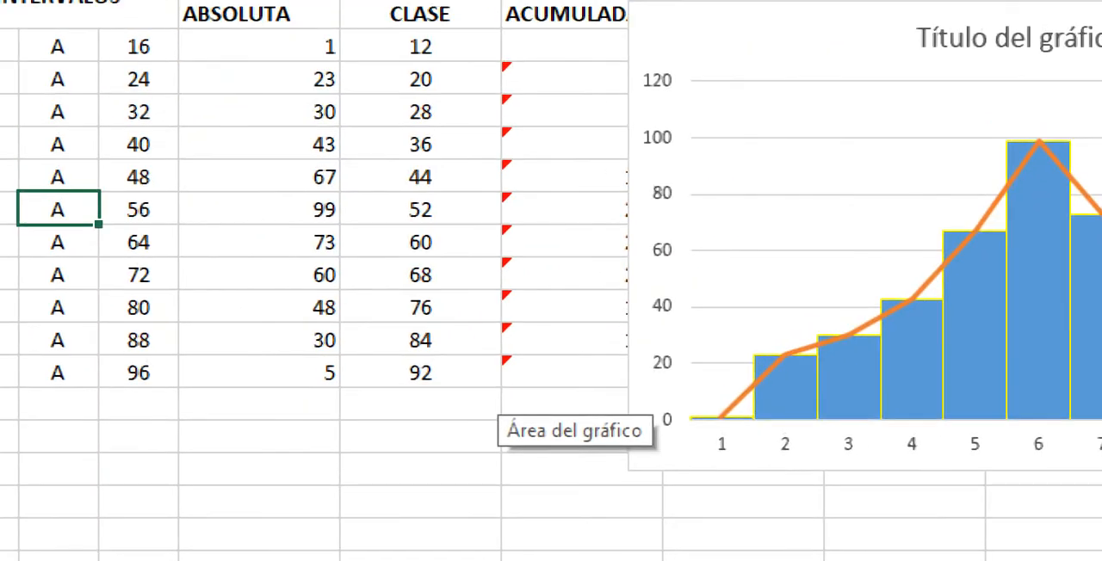
pyautogui.moveTo(138, 47); pyautogui.dragTo(161, 379)
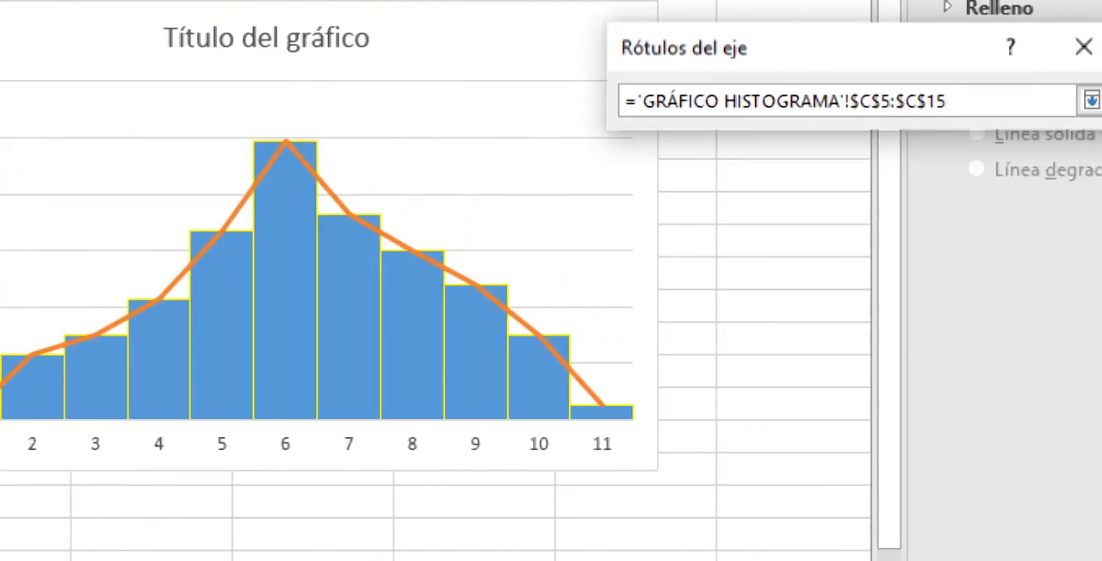
pyautogui.click(1081, 101)
pyautogui.click(893, 167)
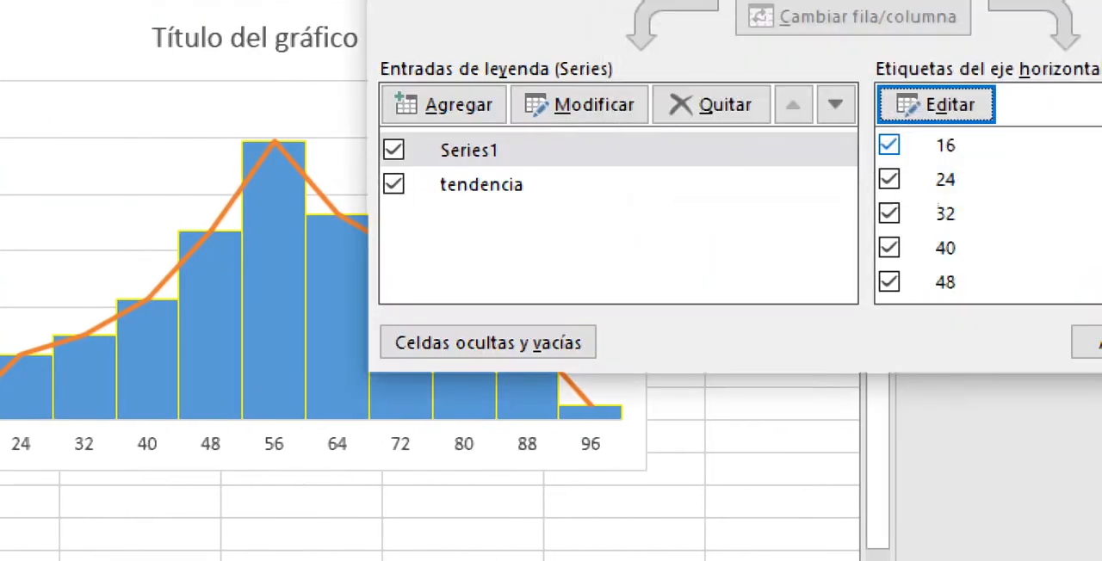
pyautogui.click(1088, 343)
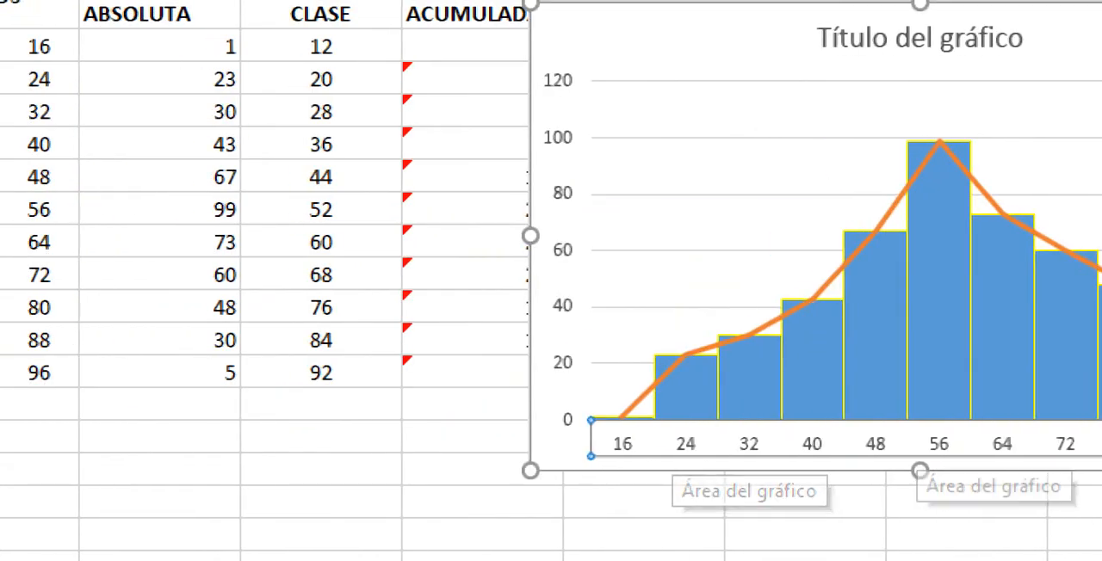
# Step: Set the histogram's horizontal axis labels to the class marks in E5:E15 and deselect the chart
pyautogui.rightClick(795, 461)
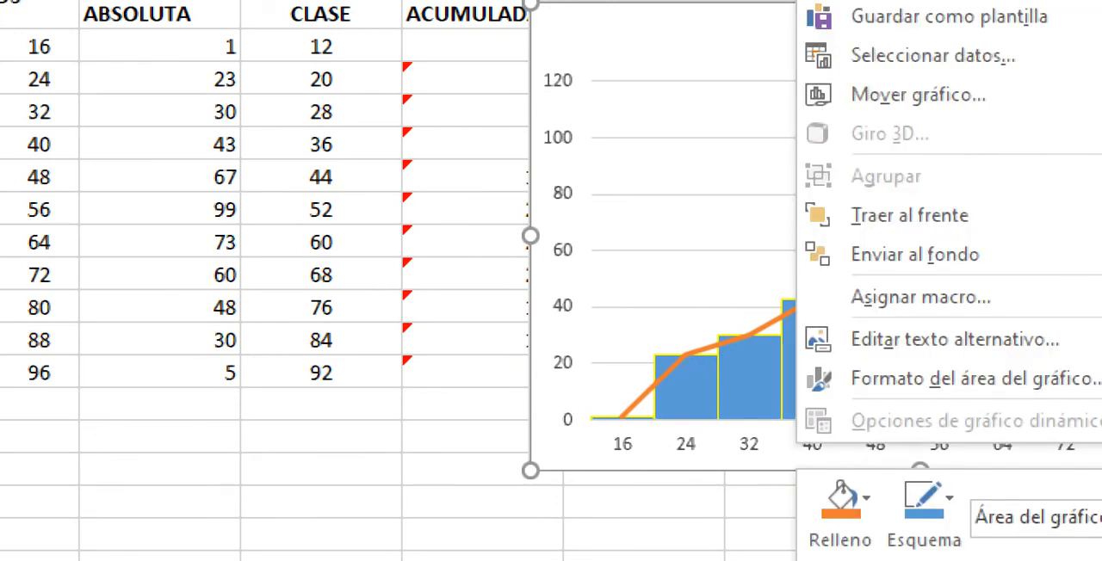
pyautogui.click(764, 460)
pyautogui.click(764, 446)
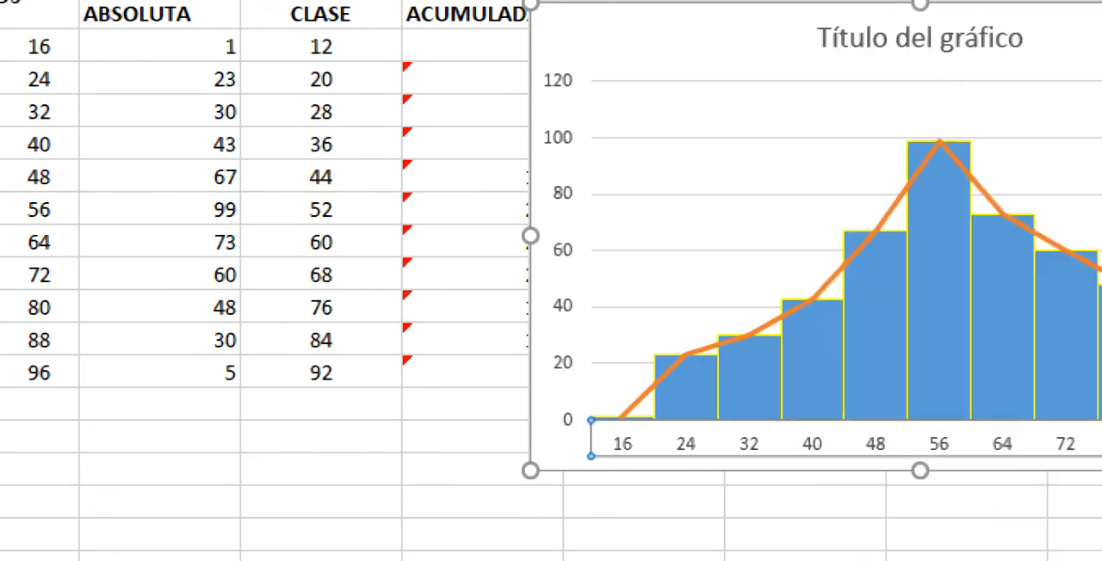
pyautogui.rightClick(755, 444)
pyautogui.rightClick(819, 444)
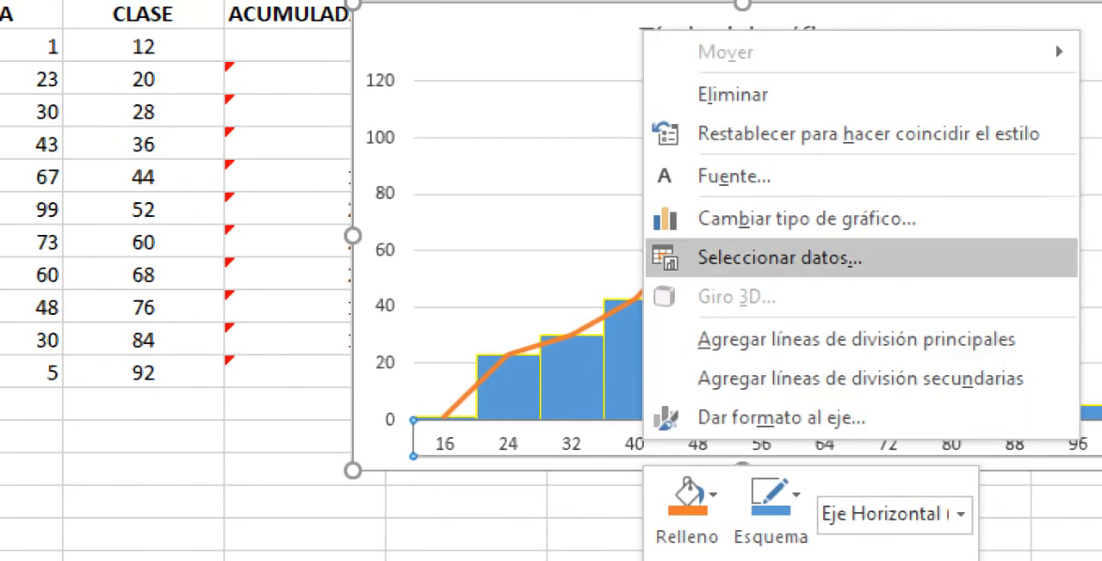
pyautogui.click(780, 258)
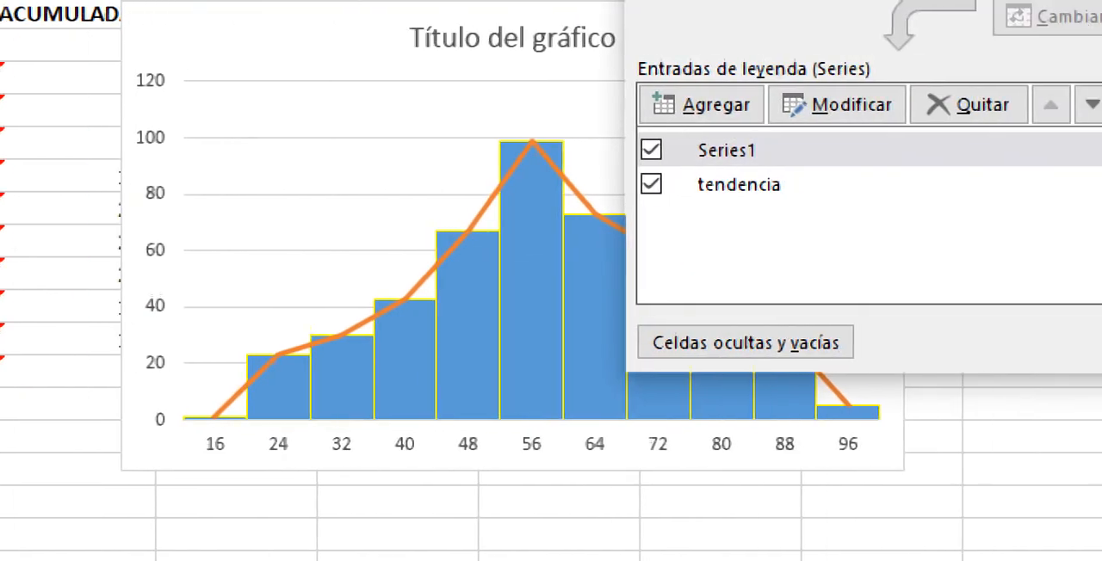
pyautogui.click(1024, 104)
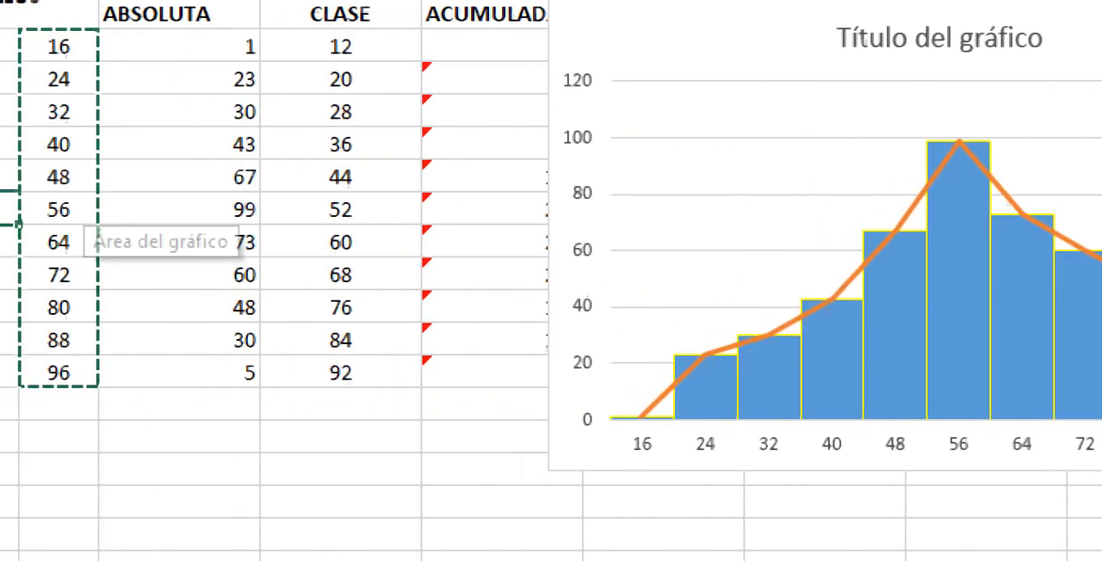
pyautogui.moveTo(341, 47); pyautogui.dragTo(409, 394)
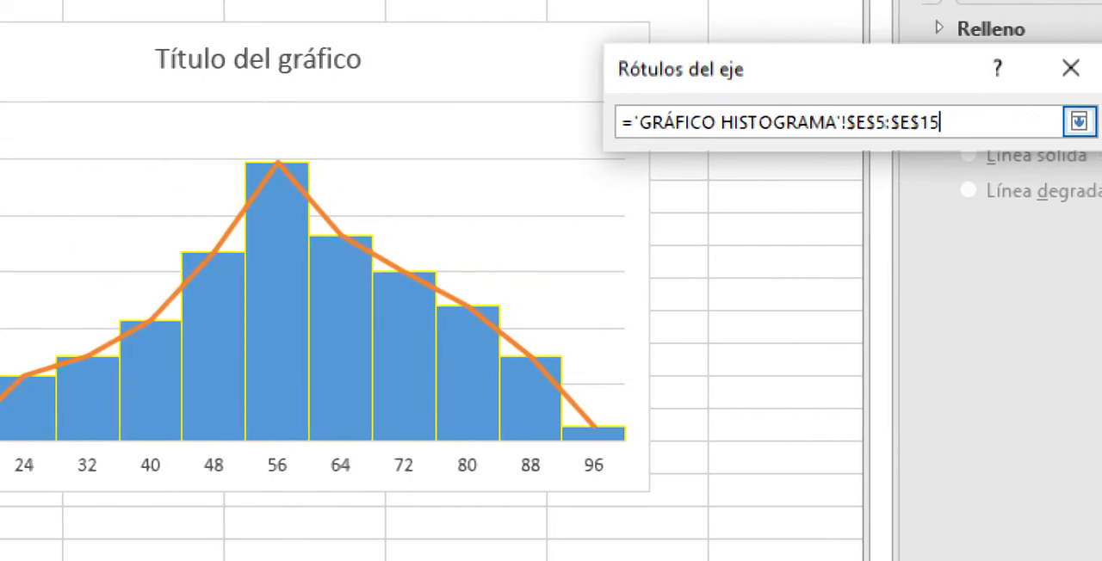
pyautogui.click(1097, 121)
pyautogui.click(921, 187)
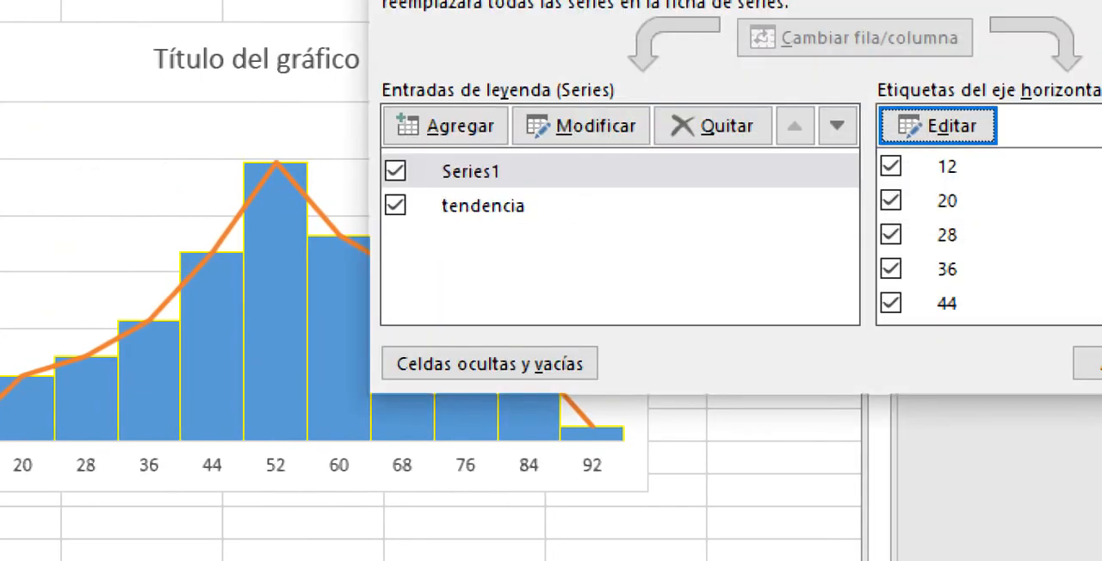
pyautogui.click(1011, 363)
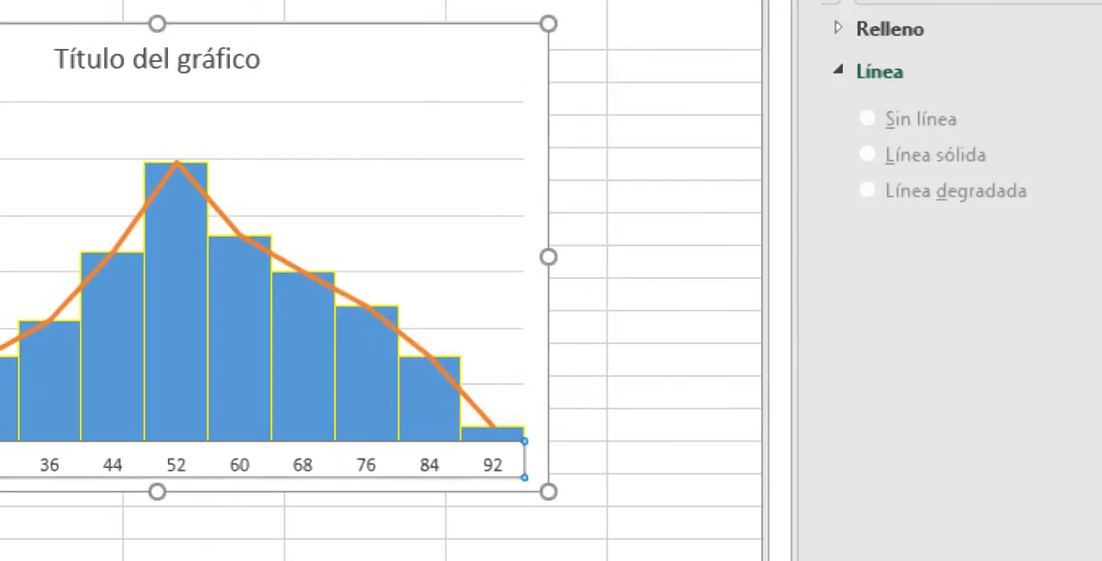
pyautogui.press('Escape')
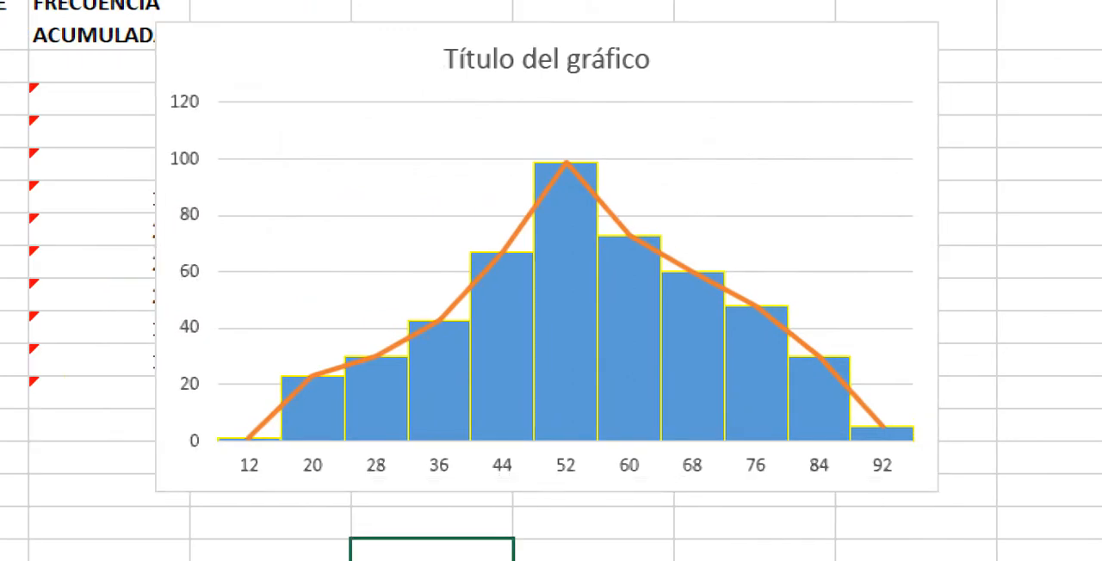
# Step: Replace the histogram's placeholder title with "COMPRA DE GALLETAS"
pyautogui.click(547, 59)
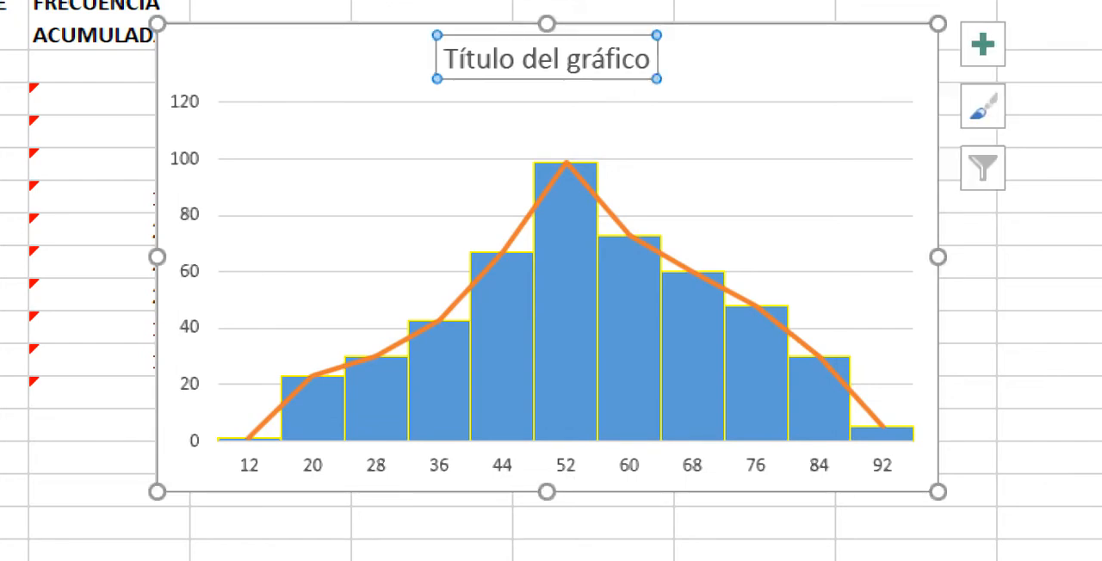
pyautogui.moveTo(651, 59); pyautogui.dragTo(165, 65)
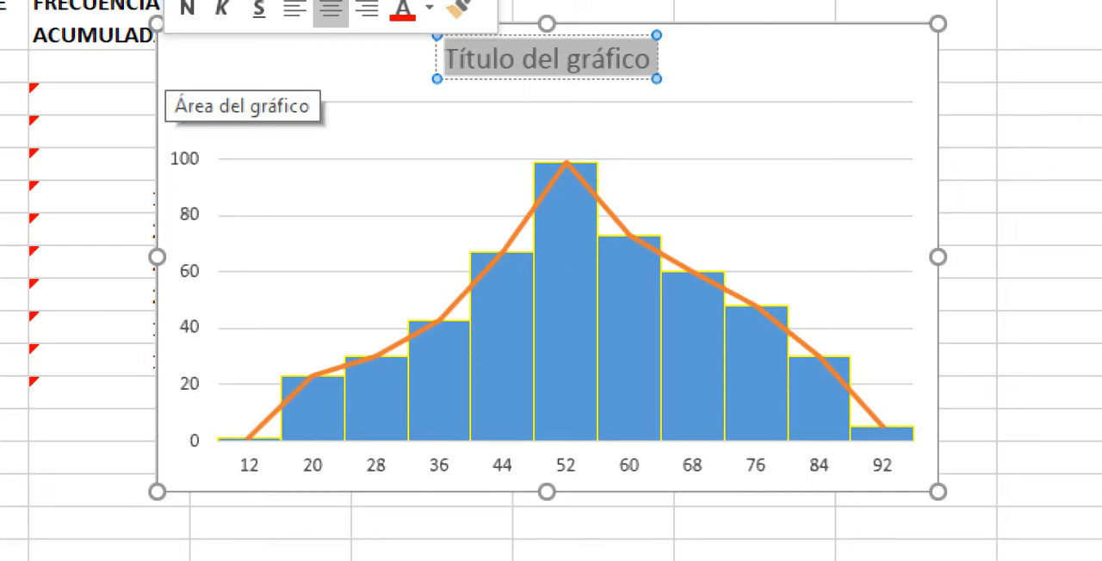
pyautogui.write('compta')
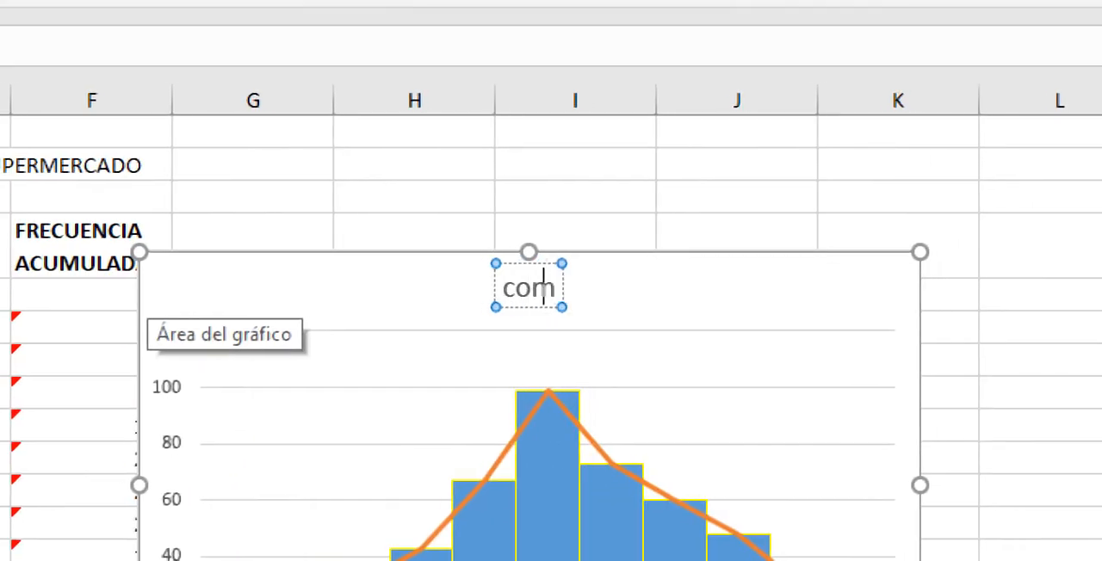
pyautogui.press('BackSpace')
pyautogui.press('BackSpace')
pyautogui.press('BackSpace')
pyautogui.press('BackSpace')
pyautogui.press('BackSpace')
pyautogui.press('BackSpace')
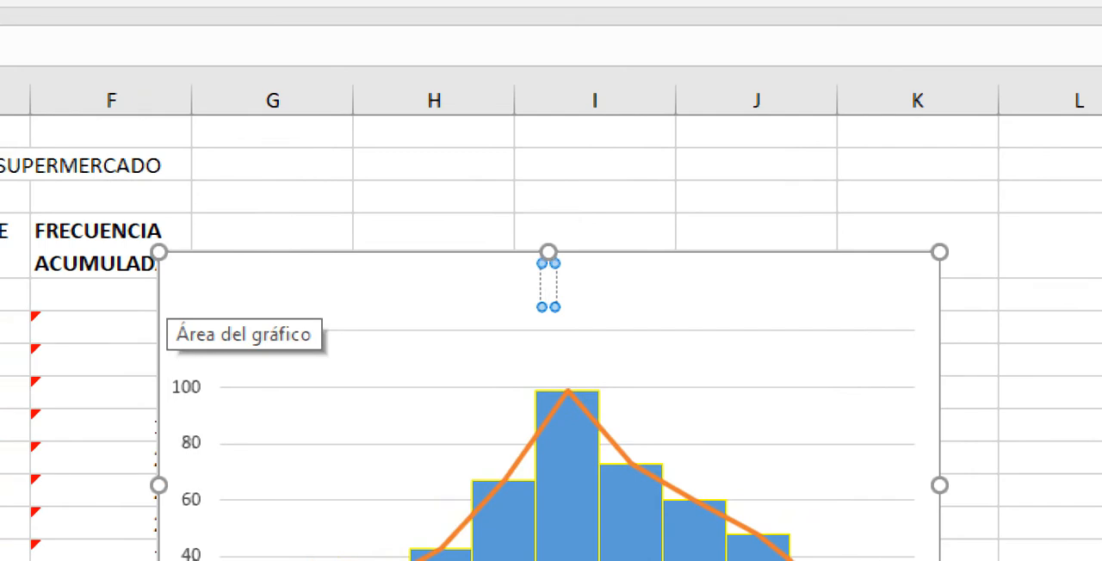
pyautogui.write('COMPRA DE')
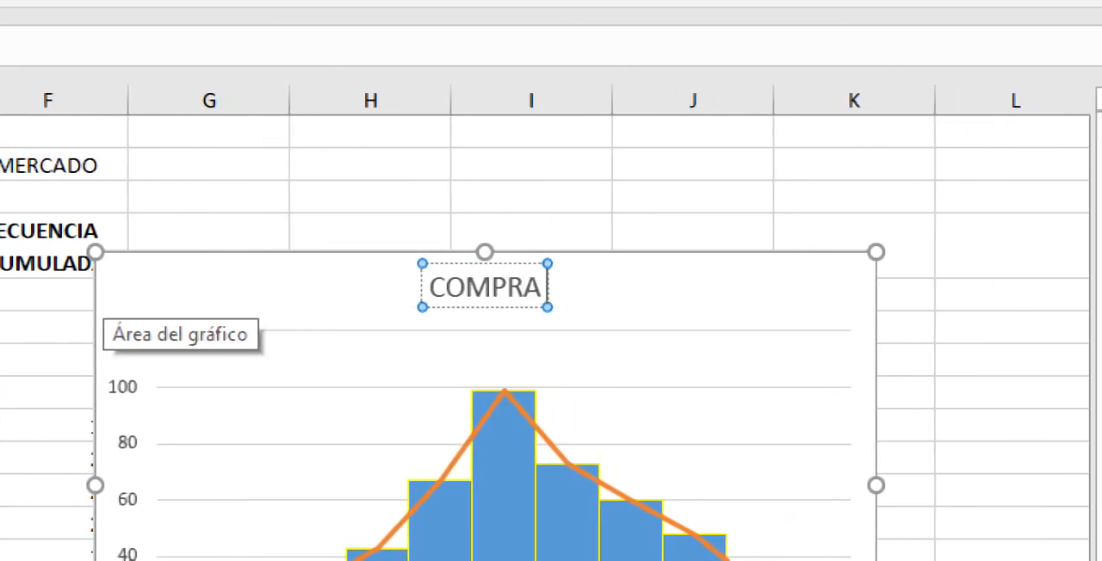
pyautogui.write(' GALLETAS')
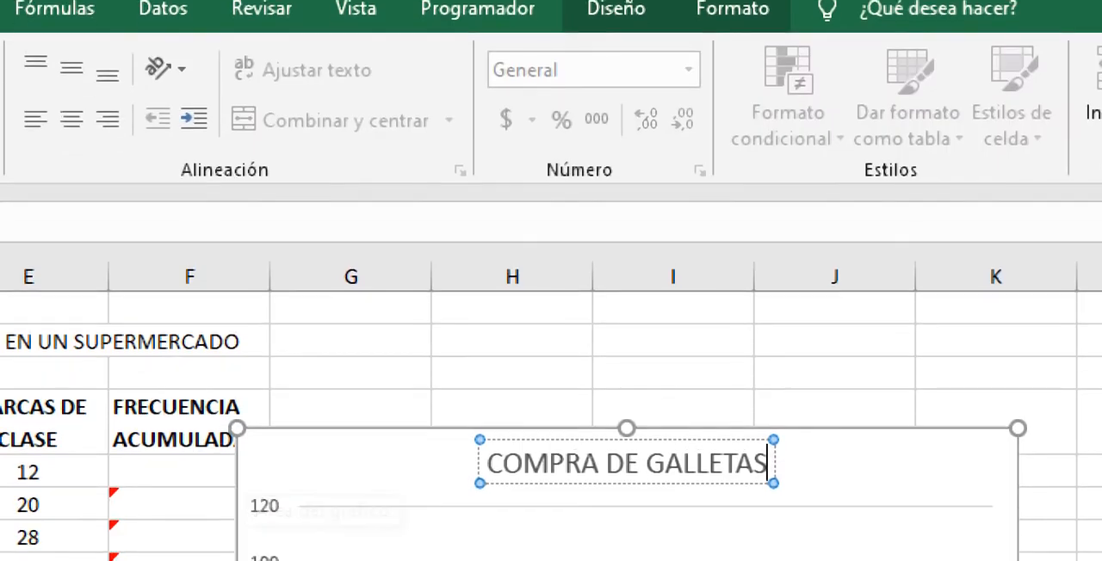
pyautogui.click(294, 164)
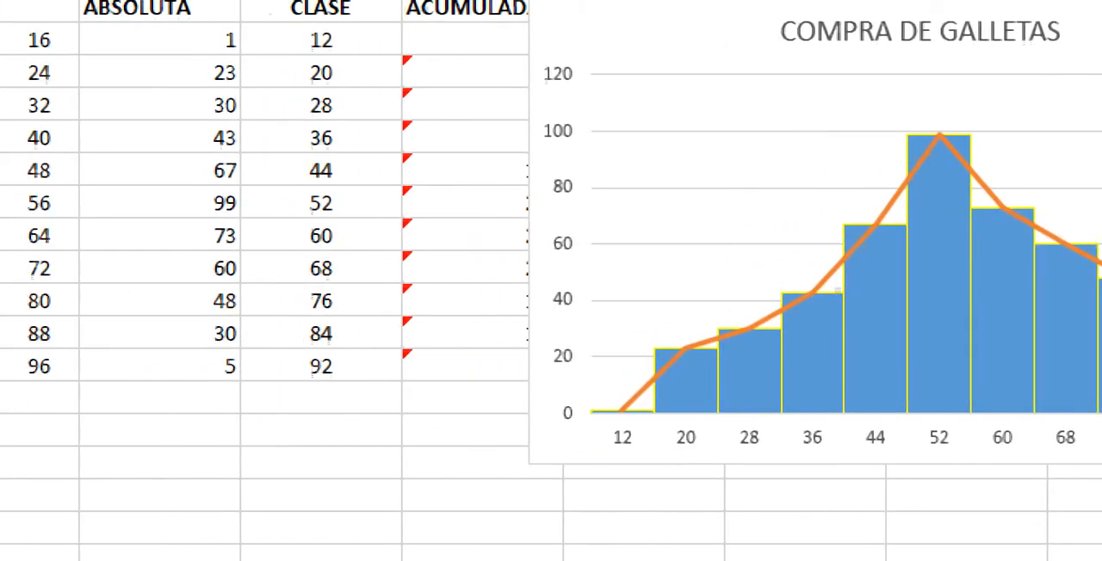
# Step: Go to the VISUALIZACIÓN HOJAS CÁLCULO sheet and review the available Inmovilizar options
pyautogui.press('Up')
pyautogui.press('Up')
pyautogui.press('Up')
pyautogui.press('Up')
pyautogui.press('Up')
pyautogui.press('Up')
pyautogui.press('Up')
pyautogui.press('Up')
pyautogui.press('Up')
pyautogui.press('Up')
pyautogui.press('Up')
pyautogui.press('Up')
pyautogui.press('Up')
pyautogui.press('Up')
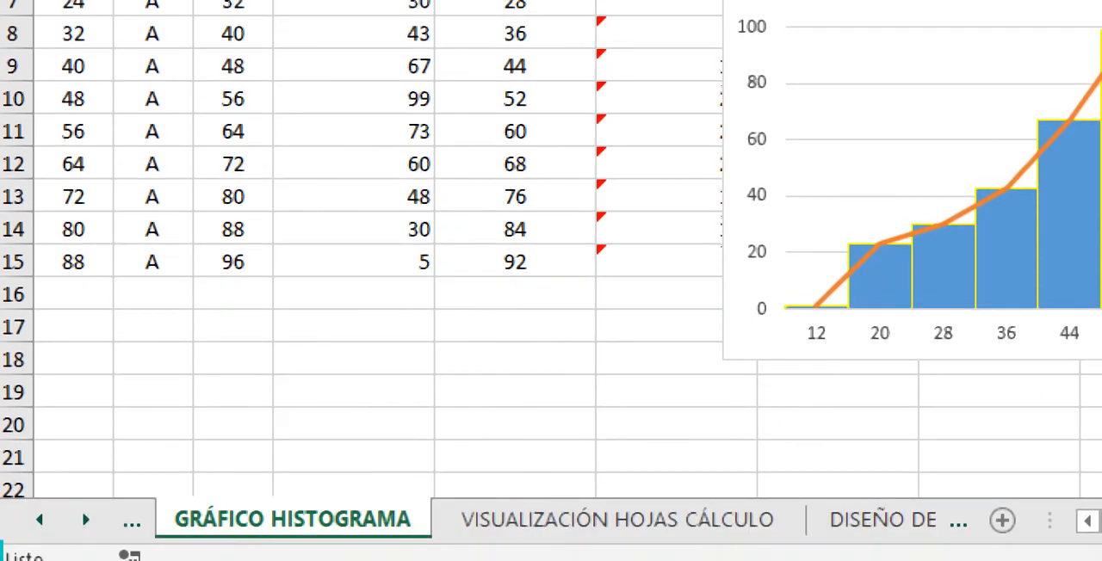
pyautogui.hotkey('ctrl', 'pagedown')
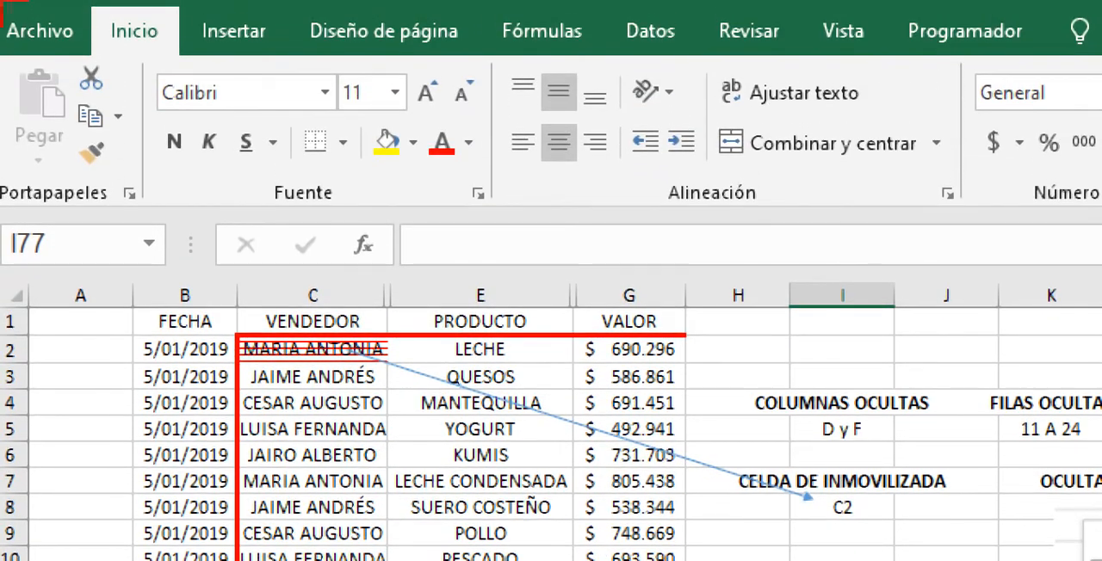
pyautogui.click(831, 31)
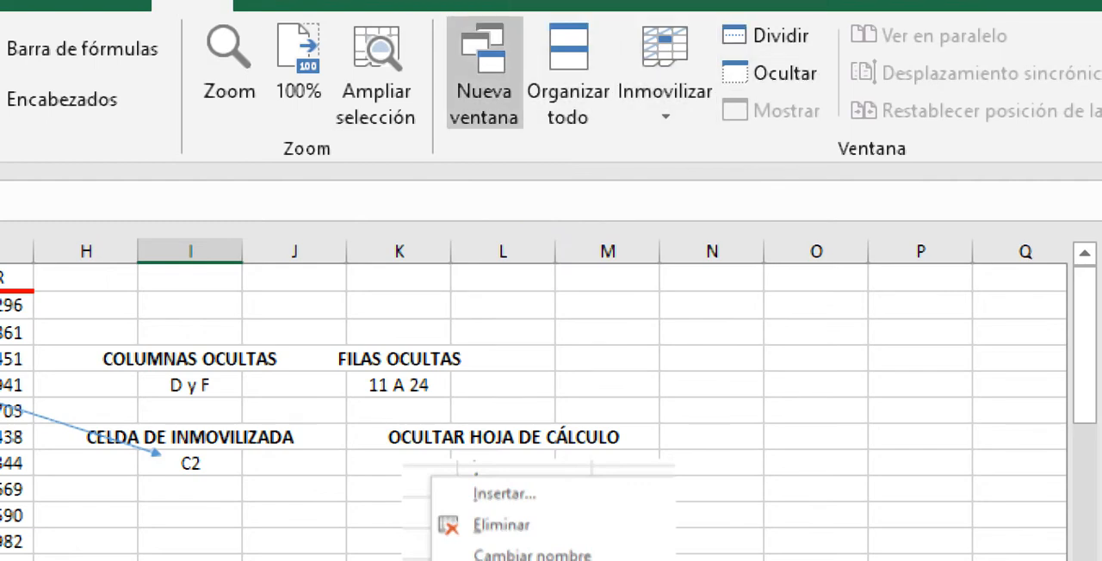
pyautogui.click(665, 87)
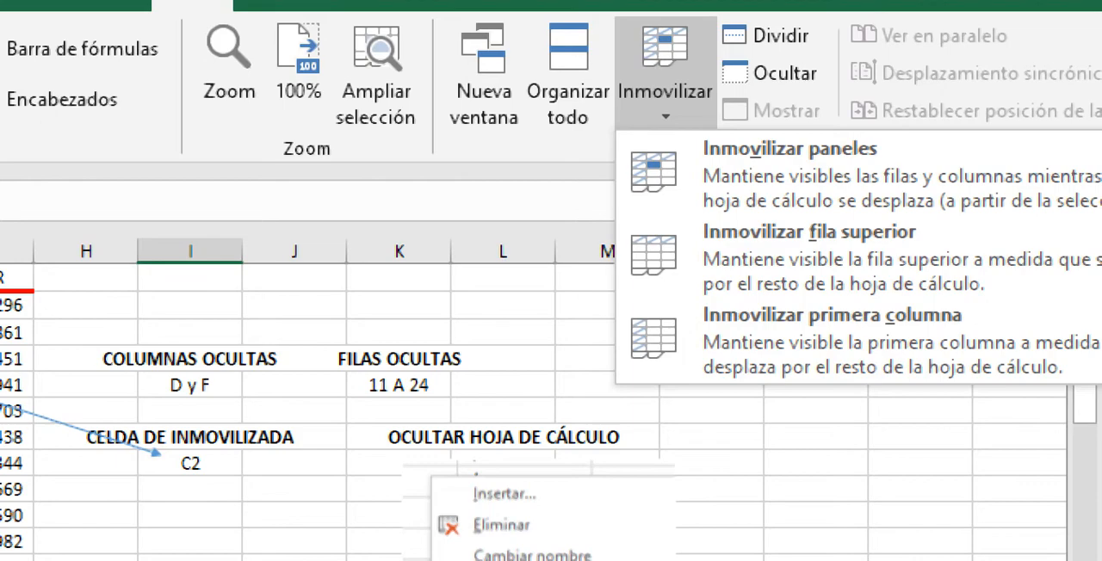
pyautogui.press('Escape')
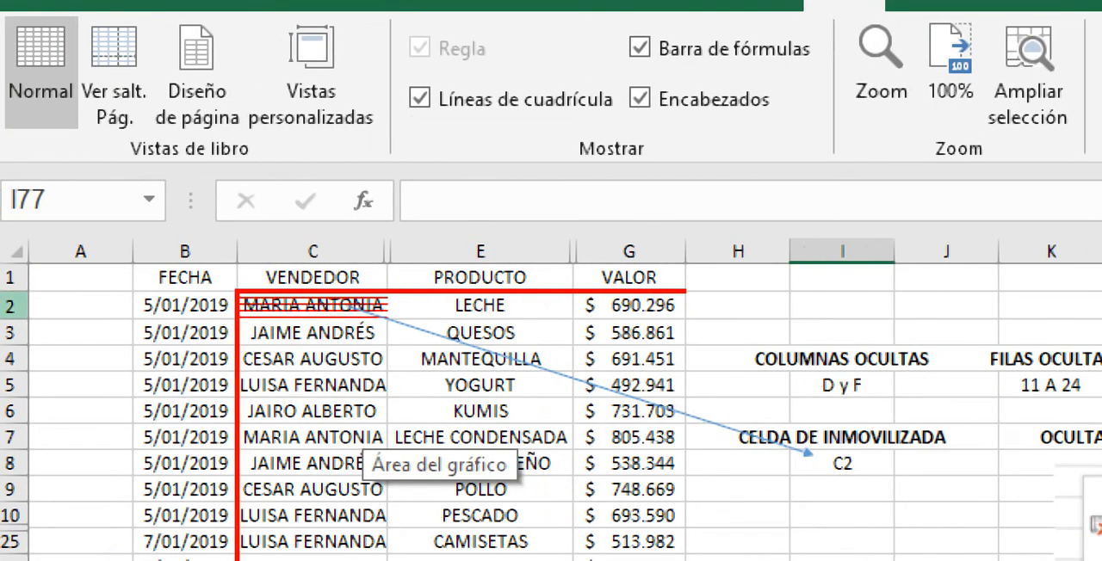
# Step: Freeze the top row containing the sales table's headings with Inmovilizar fila superior
pyautogui.click(14, 305)
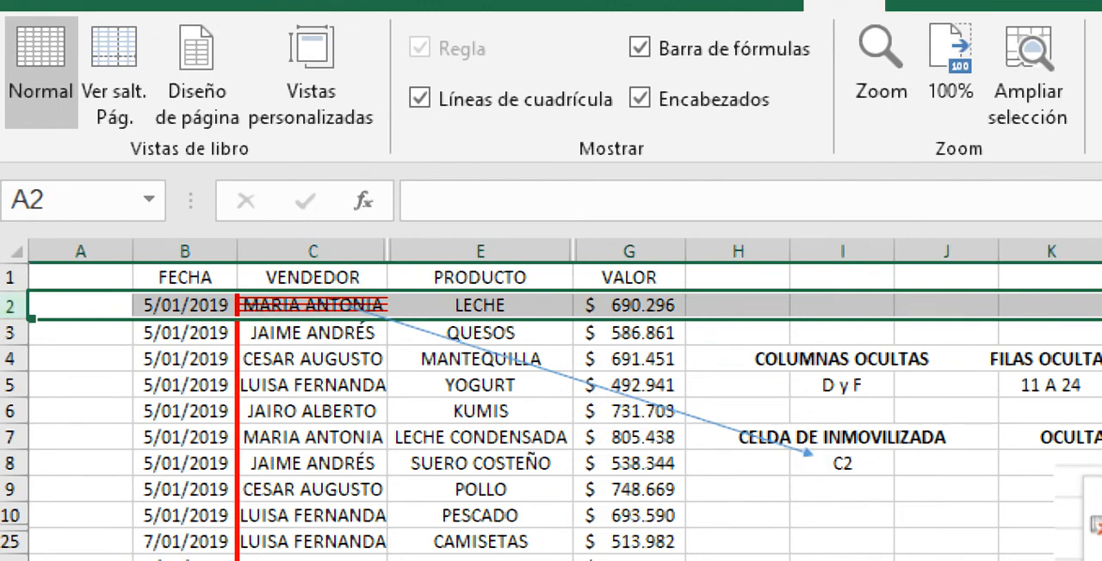
pyautogui.moveTo(186, 305); pyautogui.dragTo(628, 304)
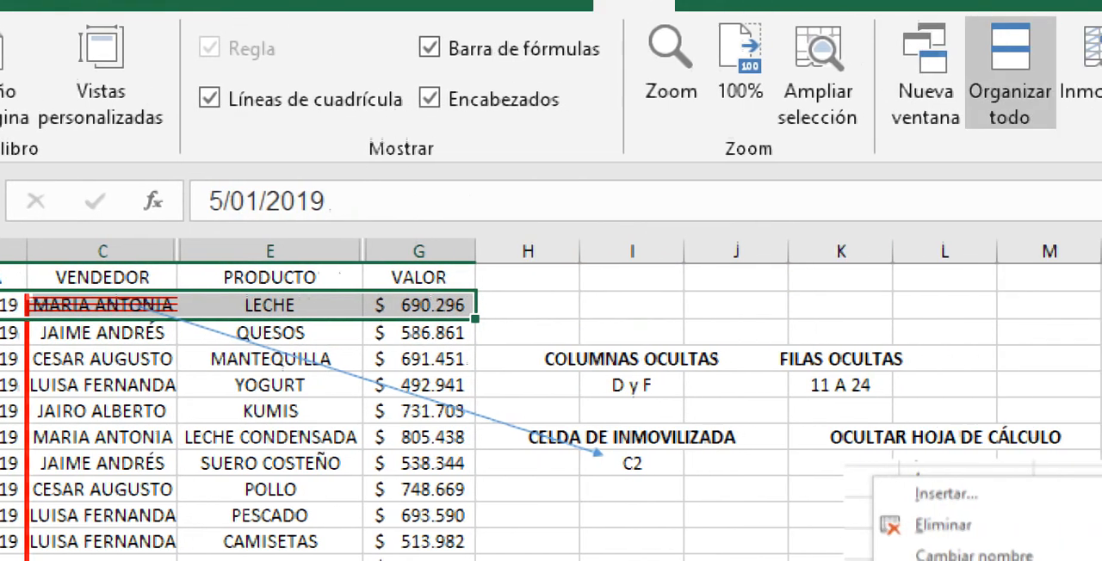
pyautogui.click(1053, 91)
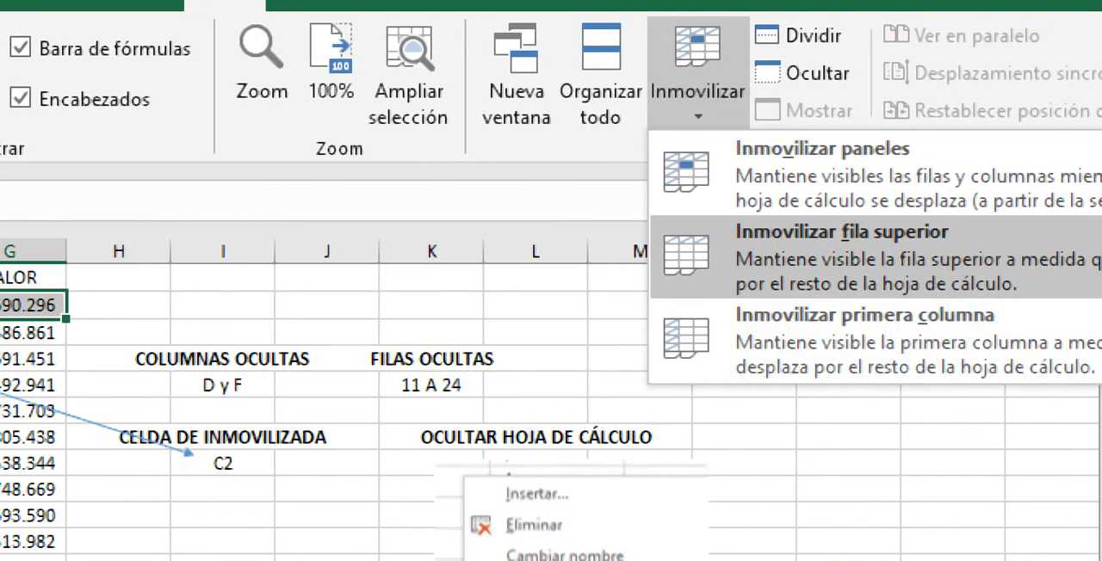
pyautogui.click(827, 257)
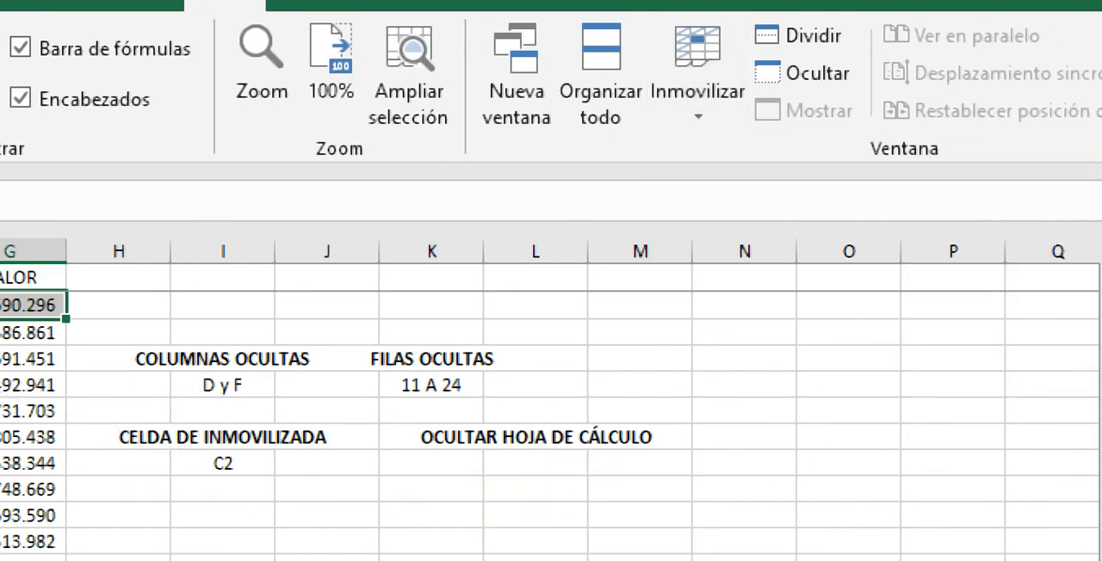
# Step: Move down through the sales records from column A to check how the frozen heading row behaves
pyautogui.click(81, 277)
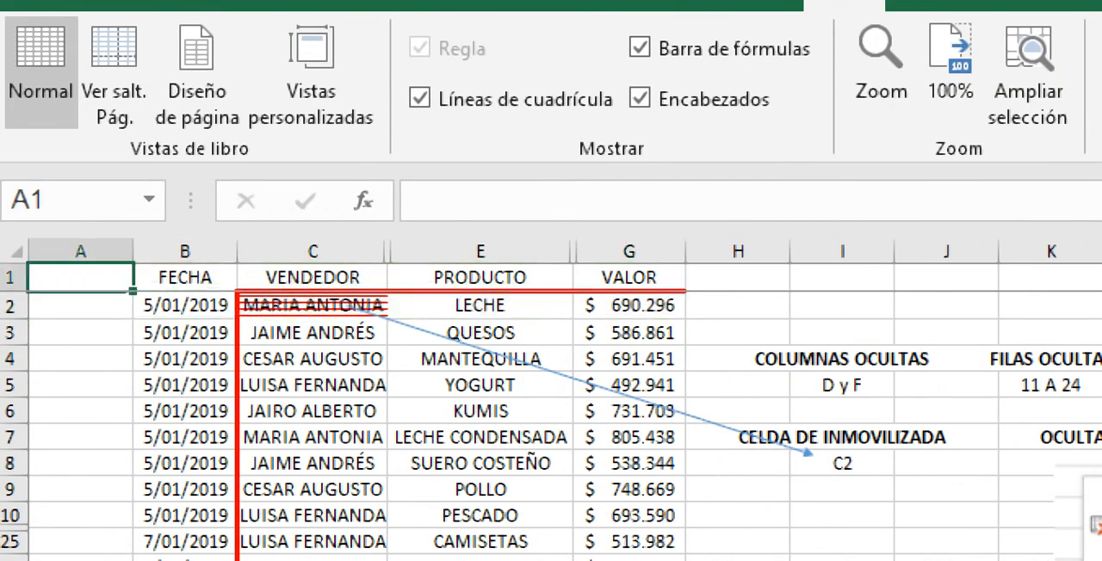
pyautogui.click(184, 359)
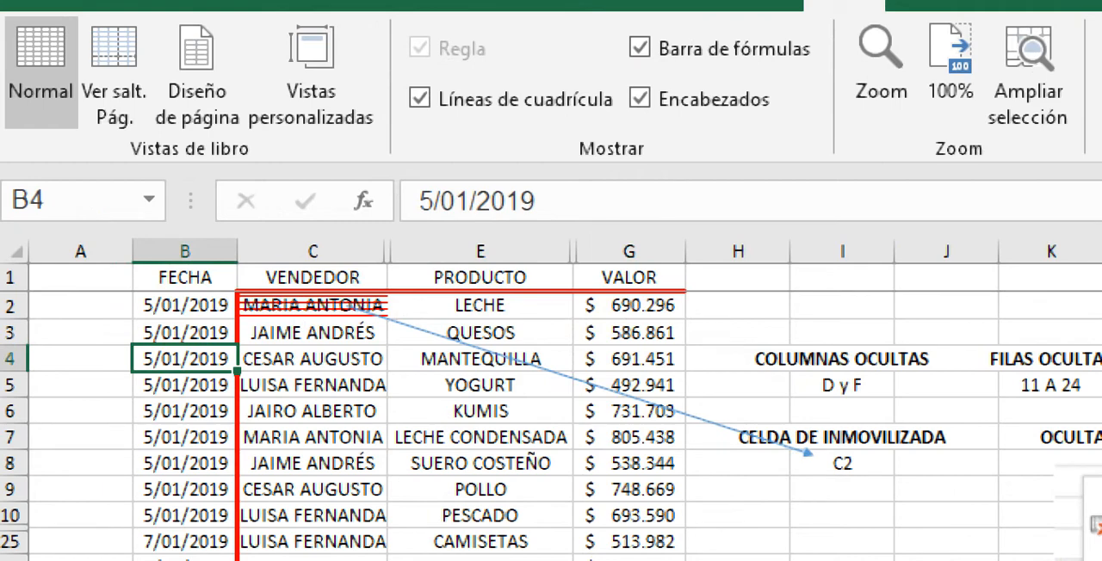
pyautogui.click(10, 278)
pyautogui.click(81, 333)
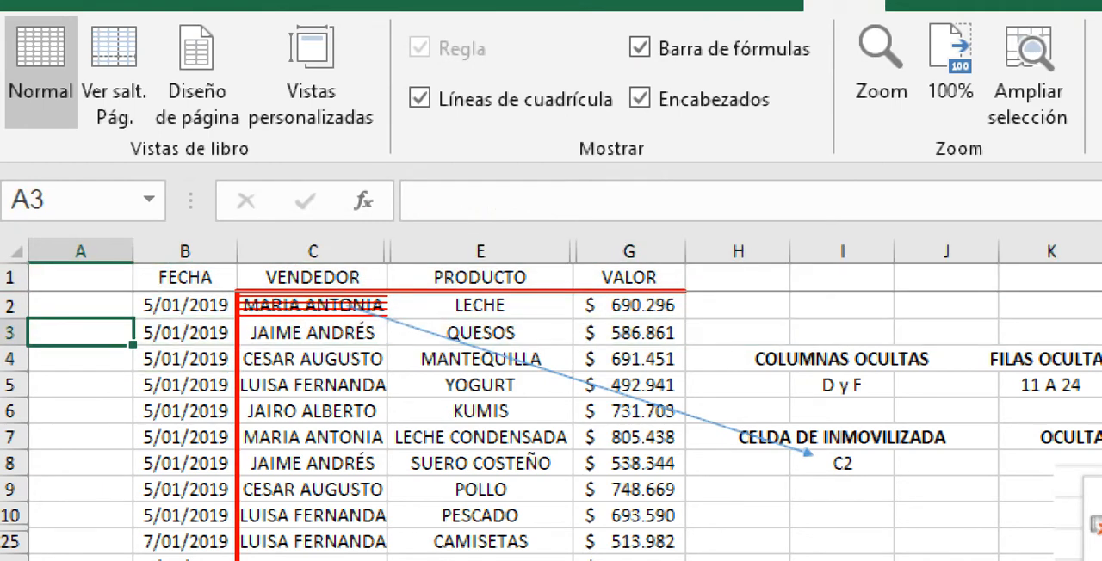
pyautogui.press('Down')
pyautogui.press('Down')
pyautogui.press('Down')
pyautogui.press('Down')
pyautogui.press('Down')
pyautogui.press('Down')
pyautogui.press('Down')
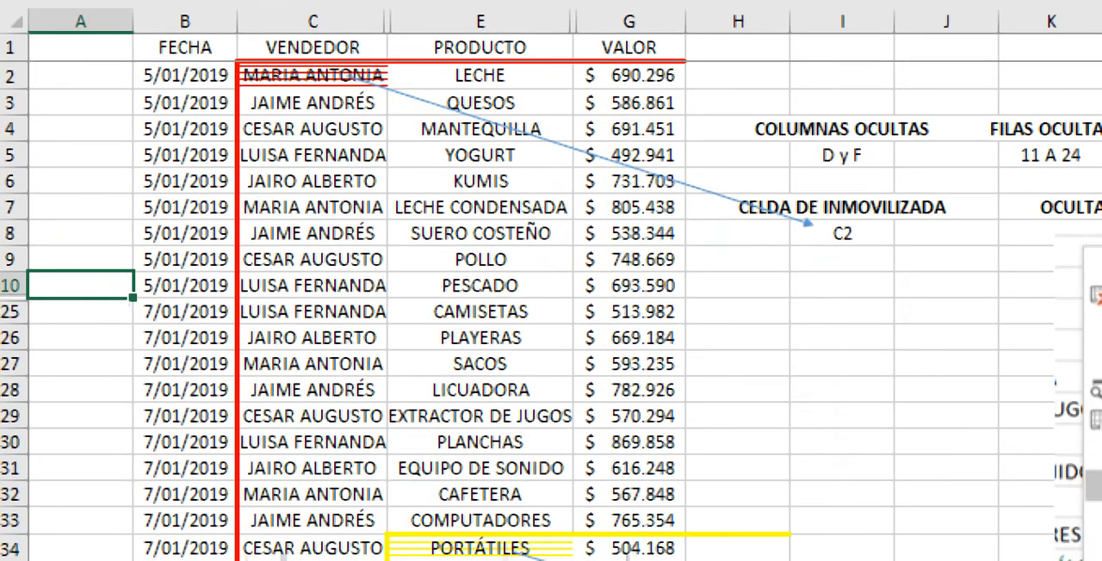
pyautogui.press('Down')
pyautogui.press('Down')
pyautogui.press('Down')
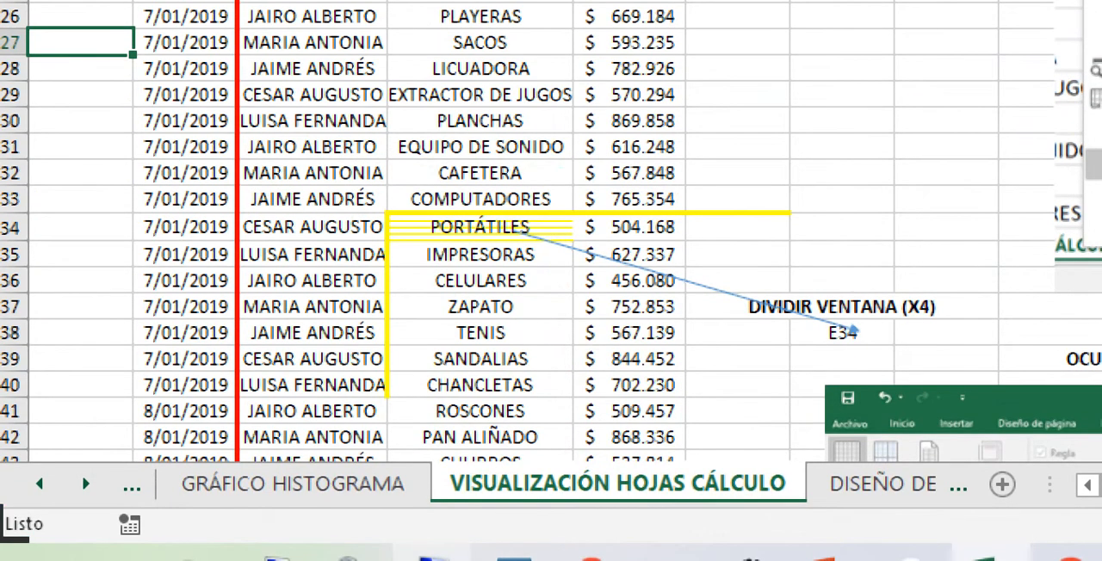
# Step: Switch to Lupa to reset the screen magnification to 100%, and close the Formato de forma pane in Excel
pyautogui.click(512, 556)
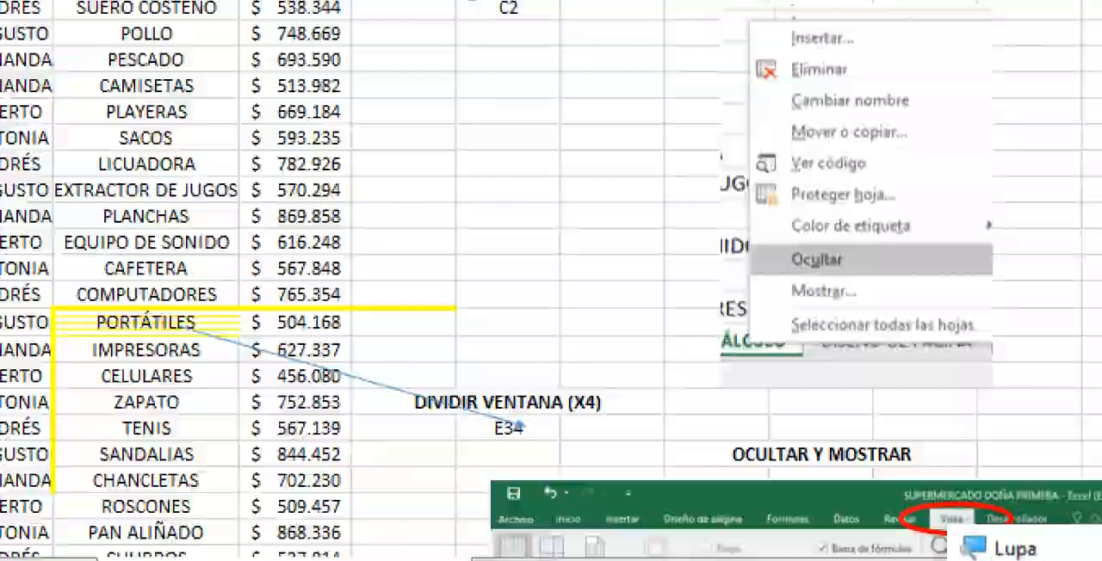
pyautogui.click(658, 553)
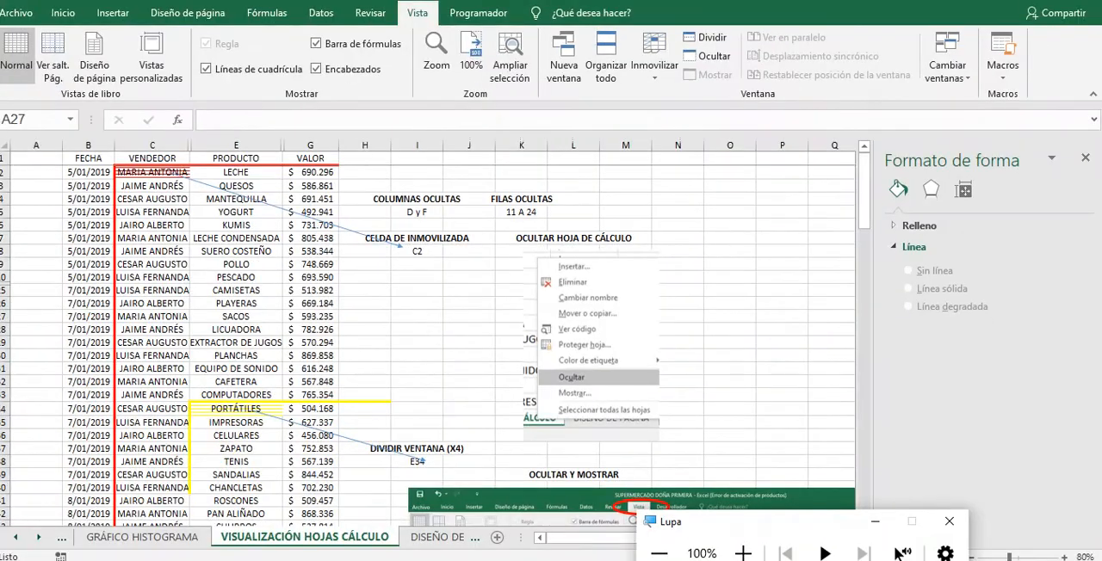
pyautogui.click(875, 522)
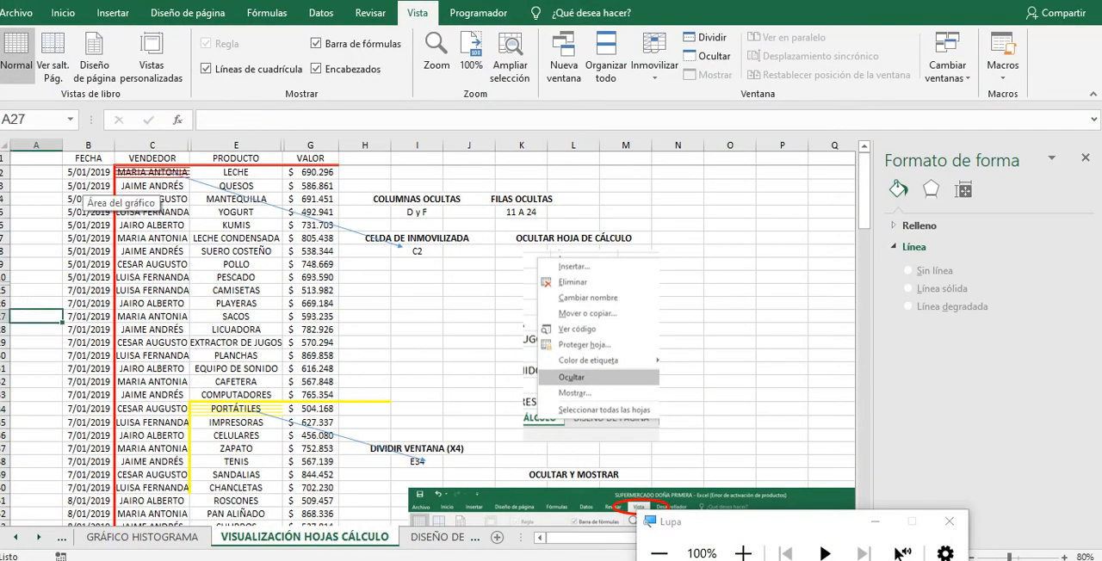
pyautogui.click(86, 186)
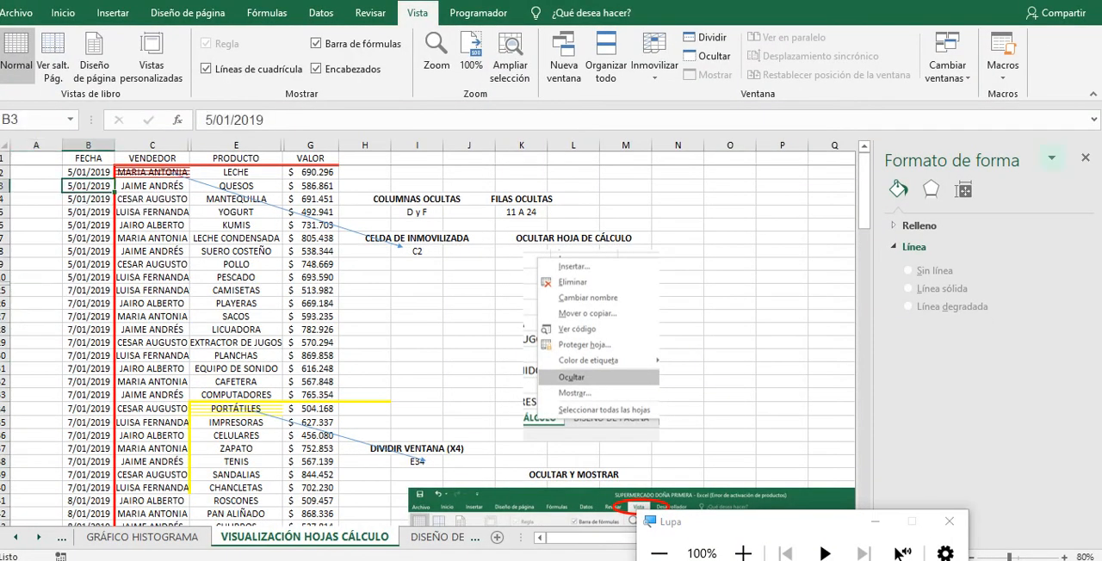
pyautogui.click(1085, 157)
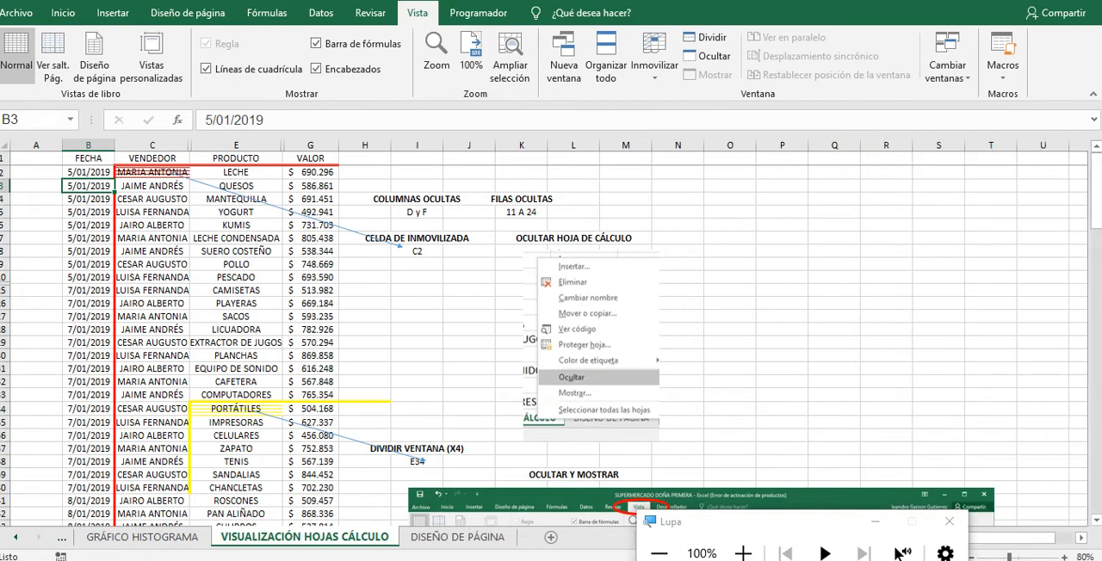
# Step: Release the frozen top row and freeze column A with Inmovilizar primera columna
pyautogui.scroll(-2, 895, 552)
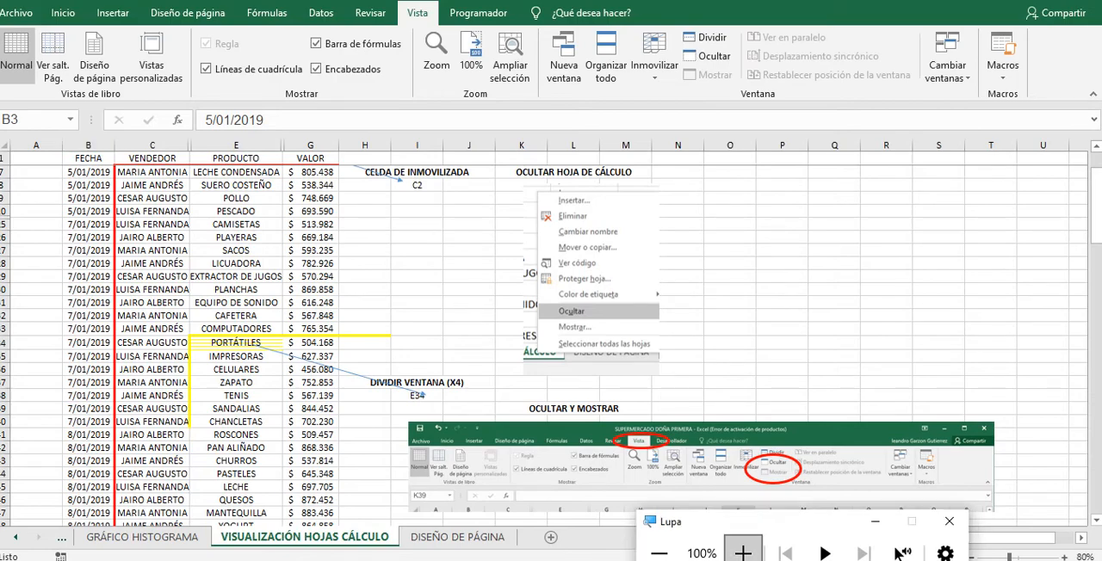
pyautogui.click(742, 552)
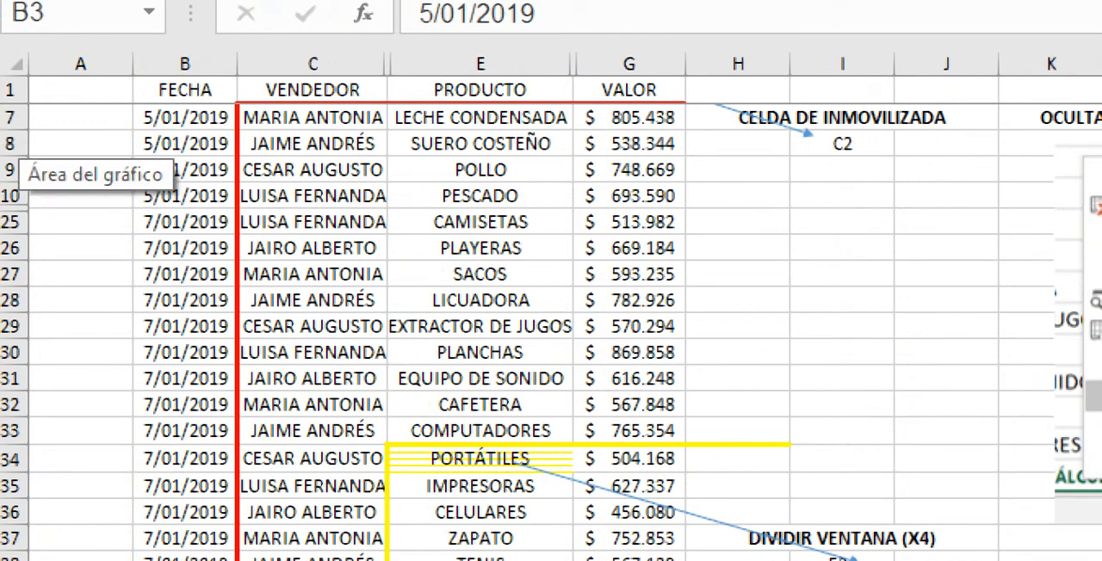
pyautogui.click(80, 90)
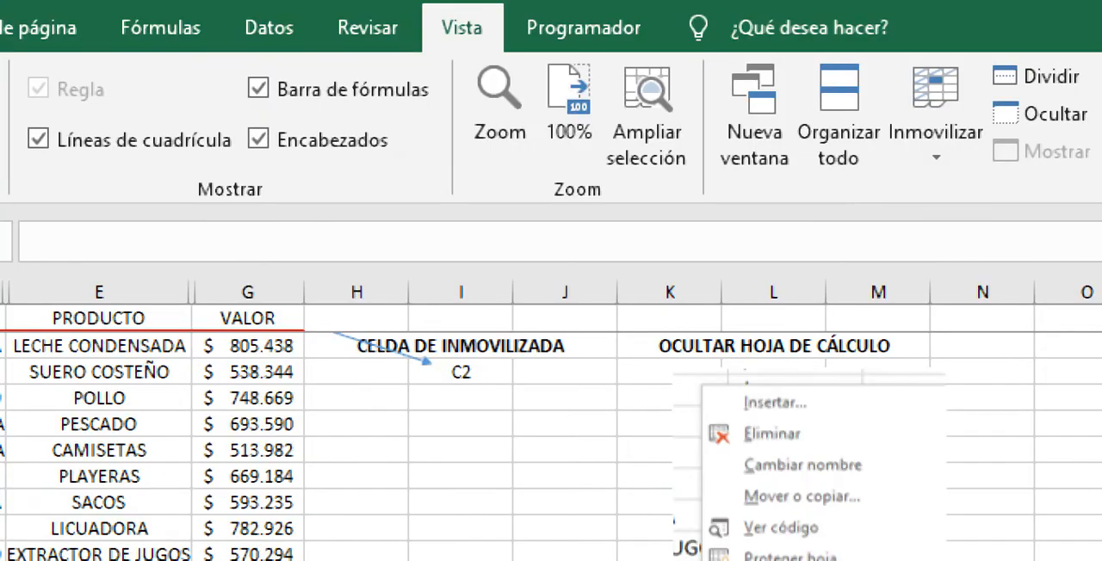
pyautogui.click(936, 133)
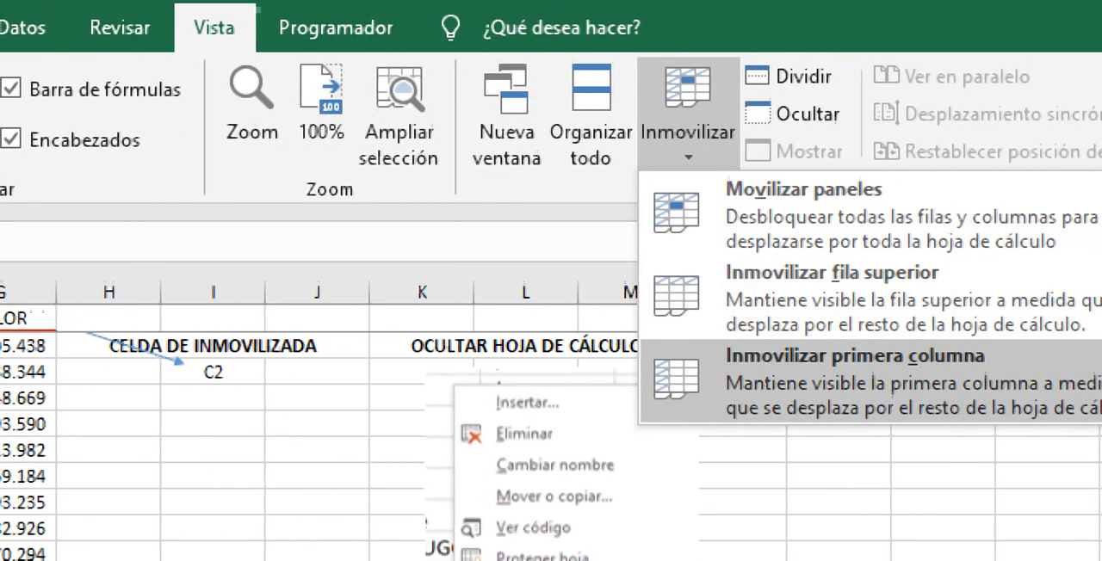
pyautogui.click(973, 371)
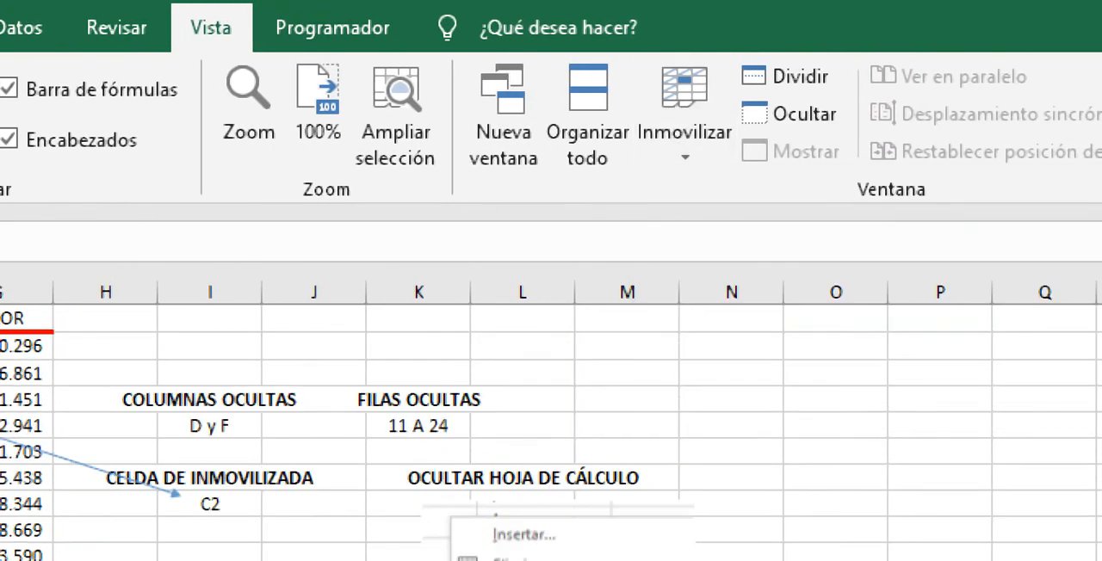
pyautogui.click(685, 129)
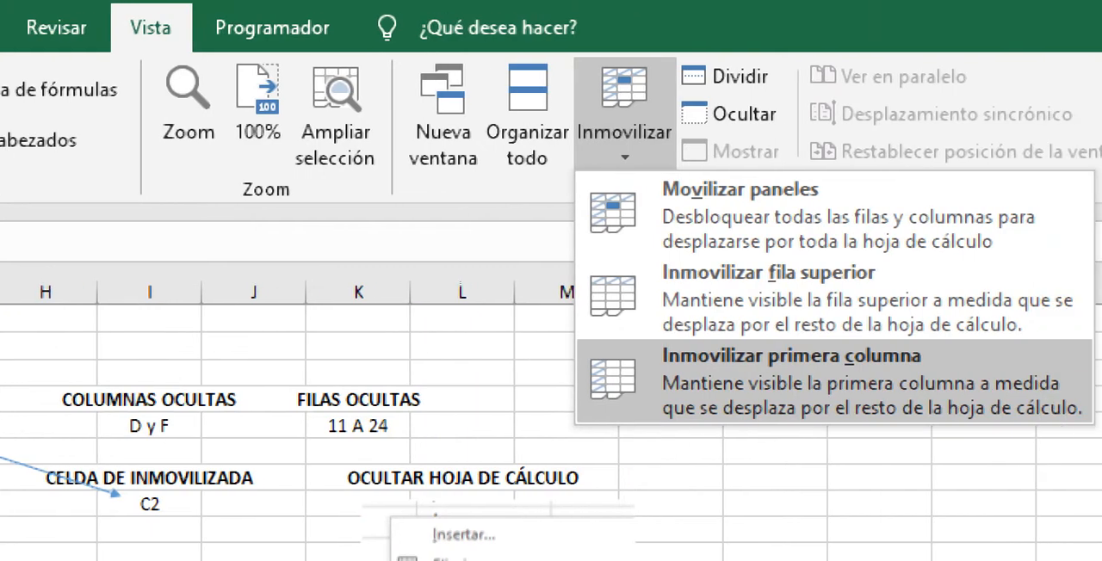
pyautogui.click(861, 382)
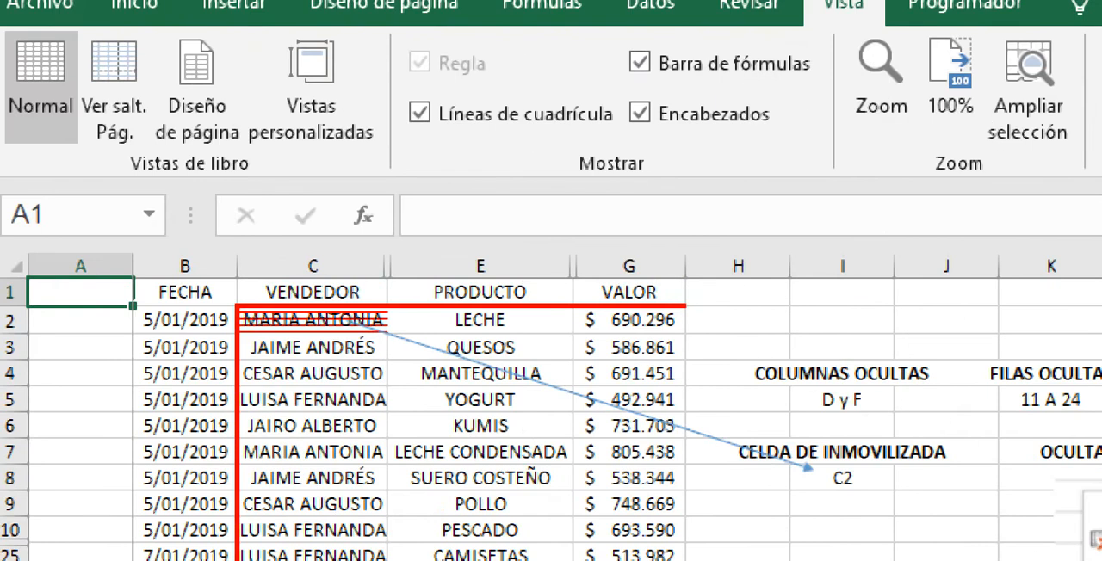
# Step: Move across the sheet from the sales table to check how frozen column A behaves, and return to the table
pyautogui.click(81, 373)
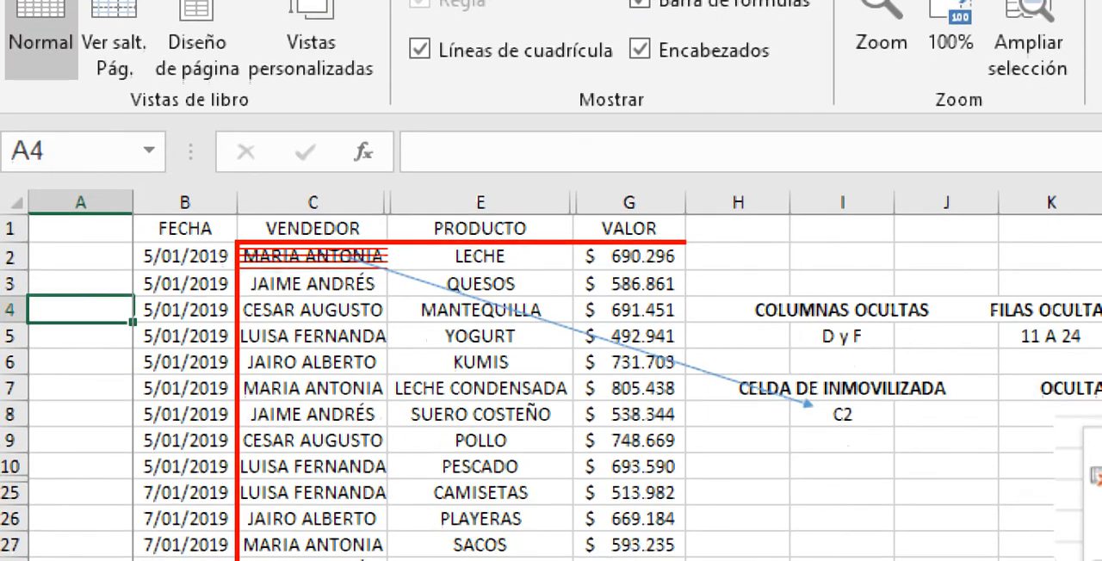
pyautogui.click(477, 498)
pyautogui.hscroll(10, 469, 422)
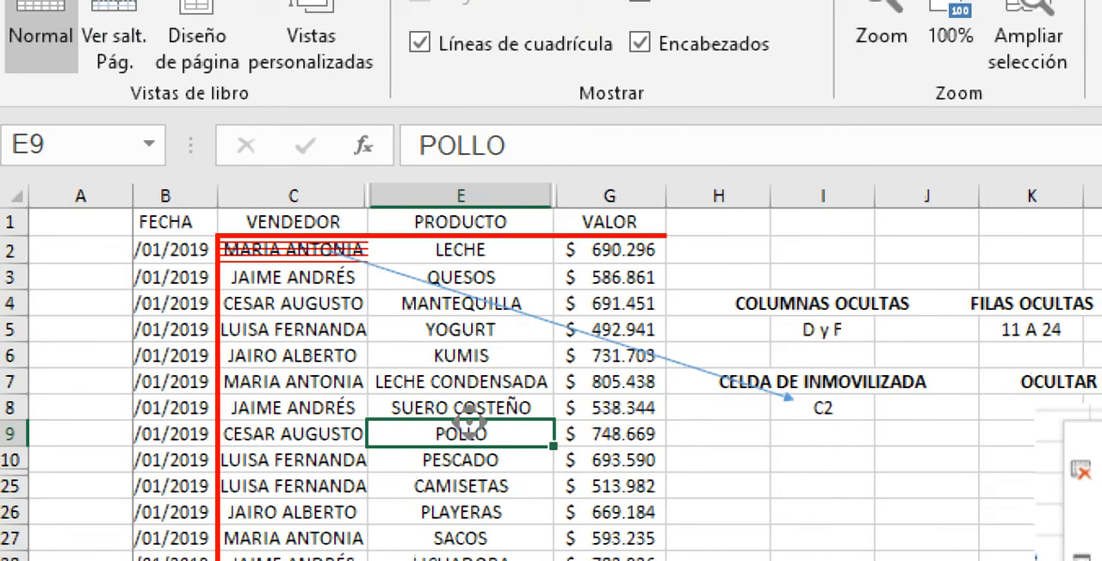
pyautogui.middleClick(470, 422)
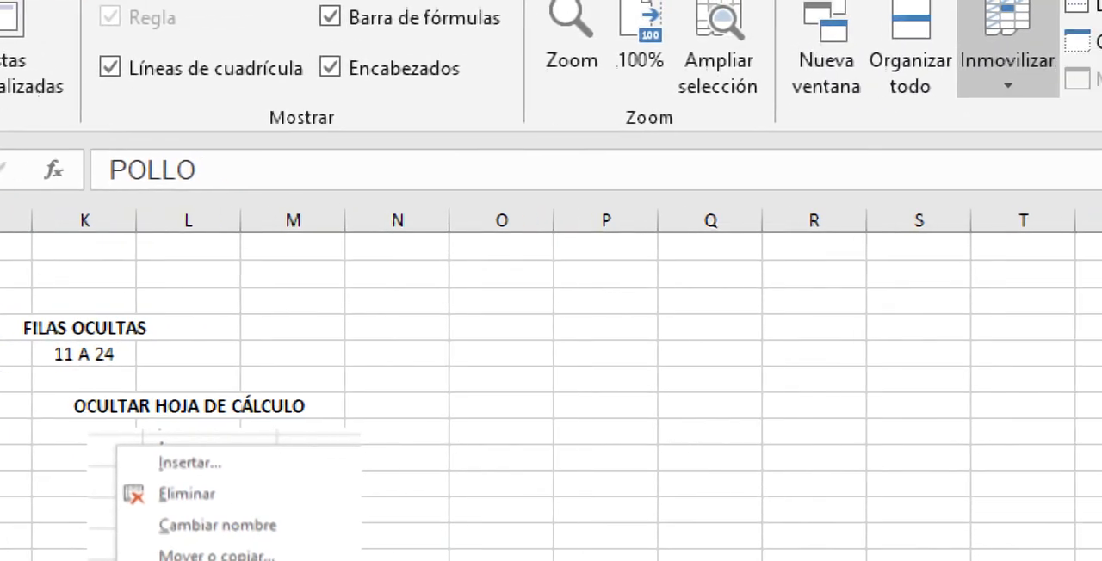
pyautogui.click(1005, 57)
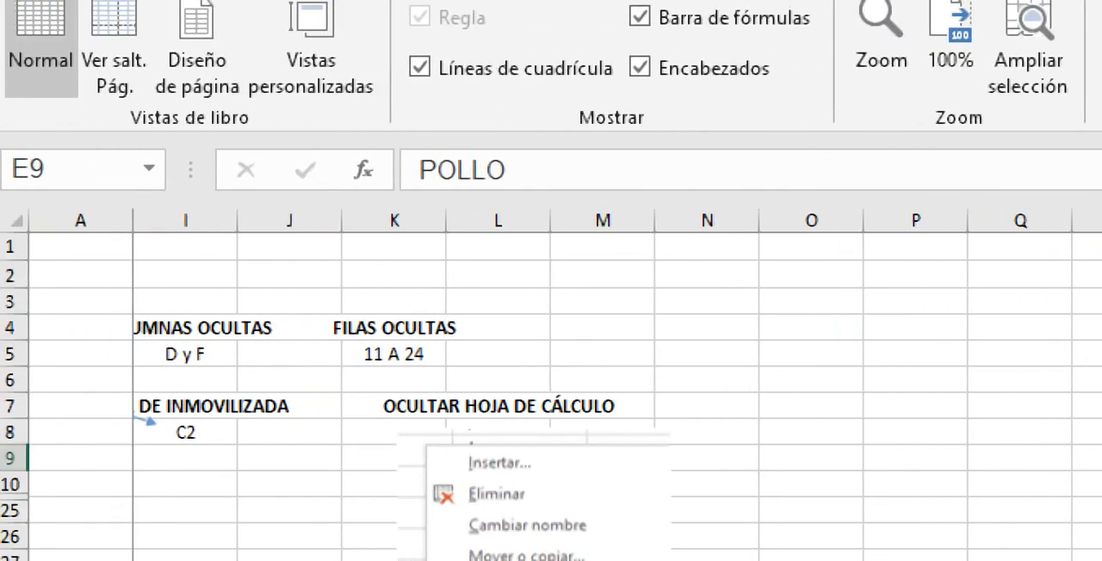
pyautogui.click(960, 310)
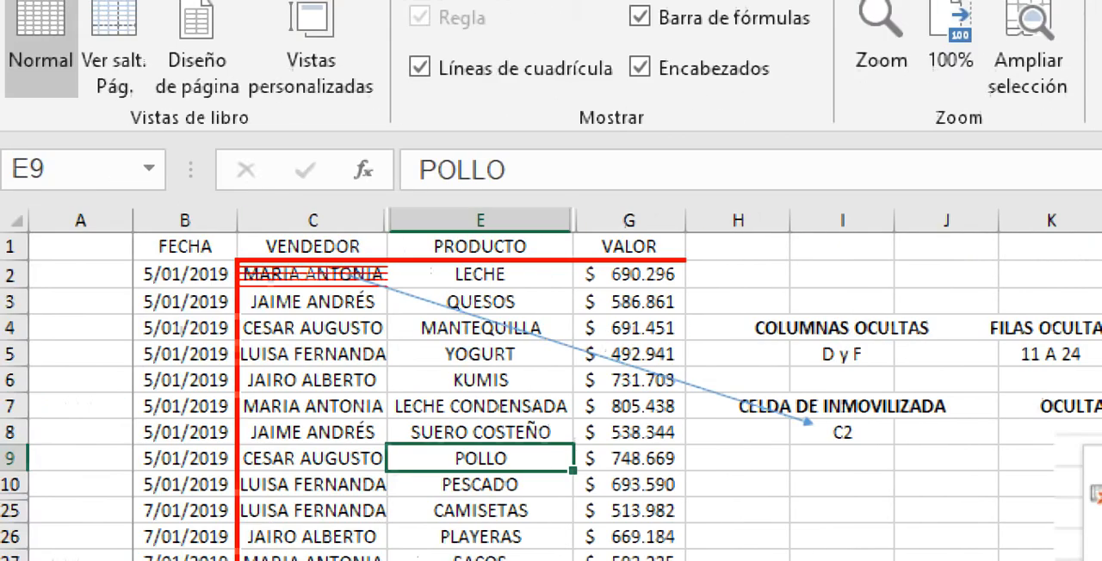
# Step: Unfreeze column A and freeze the panes at cell B3 with Inmovilizar paneles
pyautogui.click(185, 302)
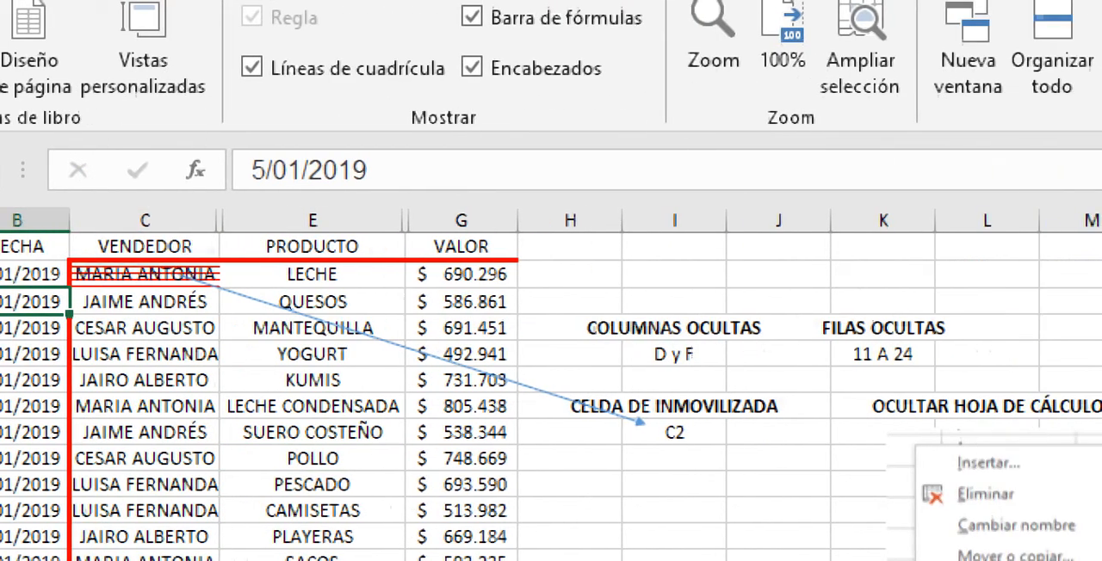
pyautogui.click(1024, 62)
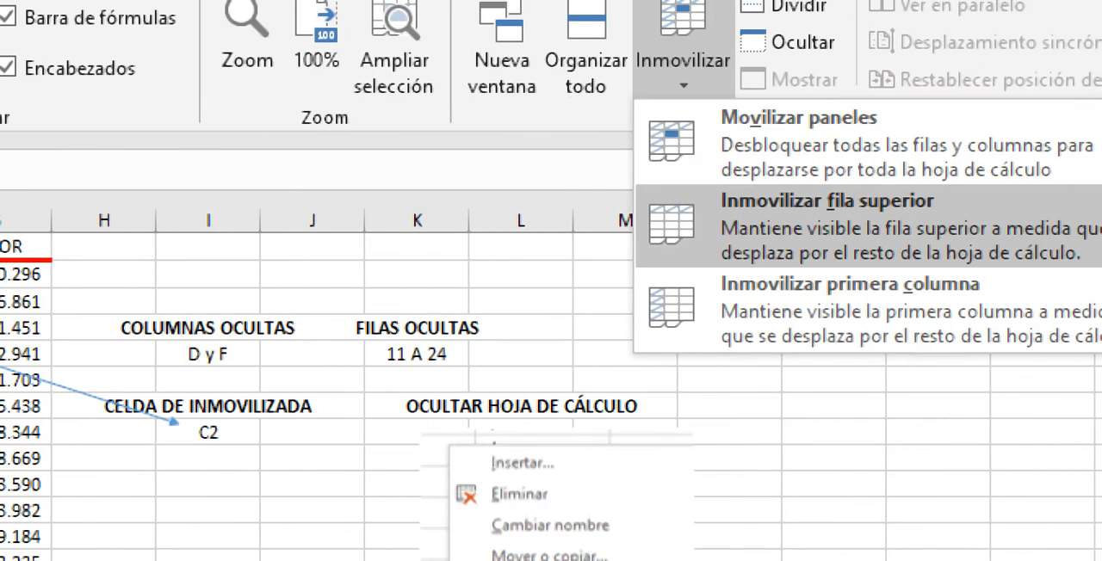
pyautogui.click(799, 118)
pyautogui.click(683, 52)
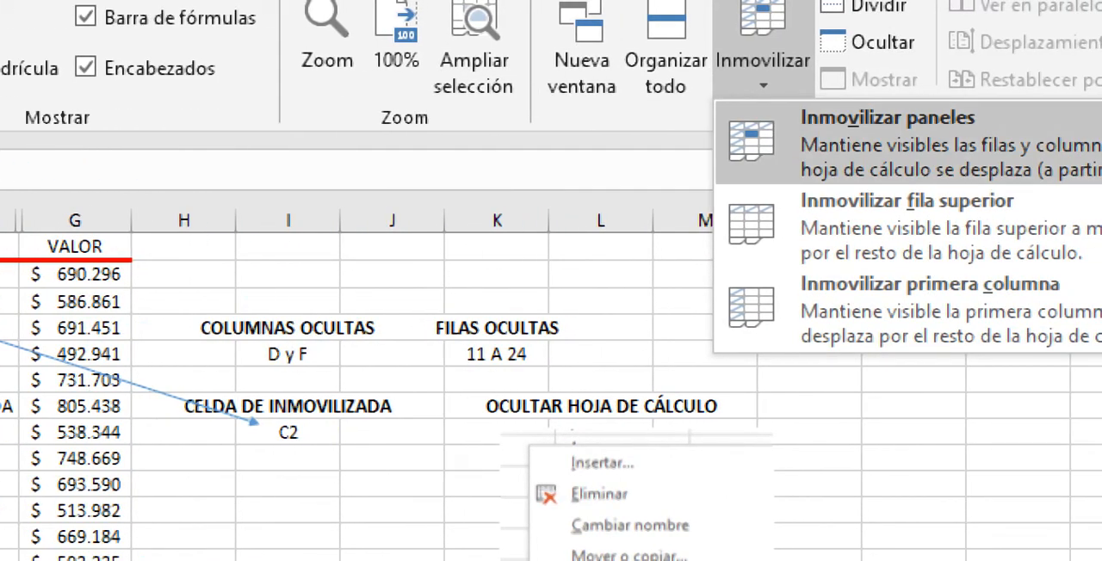
pyautogui.click(887, 138)
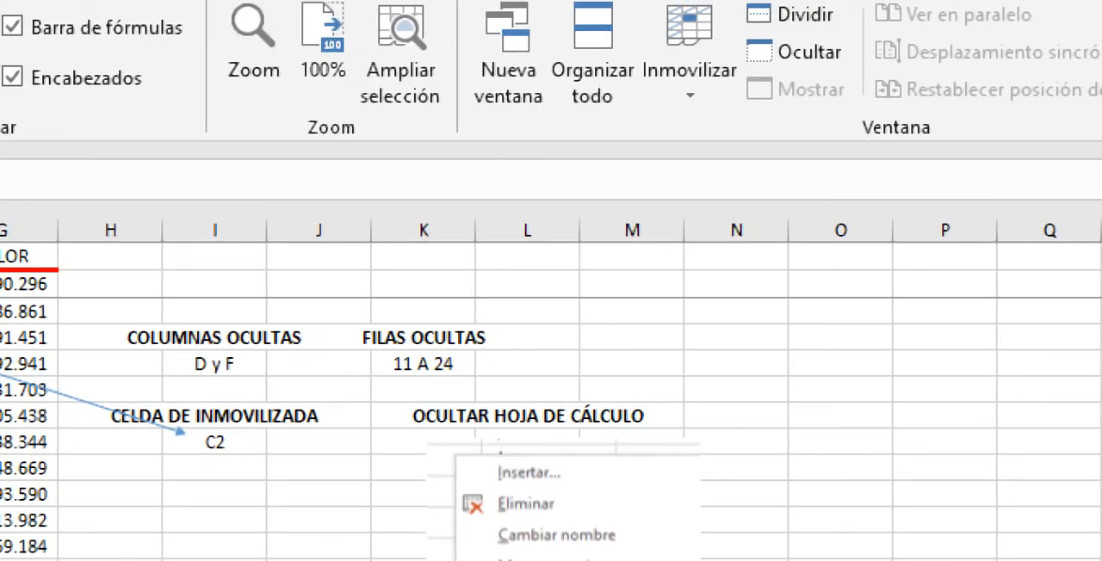
# Step: Release the panes frozen at B3 with Movilizar paneles and freeze them at cell C2 with Inmovilizar paneles
pyautogui.click(944, 60)
pyautogui.click(870, 152)
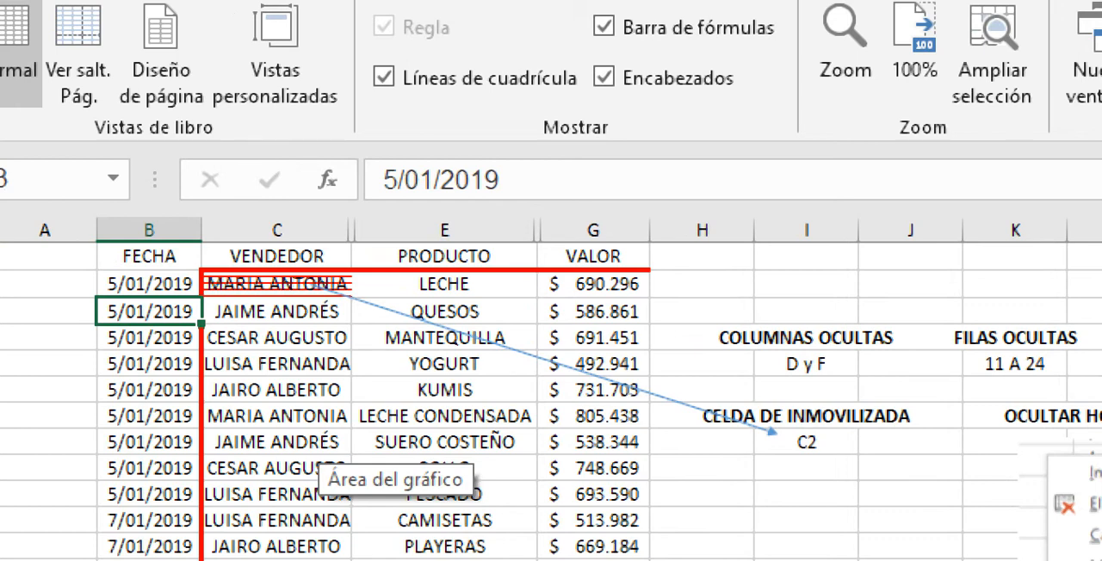
pyautogui.click(277, 285)
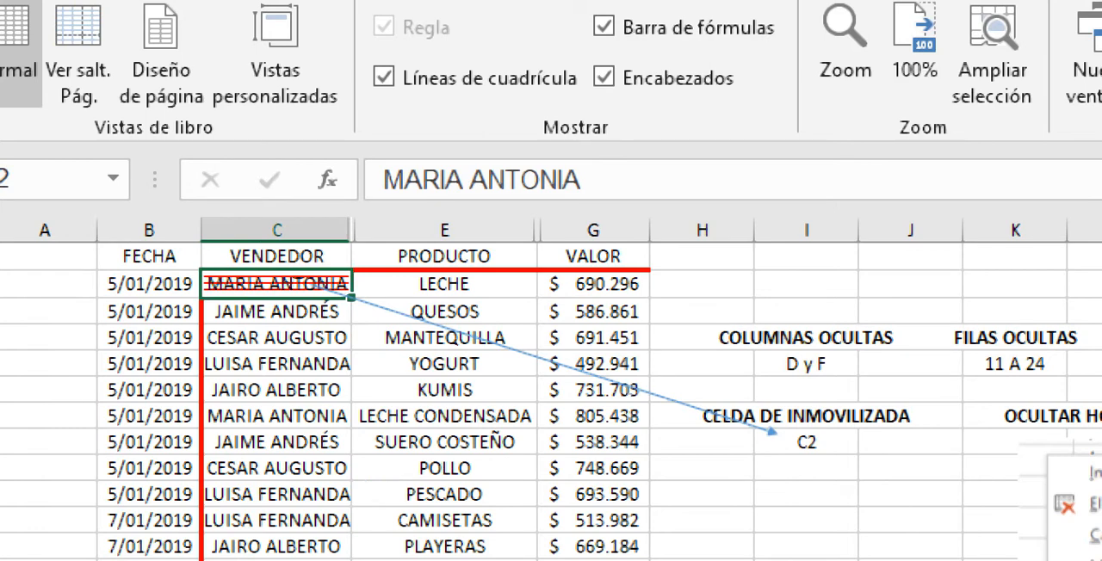
pyautogui.click(276, 390)
pyautogui.click(276, 257)
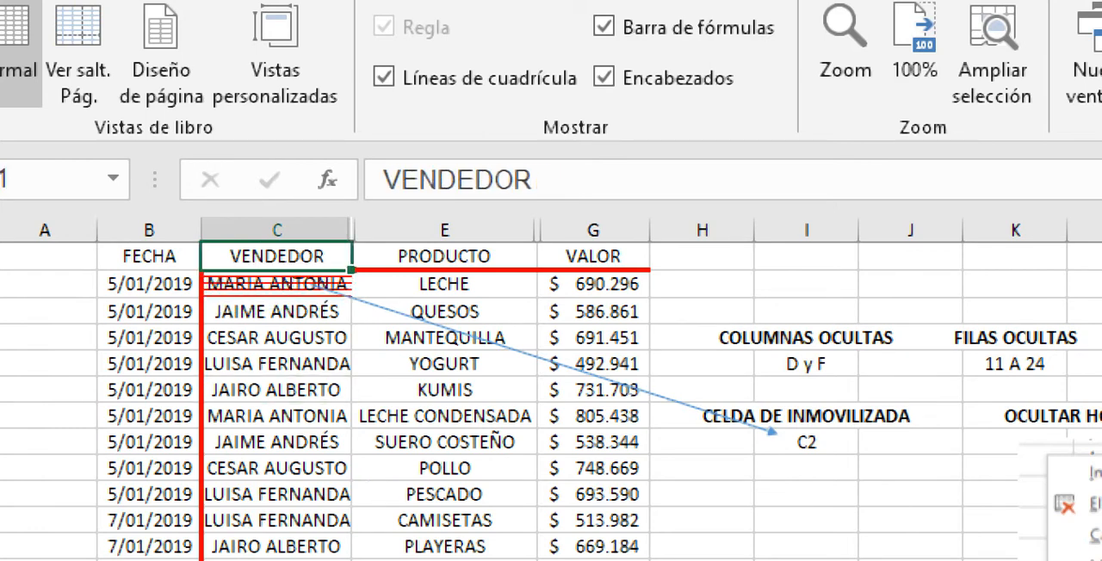
pyautogui.click(276, 285)
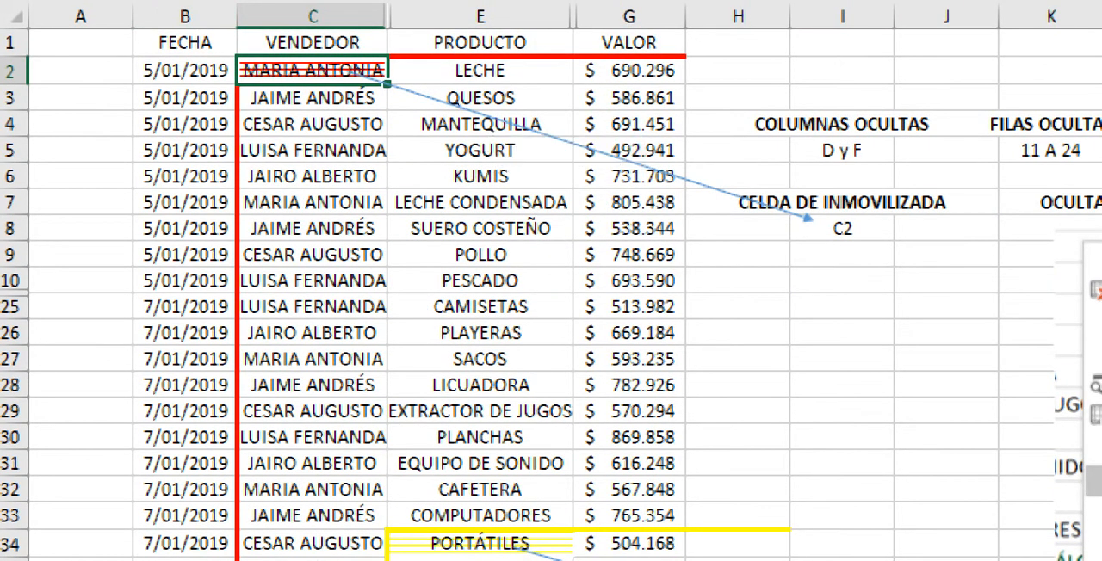
pyautogui.click(313, 150)
pyautogui.click(312, 71)
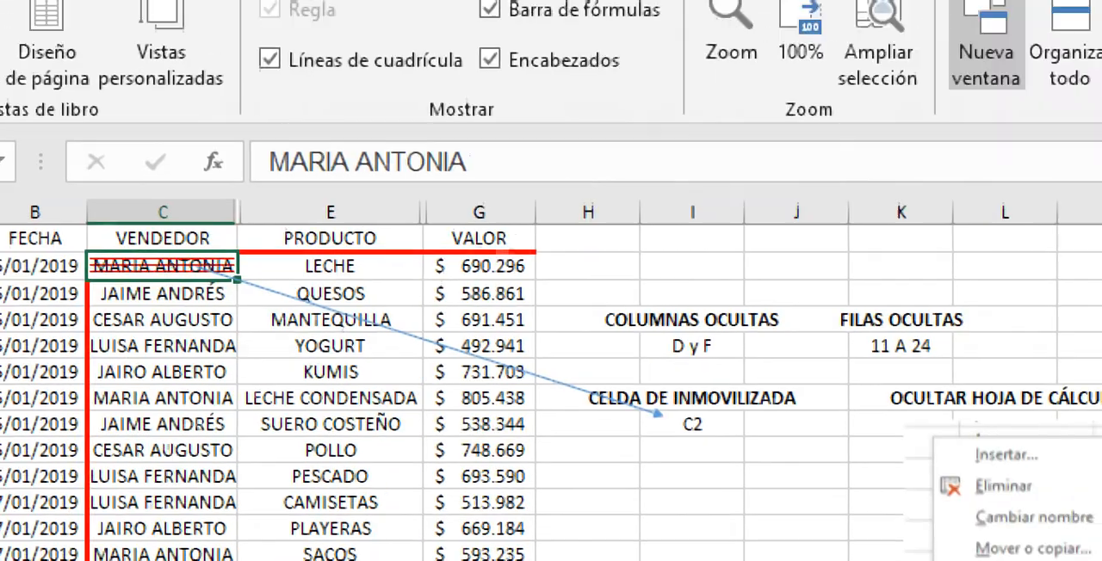
pyautogui.click(1040, 85)
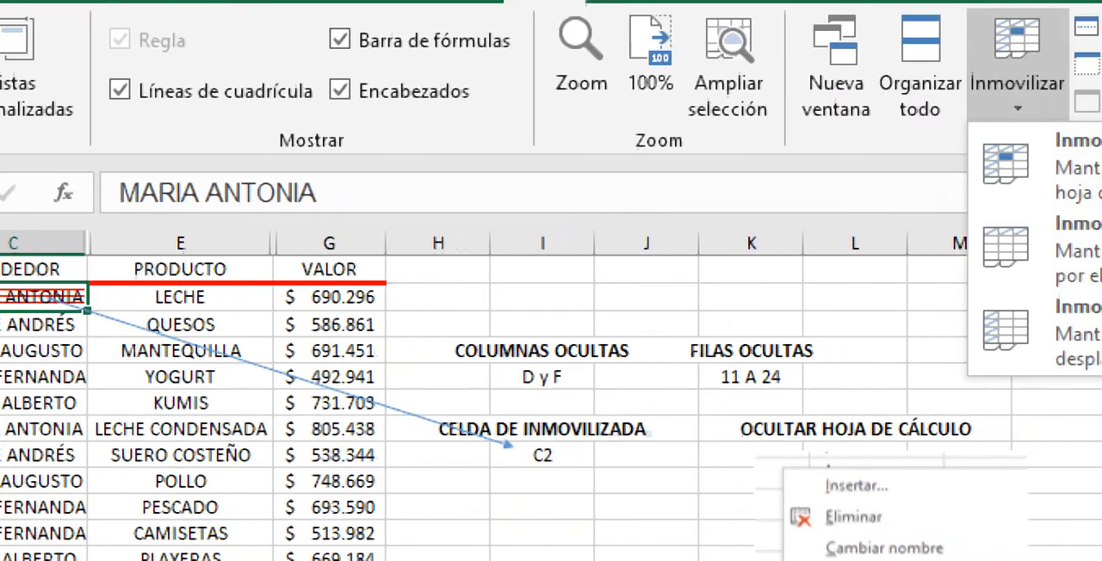
pyautogui.click(1076, 159)
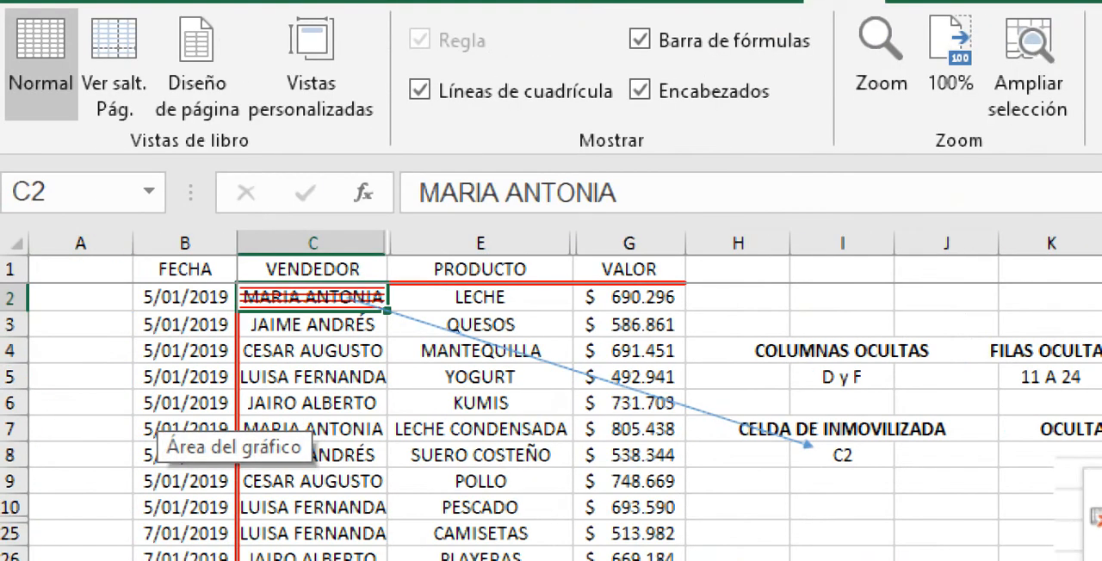
# Step: Move down the VENDEDOR column to row 50, with Lupa set to 100%, to check how the frozen heading row behaves
pyautogui.press('Down')
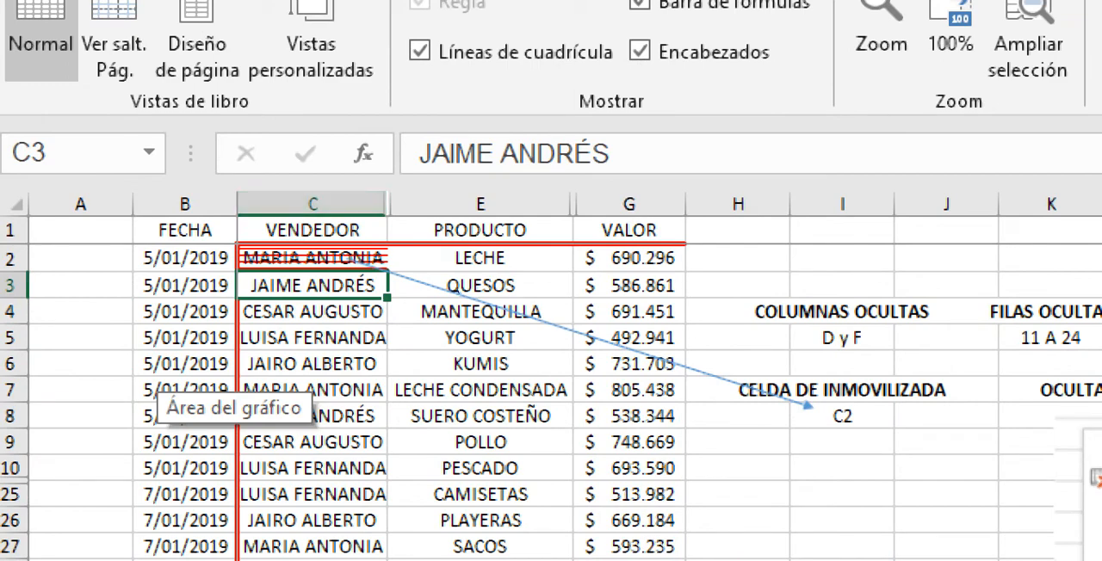
pyautogui.press('Down')
pyautogui.press('Down')
pyautogui.press('Down')
pyautogui.press('Down')
pyautogui.press('Down')
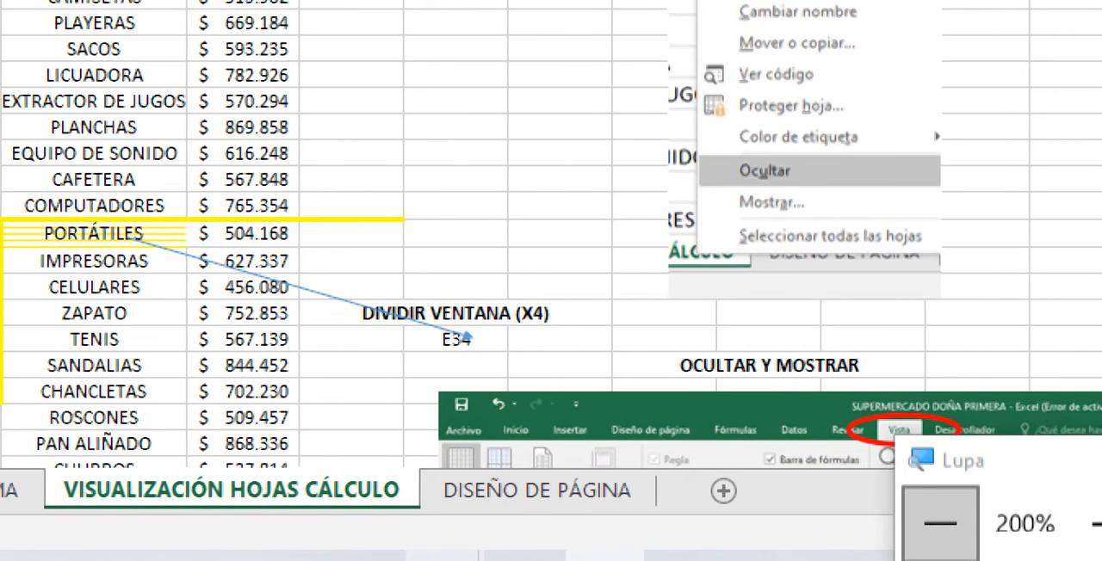
pyautogui.click(941, 521)
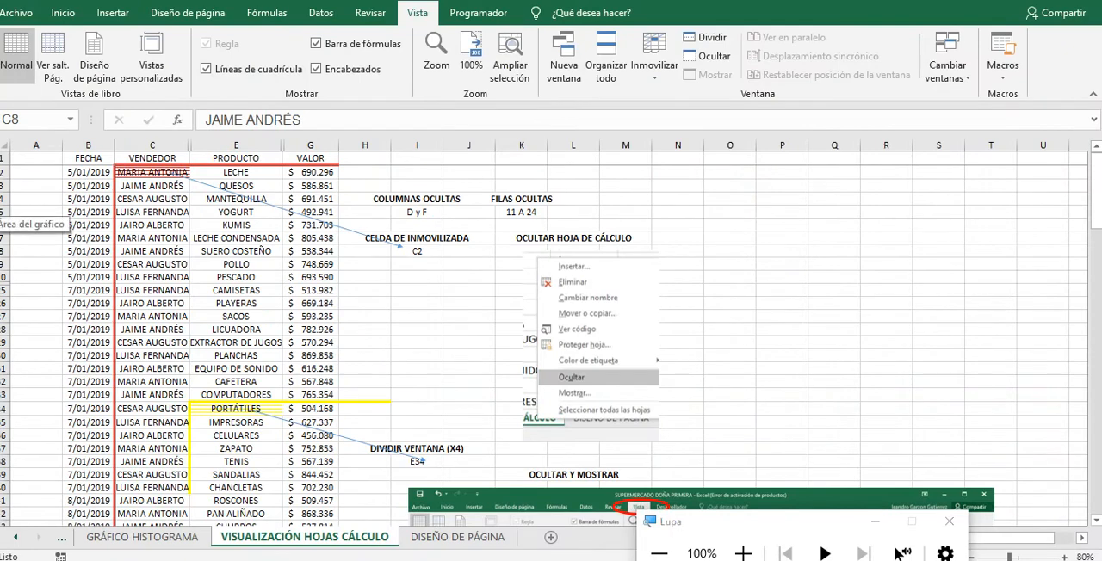
pyautogui.click(152, 173)
pyautogui.press('Down')
pyautogui.press('Down')
pyautogui.press('Down')
pyautogui.press('Down')
pyautogui.press('Down')
pyautogui.press('Down')
pyautogui.press('Down')
pyautogui.press('Down')
pyautogui.press('Down')
pyautogui.press('Down')
pyautogui.press('Down')
pyautogui.press('Down')
pyautogui.press('Down')
pyautogui.press('Down')
pyautogui.press('Down')
pyautogui.press('Down')
pyautogui.press('Down')
pyautogui.press('Down')
pyautogui.press('Down')
pyautogui.press('Down')
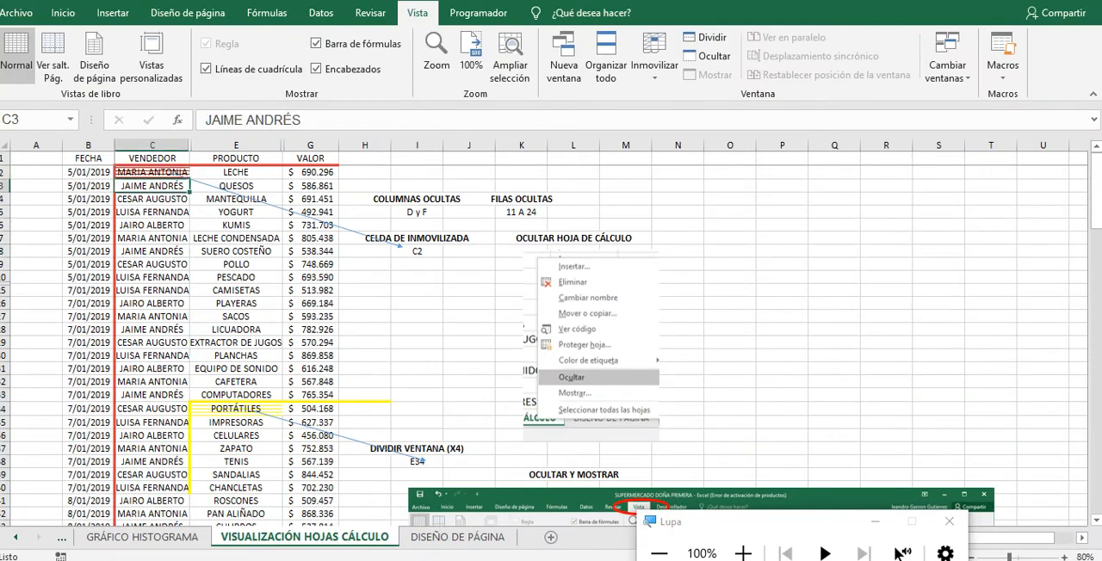
pyautogui.press('Down')
pyautogui.press('Down')
pyautogui.press('Down')
pyautogui.press('Down')
pyautogui.press('Down')
pyautogui.press('Down')
pyautogui.press('Down')
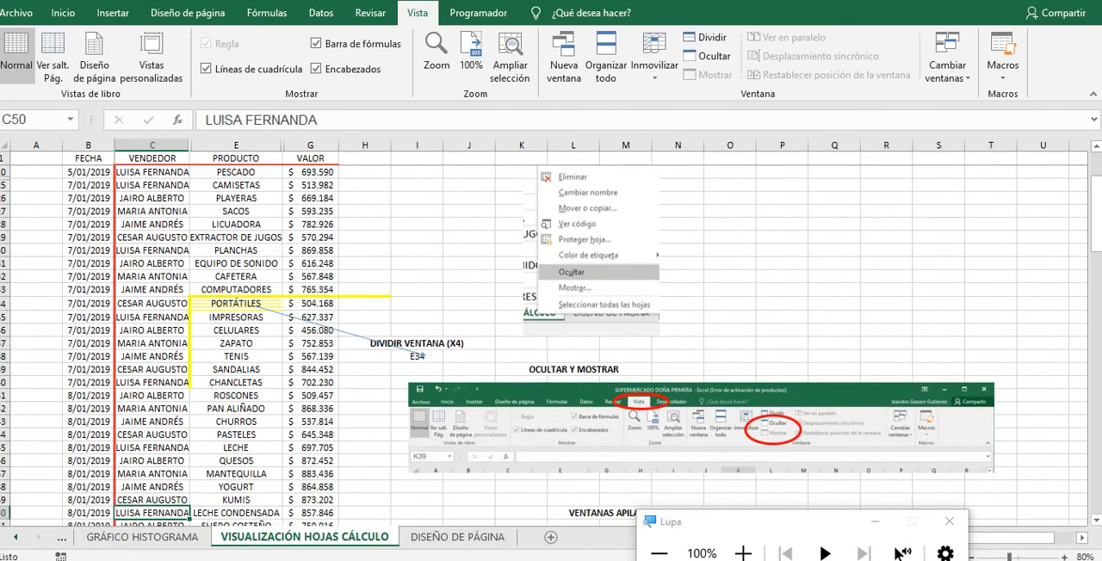
pyautogui.click(236, 211)
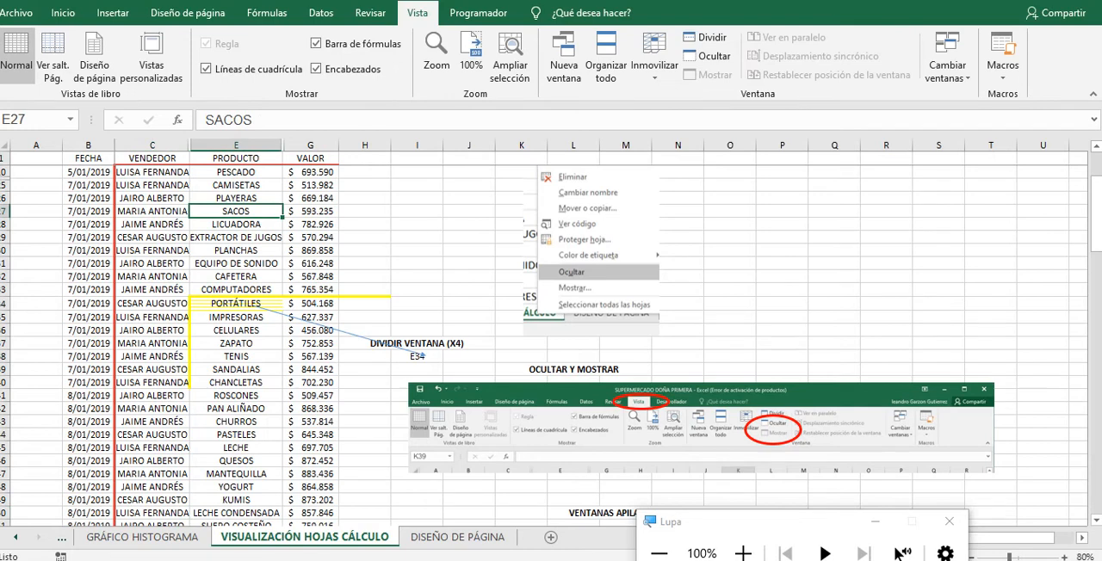
pyautogui.write('0')
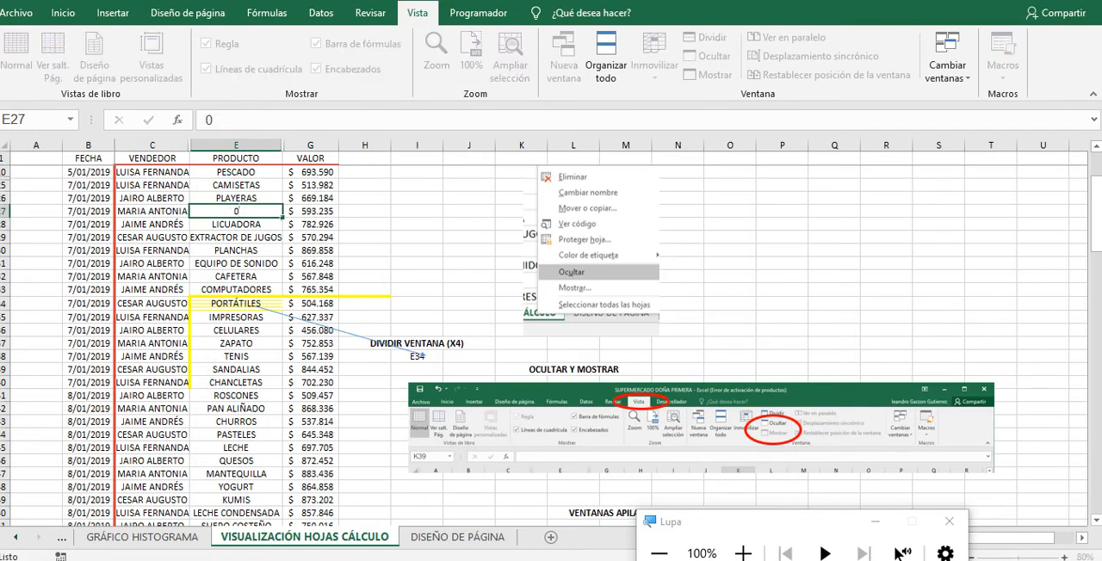
pyautogui.press('Return')
pyautogui.hotkey('ctrl', 'z')
# Step: Move along row 27 to column X to check how frozen columns A and B behave
pyautogui.press('Right')
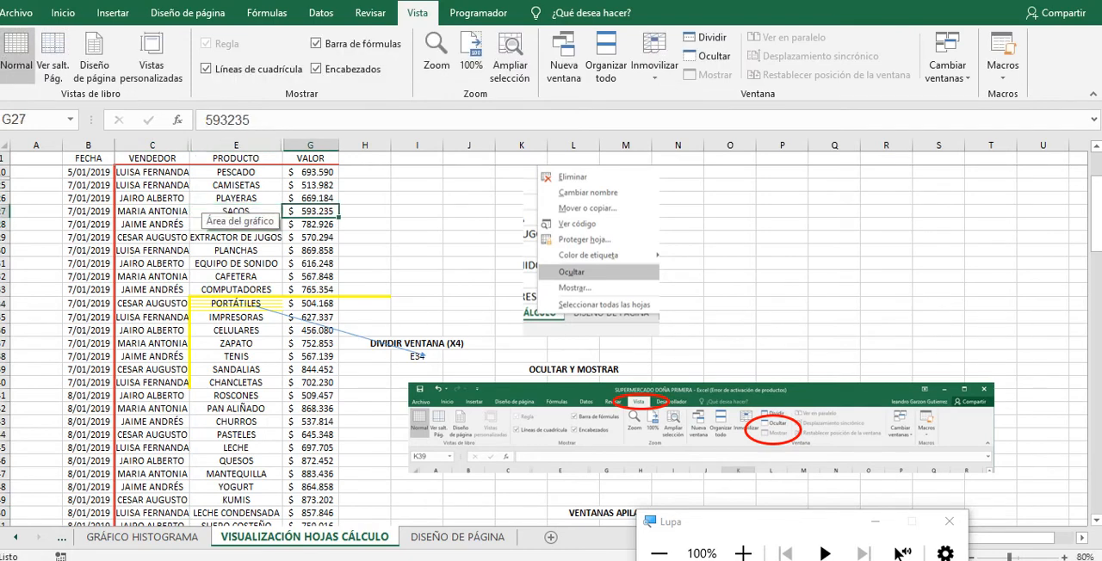
pyautogui.press('Right')
pyautogui.press('Right')
pyautogui.press('Right')
pyautogui.press('Right')
pyautogui.press('Right')
pyautogui.press('Right')
pyautogui.press('Right')
pyautogui.press('Right')
pyautogui.press('Right')
pyautogui.press('Right')
pyautogui.press('Right')
pyautogui.press('Right')
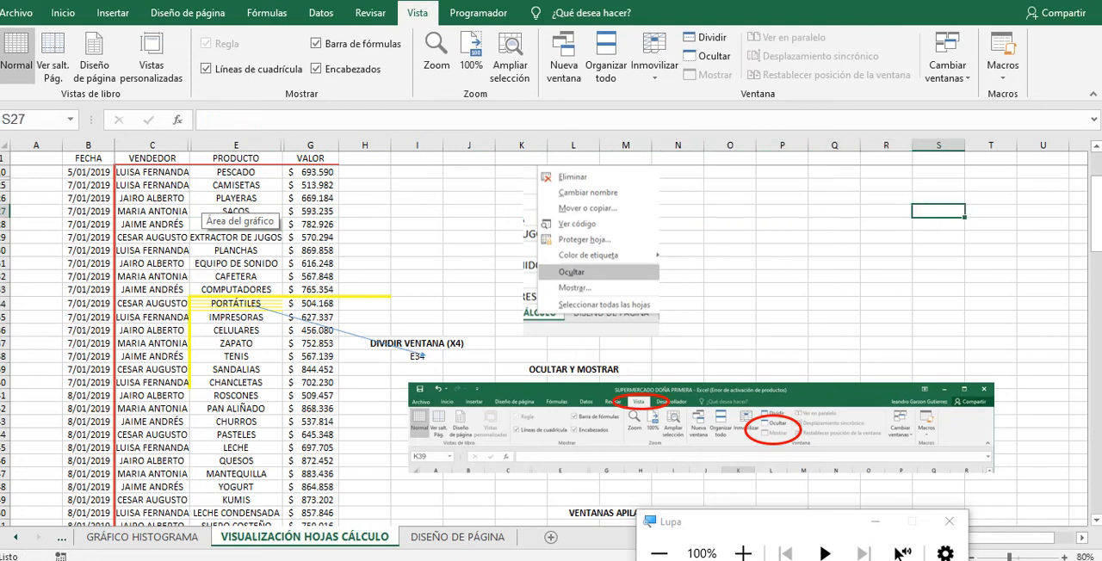
pyautogui.press('Right')
pyautogui.press('Right')
pyautogui.press('Right')
pyautogui.press('Right')
pyautogui.press('Right')
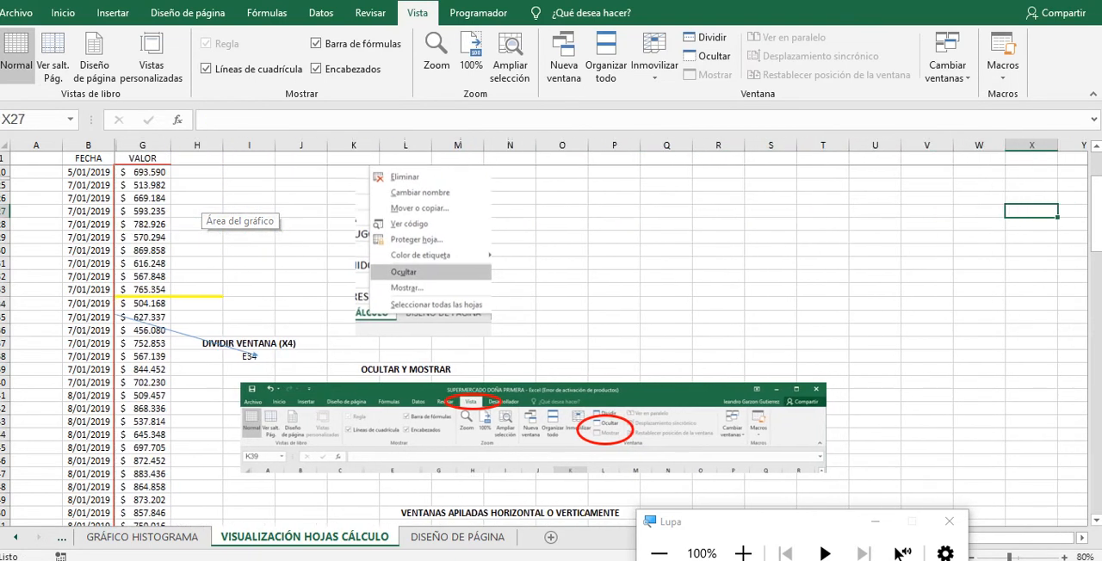
# Step: Release the panes frozen at C2 with Movilizar paneles and freeze them at cell E34 with Inmovilizar paneles
pyautogui.click(742, 554)
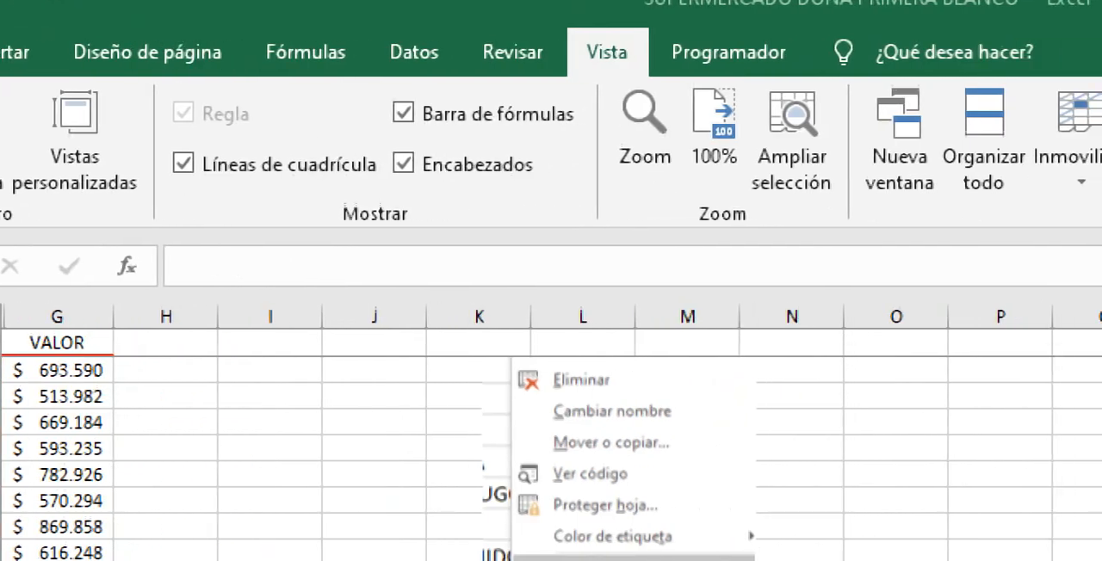
pyautogui.click(993, 147)
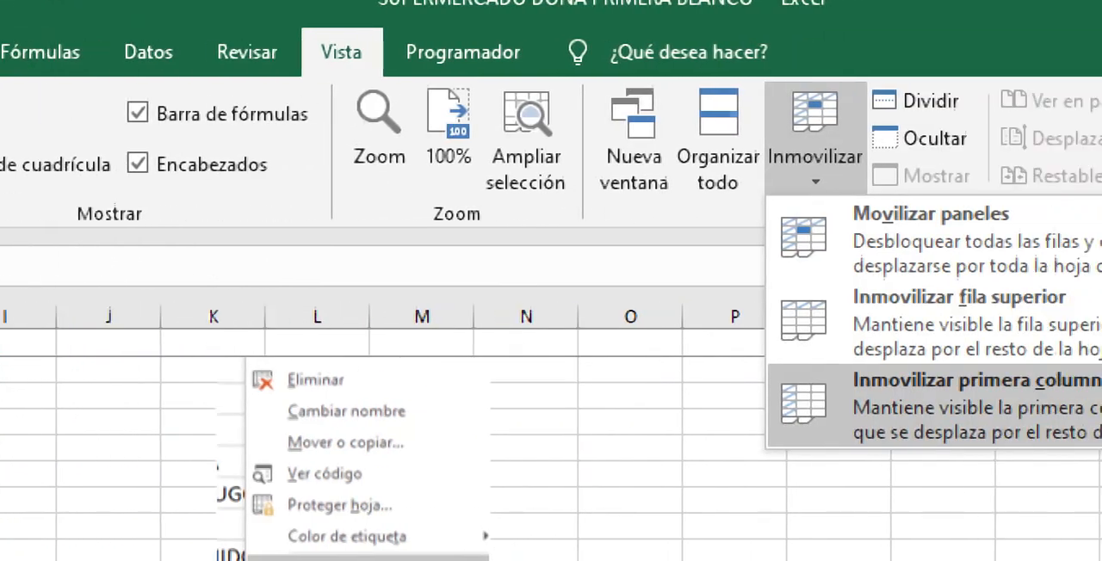
pyautogui.click(861, 239)
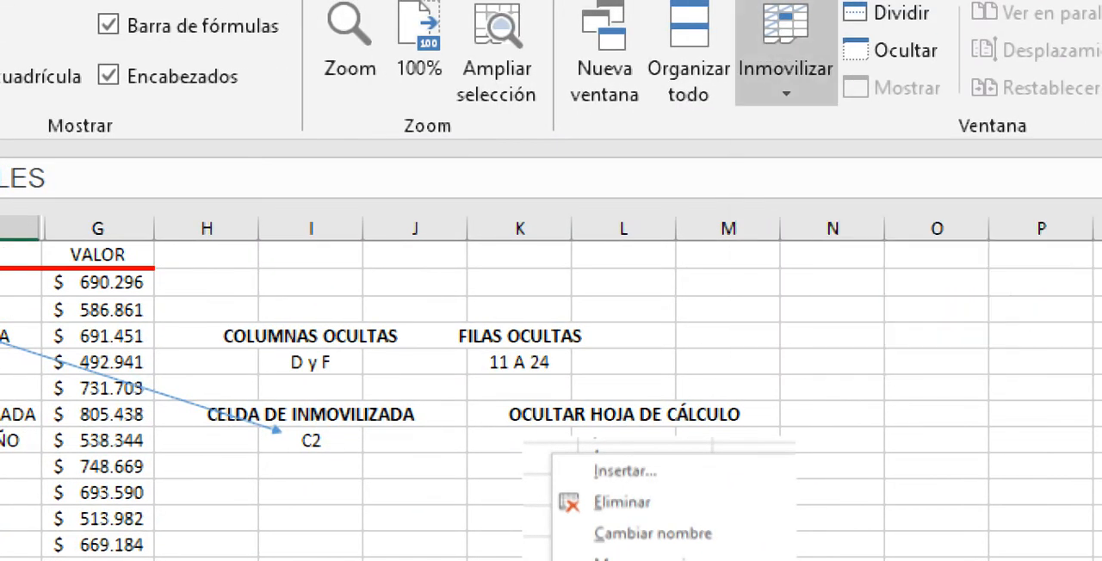
pyautogui.click(786, 69)
pyautogui.click(826, 131)
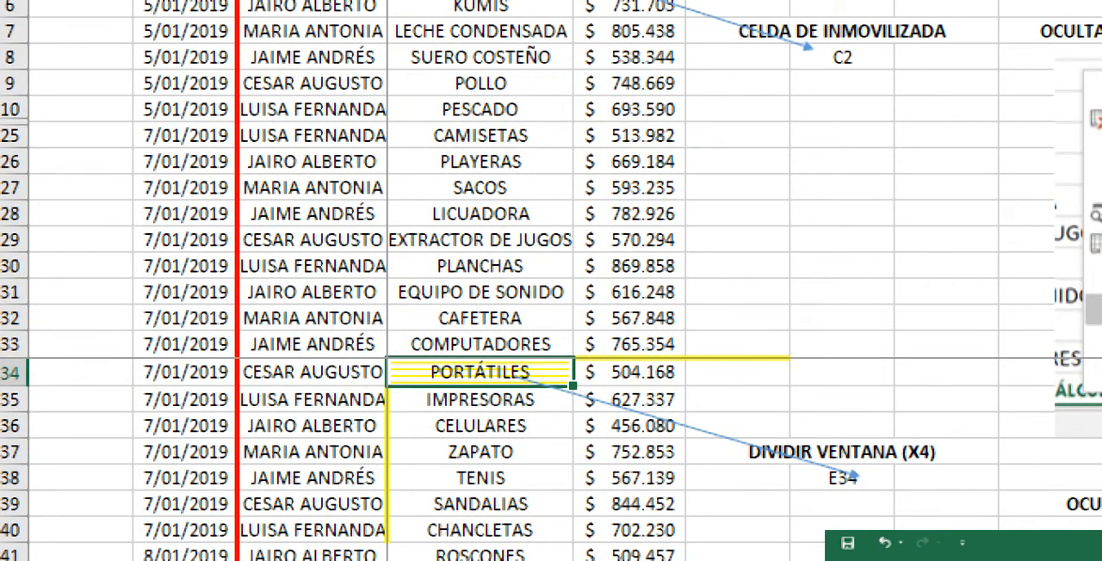
# Step: Move along row 34 to column I and back to E34, with Lupa set to 100%, to examine the E34 freeze lines
pyautogui.press('Right')
pyautogui.press('Right')
pyautogui.press('Right')
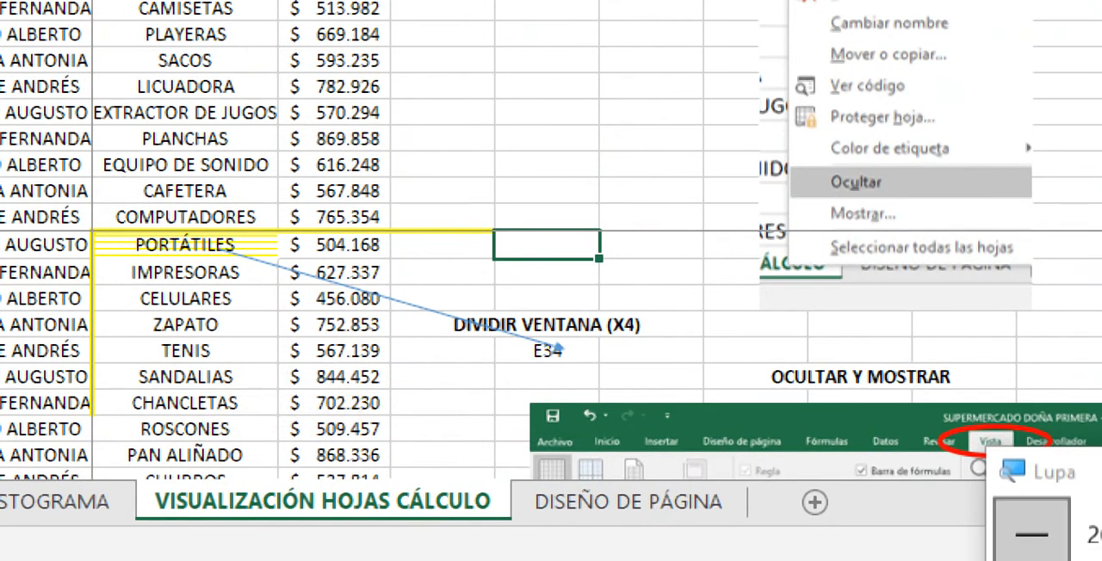
pyautogui.click(1023, 534)
pyautogui.doubleClick(416, 409)
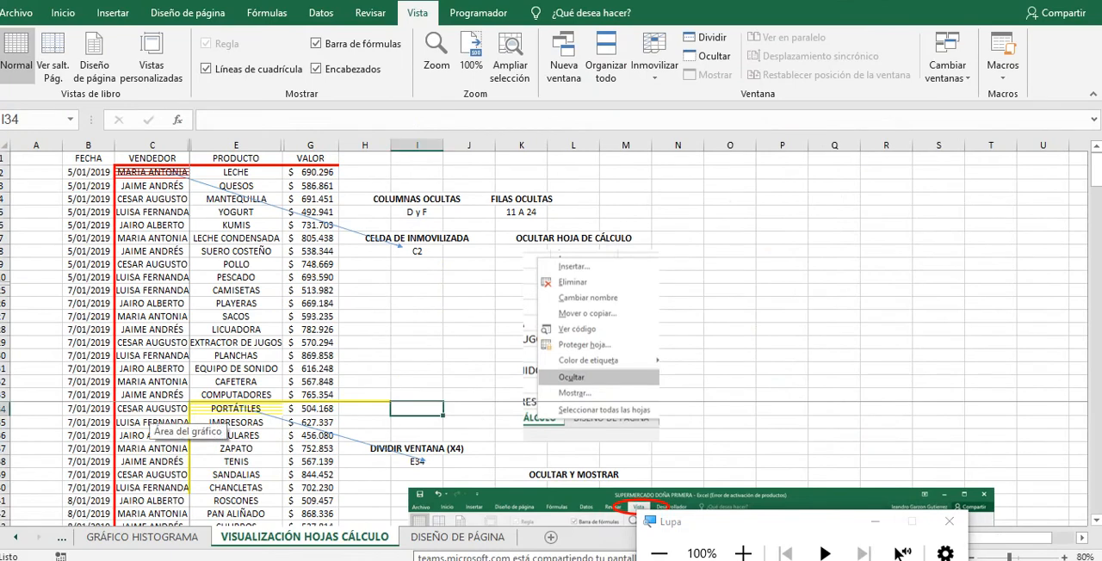
pyautogui.press('Left')
pyautogui.press('Left')
pyautogui.press('Left')
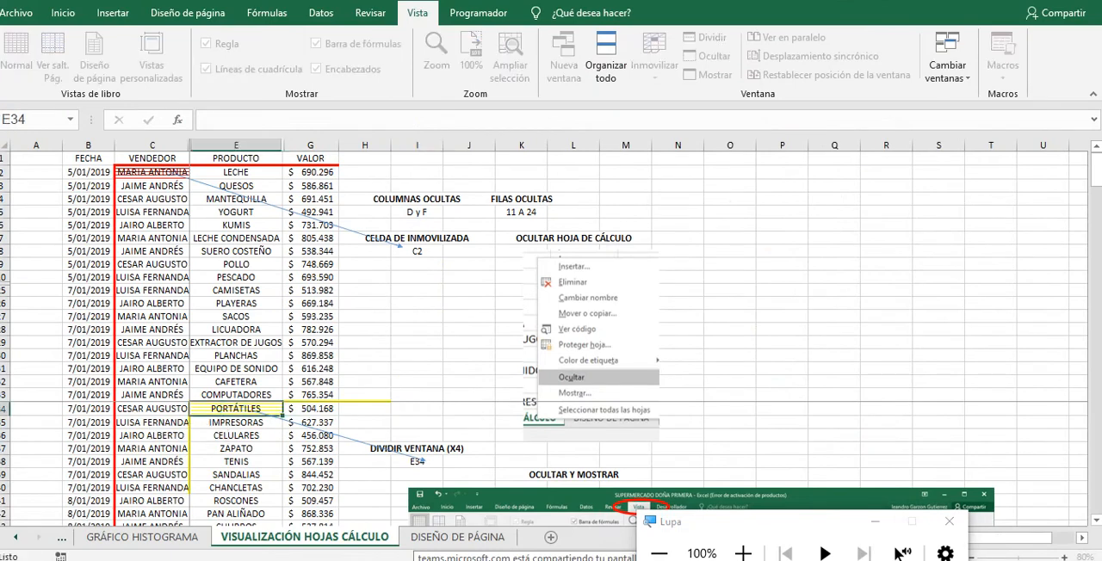
# Step: Move down to row 48, across to column AD and back to M48 to check how the frozen rows and columns behave
pyautogui.press('Down')
pyautogui.press('Down')
pyautogui.press('Down')
pyautogui.press('Down')
pyautogui.press('Down')
pyautogui.press('Down')
pyautogui.press('Down')
pyautogui.press('Down')
pyautogui.press('Down')
pyautogui.press('Down')
pyautogui.press('Down')
pyautogui.press('Down')
pyautogui.press('Down')
pyautogui.press('Down')
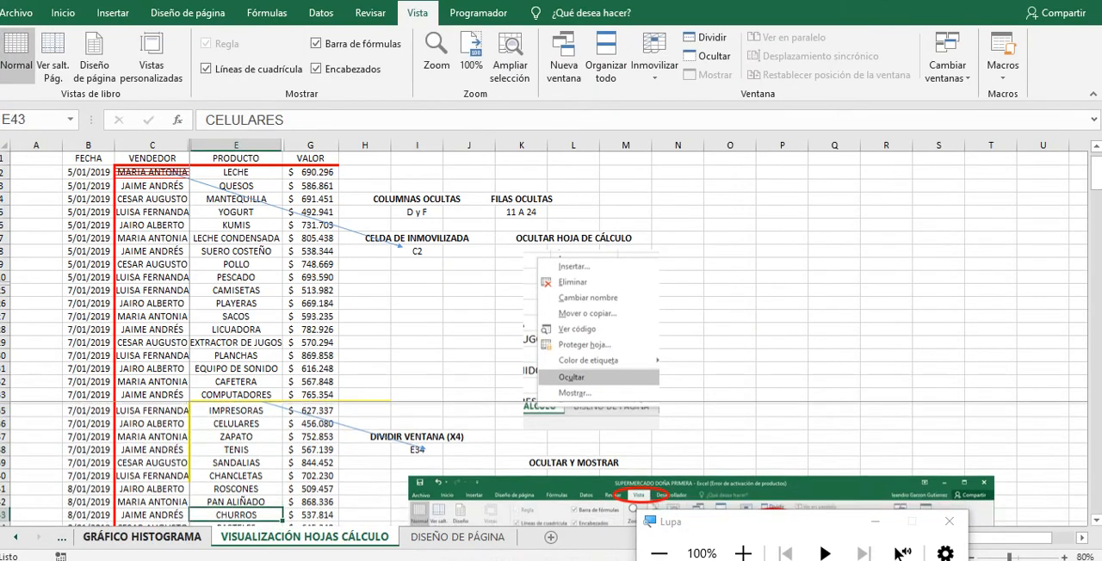
pyautogui.press('Right')
pyautogui.press('Right')
pyautogui.press('Right')
pyautogui.press('Right')
pyautogui.press('Right')
pyautogui.press('Right')
pyautogui.press('Right')
pyautogui.press('Right')
pyautogui.press('Right')
pyautogui.press('Right')
pyautogui.press('Right')
pyautogui.press('Right')
pyautogui.press('Right')
pyautogui.press('Right')
pyautogui.press('Right')
pyautogui.press('Right')
pyautogui.press('Right')
pyautogui.press('Right')
pyautogui.press('Right')
pyautogui.press('Right')
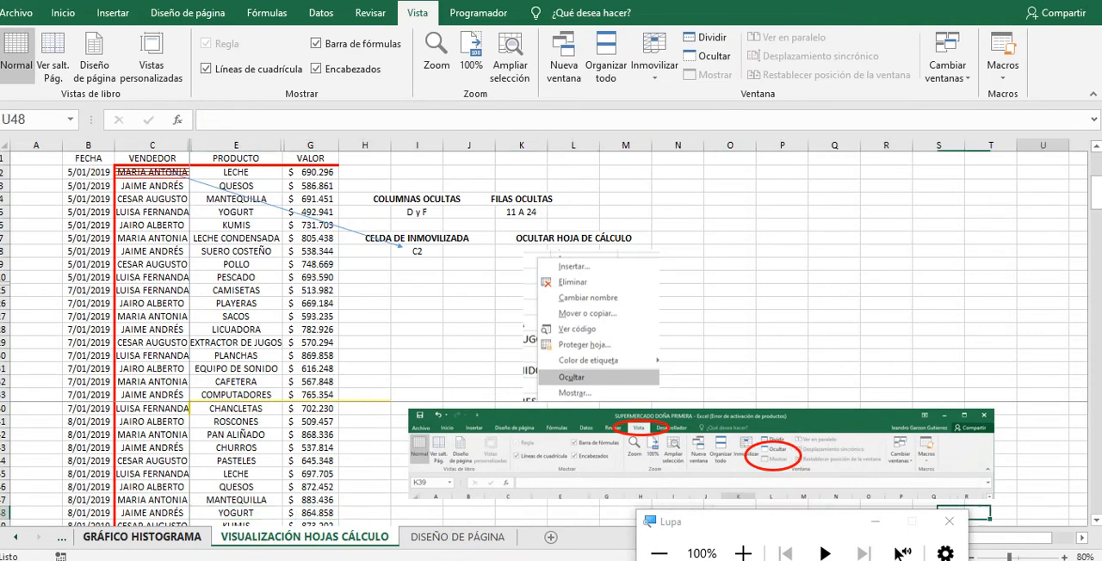
pyautogui.press('Left')
pyautogui.press('Left')
pyautogui.press('Left')
pyautogui.press('Left')
pyautogui.press('Left')
pyautogui.press('Left')
pyautogui.press('Left')
pyautogui.press('Left')
pyautogui.press('Left')
pyautogui.press('Left')
pyautogui.press('Left')
pyautogui.press('Left')
pyautogui.press('Left')
pyautogui.press('Left')
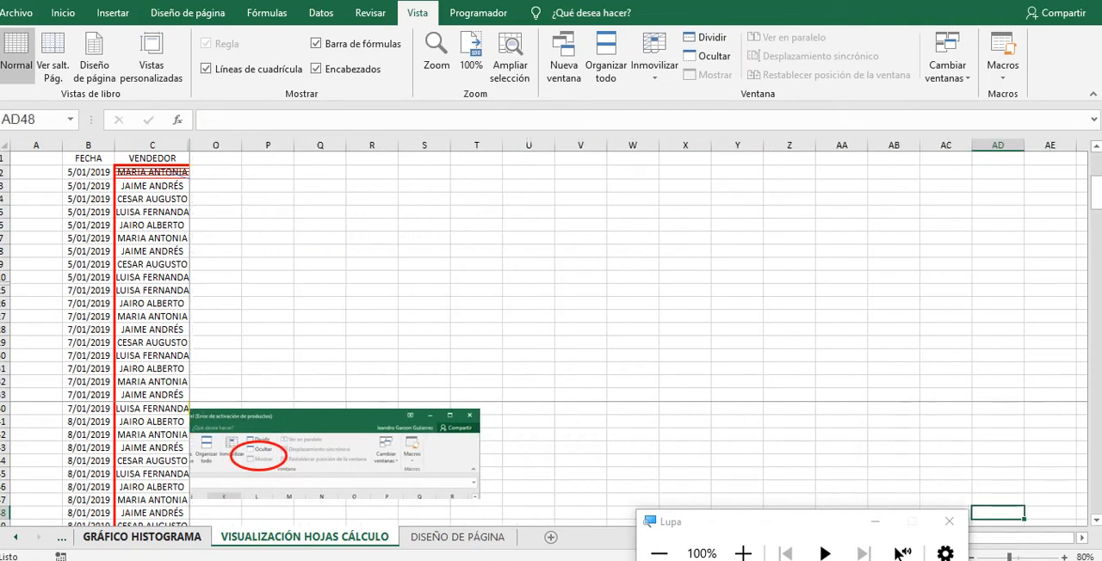
pyautogui.press('Left')
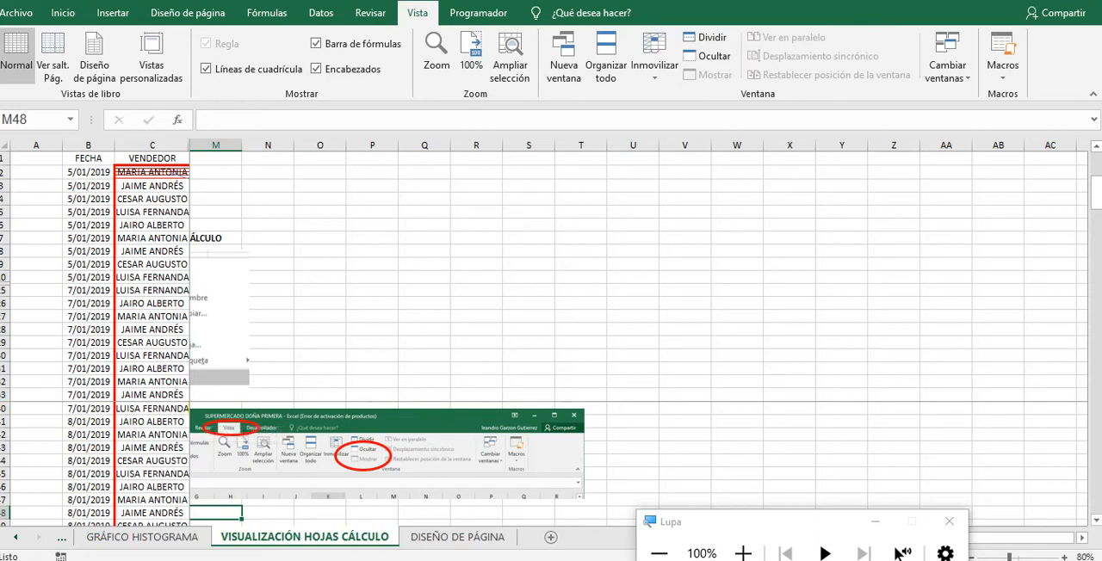
# Step: Magnify the view with Lupa and release the panes frozen at E34 with Movilizar paneles
pyautogui.click(743, 553)
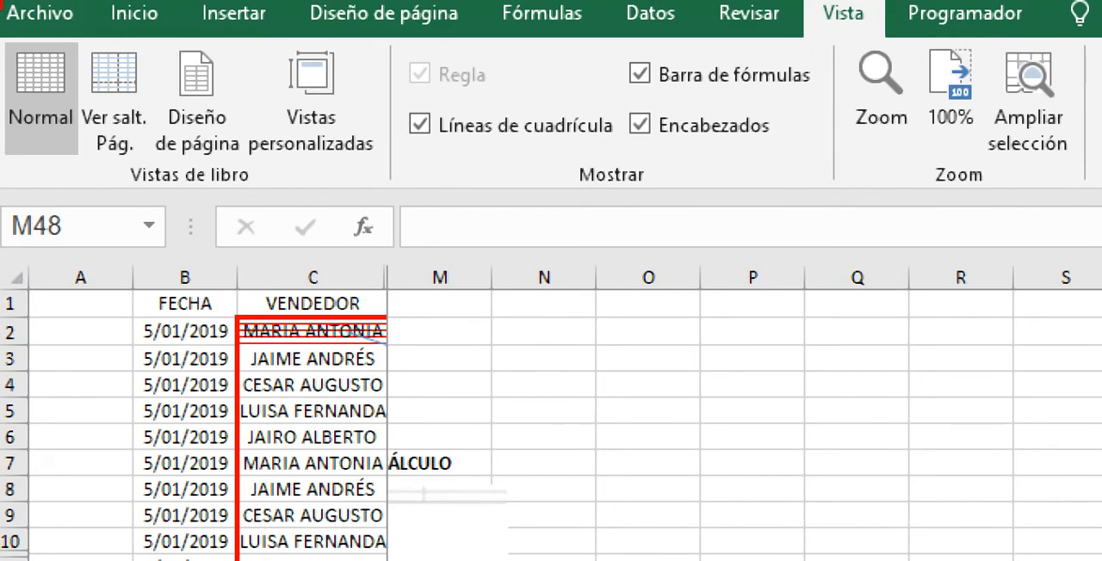
pyautogui.click(951, 118)
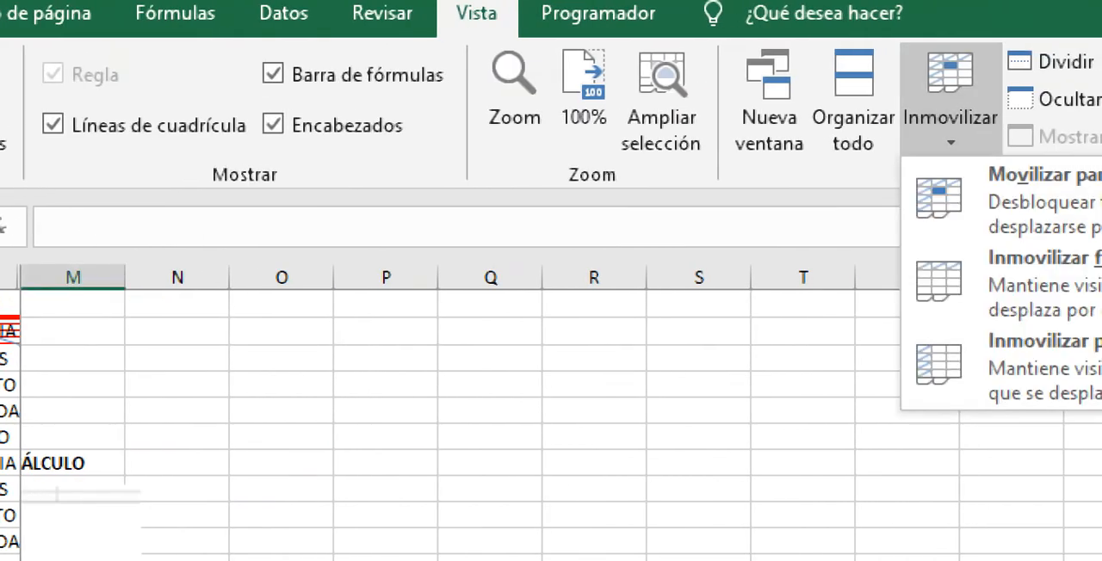
pyautogui.click(973, 199)
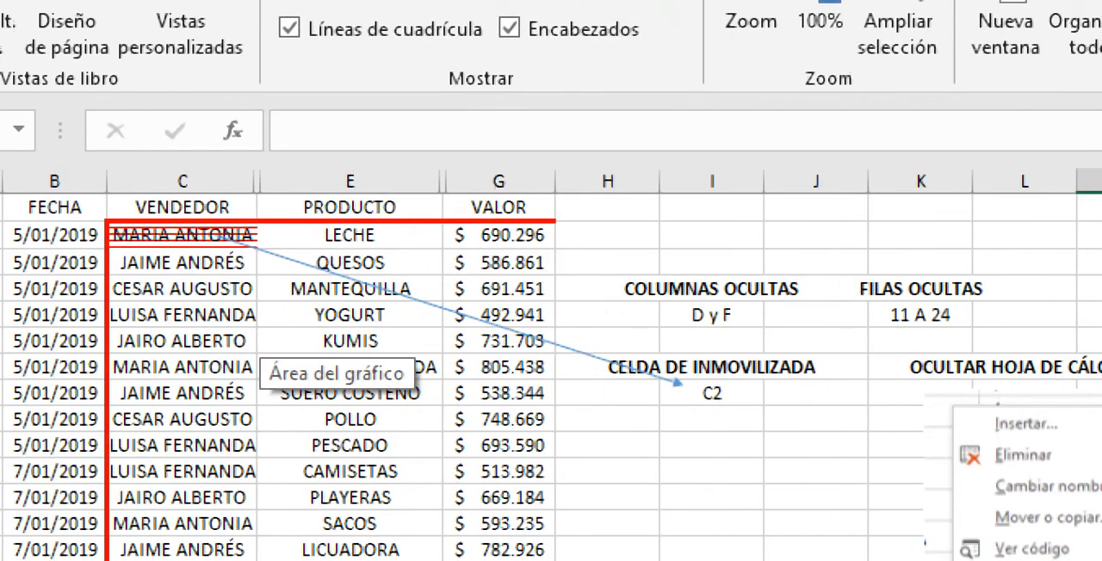
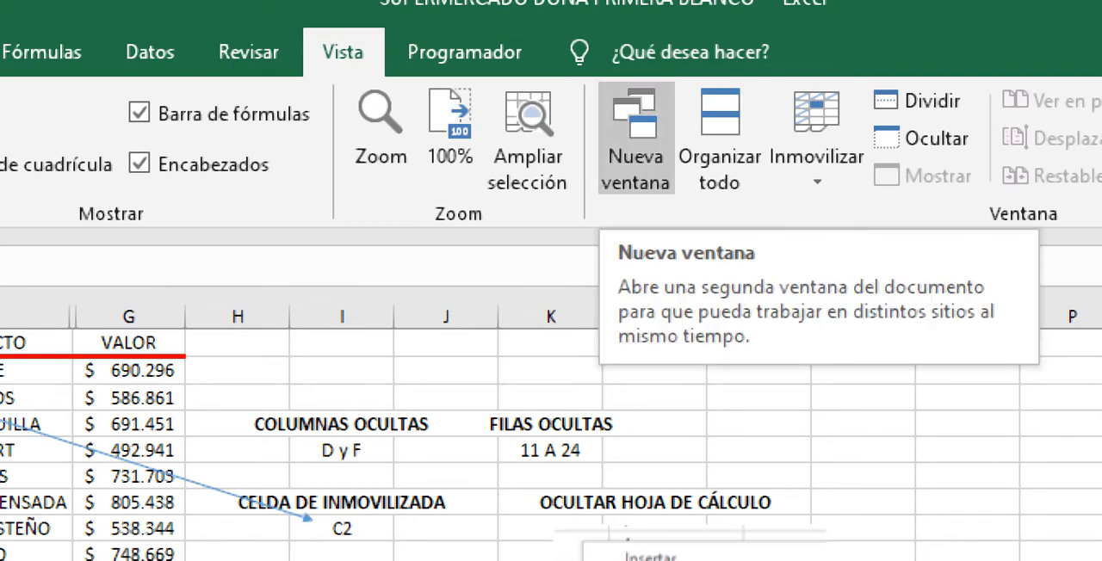
# Step: Open a second window of the workbook with Nueva ventana and show the GRÁFICO HISTOGRAMA sheet in it, selecting cell C18
pyautogui.click(636, 137)
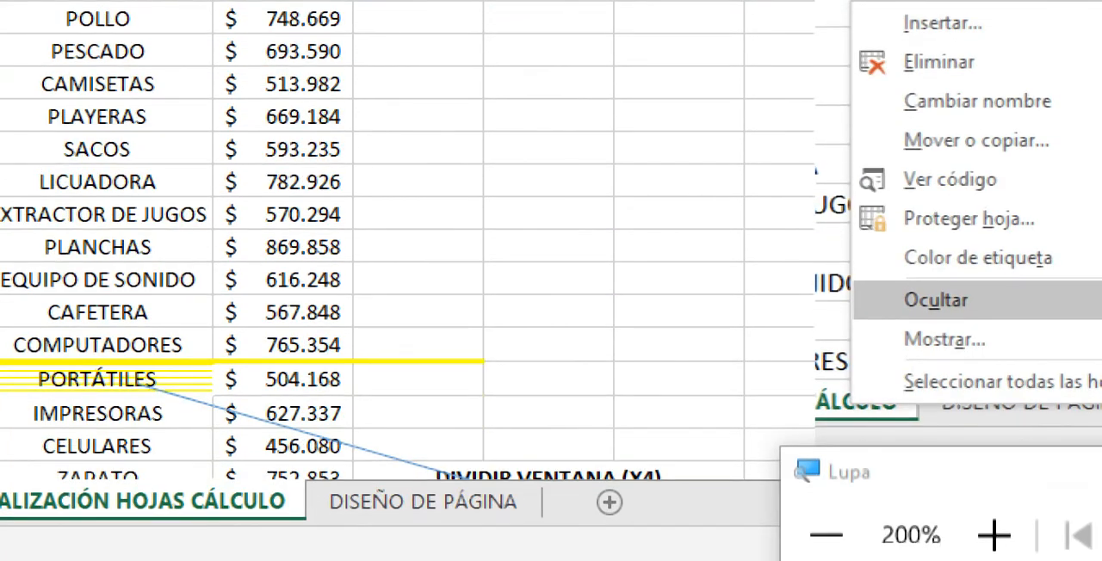
pyautogui.moveTo(490, 558)
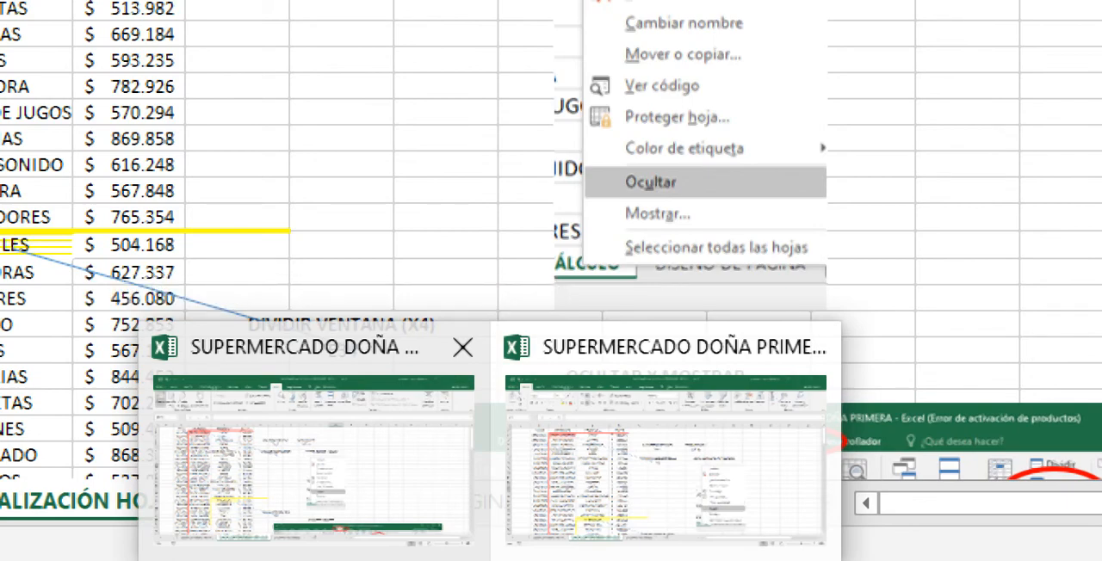
pyautogui.press('super+minus')
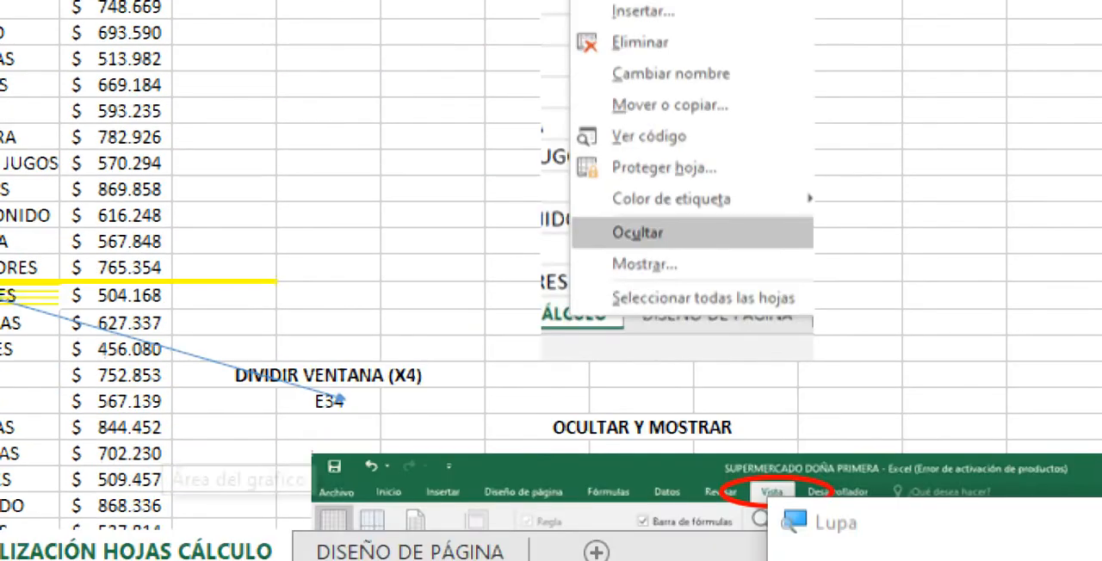
pyautogui.moveTo(158, 554)
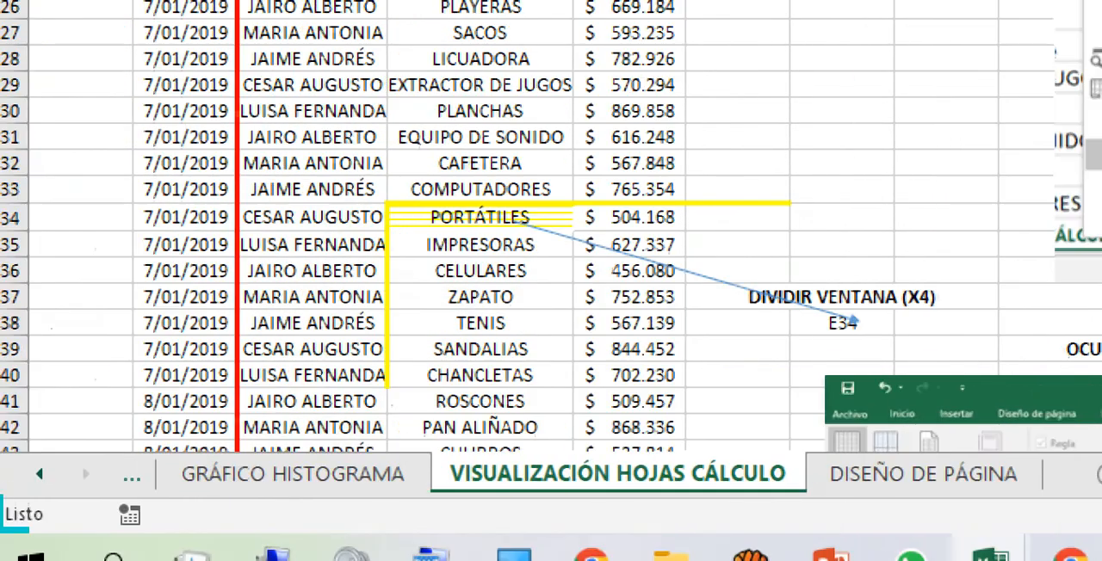
pyautogui.click(293, 473)
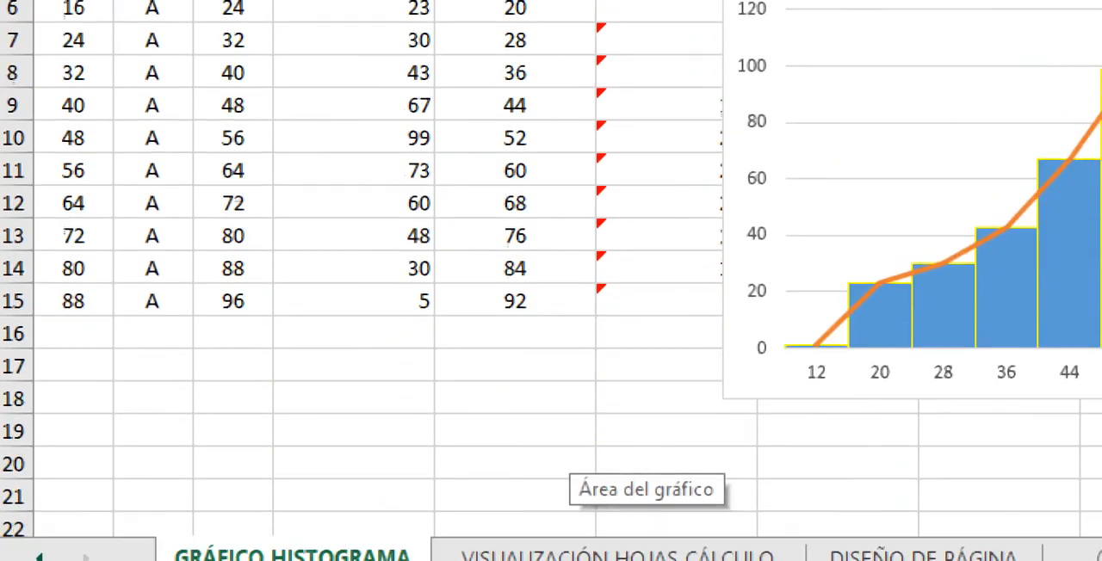
pyautogui.click(232, 323)
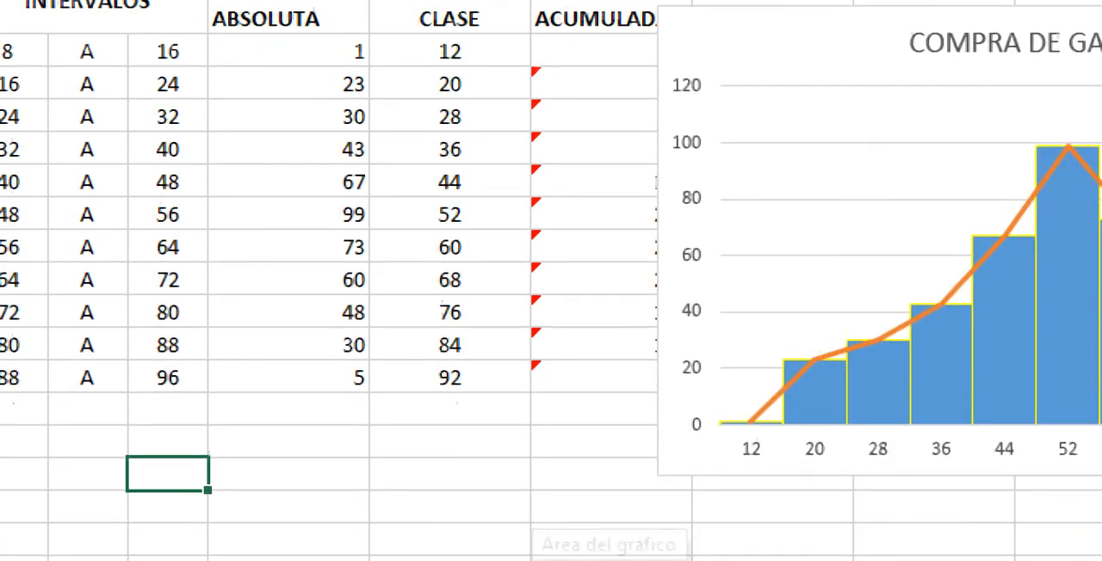
# Step: Switch to the workbook window showing the sales table, set Lupa to 100% and select cell A1
pyautogui.moveTo(526, 558)
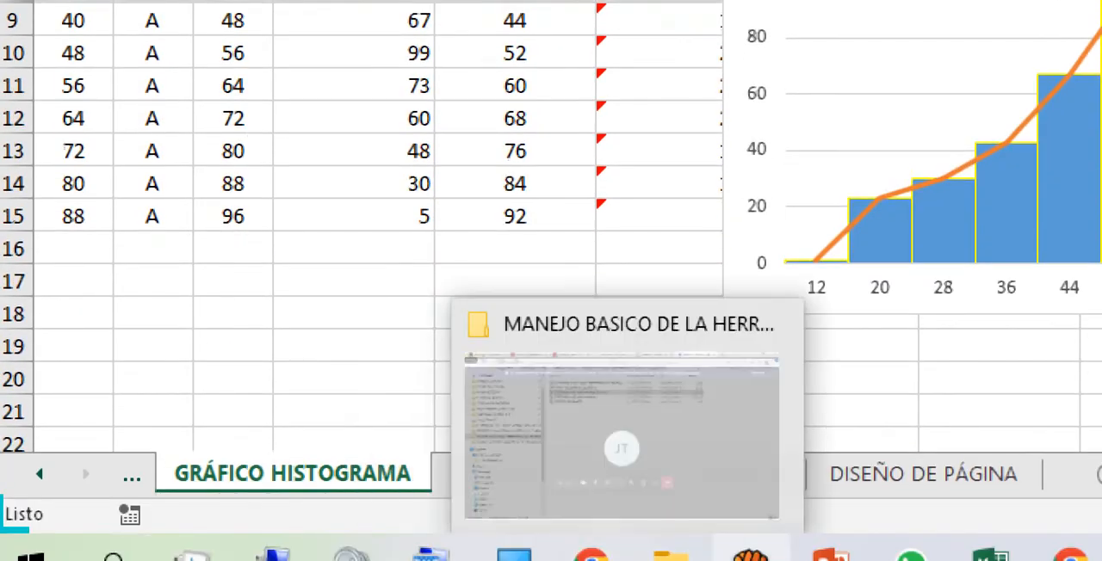
pyautogui.moveTo(990, 560)
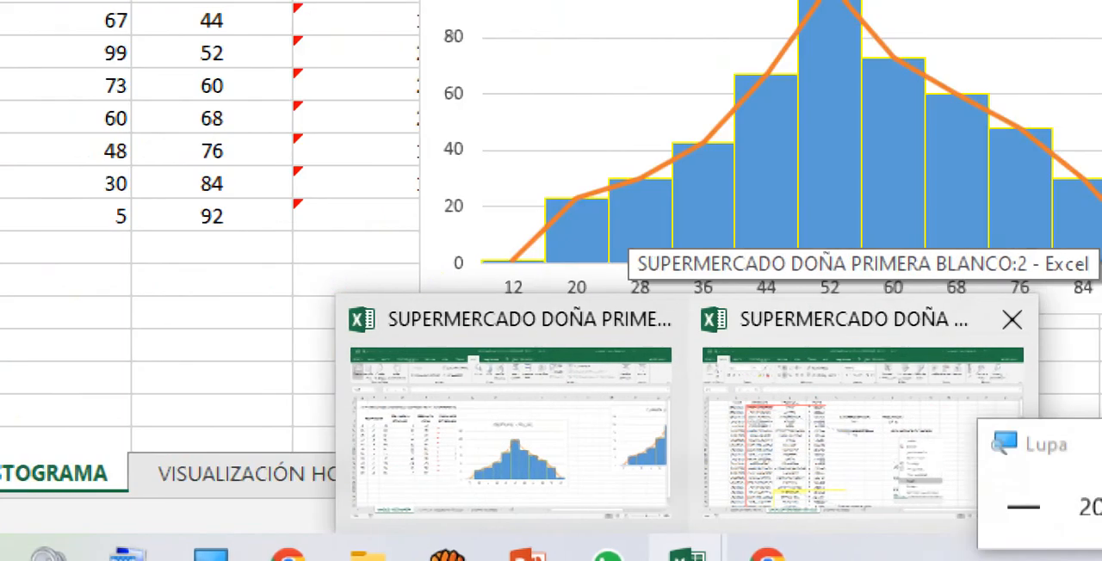
pyautogui.click(862, 428)
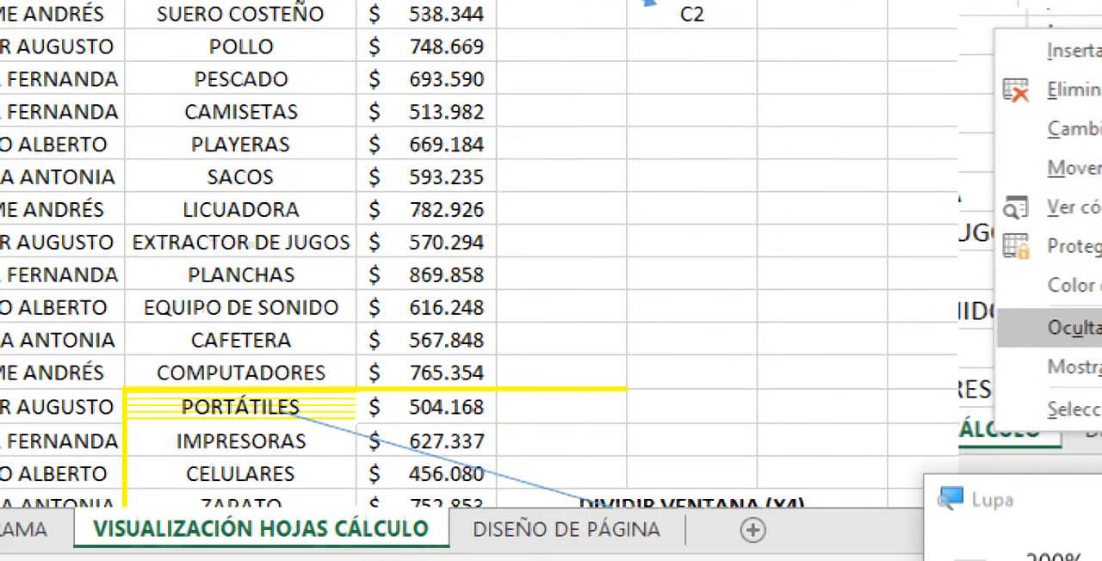
pyautogui.moveTo(394, 558)
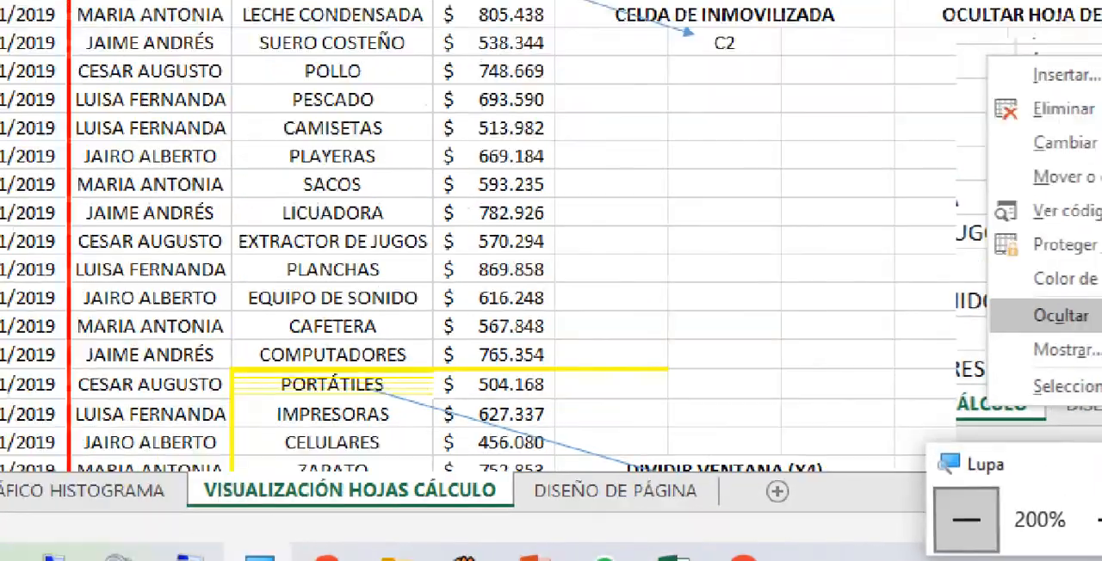
pyautogui.click(966, 520)
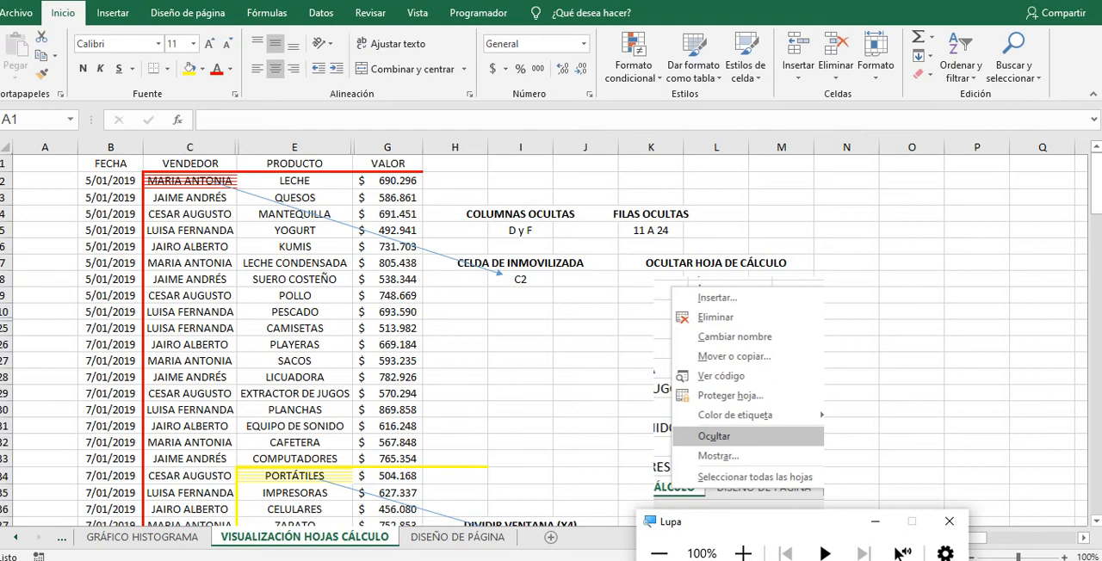
pyautogui.click(45, 163)
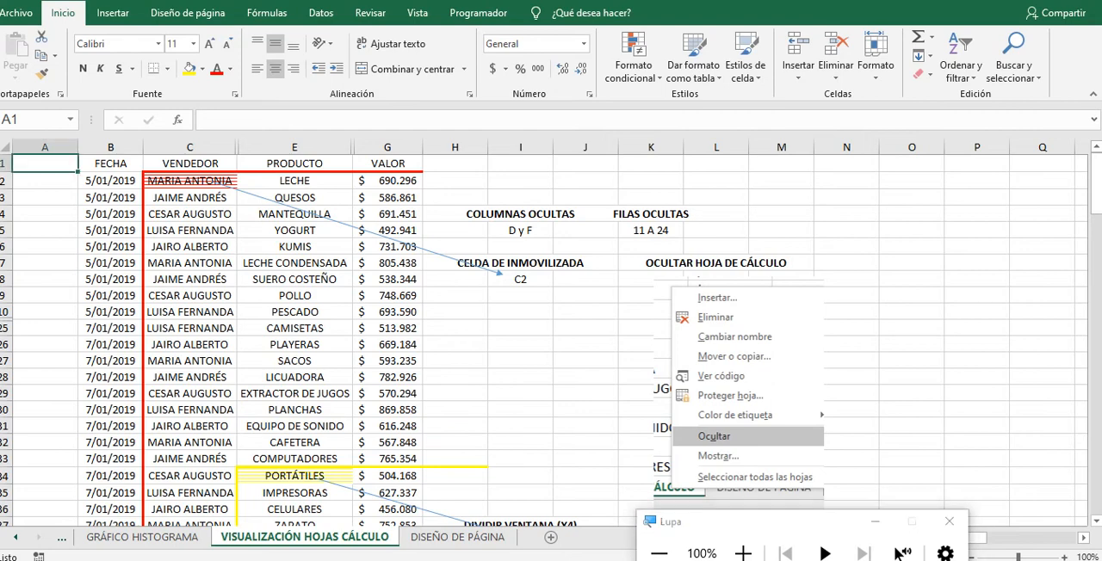
# Step: Switch back and forth between the two workbook windows to compare the histogram sheet with the sales table
pyautogui.hotkey('alt', 'Tab')
pyautogui.hotkey('alt', 'Tab')
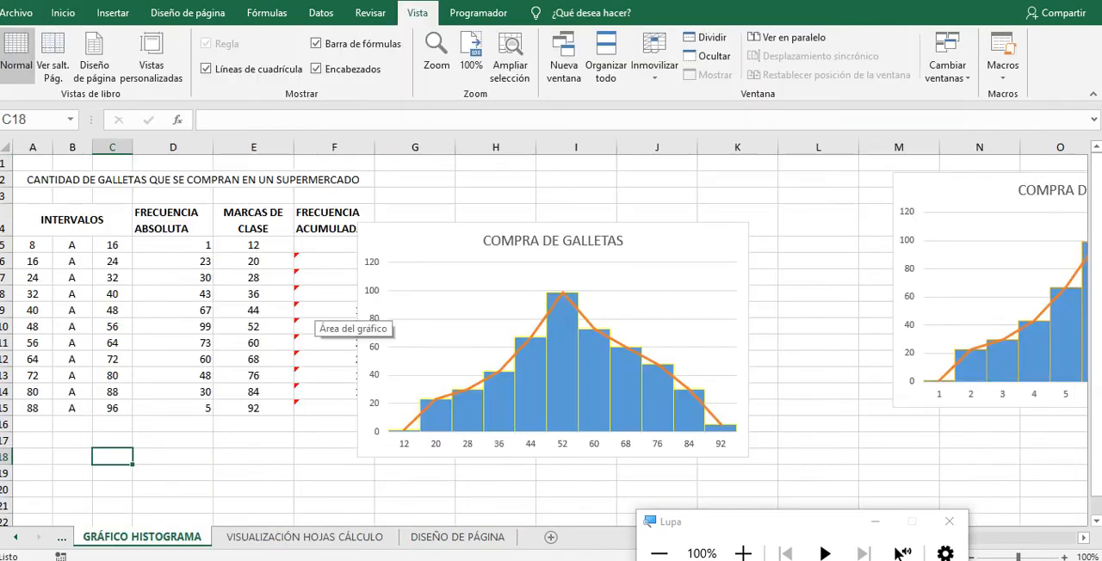
pyautogui.hotkey('alt', 'Tab')
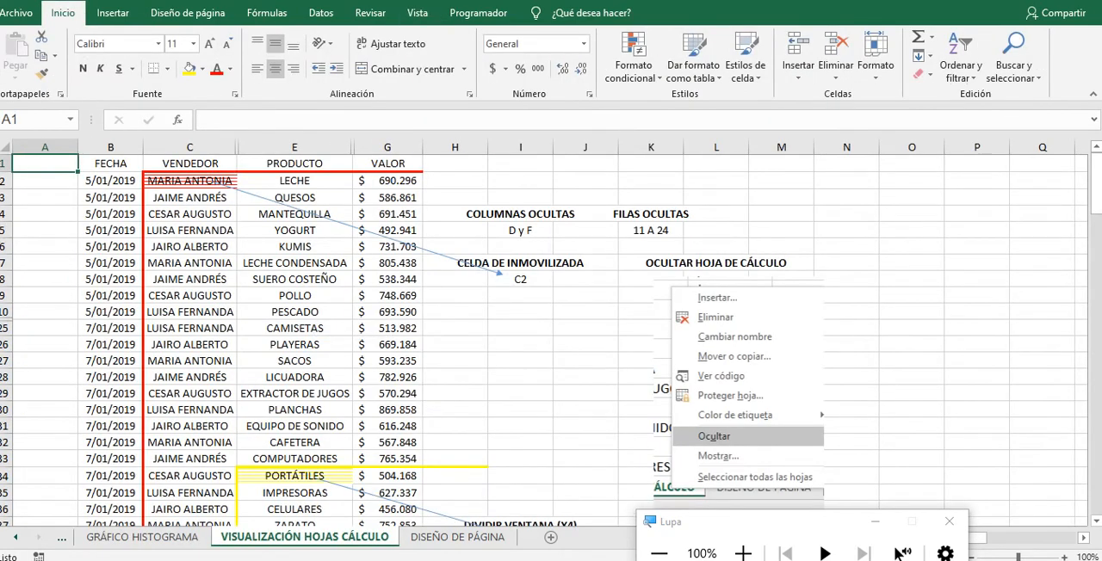
# Step: Arrange the windows with Organizar todo, using the Vertical option and Ventanas del libro activo
pyautogui.click(743, 554)
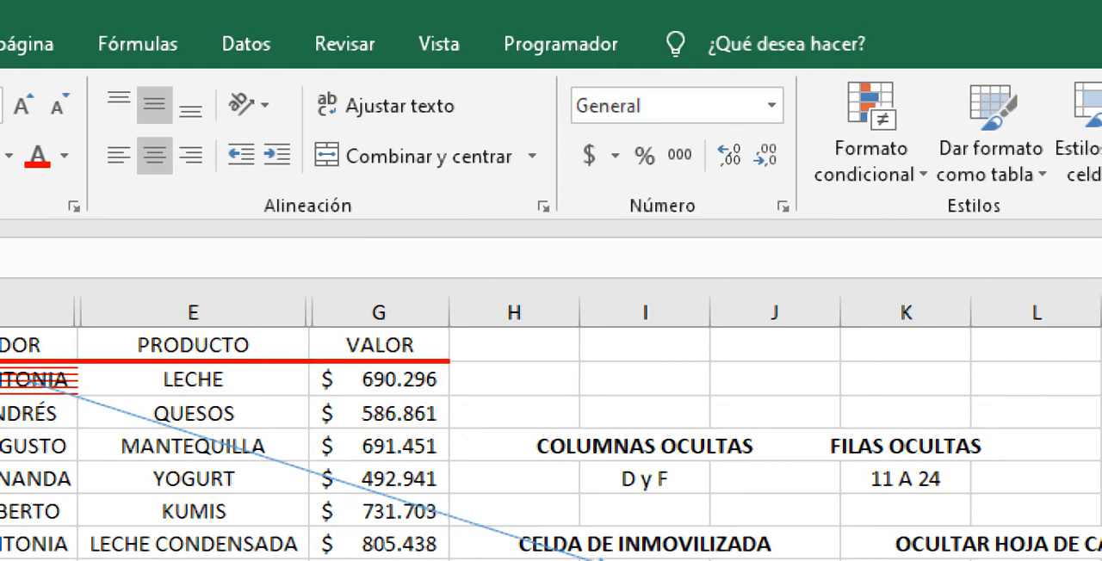
pyautogui.click(439, 44)
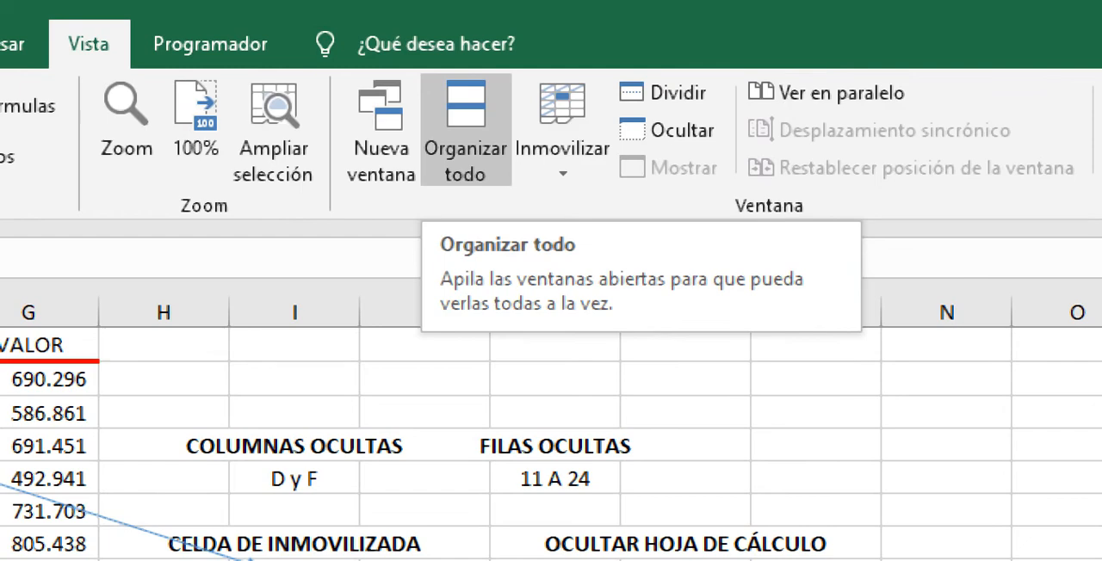
pyautogui.click(465, 130)
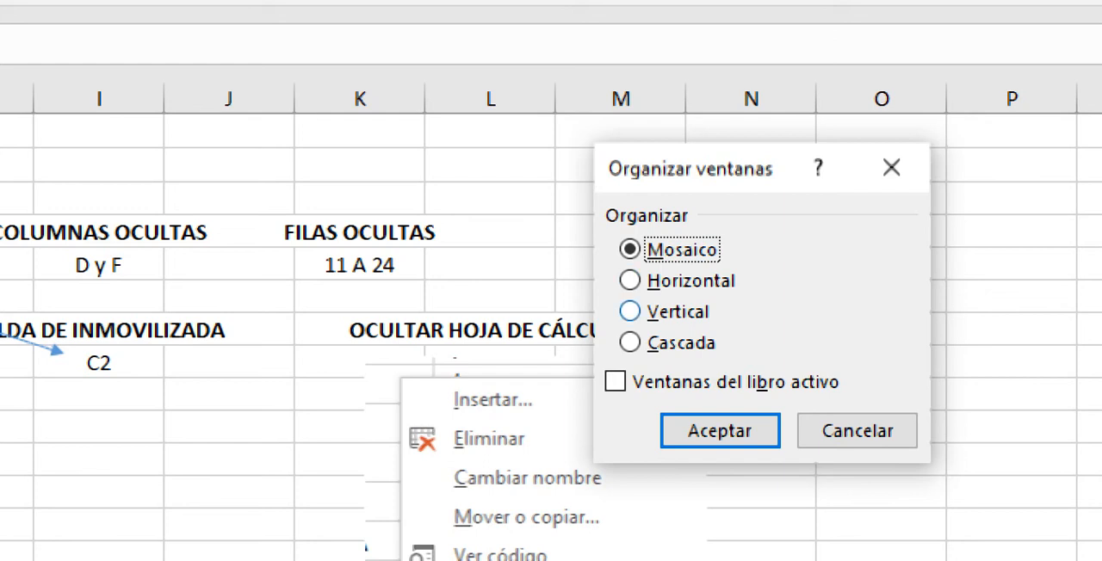
pyautogui.click(630, 311)
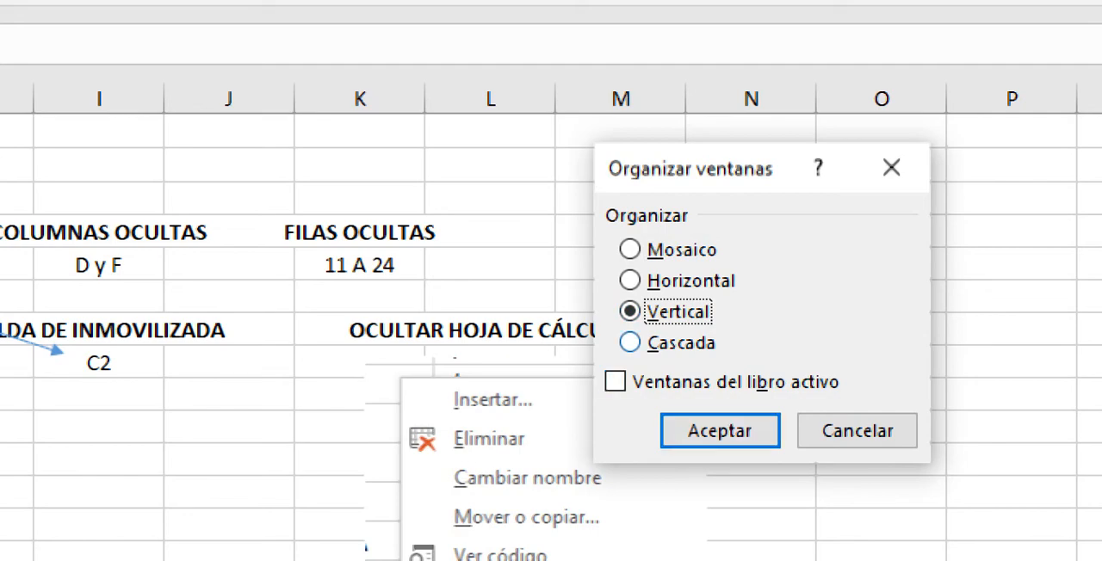
pyautogui.click(615, 382)
pyautogui.click(720, 431)
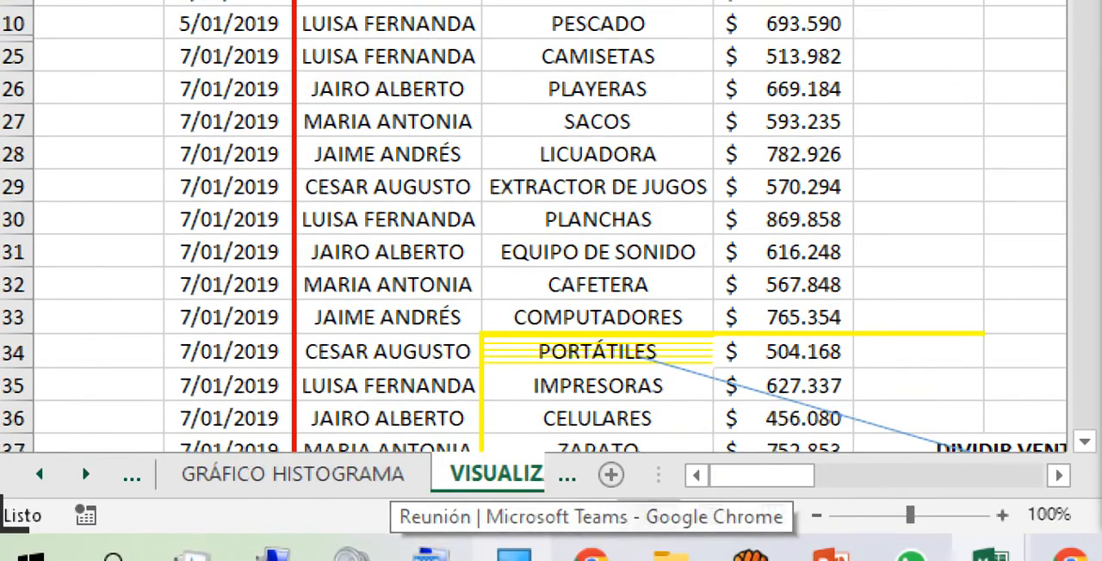
# Step: Close the Lupa magnifier and widen the sheet name area in the sales table window
pyautogui.rightClick(514, 554)
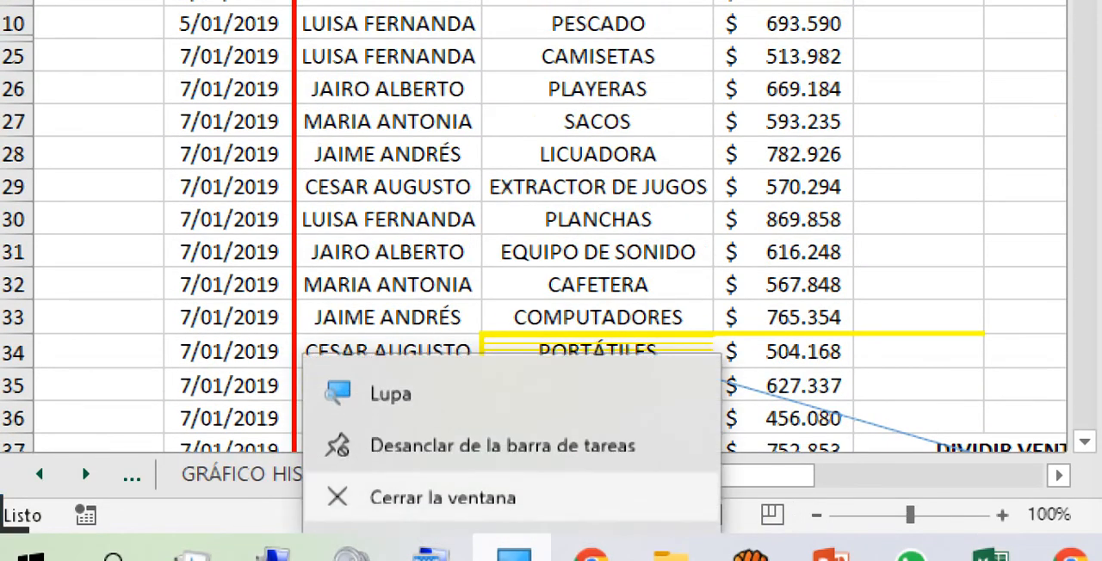
pyautogui.click(443, 499)
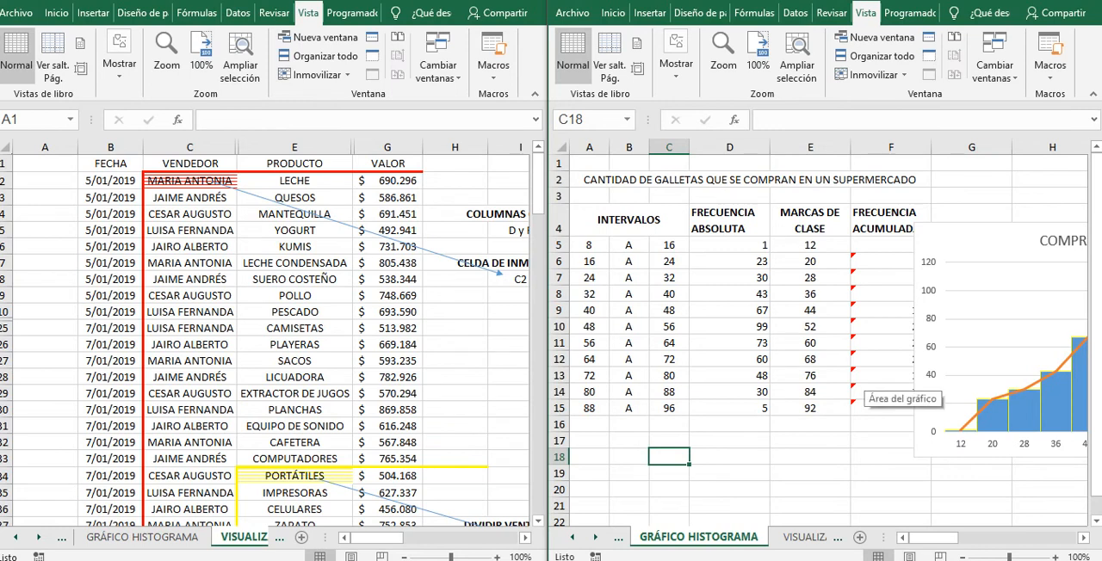
pyautogui.click(891, 376)
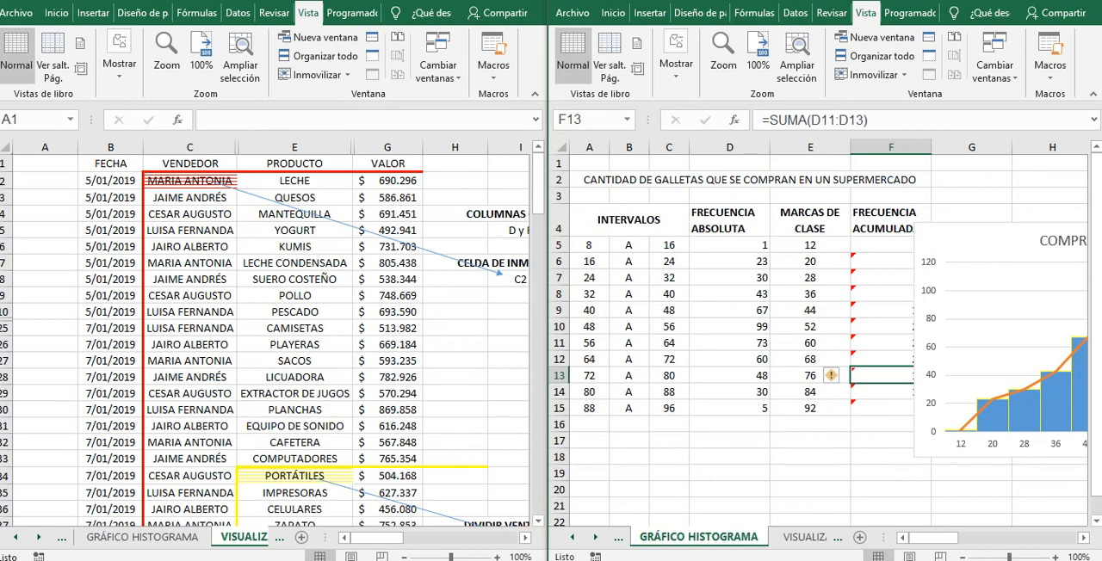
pyautogui.click(45, 164)
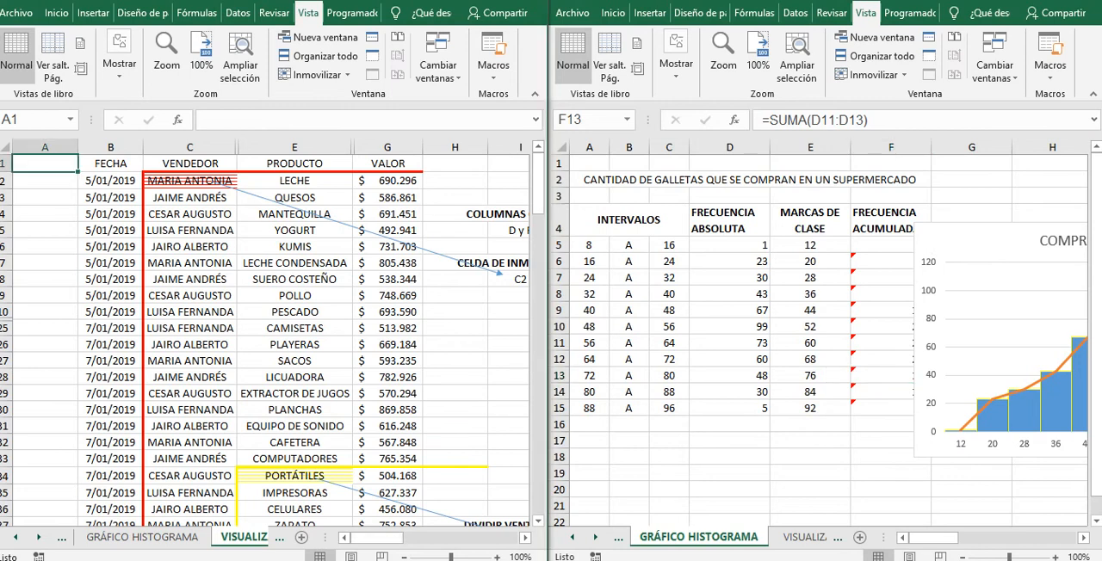
pyautogui.moveTo(325, 538); pyautogui.dragTo(430, 537)
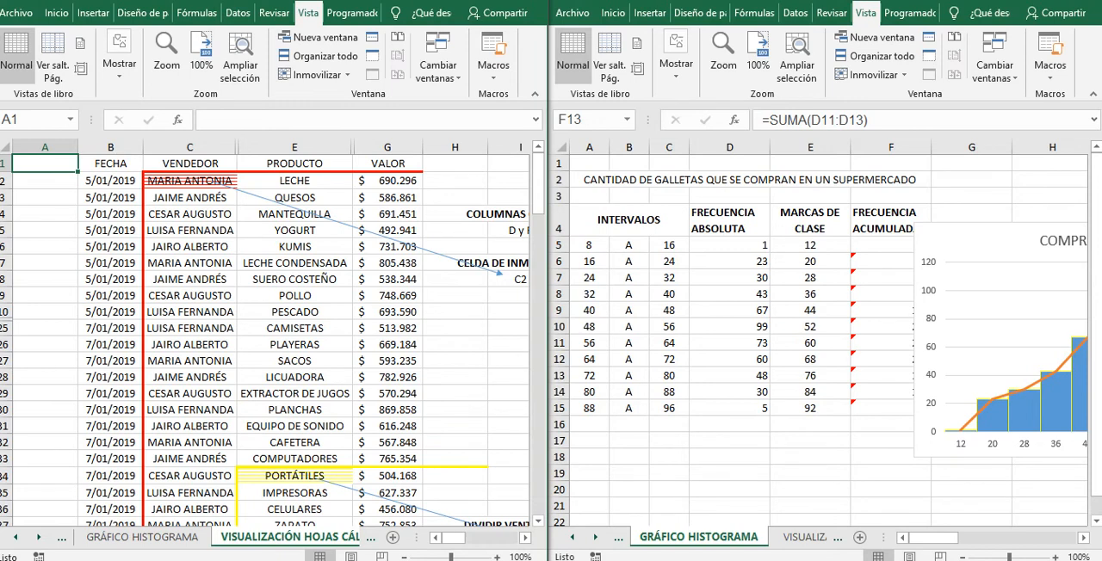
# Step: Enter HISTORIA 1 in cell E17 of the GRÁFICO HISTOGRAMA sheet
pyautogui.click(810, 447)
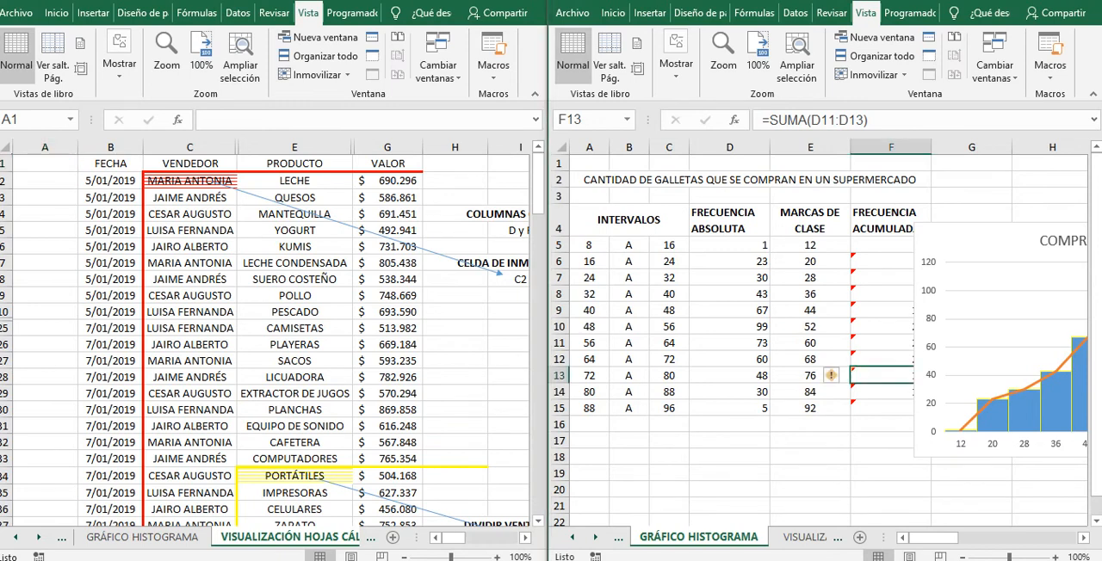
pyautogui.click(810, 441)
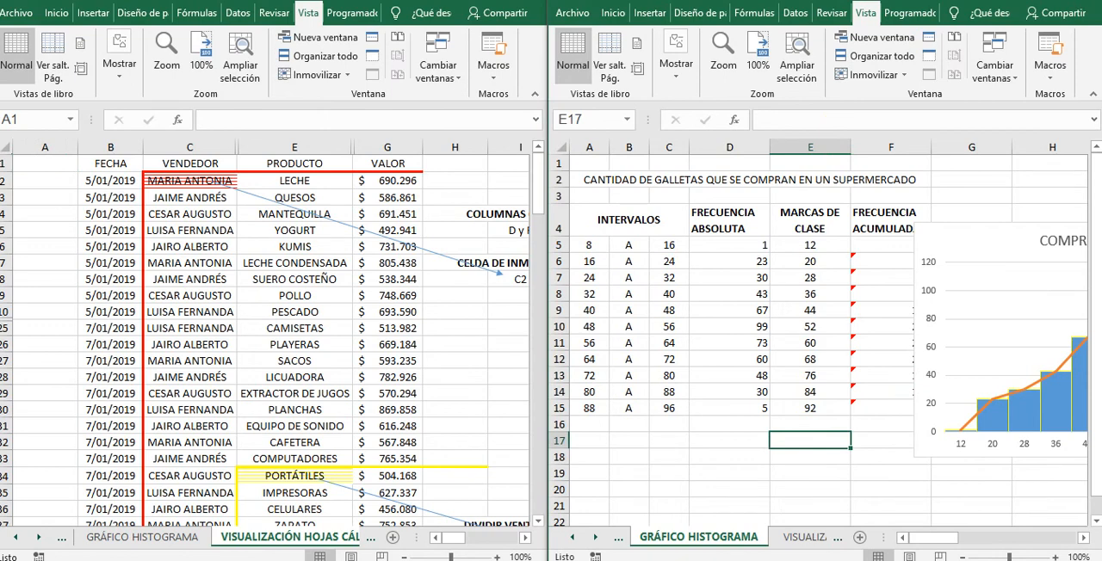
pyautogui.write('HISTI')
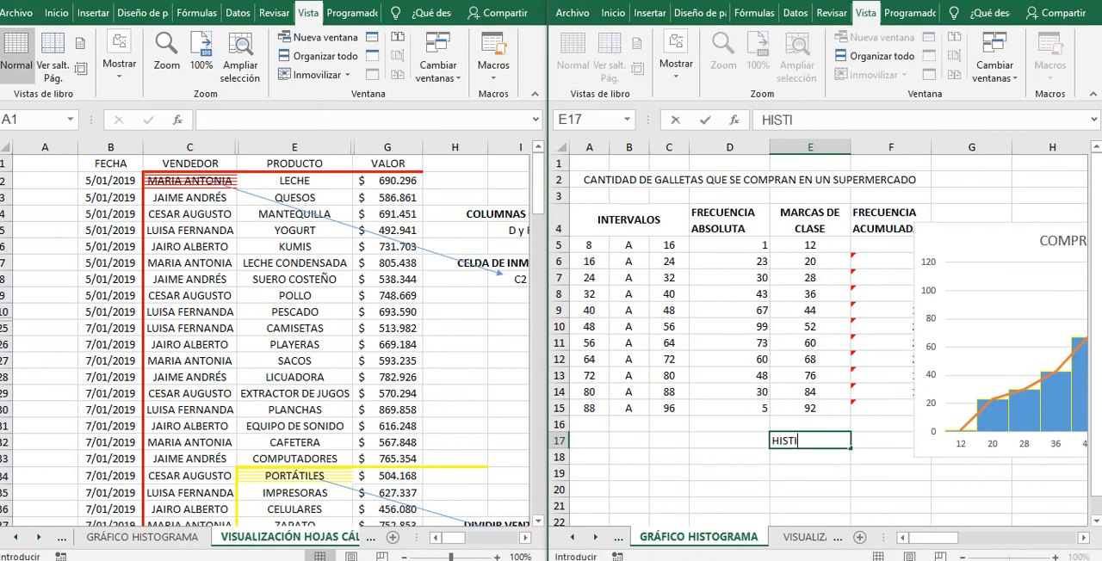
pyautogui.press('BackSpace')
pyautogui.write('ORIA 1')
# Step: Enter HISTORIA 1 in cell H27 of the VISUALIZACIÓN HOJAS CÁLCULO sheet
pyautogui.click(454, 361)
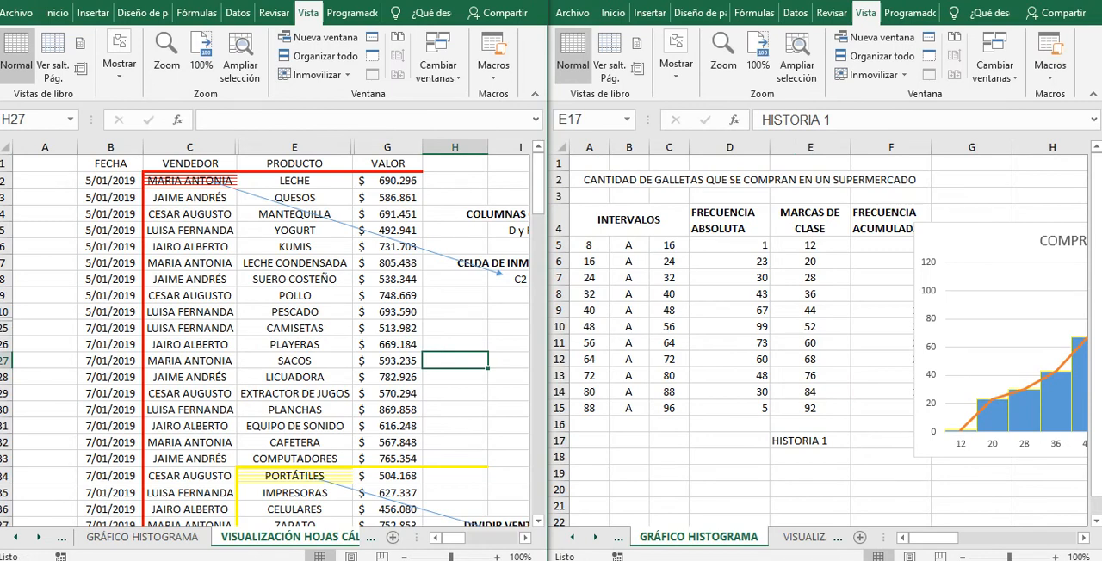
pyautogui.write('HISTOR')
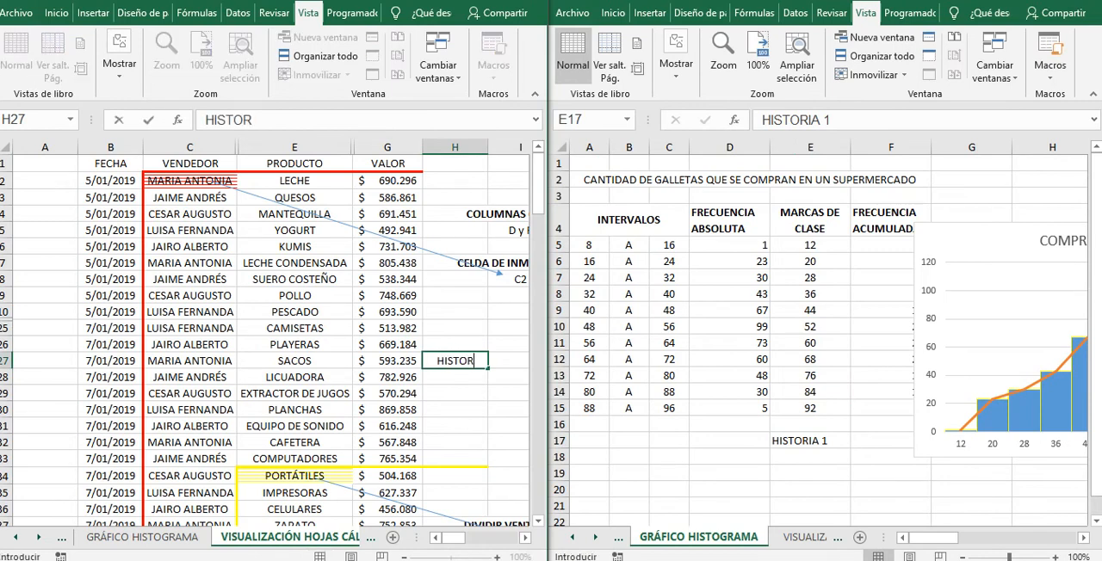
pyautogui.write('IA 1')
pyautogui.click(810, 440)
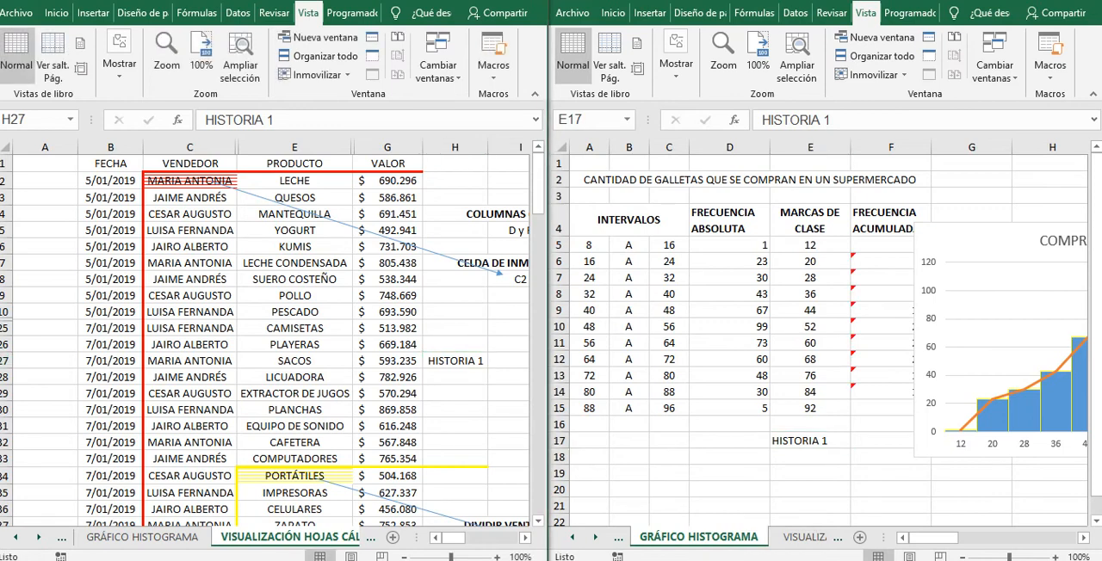
# Step: Link cell H30 of the sales table sheet to the histogram sheet's cell with ='GRÁFICO HISTOGRAMA'!E17
pyautogui.click(454, 410)
pyautogui.write('=')
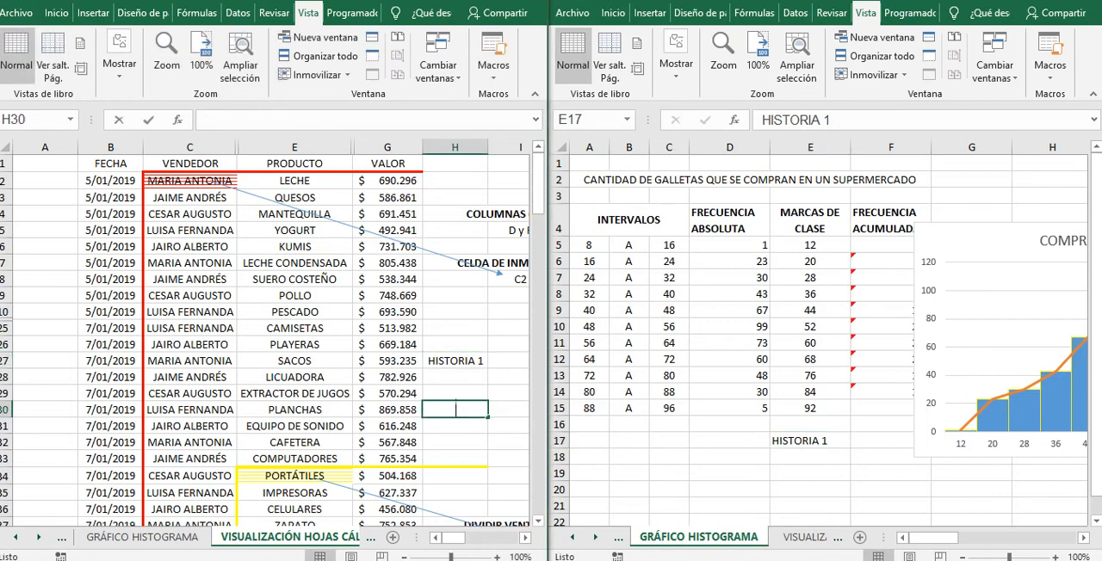
pyautogui.click(811, 441)
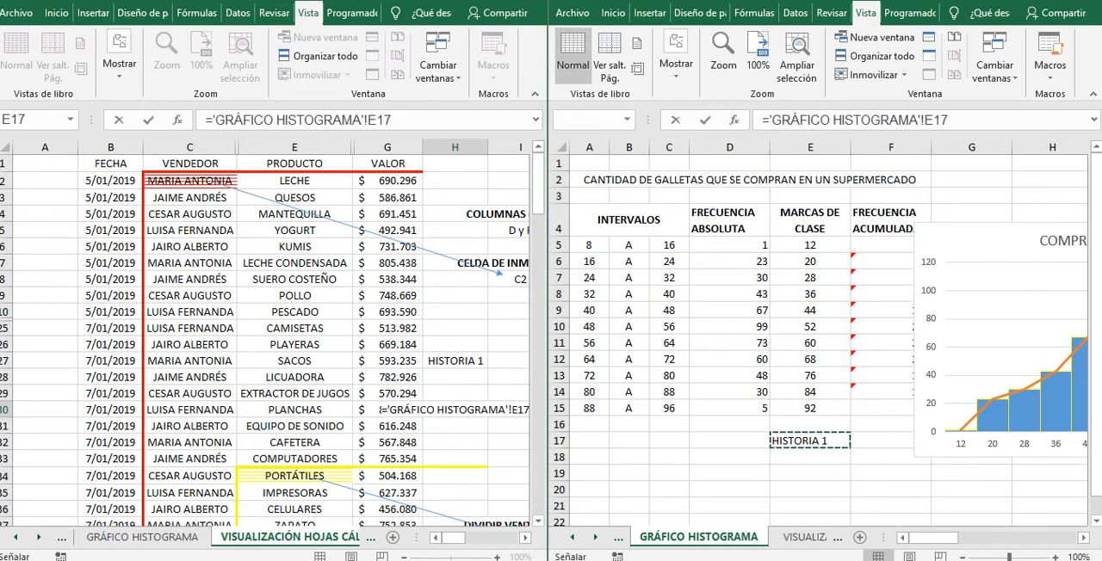
pyautogui.press('Return')
pyautogui.click(455, 409)
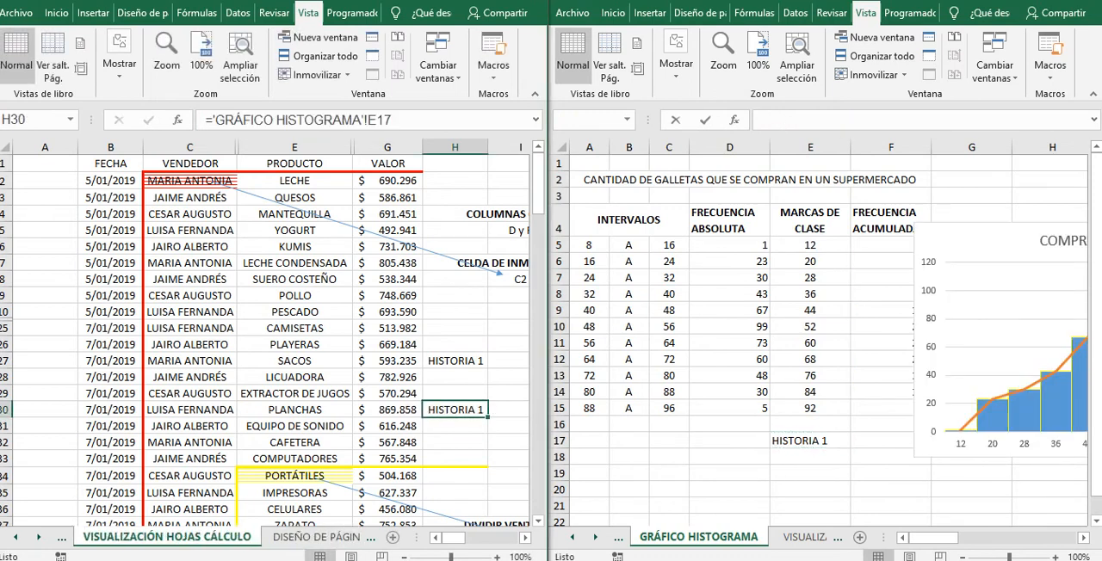
# Step: Replace the text in cell E17 of the GRÁFICO HISTOGRAMA sheet with REPTIR
pyautogui.click(811, 441)
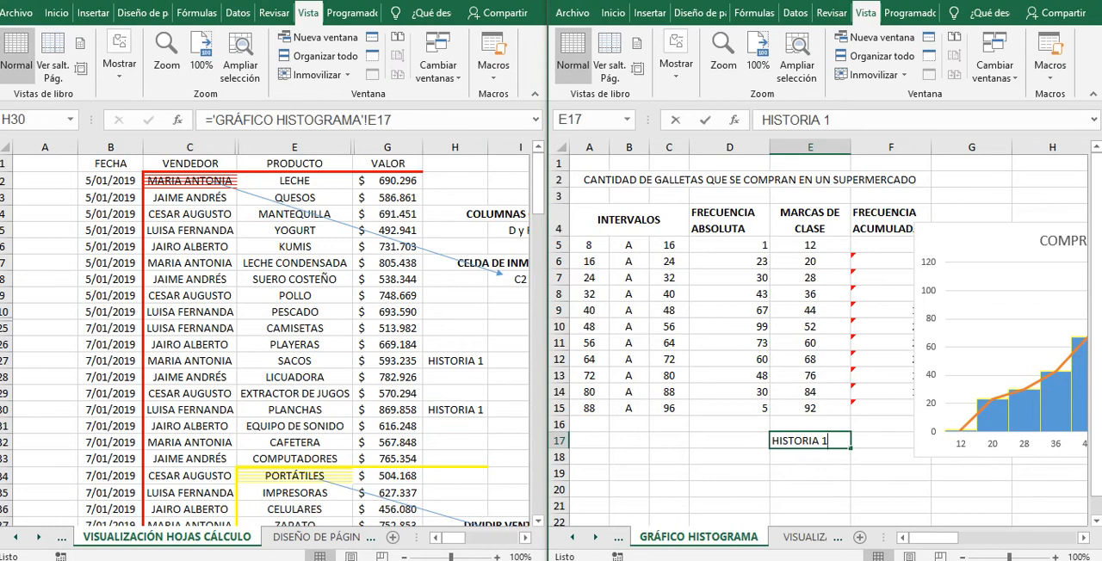
pyautogui.write('REPTIR')
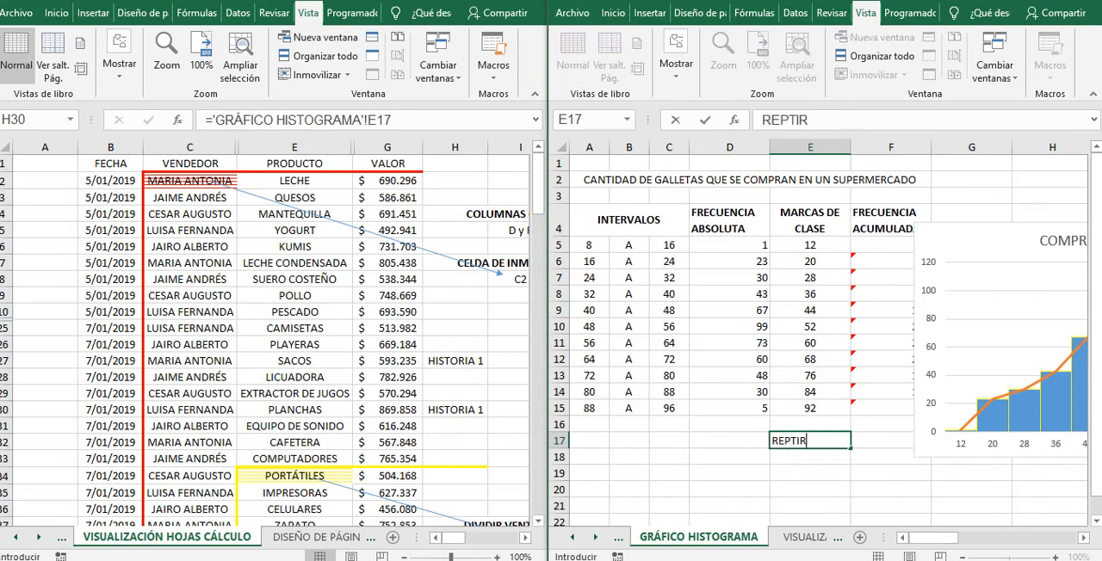
pyautogui.press('Return')
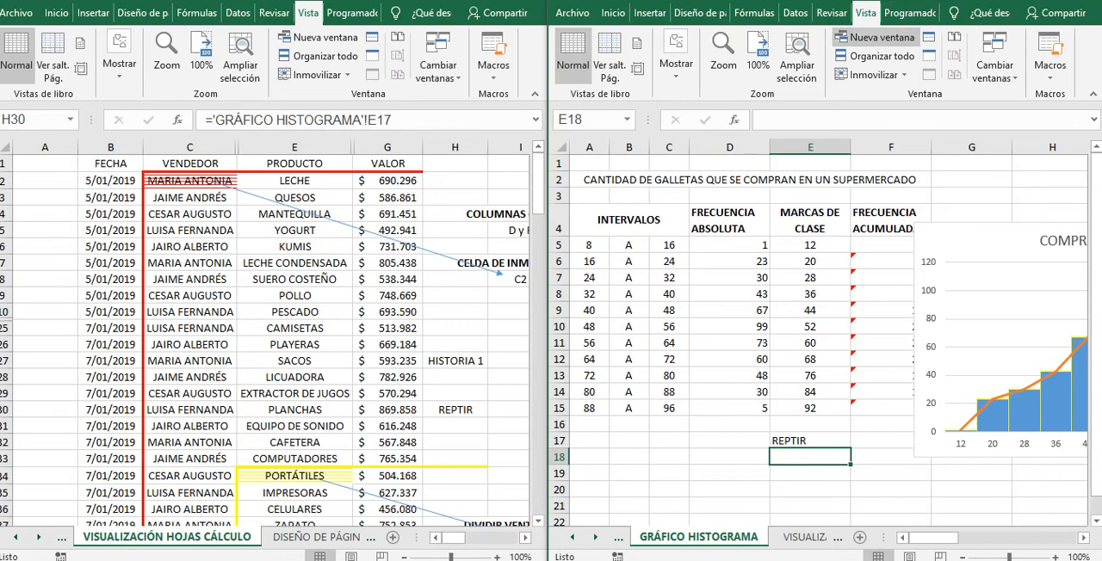
# Step: Open two additional windows of the supermarket workbook from the histogram window
pyautogui.click(873, 37)
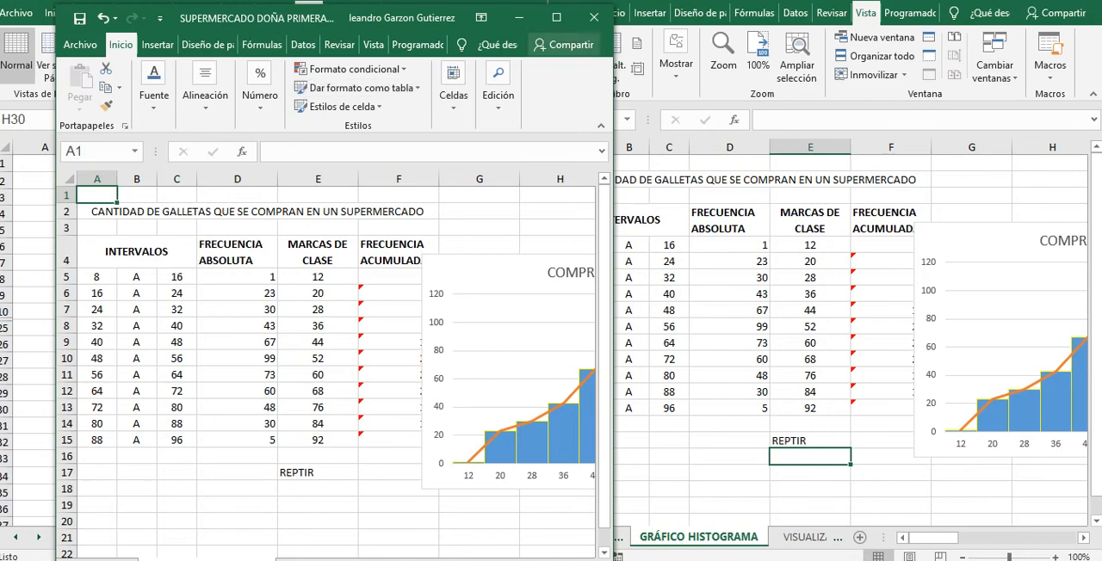
pyautogui.click(876, 37)
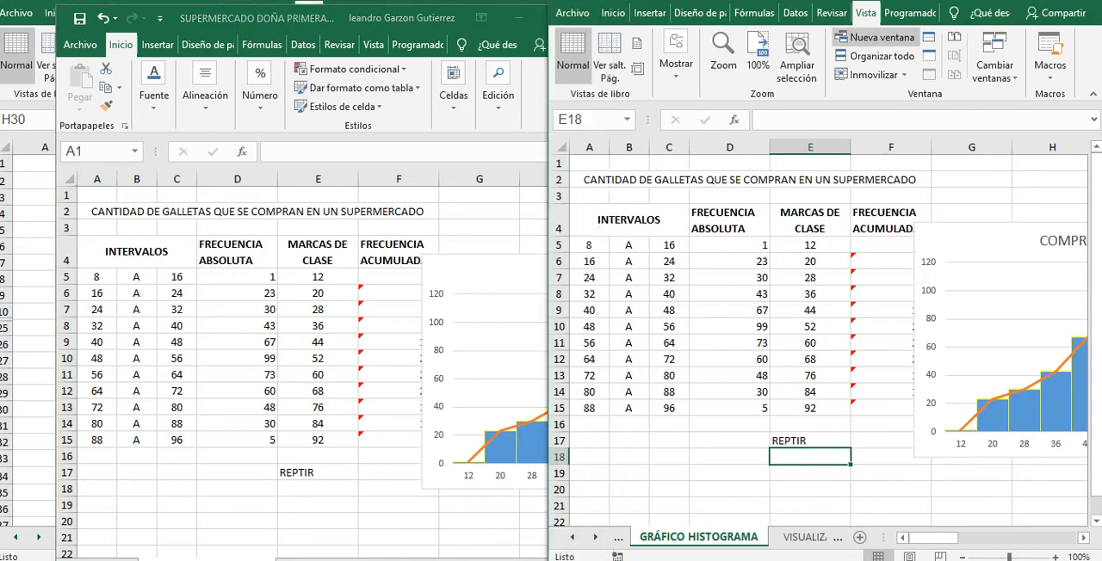
pyautogui.click(491, 560)
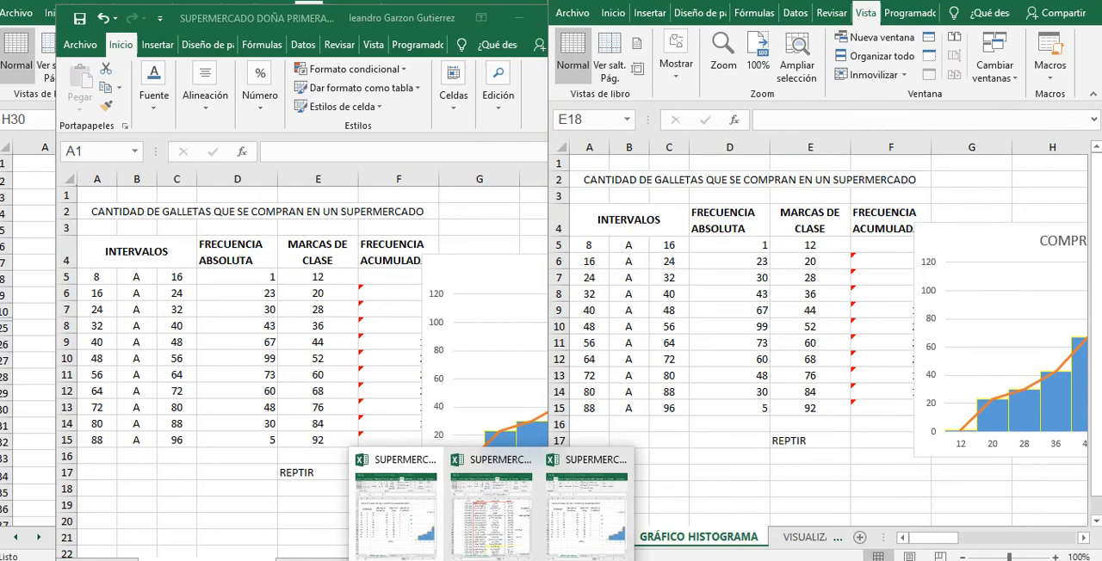
pyautogui.click(876, 37)
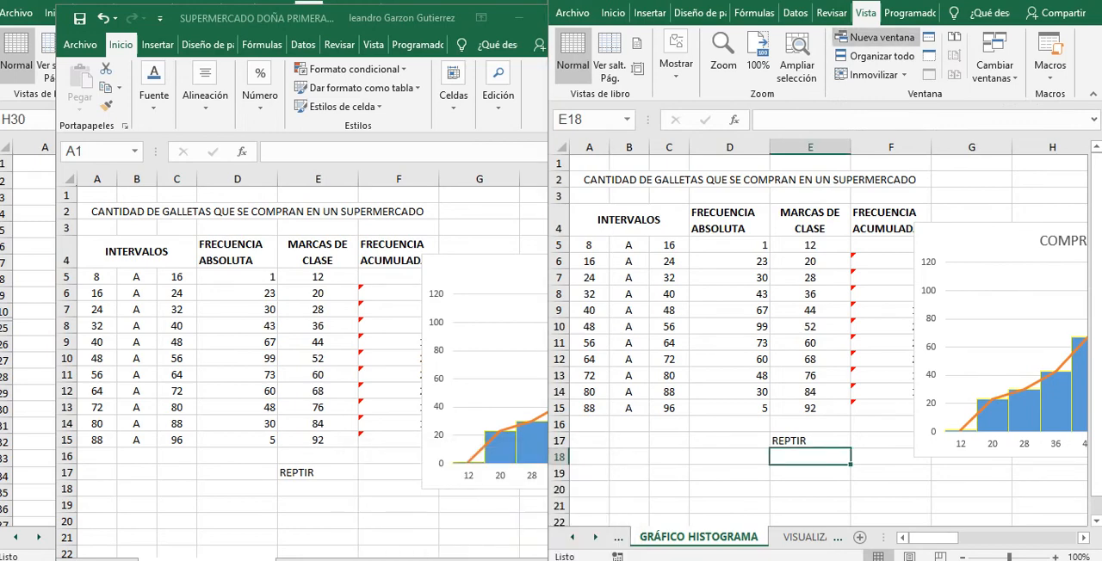
pyautogui.click(491, 560)
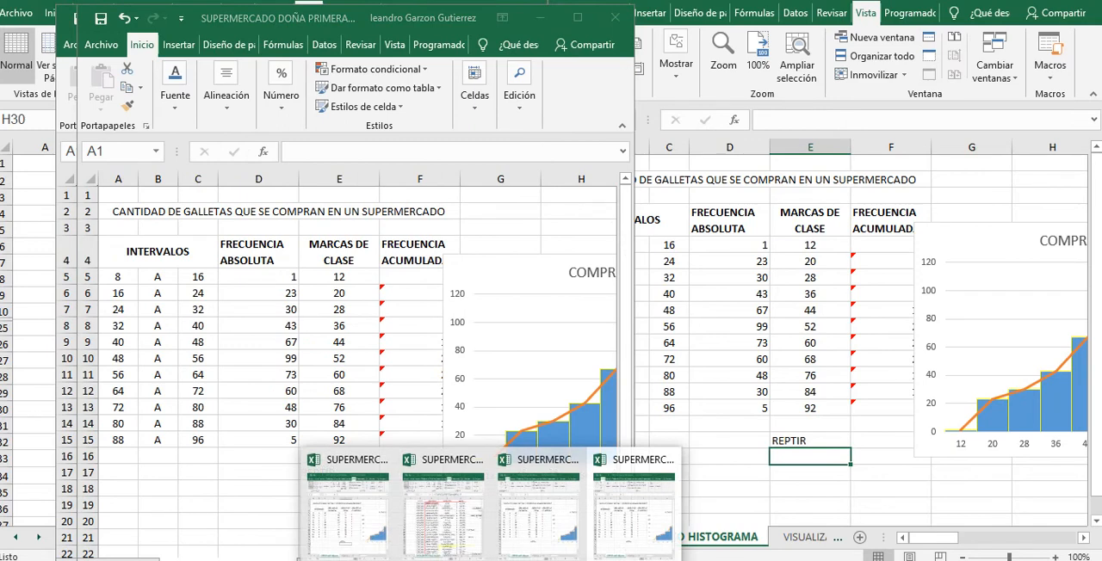
# Step: Arrange the four windows of the active workbook vertically and change their arrangement to Mosaico
pyautogui.click(876, 56)
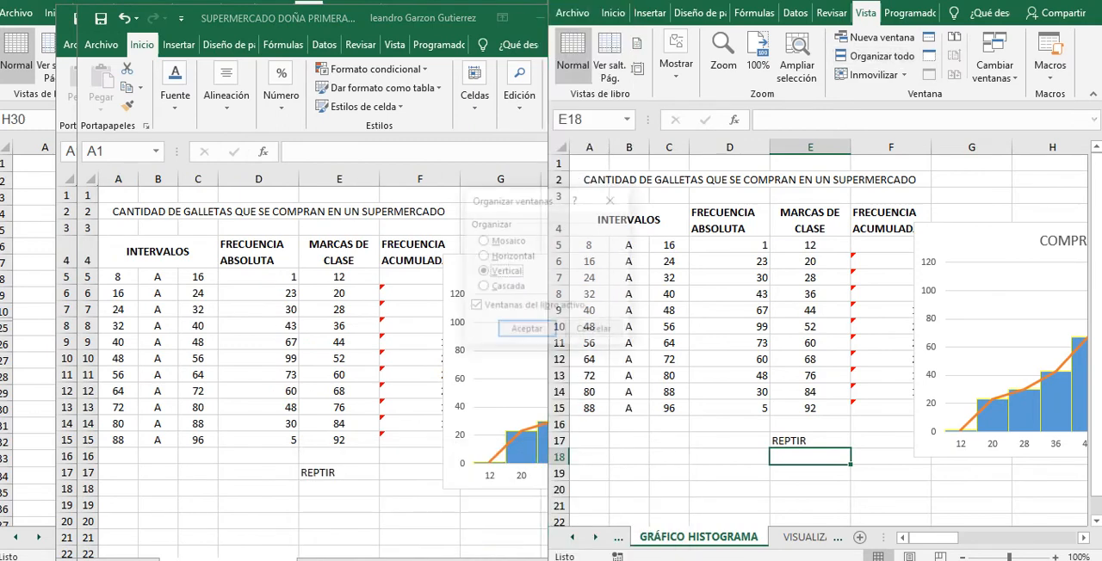
pyautogui.click(526, 331)
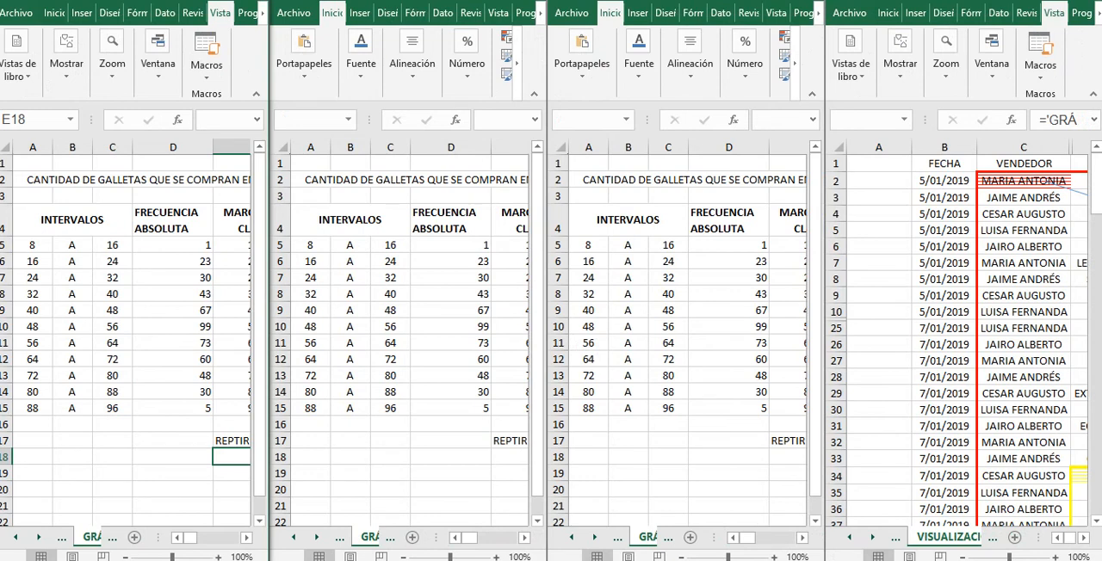
pyautogui.click(992, 55)
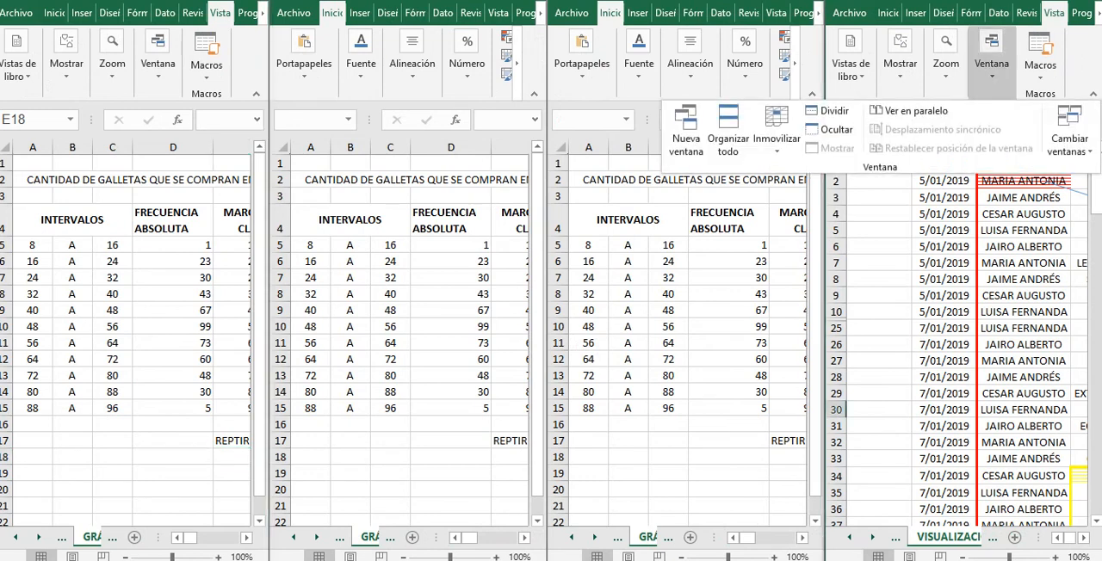
pyautogui.click(728, 133)
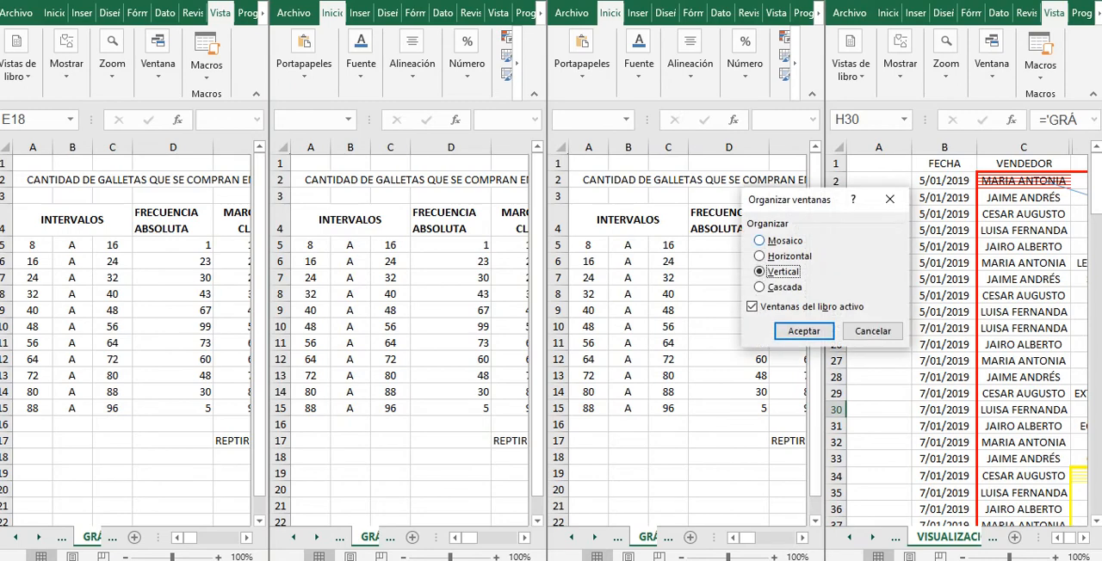
pyautogui.click(759, 241)
pyautogui.click(805, 331)
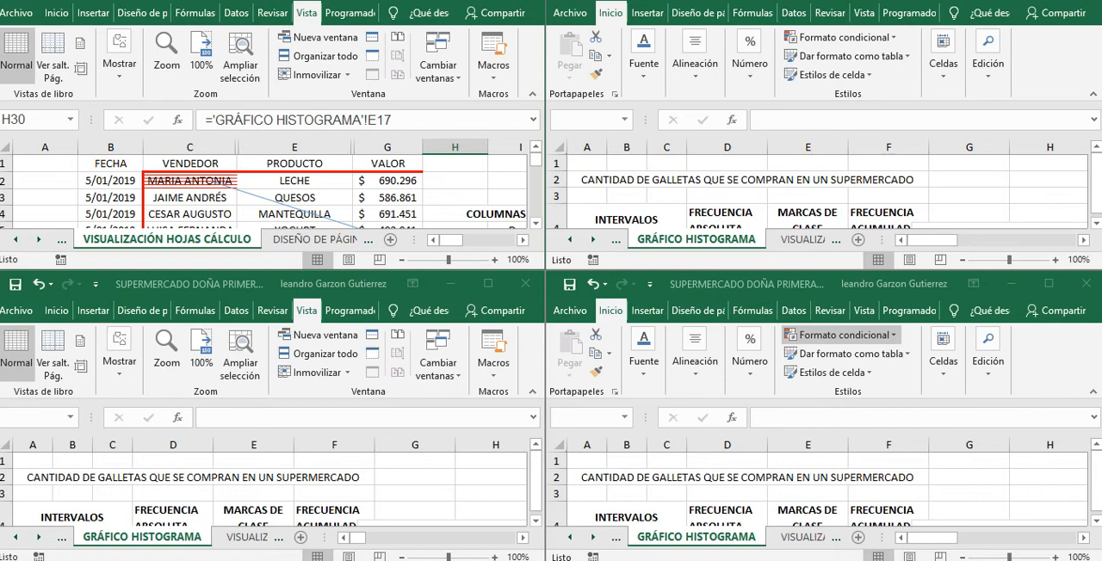
# Step: Close the two lower histogram windows of the tiled arrangement
pyautogui.click(492, 560)
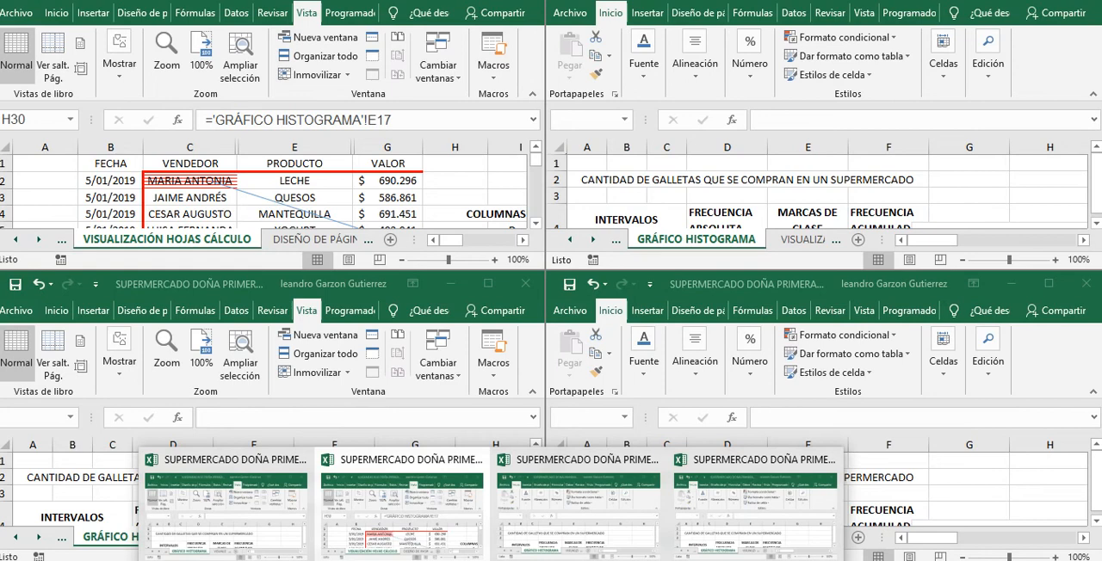
pyautogui.moveTo(755, 508)
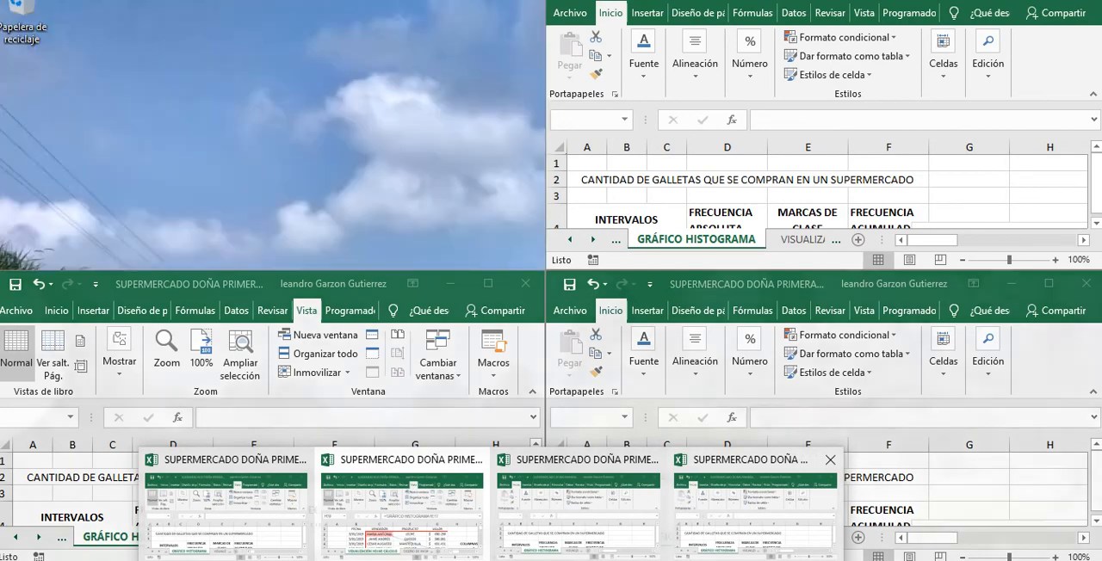
pyautogui.click(755, 508)
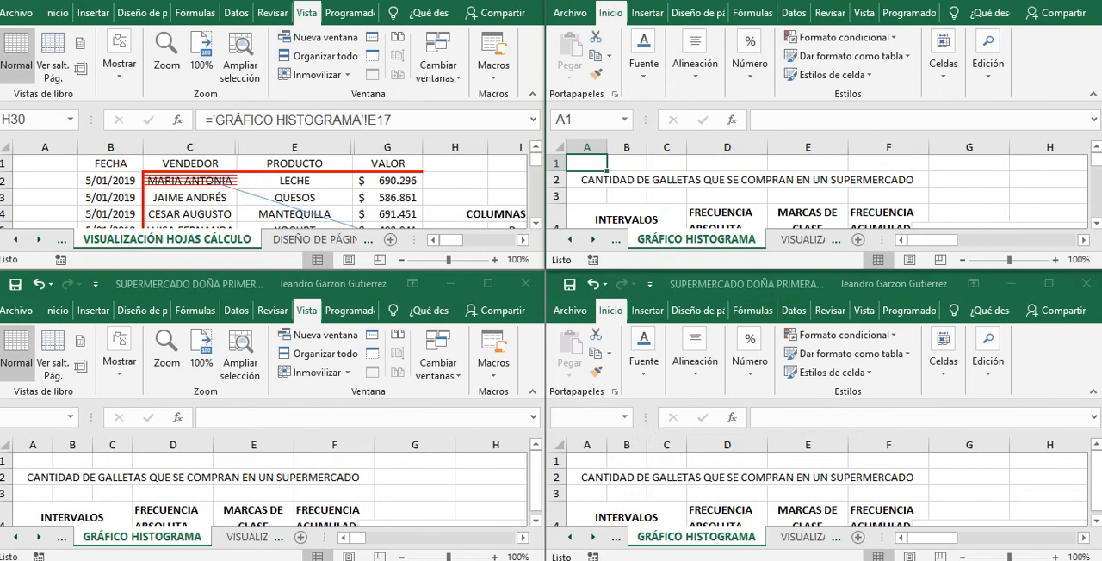
pyautogui.click(861, 460)
pyautogui.click(1086, 283)
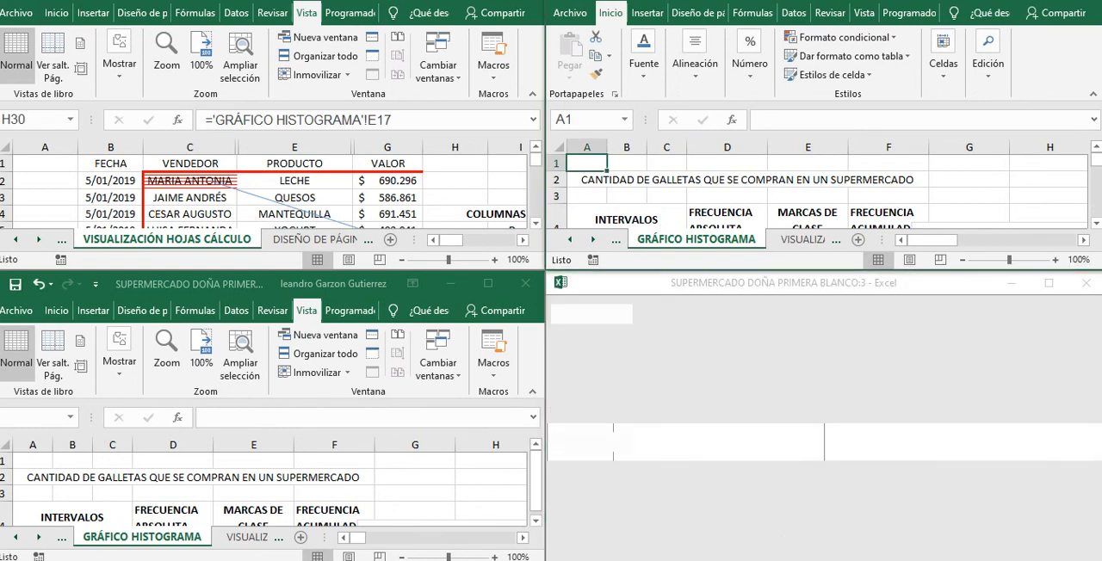
pyautogui.click(524, 283)
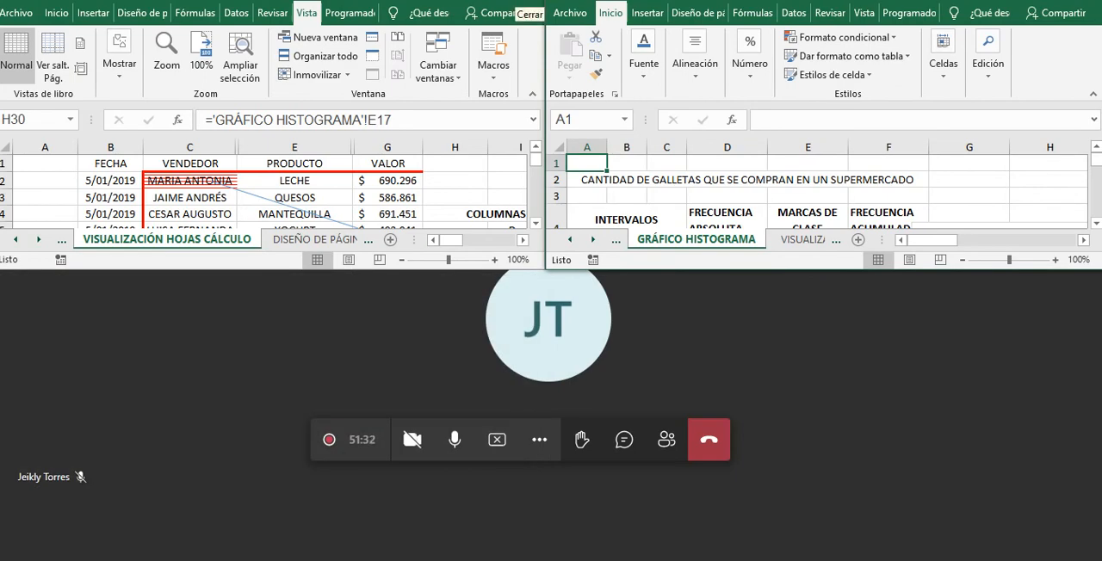
# Step: Maximize the remaining histogram window and the sales table window
pyautogui.click(524, 2)
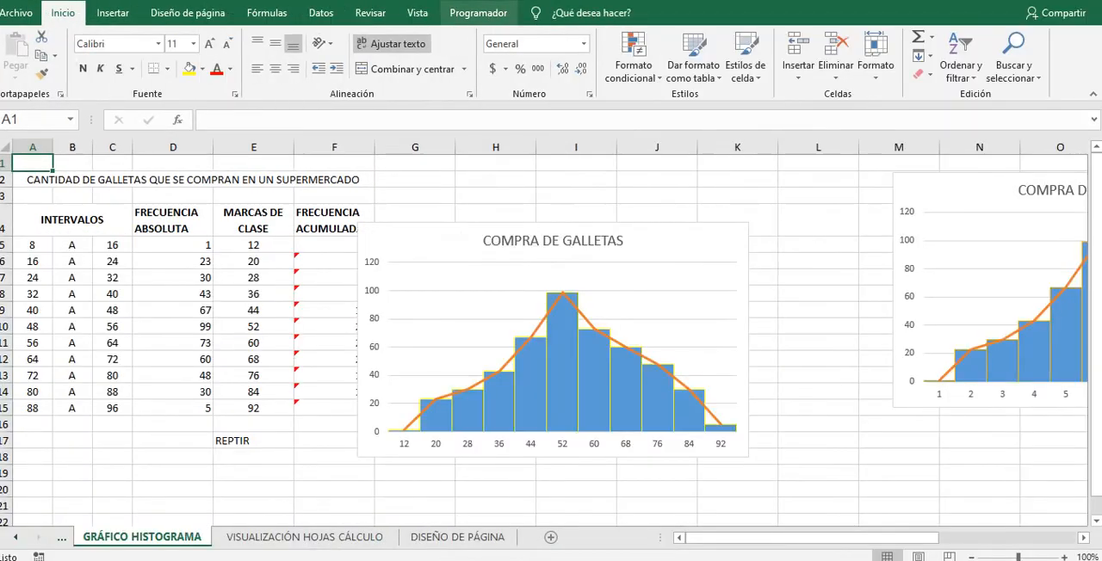
pyautogui.moveTo(491, 560)
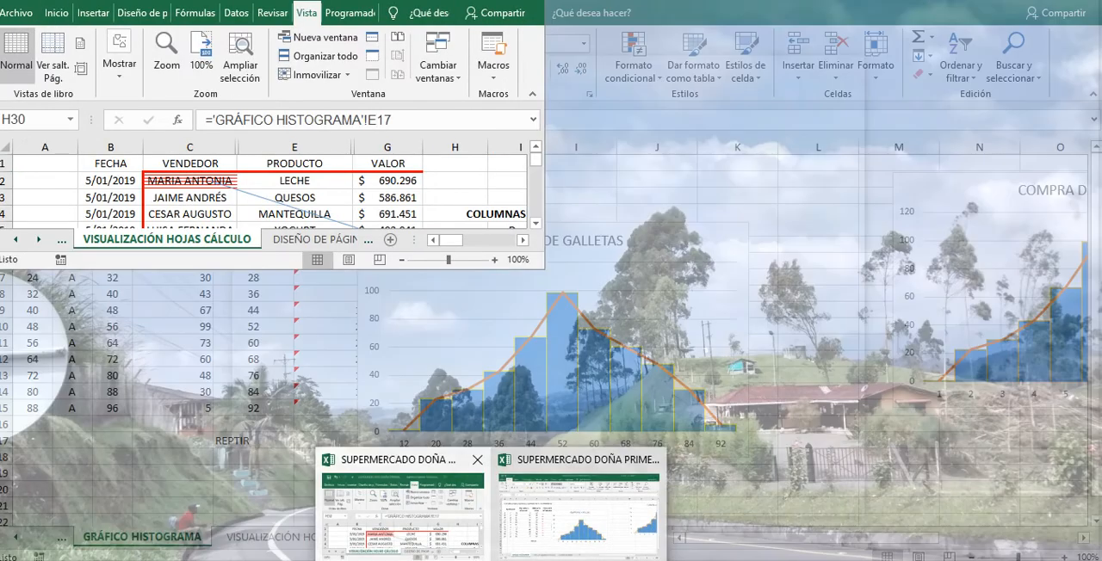
pyautogui.click(402, 508)
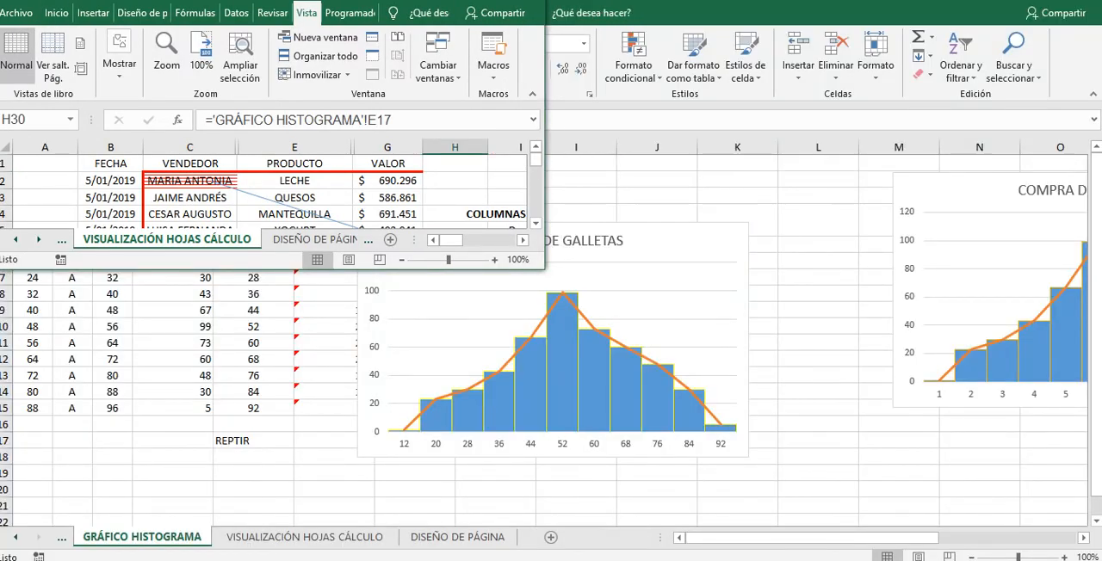
pyautogui.click(486, 1)
# Step: Close the remaining extra histogram window and return to the sales table sheet
pyautogui.click(491, 560)
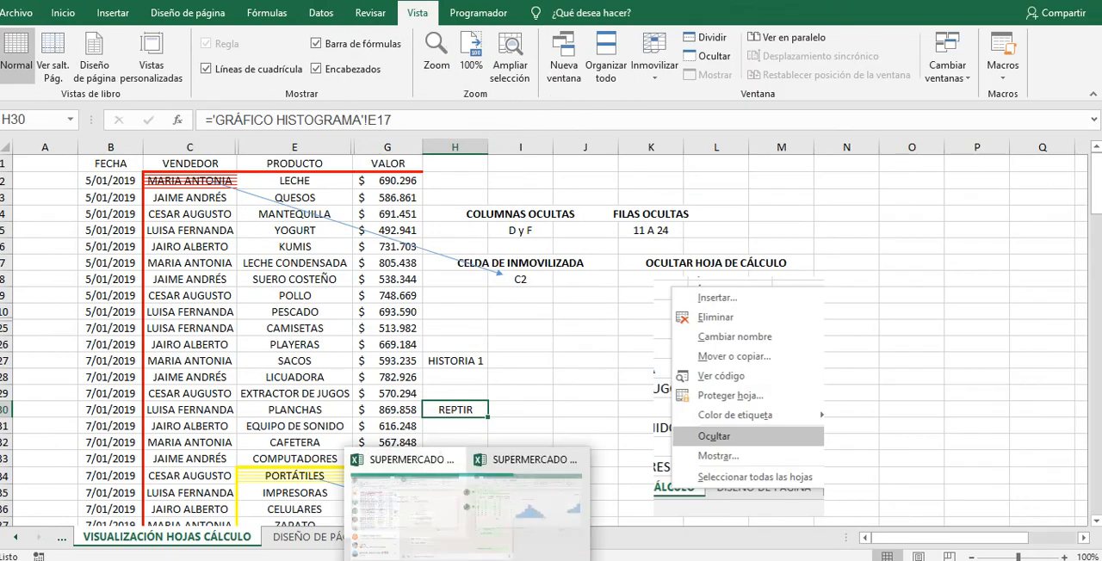
pyautogui.click(579, 515)
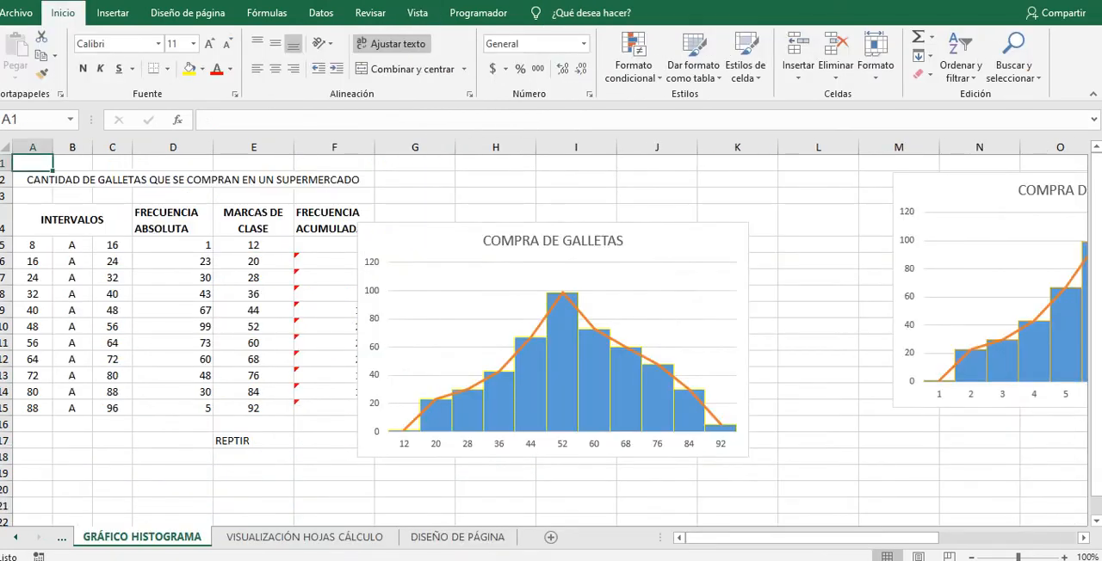
pyautogui.click(1007, 2)
pyautogui.click(387, 296)
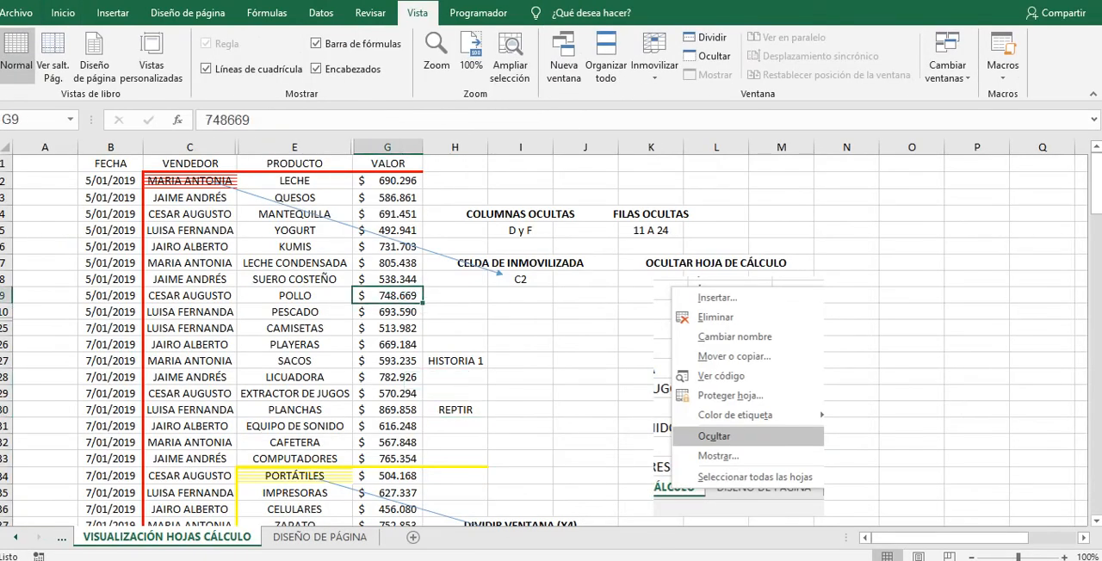
# Step: Examine linked cell H30 of the sales table and its source cell E17 in GRÁFICO HISTOGRAMA with the Lupa magnifier at 200%
pyautogui.click(456, 410)
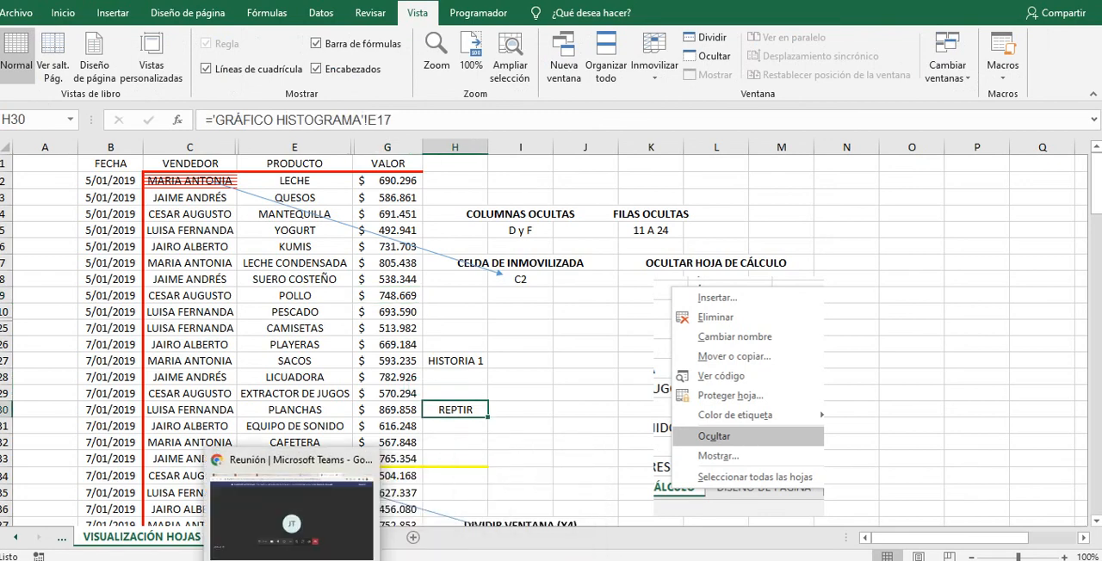
pyautogui.click(292, 560)
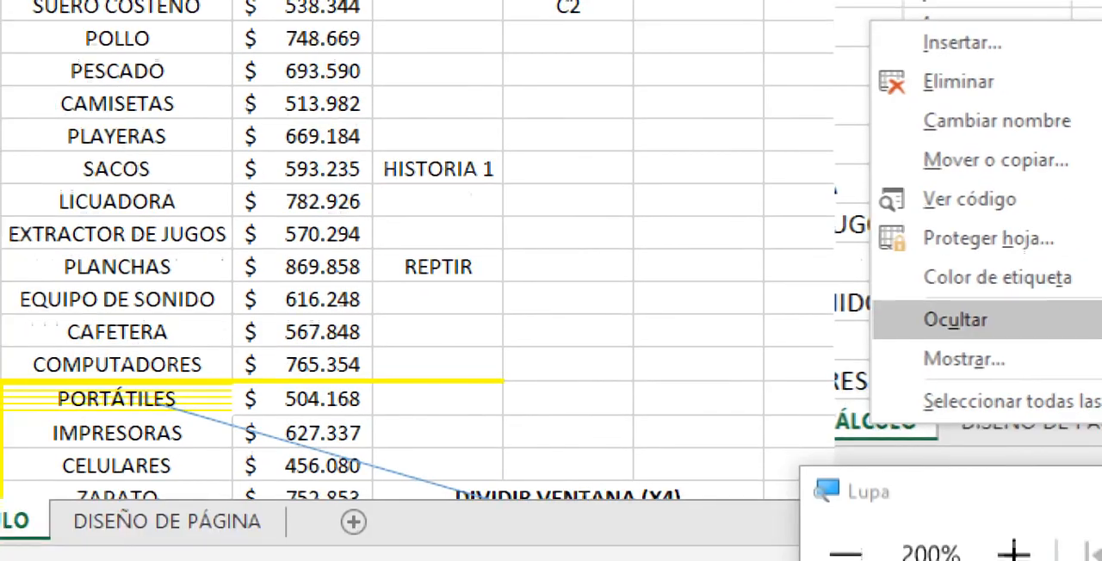
pyautogui.moveTo(423, 554)
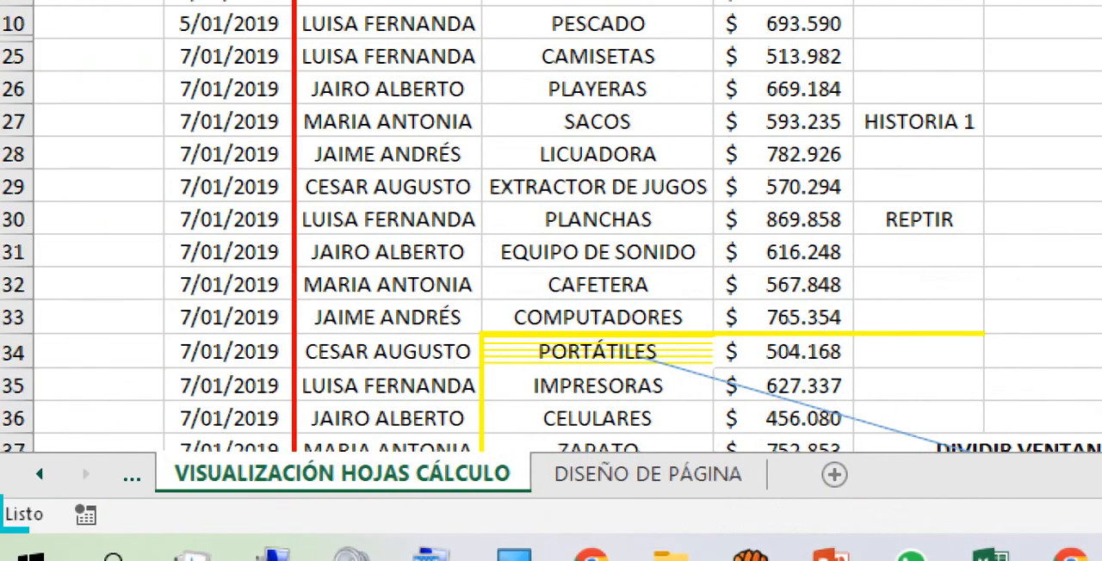
pyautogui.click(752, 220)
pyautogui.click(40, 475)
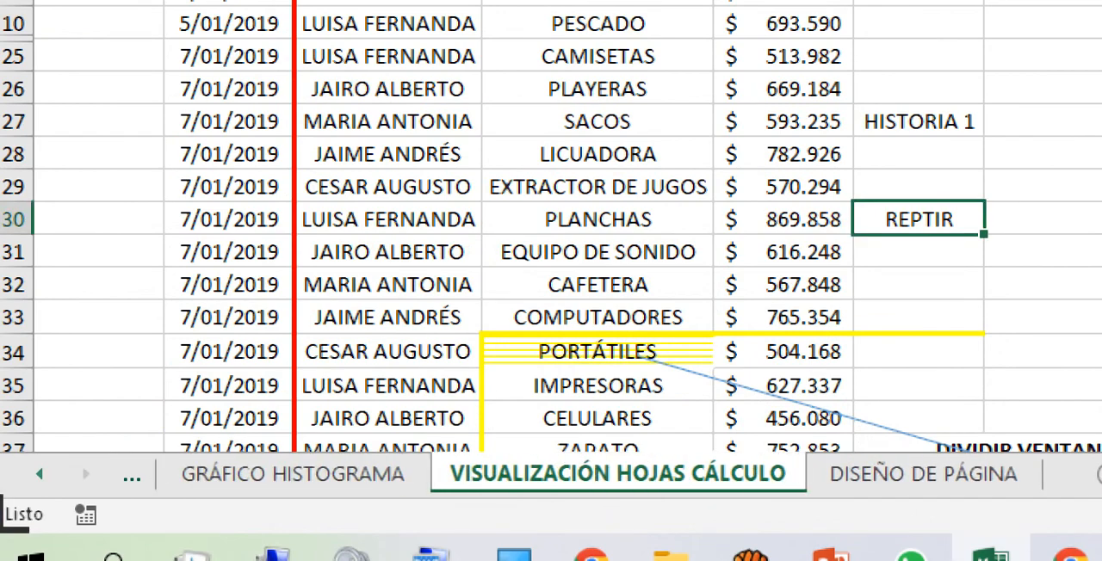
pyautogui.click(293, 475)
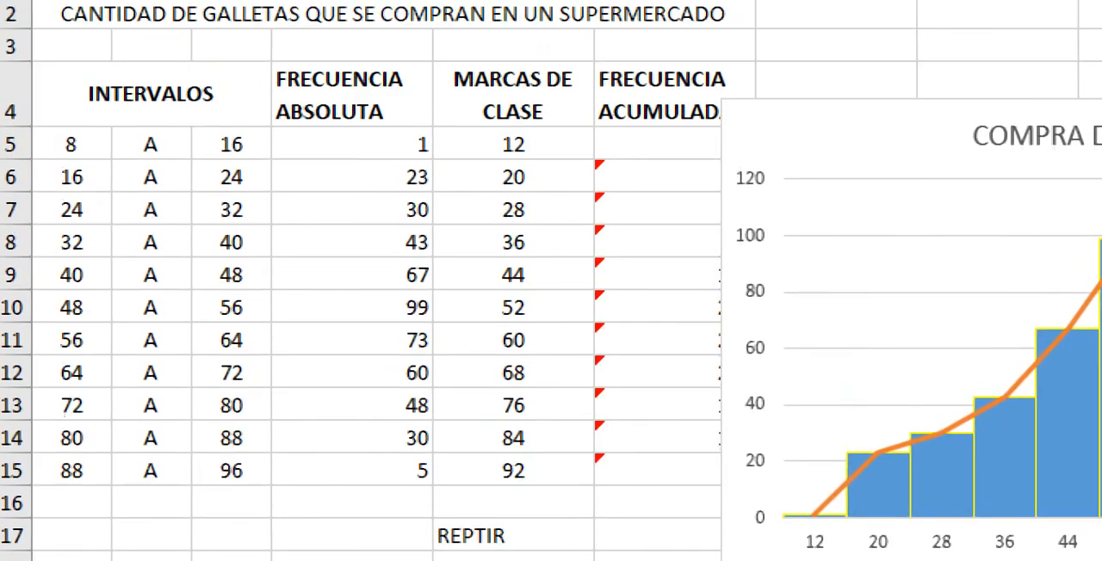
pyautogui.click(515, 282)
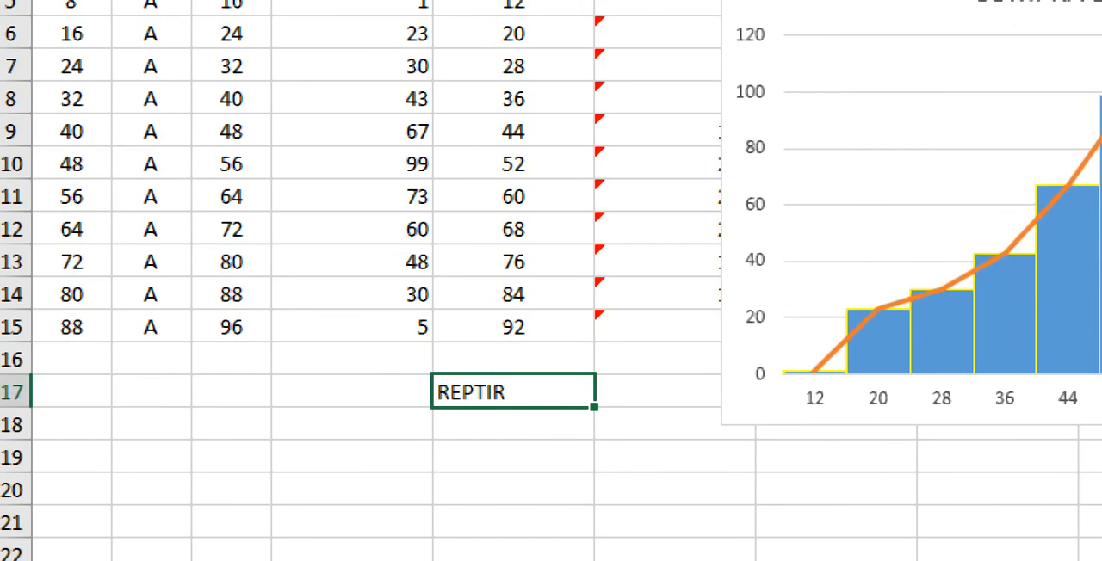
pyautogui.click(617, 556)
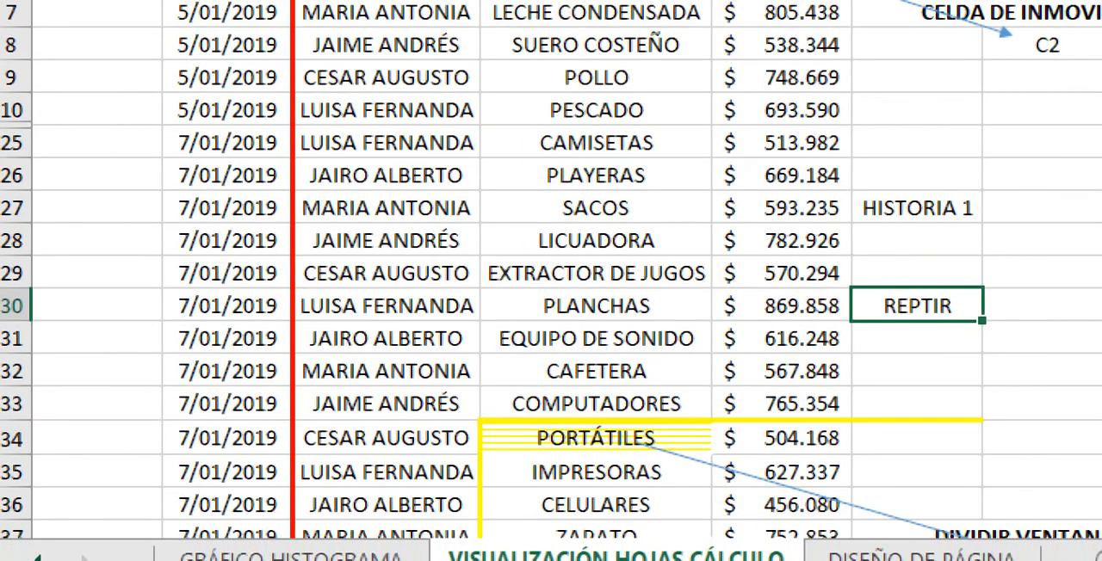
pyautogui.rightClick(587, 558)
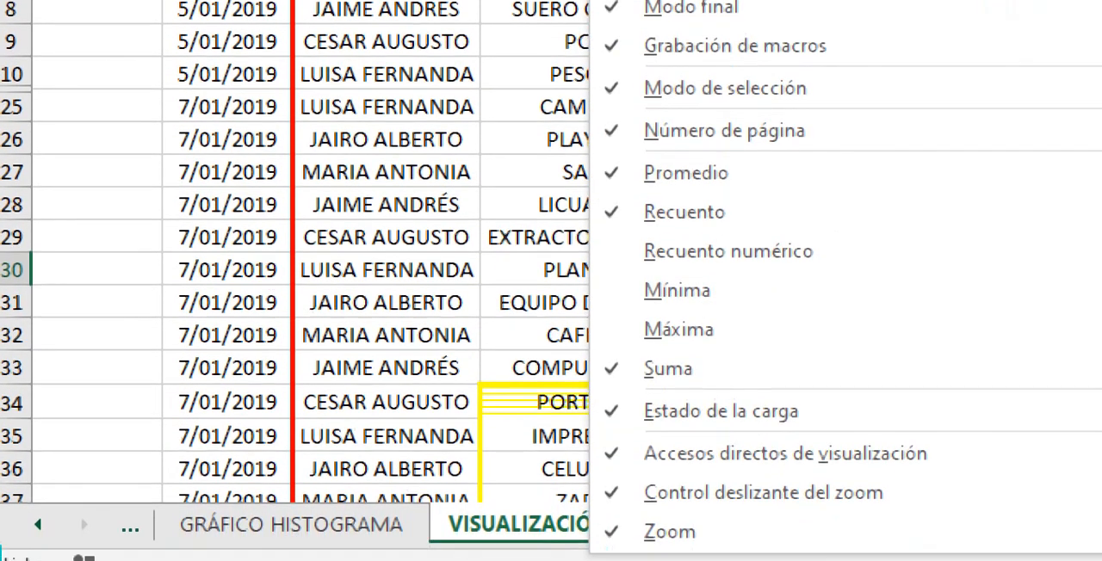
pyautogui.press('Escape')
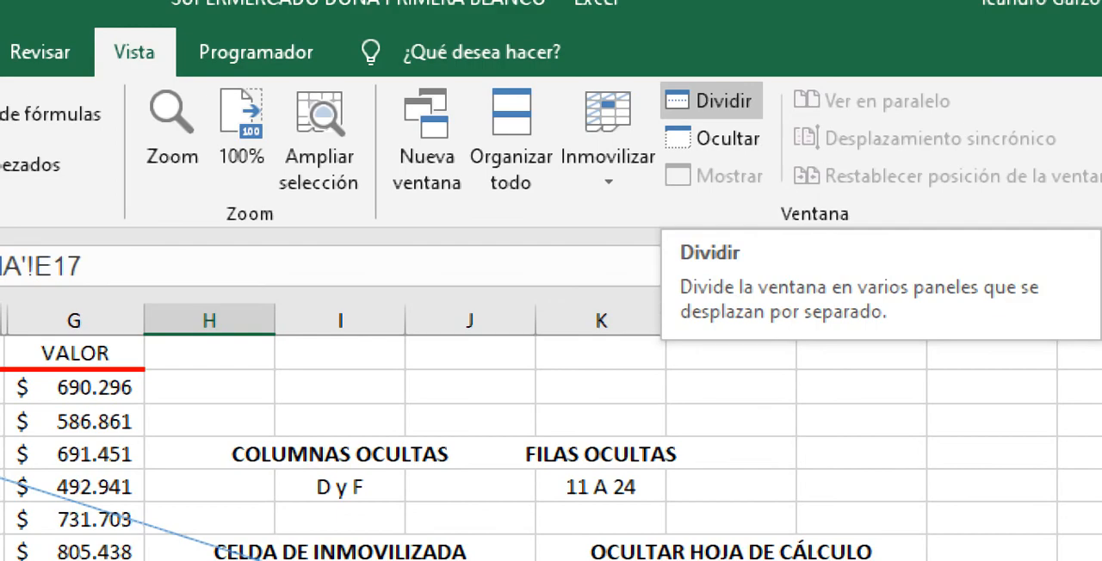
# Step: Split the sales table window into panes at cell H30 and remove the split
pyautogui.click(712, 101)
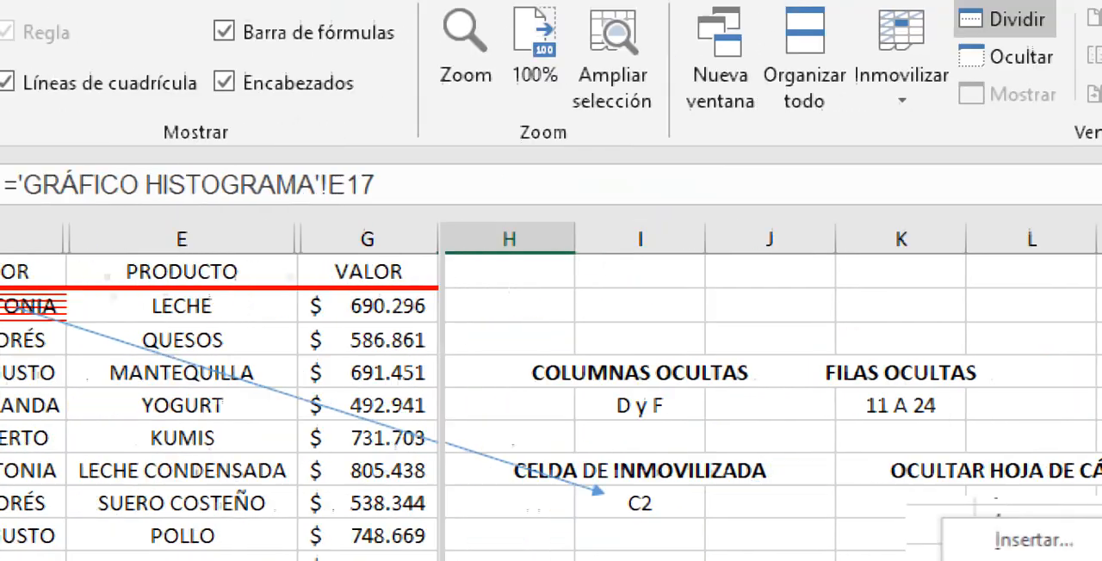
pyautogui.click(801, 19)
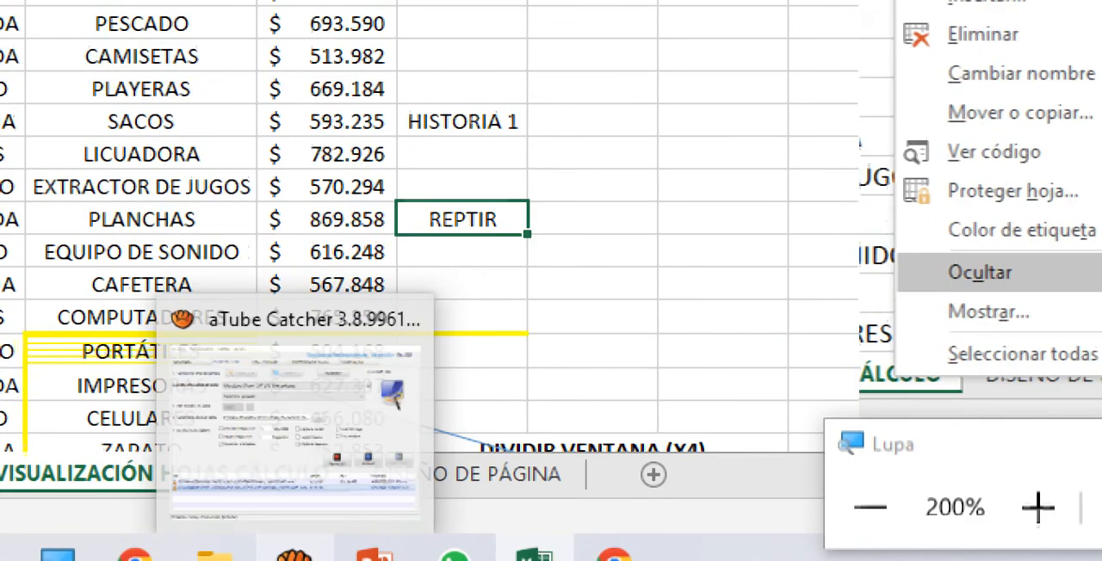
# Step: Split the sales table window into four panes at cell E34
pyautogui.click(592, 421)
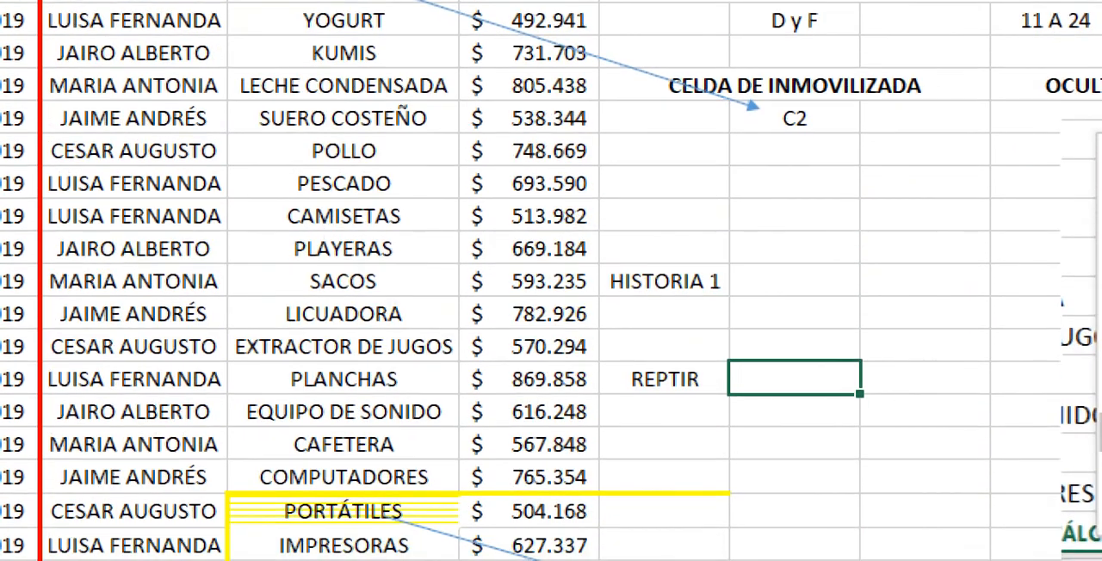
pyautogui.click(122, 281)
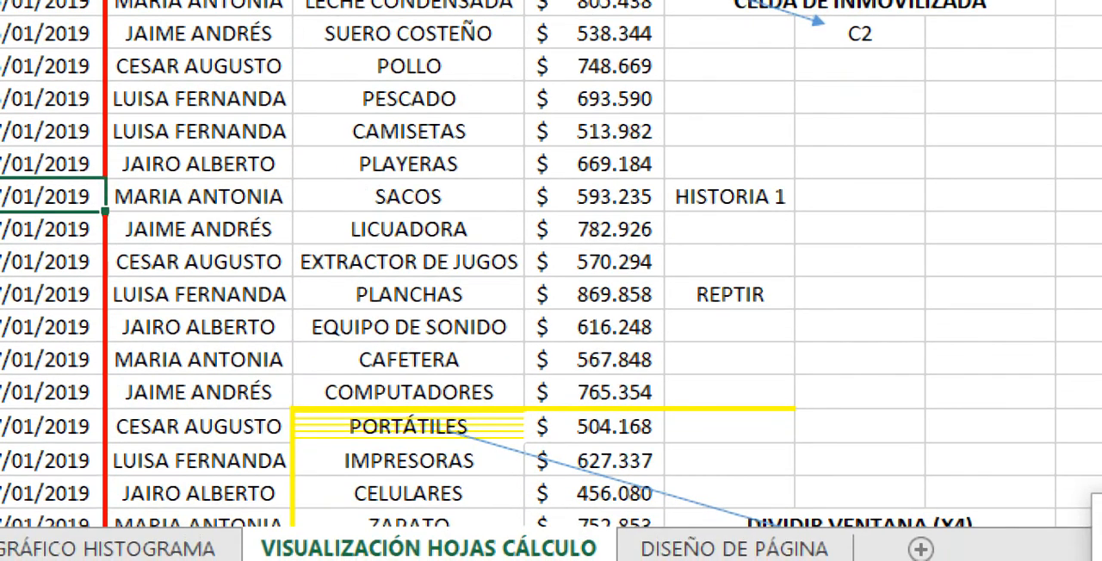
pyautogui.click(409, 427)
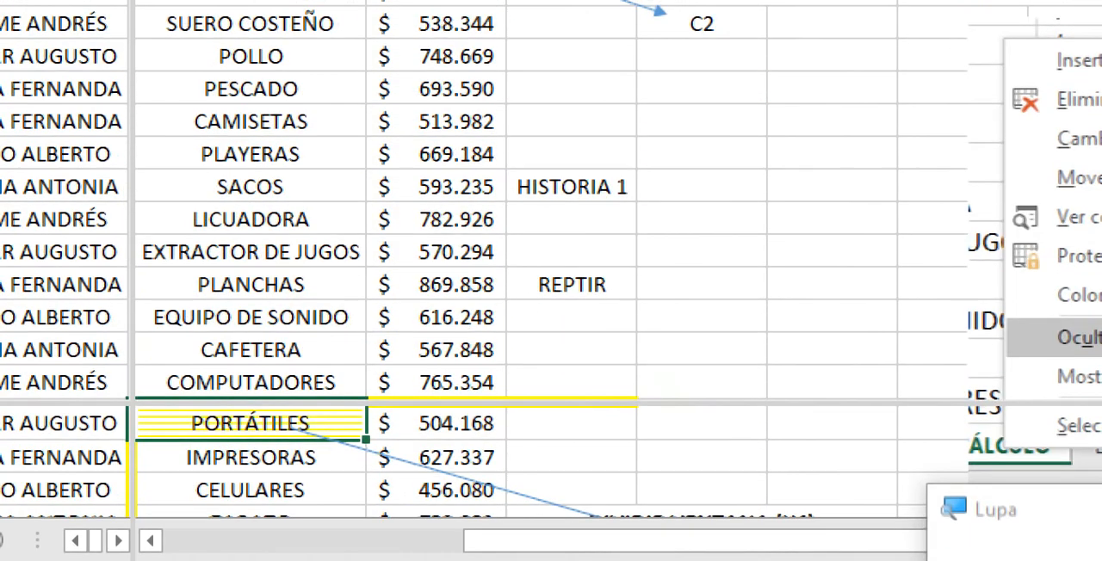
# Step: Examine how the selected cell is displayed across the four panes by visiting C29, C34, E34, E30 and E36
pyautogui.click(288, 252)
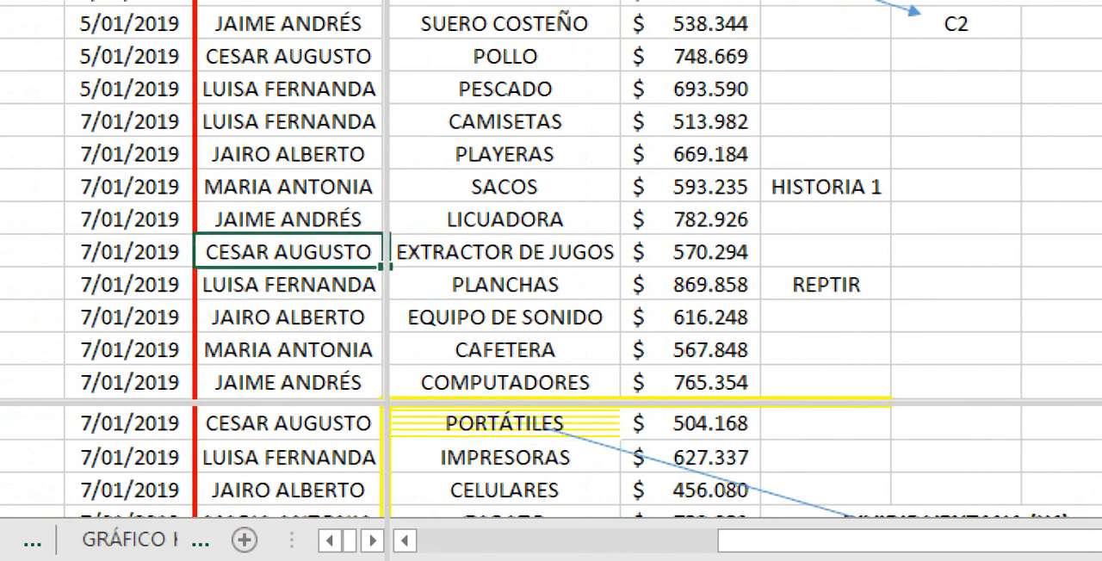
pyautogui.press('Down')
pyautogui.press('Down')
pyautogui.press('Down')
pyautogui.press('Down')
pyautogui.press('Down')
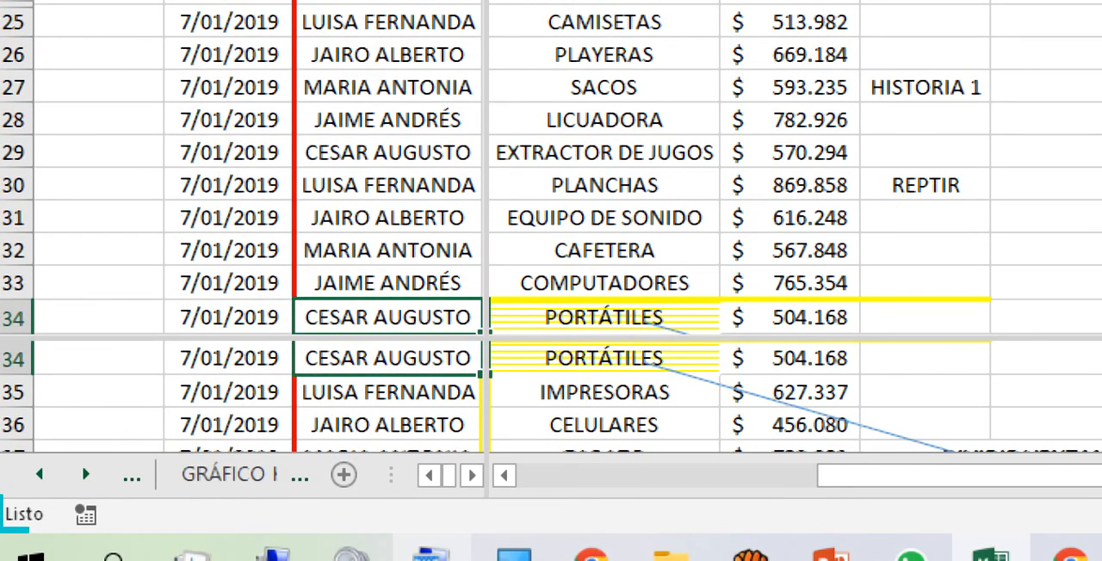
pyautogui.press('Right')
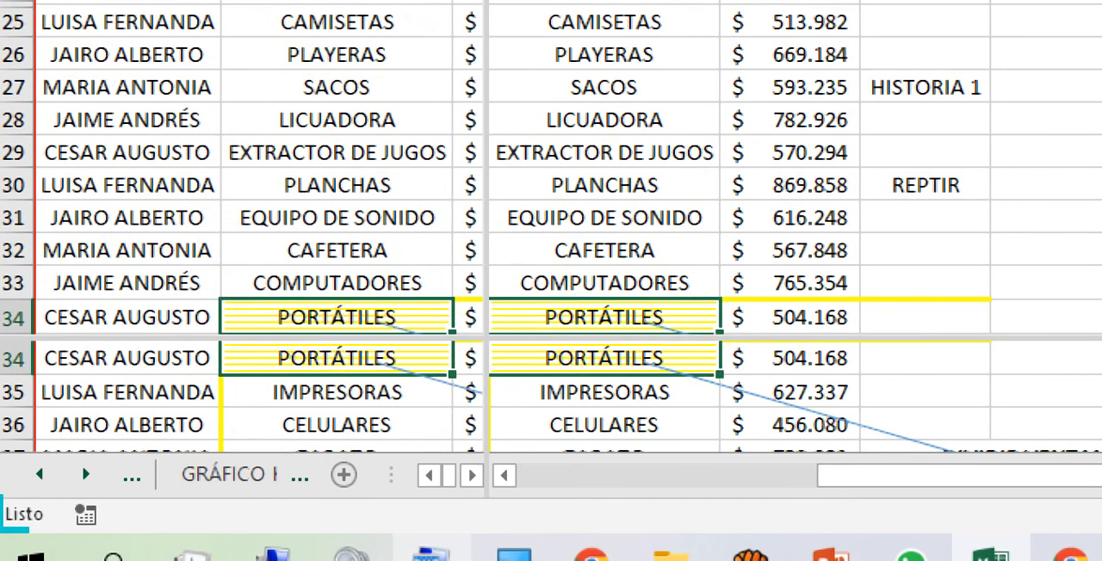
pyautogui.press('Up')
pyautogui.press('Up')
pyautogui.press('Up')
pyautogui.press('Up')
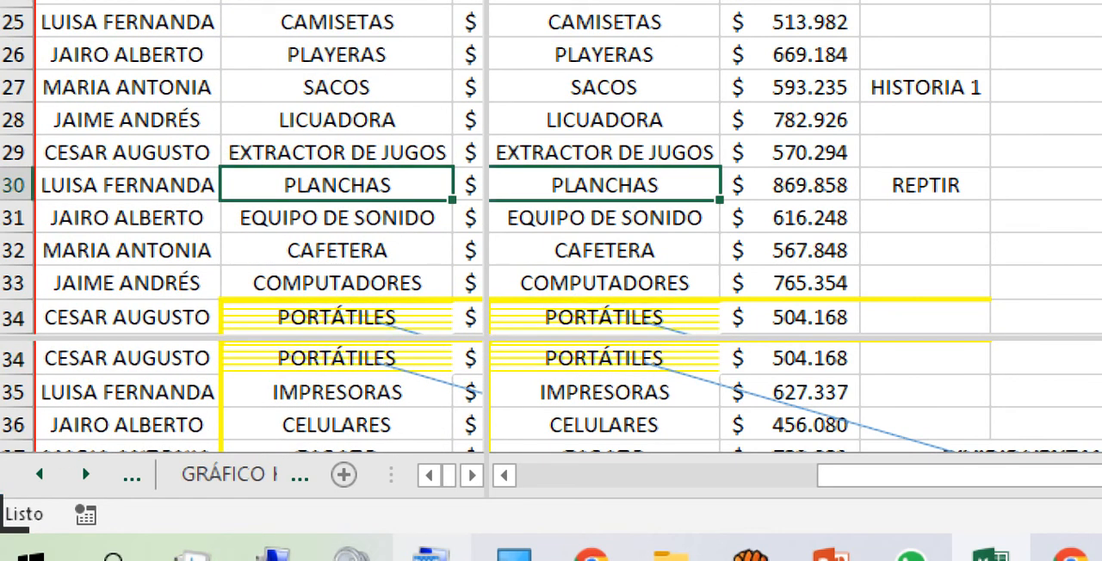
pyautogui.click(336, 425)
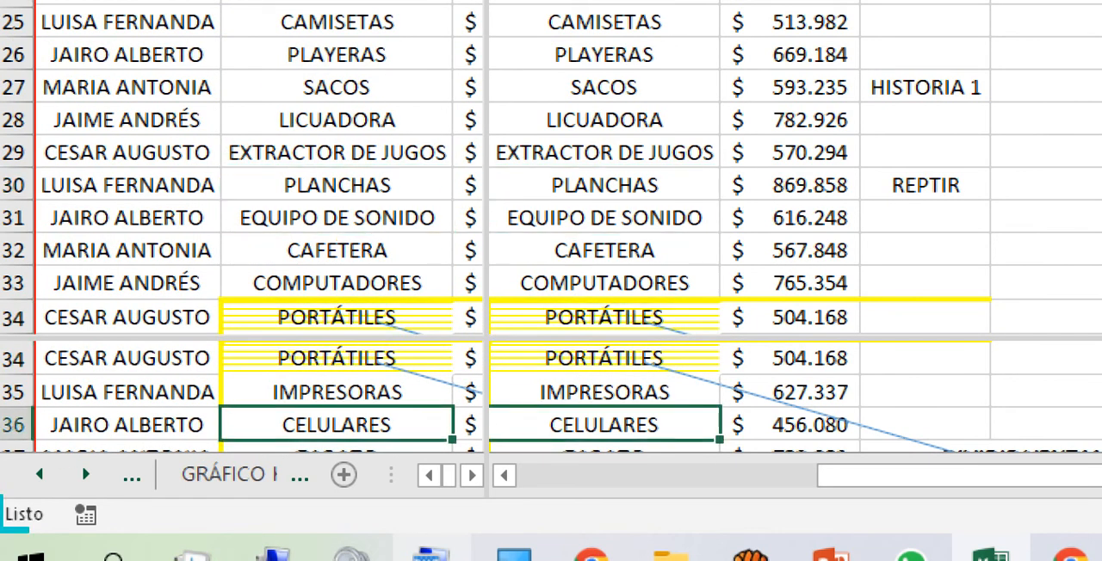
# Step: Examine how the side-by-side panes follow the selection along row 29 between columns E and G
pyautogui.click(336, 153)
pyautogui.press('Right')
pyautogui.press('Right')
pyautogui.press('Right')
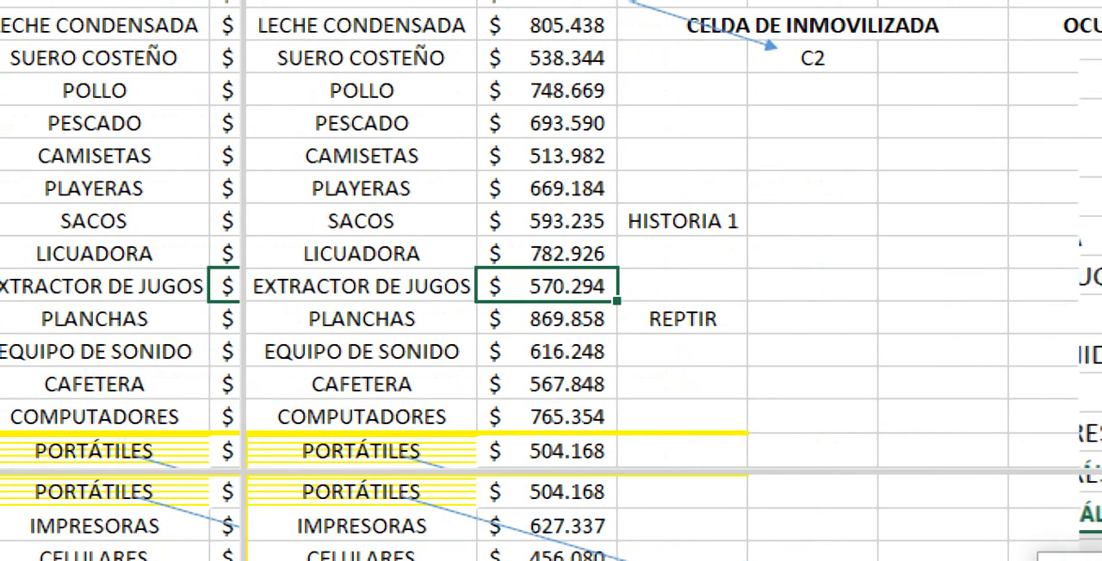
pyautogui.press('Left')
pyautogui.press('Left')
pyautogui.press('Left')
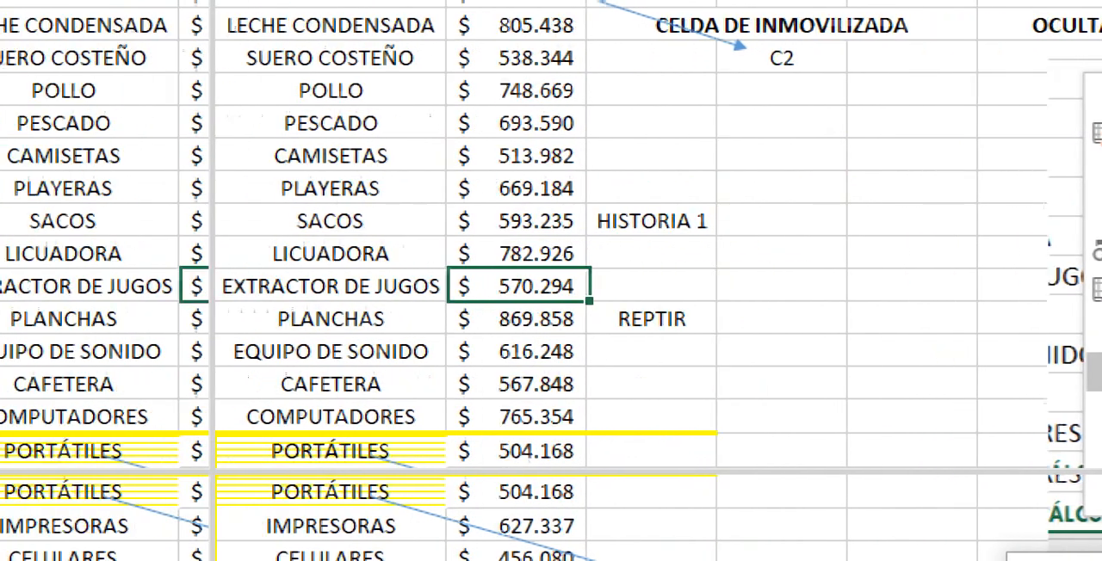
# Step: Examine how the upper panes follow the selection down column E to row 41 and back up to C39
pyautogui.press('Down')
pyautogui.press('Down')
pyautogui.press('Down')
pyautogui.press('Down')
pyautogui.press('Down')
pyautogui.press('Down')
pyautogui.press('Down')
pyautogui.press('Down')
pyautogui.press('Down')
pyautogui.press('Down')
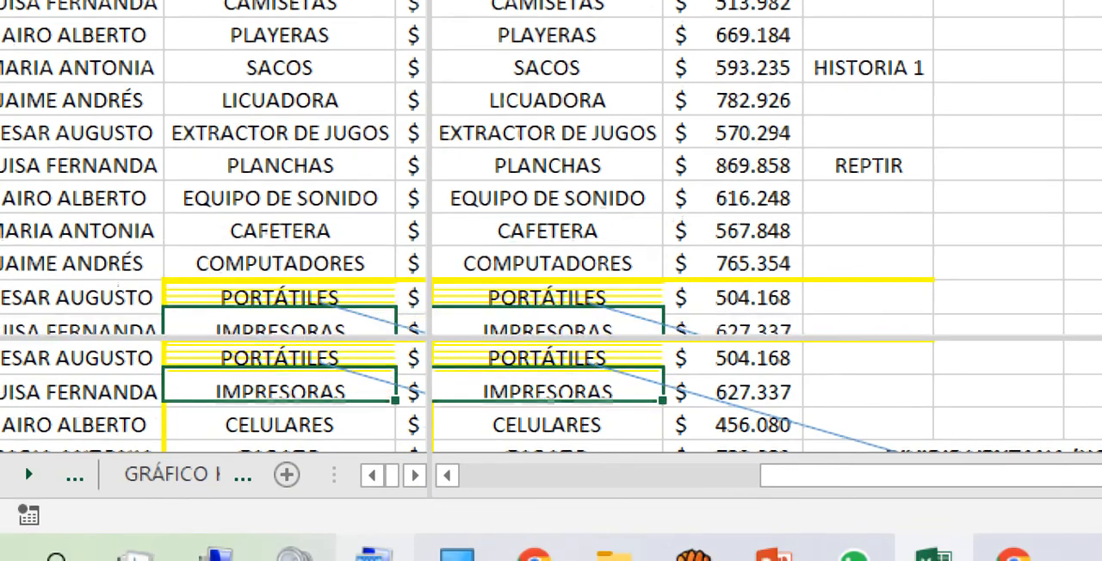
pyautogui.press('Down')
pyautogui.press('Down')
pyautogui.press('Down')
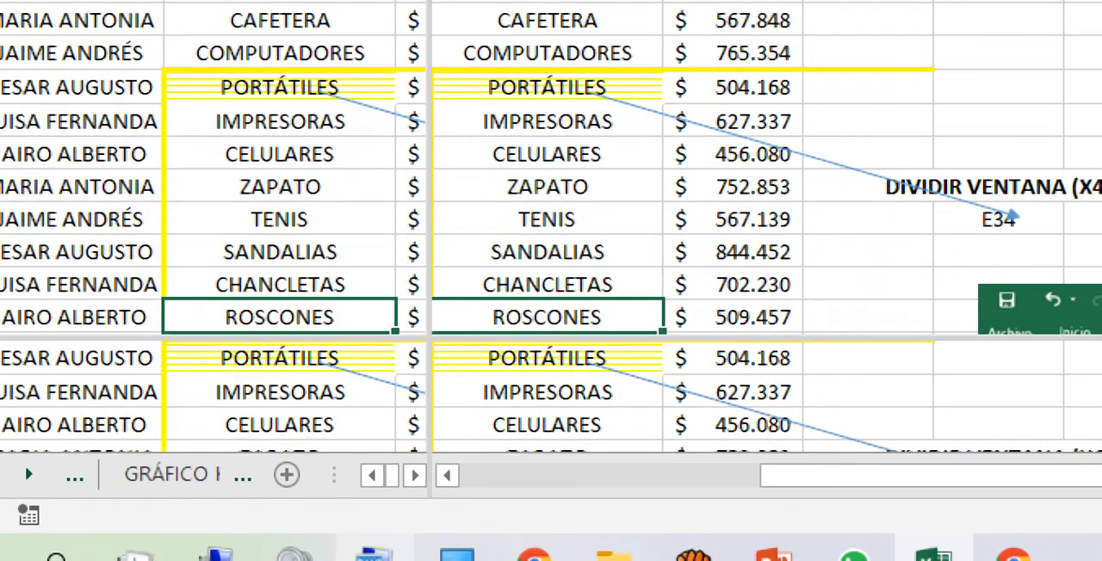
pyautogui.press('Up')
pyautogui.press('Up')
pyautogui.press('Up')
pyautogui.press('Left')
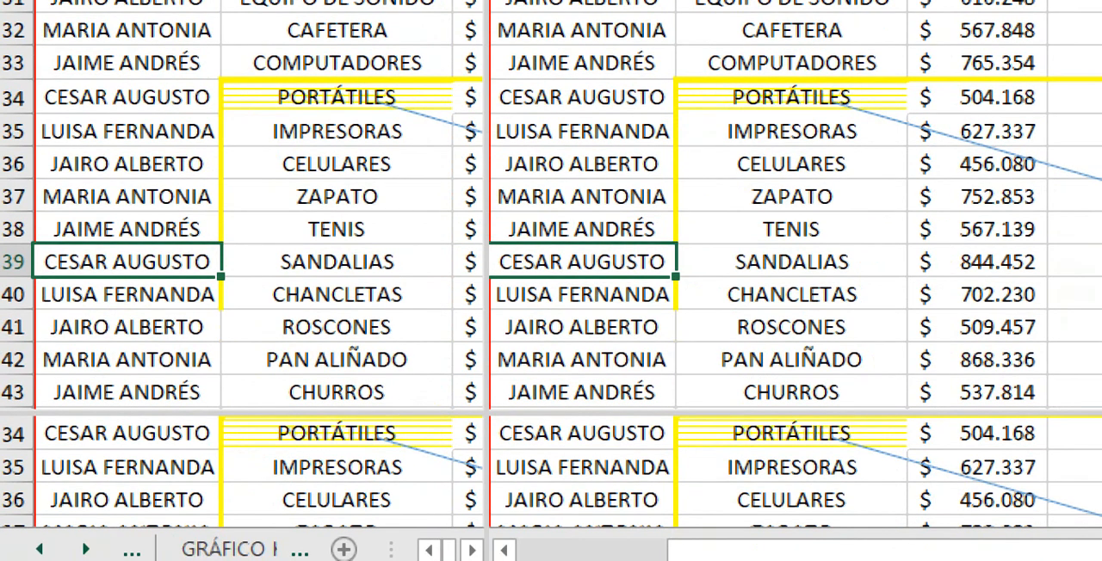
# Step: Move the vertical split bar to the edge of column C and raise the horizontal split bar to below row 30
pyautogui.moveTo(487, 259); pyautogui.dragTo(682, 258)
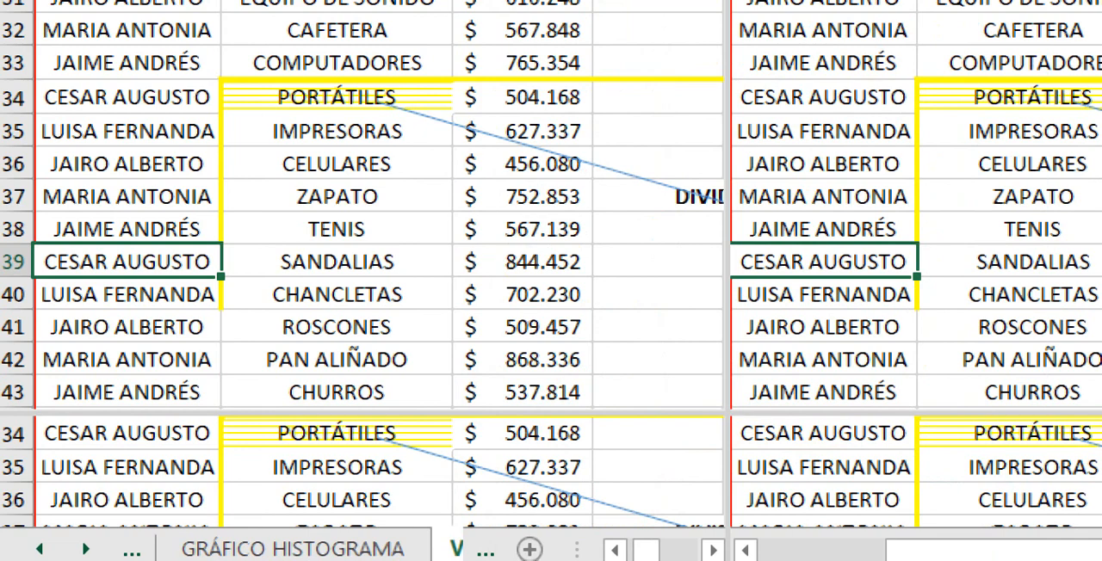
pyautogui.moveTo(730, 258); pyautogui.dragTo(224, 258)
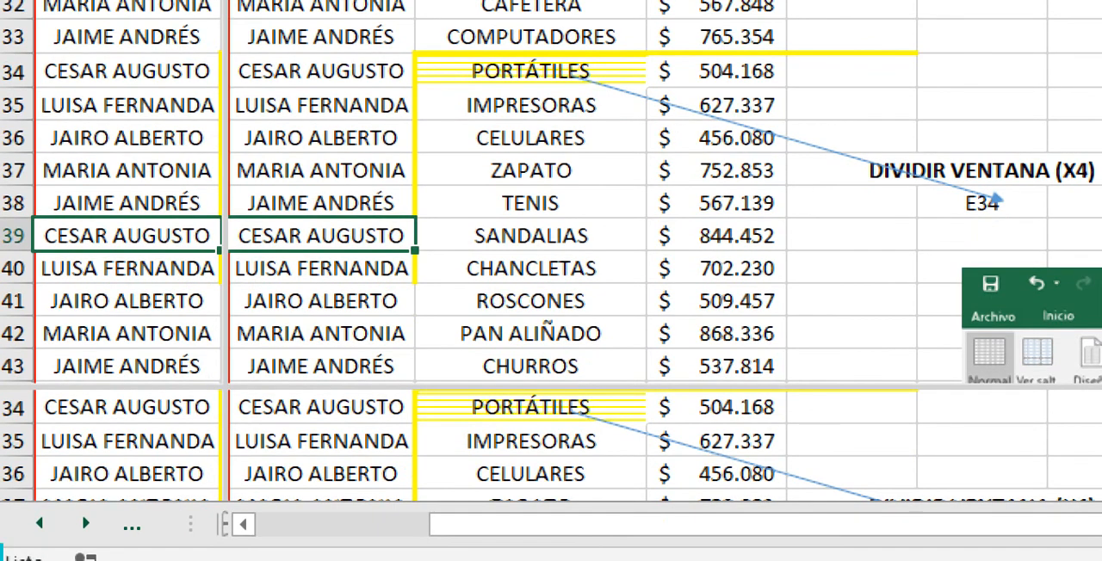
pyautogui.moveTo(551, 414); pyautogui.dragTo(551, 49)
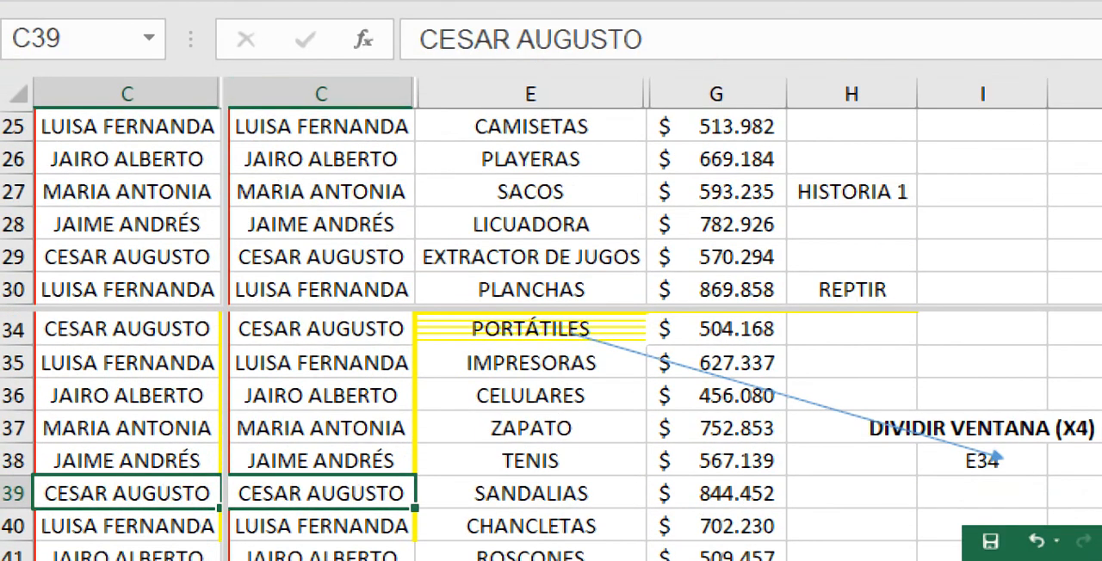
# Step: Compare the upper and lower panes by moving the selection in column C from row 26 upward, to C37 and to C27
pyautogui.click(321, 160)
pyautogui.press('Up')
pyautogui.press('Up')
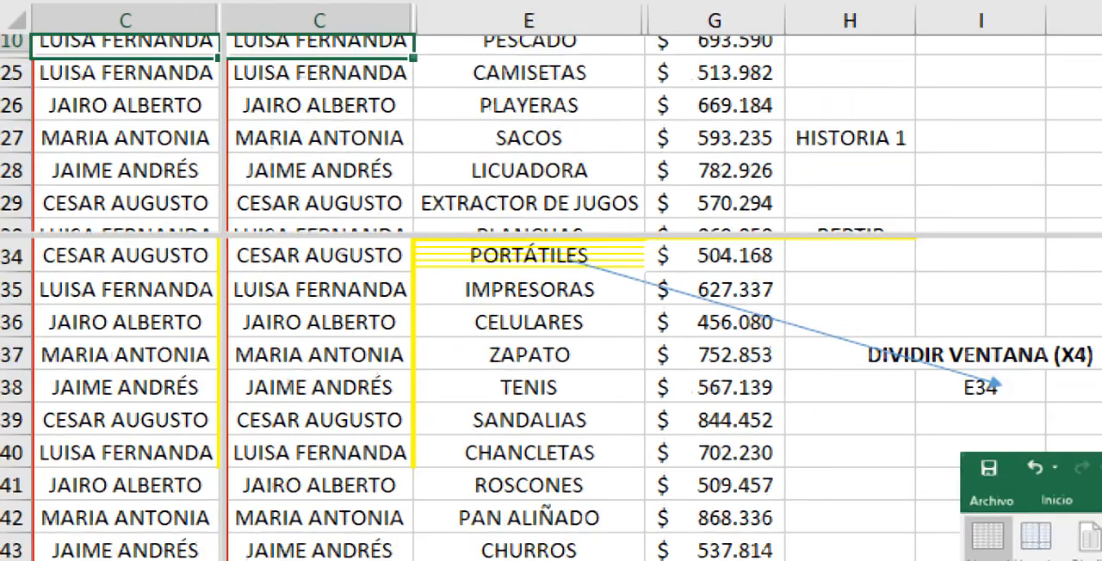
pyautogui.press('Up')
pyautogui.click(319, 355)
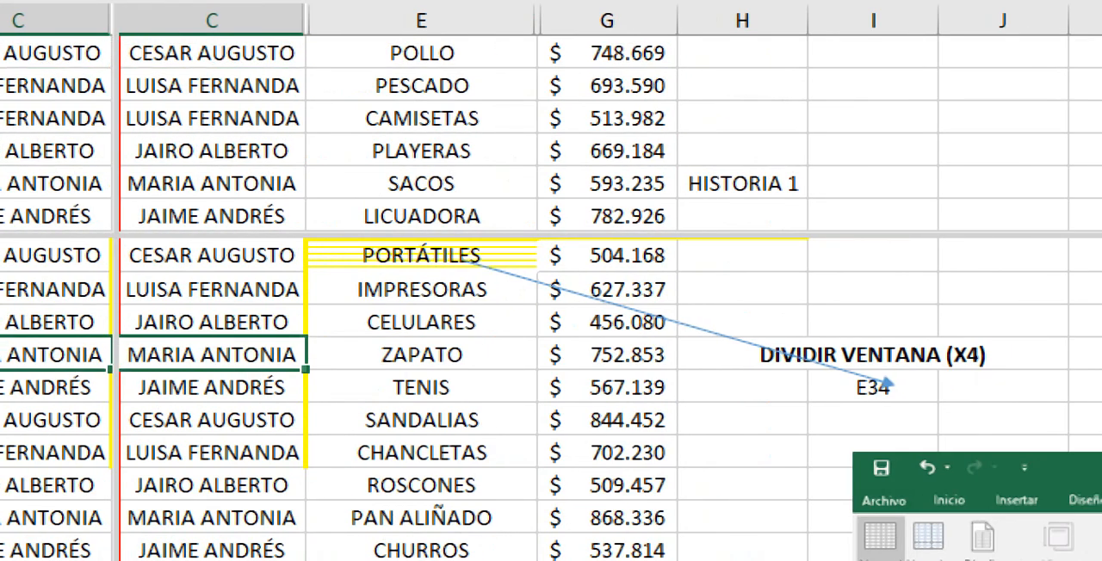
pyautogui.click(212, 183)
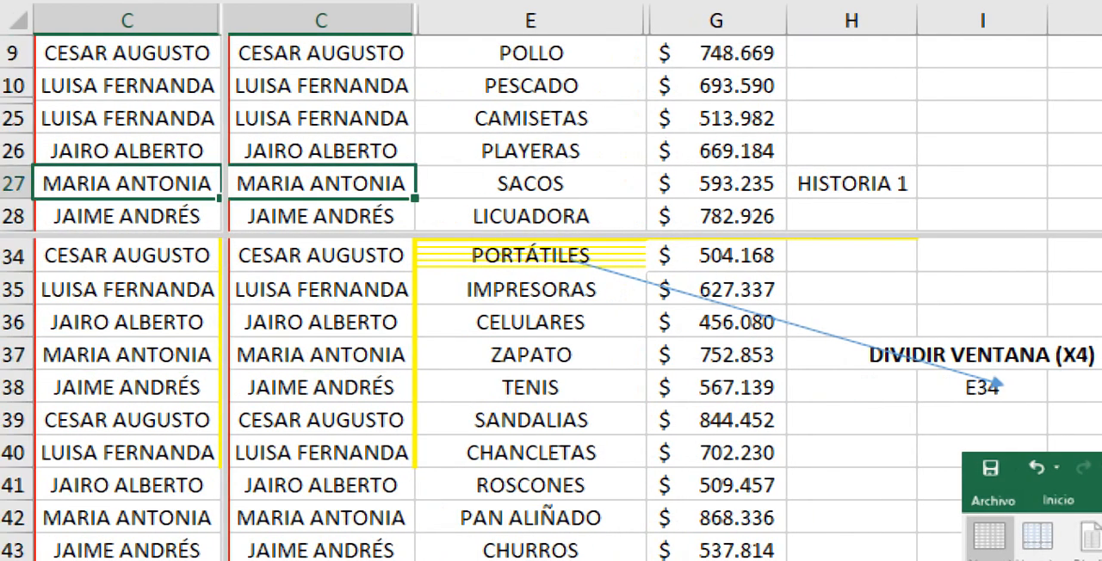
# Step: Examine the horizontal movement of the panes by moving the selection along row 27 beyond column H and back to A27
pyautogui.press('Right')
pyautogui.press('Right')
pyautogui.press('Right')
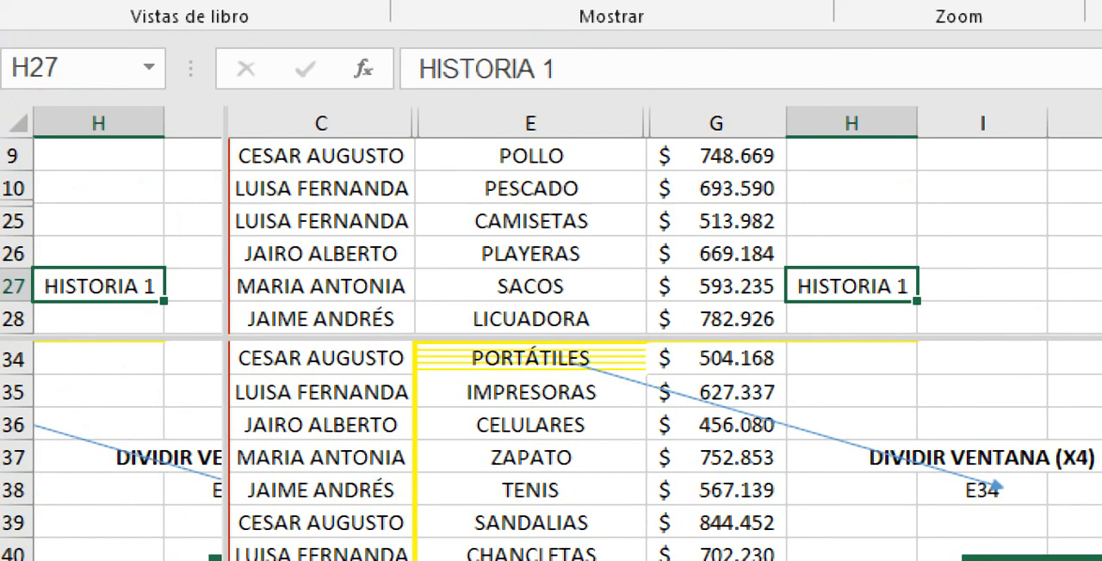
pyautogui.press('Right')
pyautogui.press('Right')
pyautogui.press('Left')
pyautogui.press('Left')
pyautogui.press('Left')
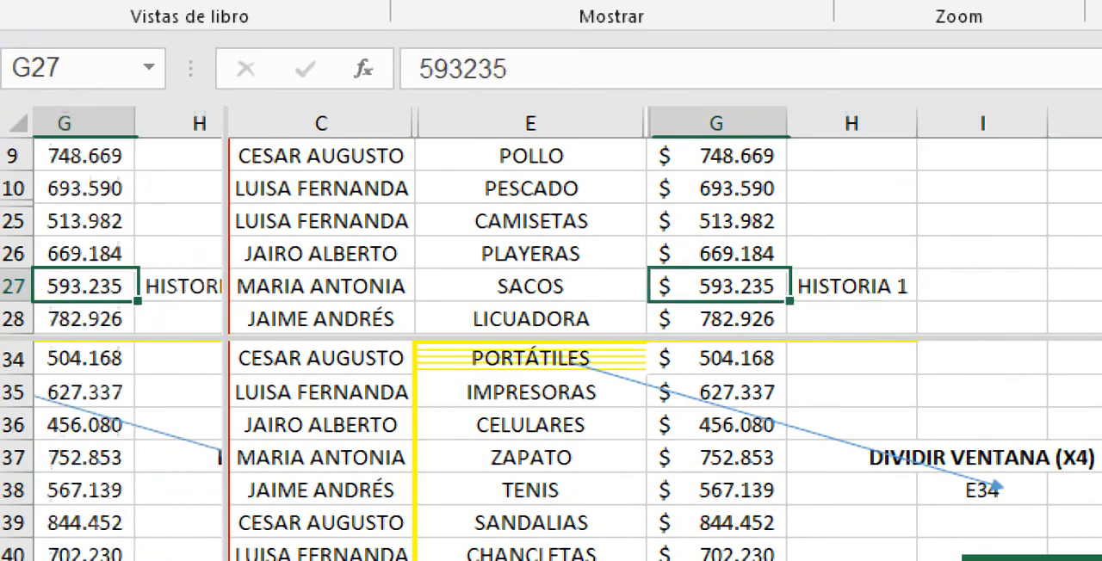
pyautogui.press('Left')
pyautogui.press('Left')
pyautogui.press('Left')
pyautogui.press('Left')
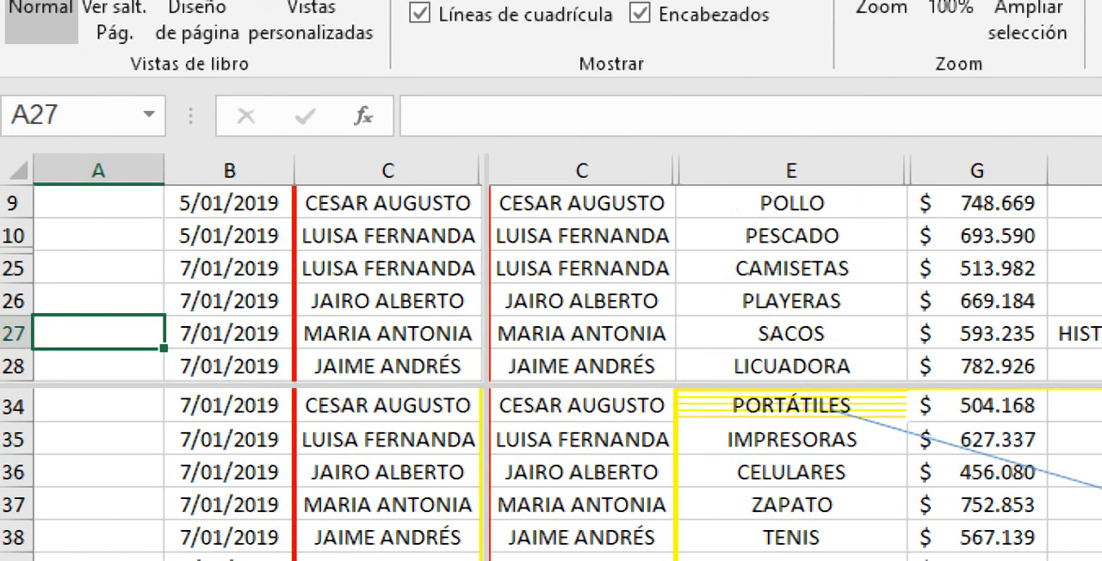
# Step: Lower the horizontal split bar to below row 32 and close the Lupa magnifier window
pyautogui.moveTo(551, 385); pyautogui.dragTo(551, 514)
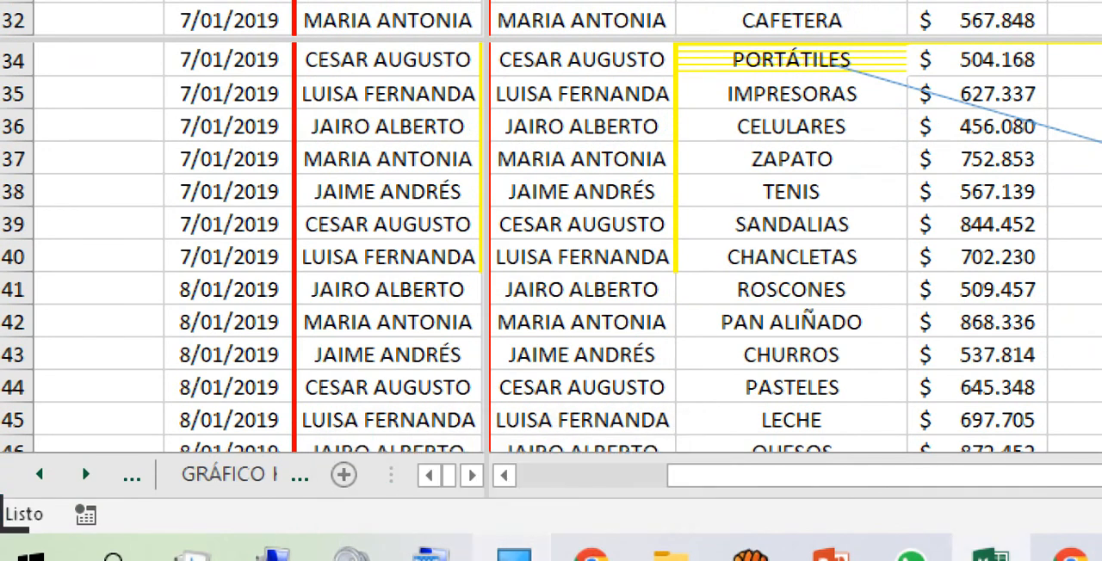
pyautogui.rightClick(514, 553)
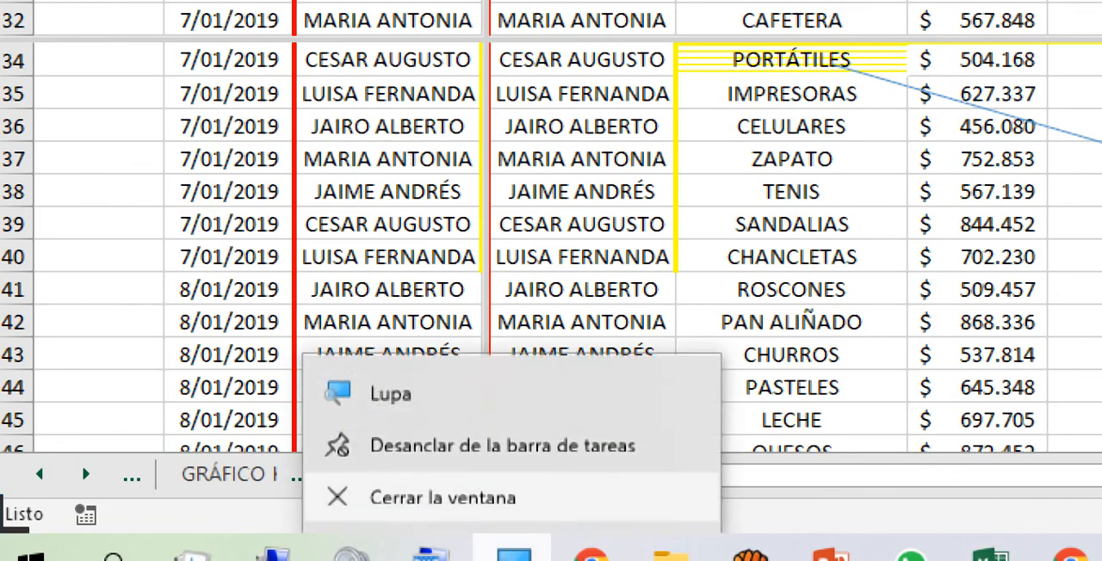
pyautogui.click(443, 500)
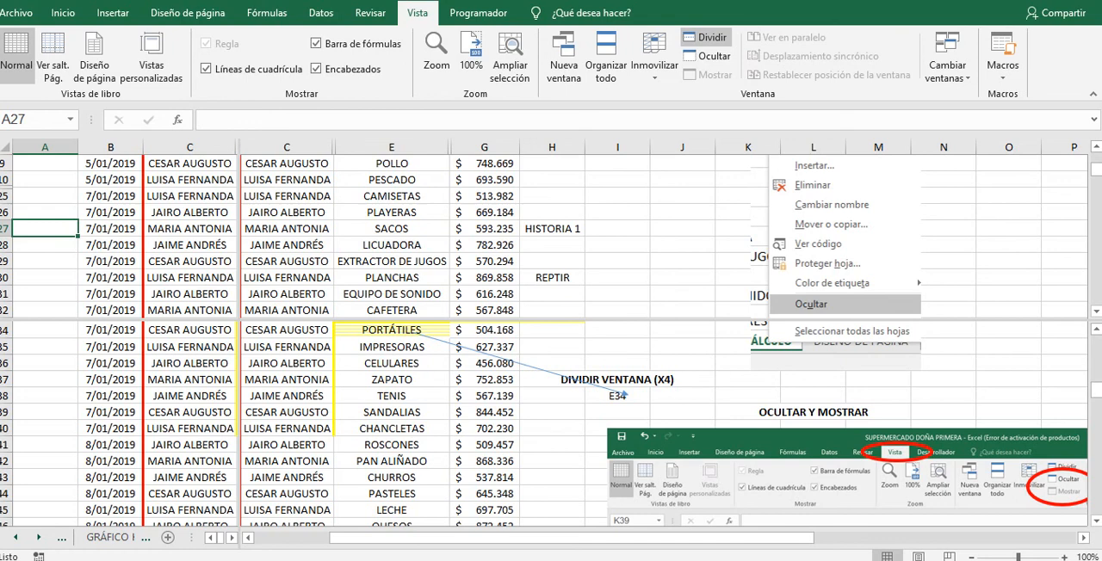
# Step: Check cells C40, C36 and C31 in the split panes and switch to the aTube Catcher screen recorder
pyautogui.click(287, 428)
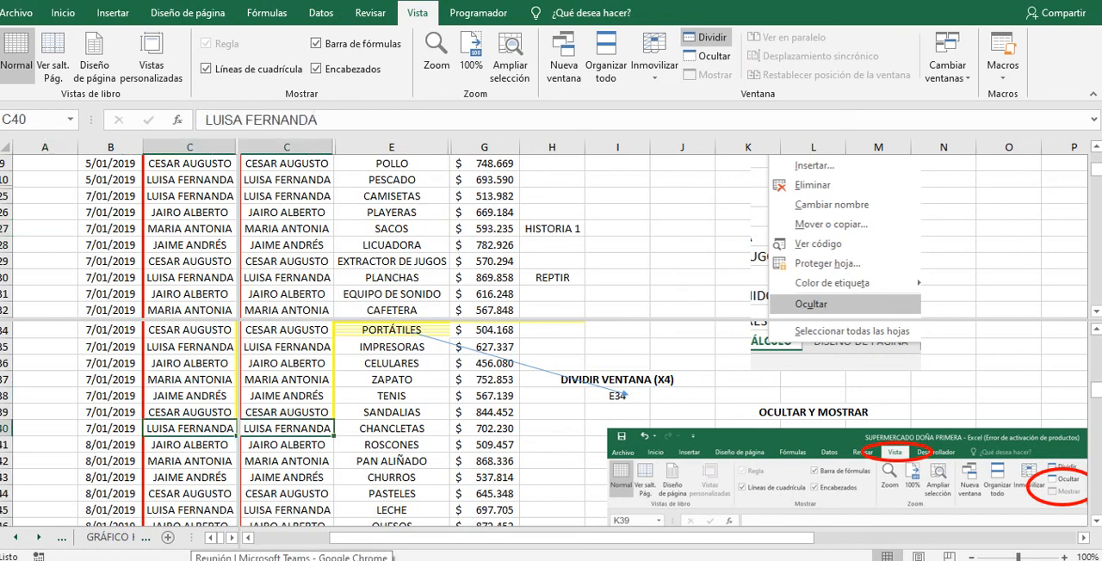
pyautogui.click(287, 364)
pyautogui.click(287, 295)
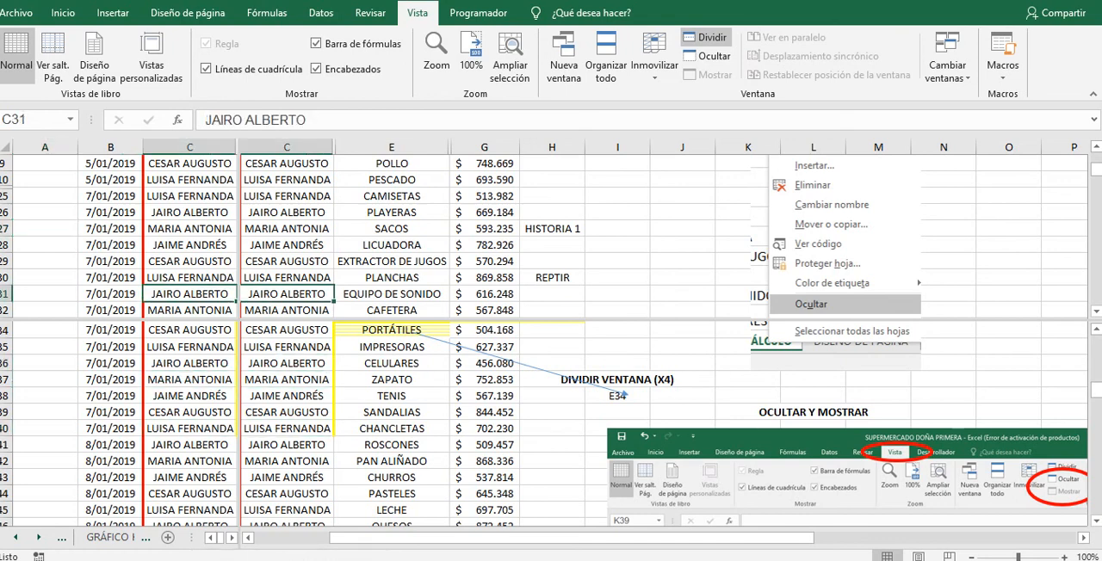
pyautogui.hotkey('alt', 'Tab')
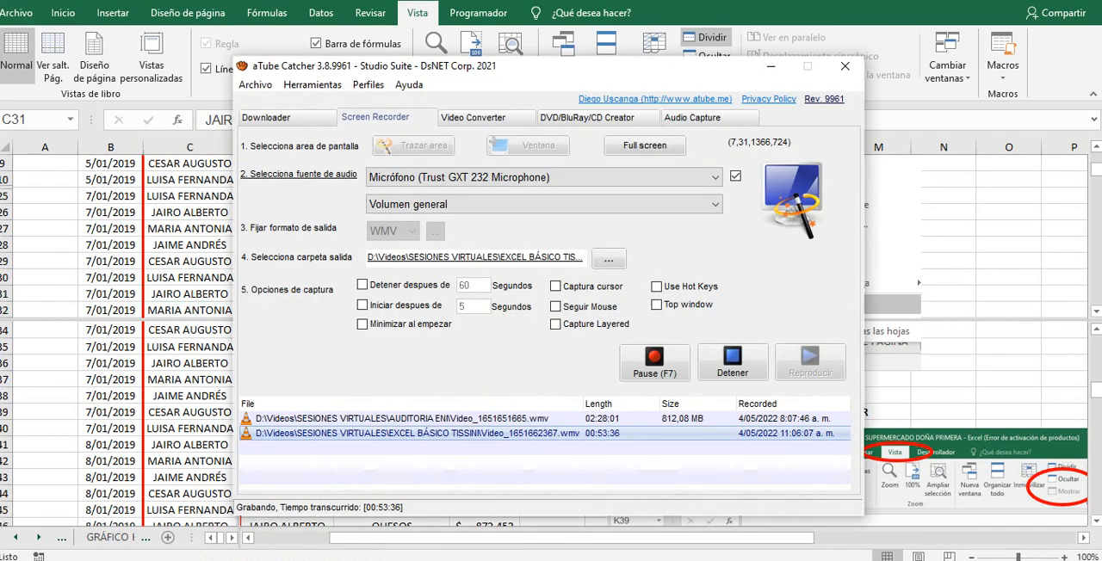